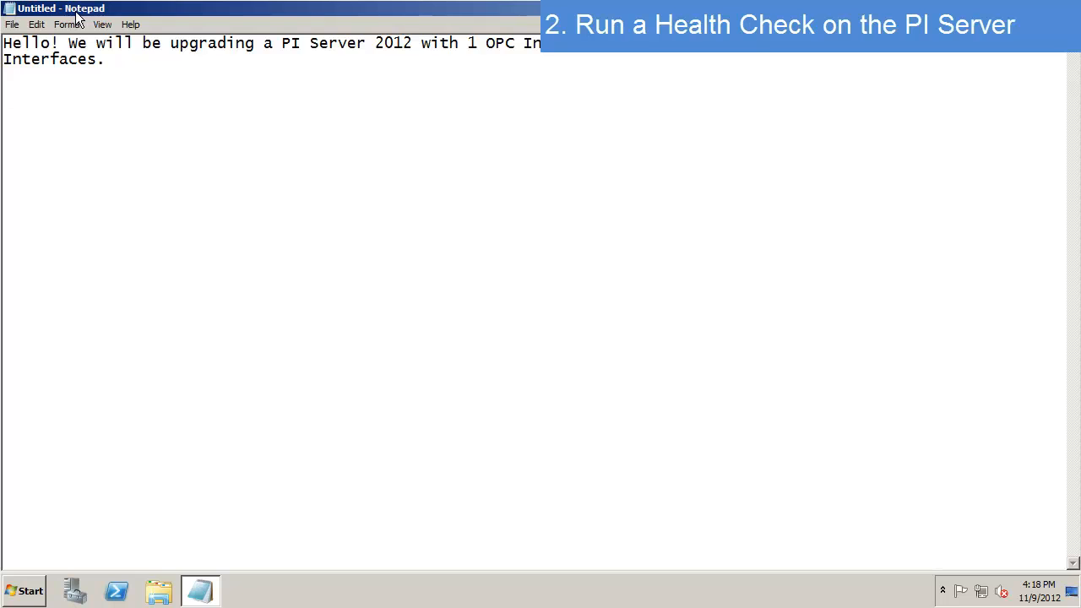
- Add a 'Health Check:' heading under the Notepad intro text, then minimize Notepad to show the desktop
click(252, 98)
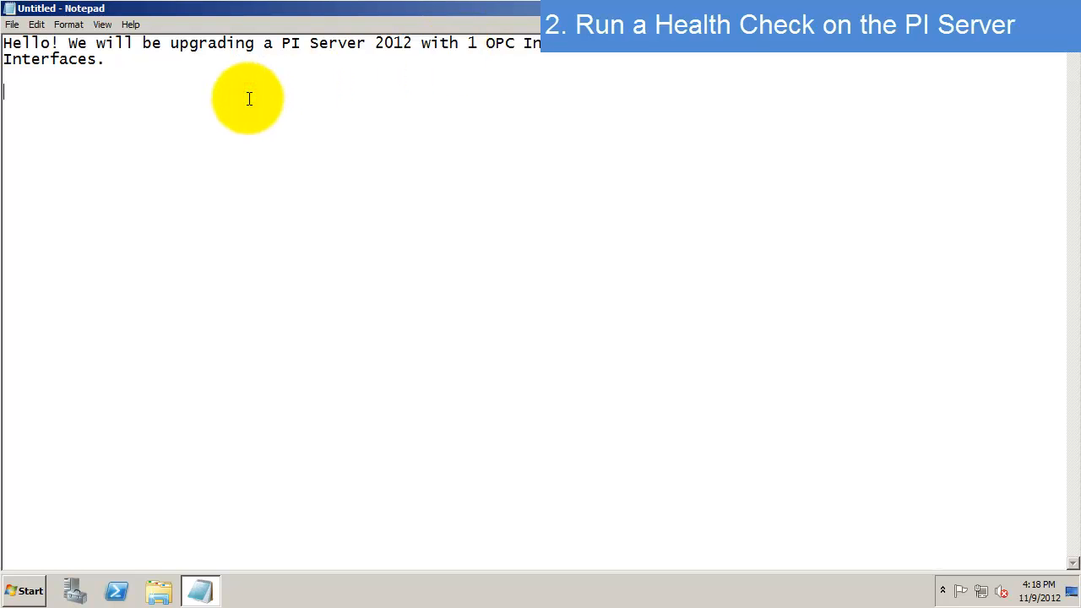
text(Health Check:)
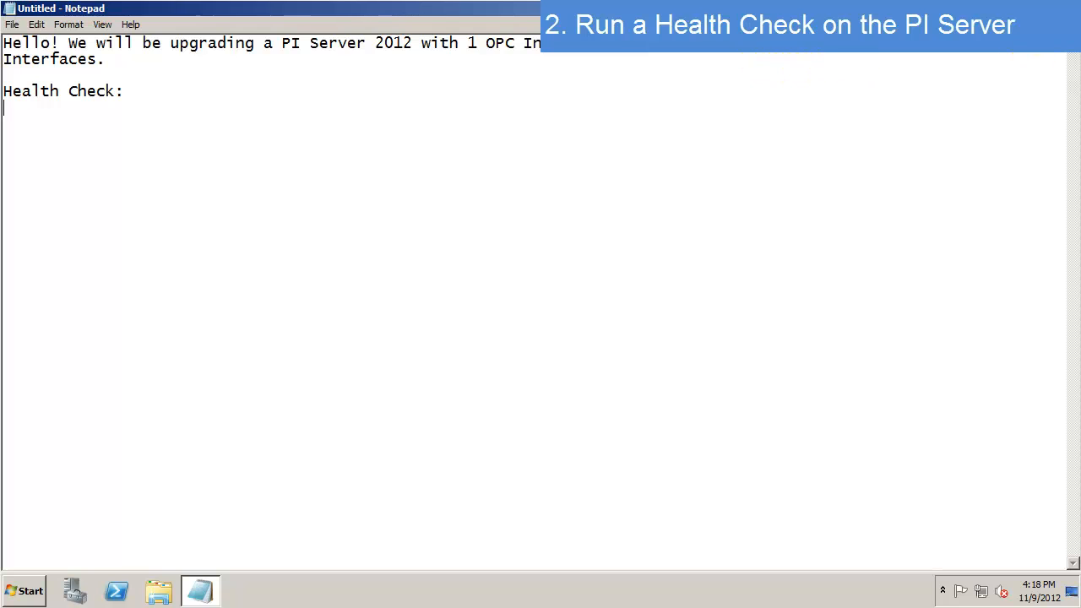
click(1021, 8)
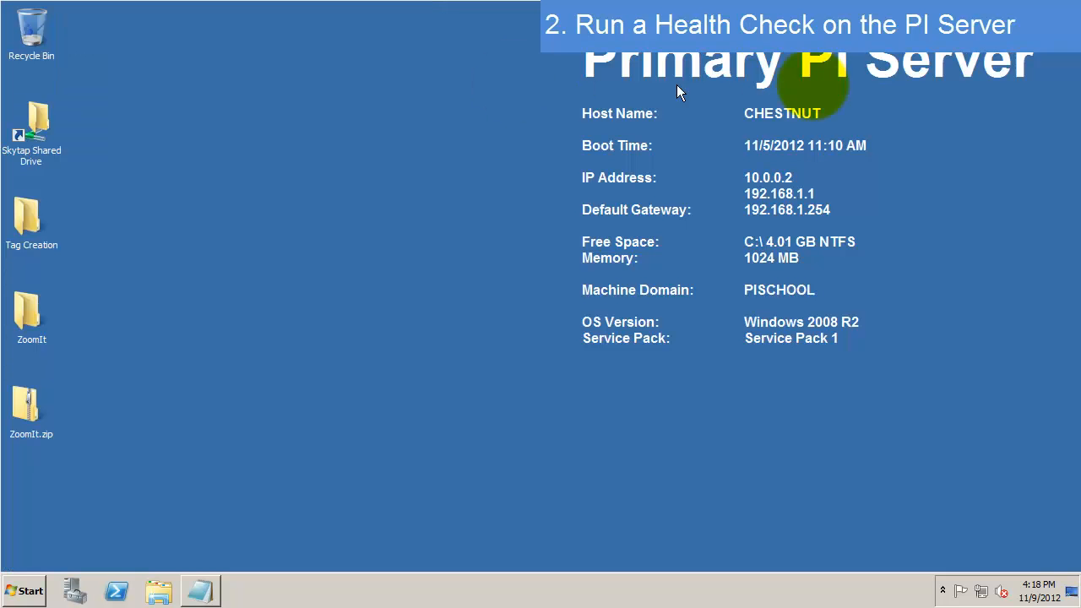
- Launch PI System Management Tools from Start and open Data > Current Values for CHESTNUT
click(25, 591)
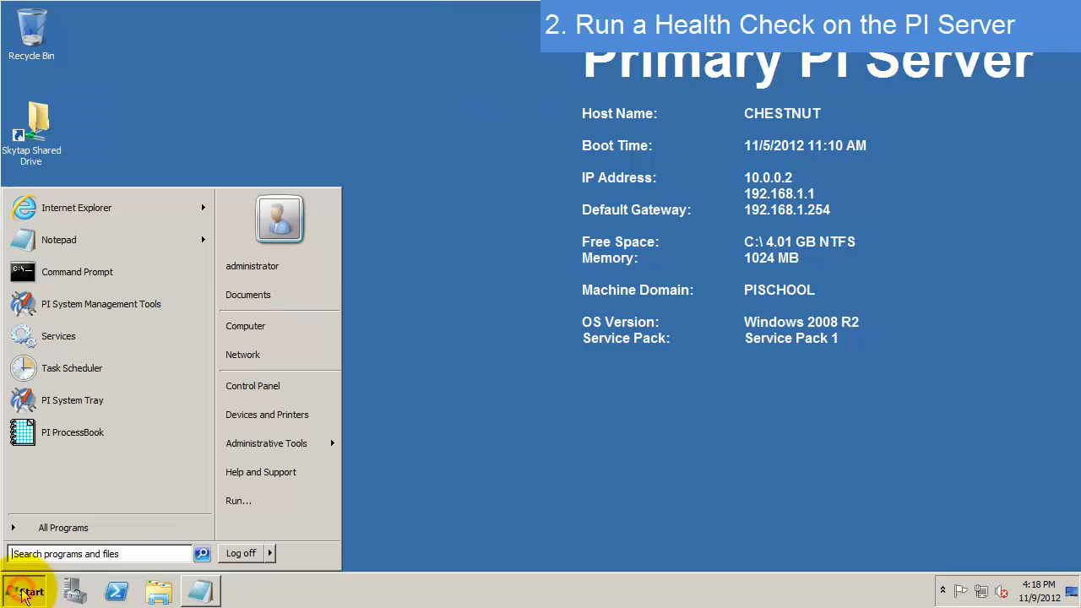
click(138, 317)
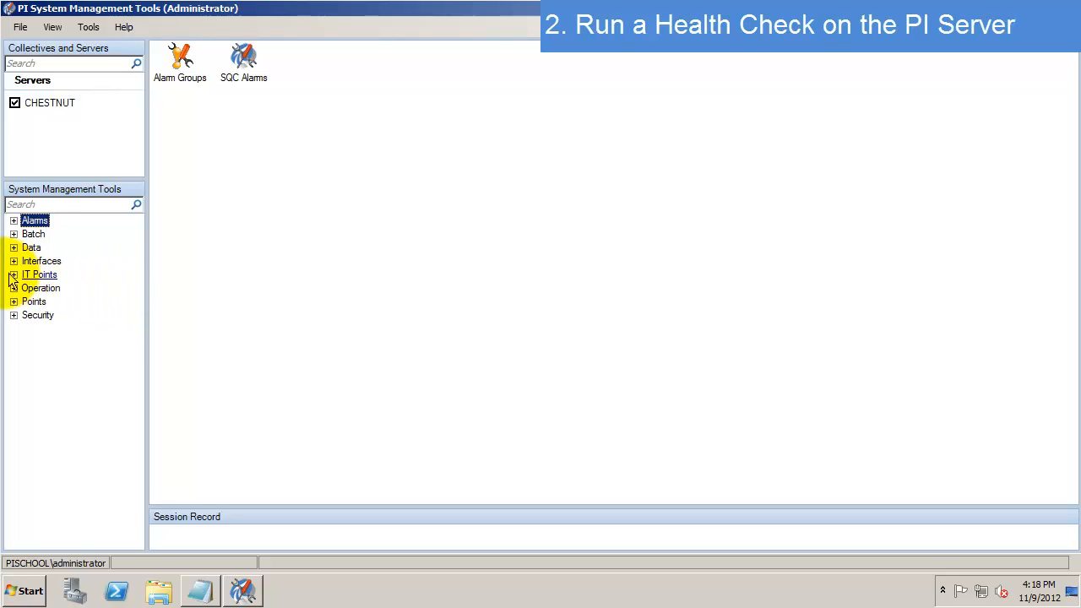
click(14, 248)
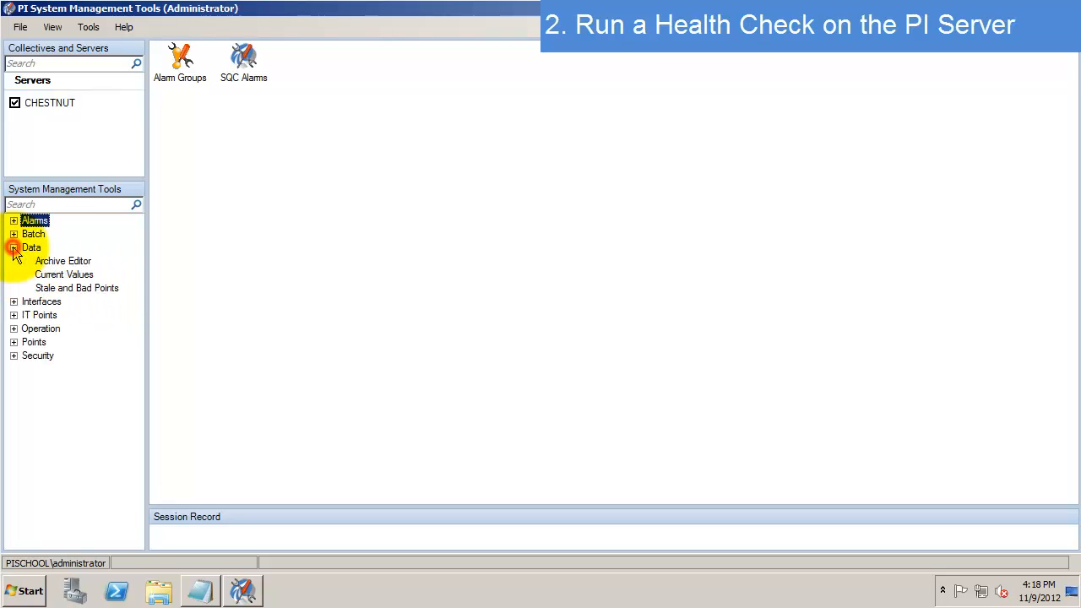
click(59, 274)
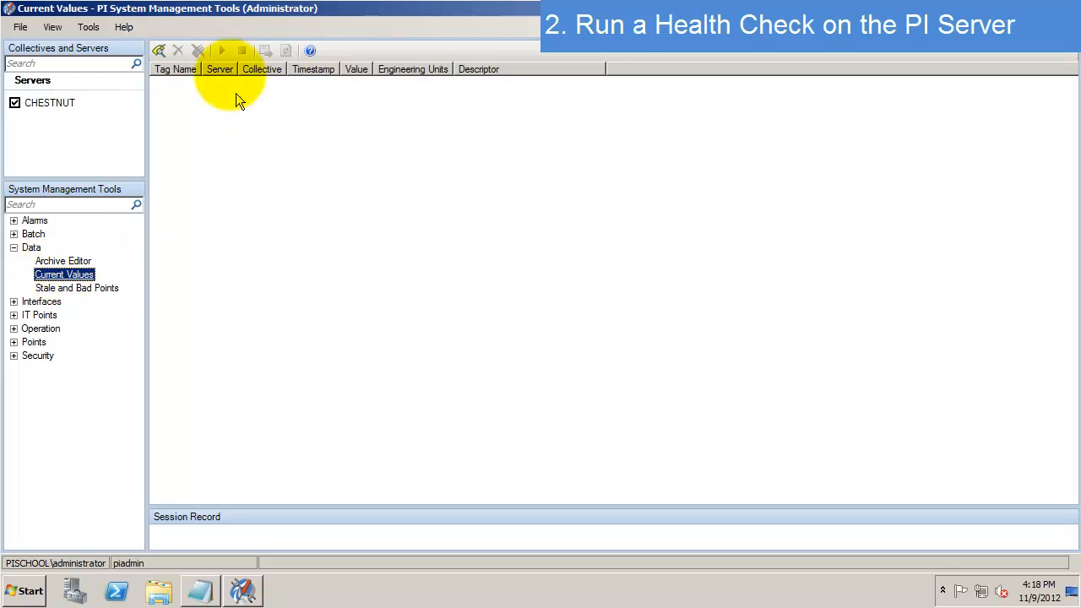
- Search tags by Point Source 'opc', add all 16 to Current Values, and start live updating
click(157, 52)
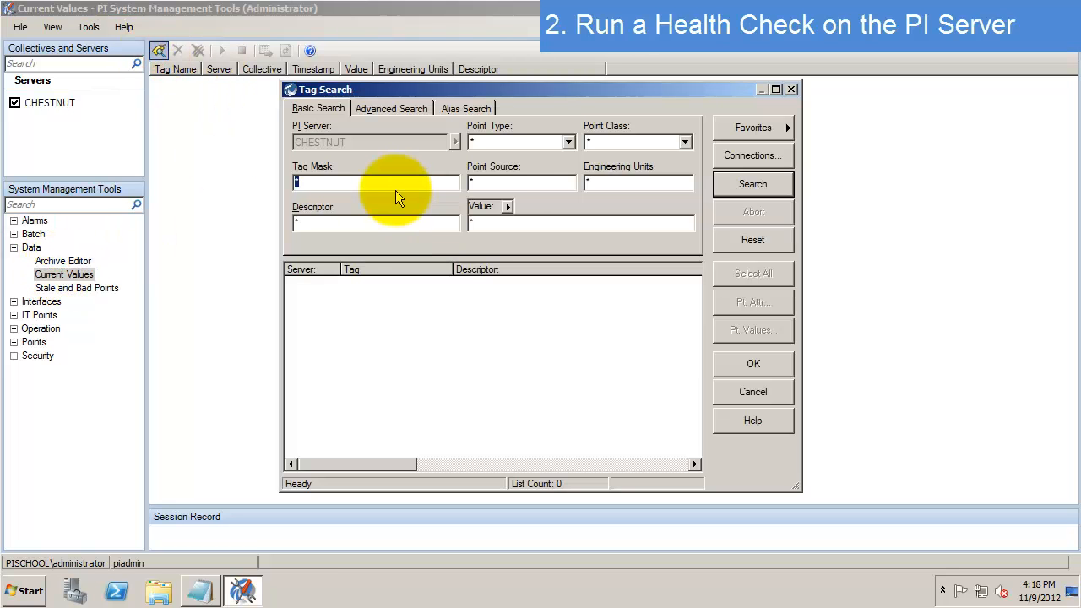
click(420, 184)
click(510, 182)
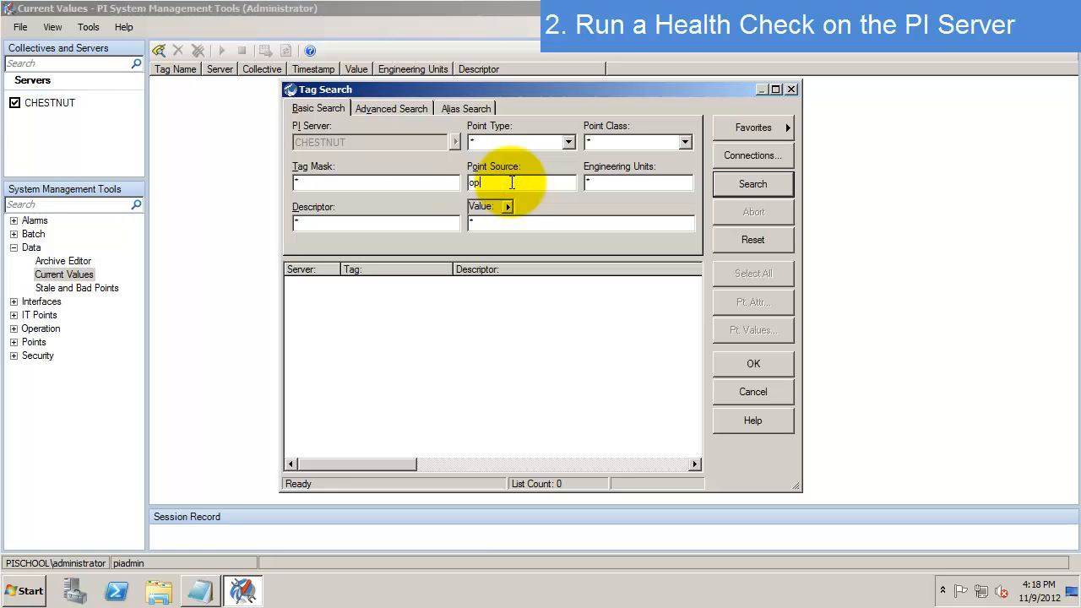
click(747, 183)
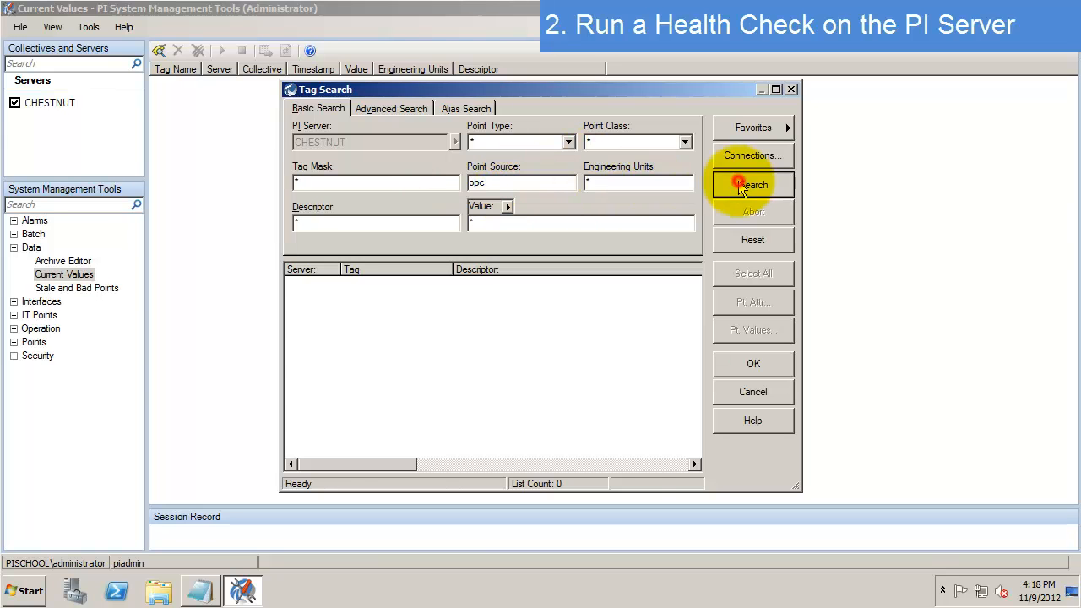
click(760, 275)
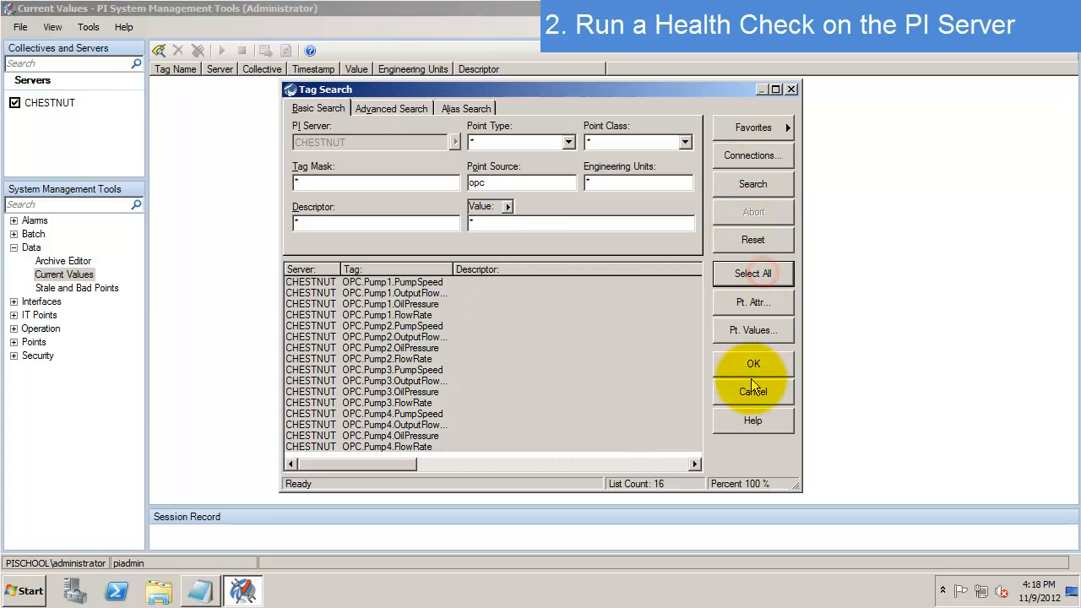
click(758, 364)
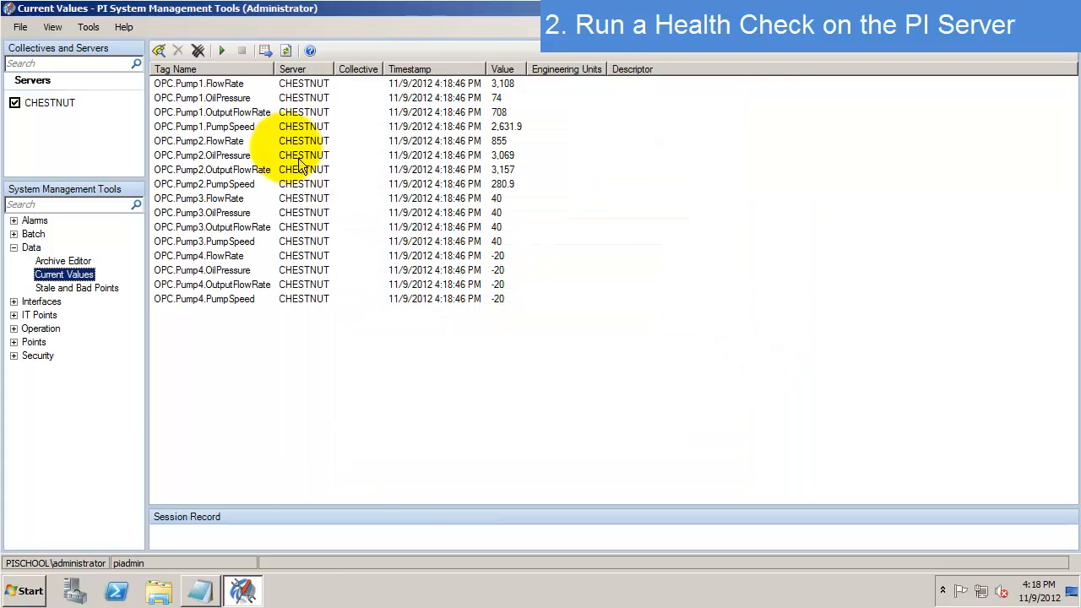
click(224, 51)
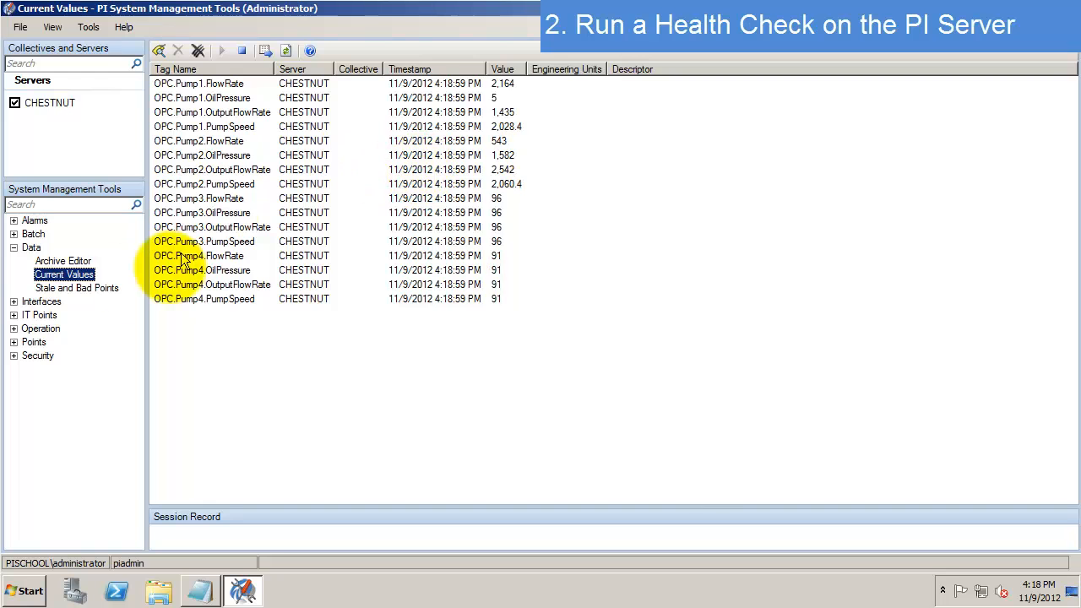
- Open the Archive Editor and load all 16 OPC tags found by Point Source 'opc'
click(63, 261)
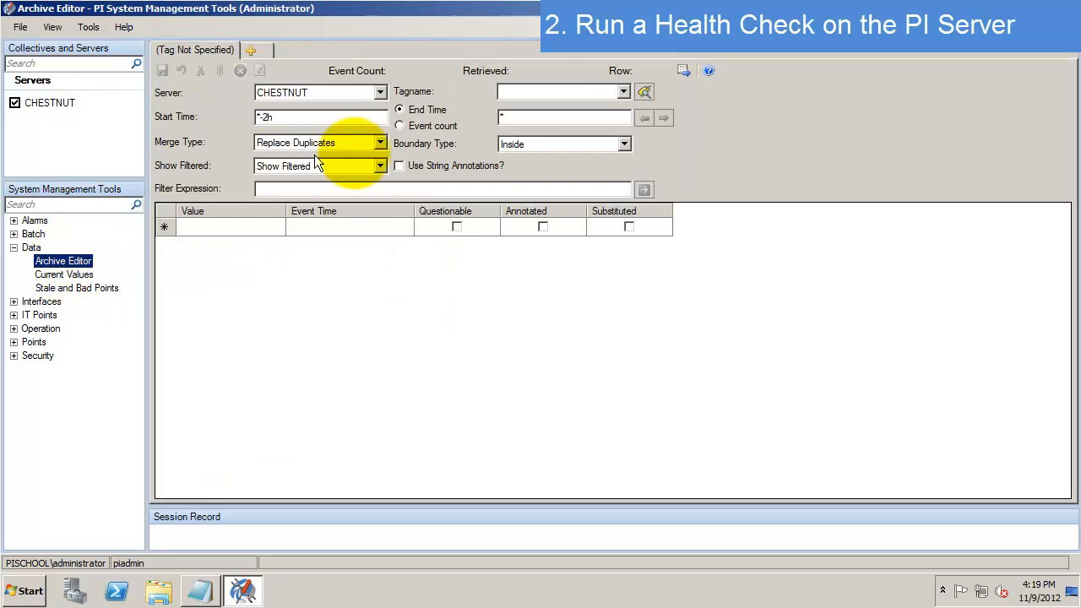
click(536, 92)
click(637, 93)
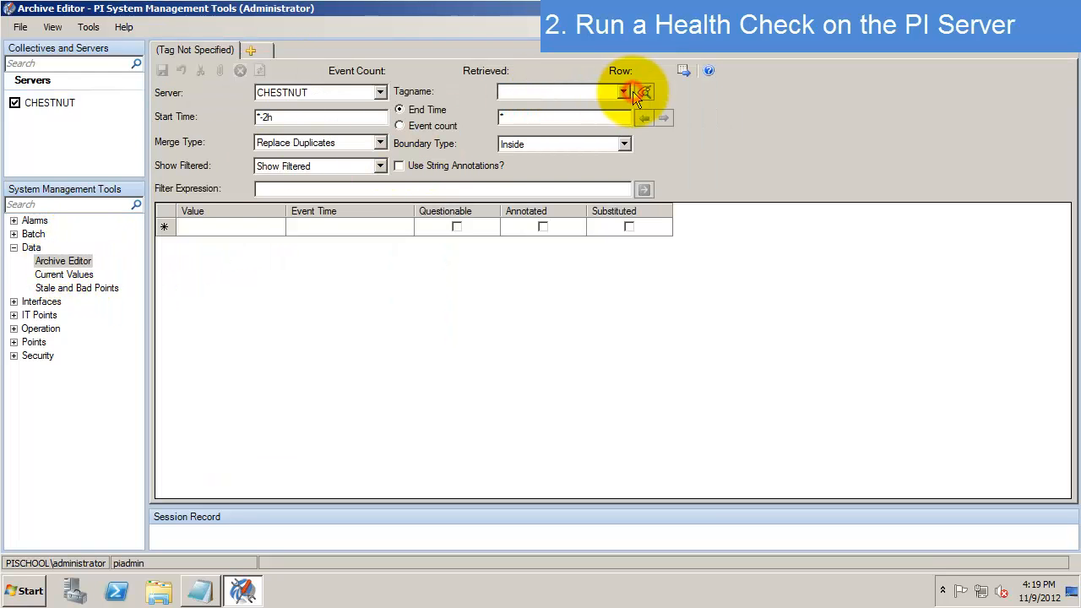
click(643, 92)
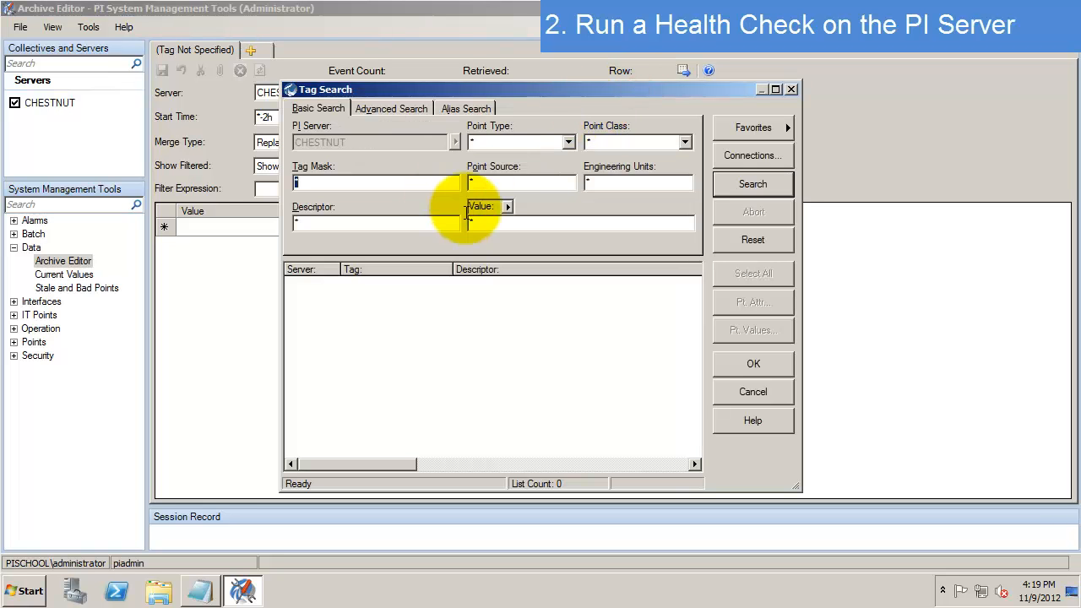
click(530, 181)
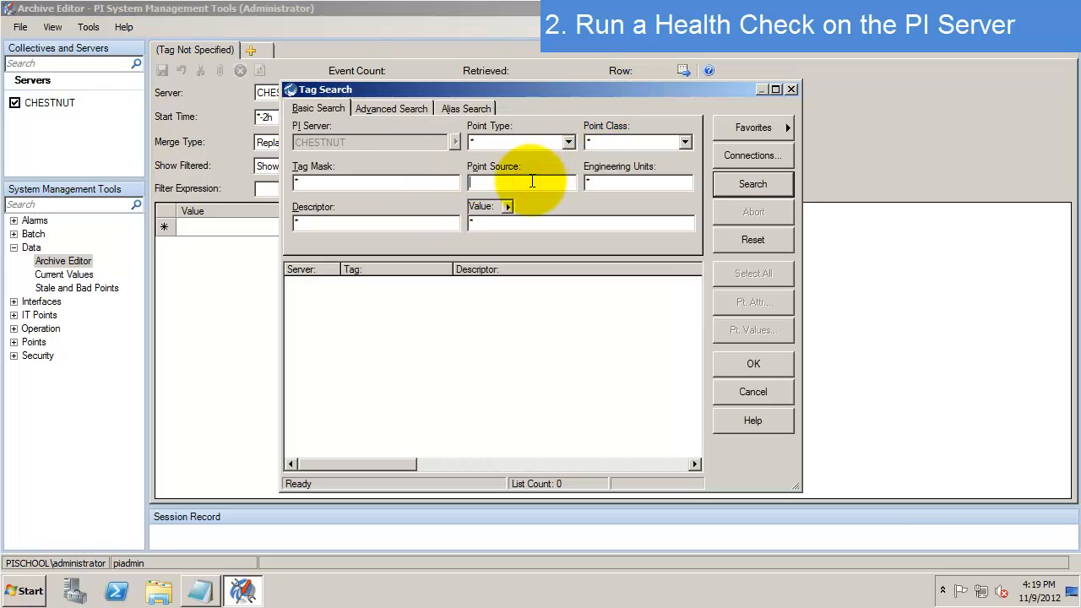
click(743, 185)
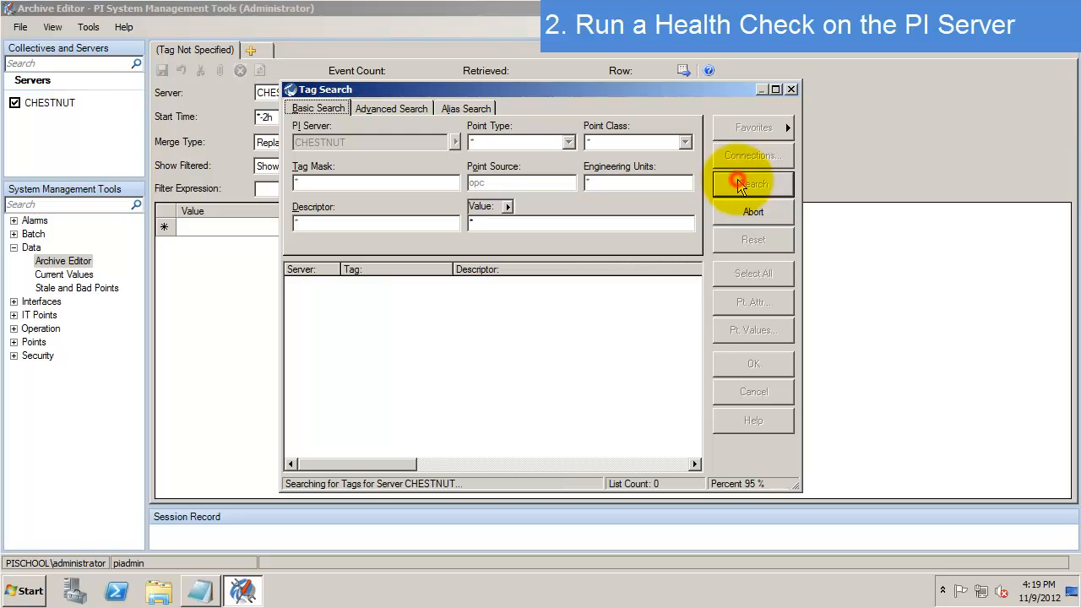
click(750, 274)
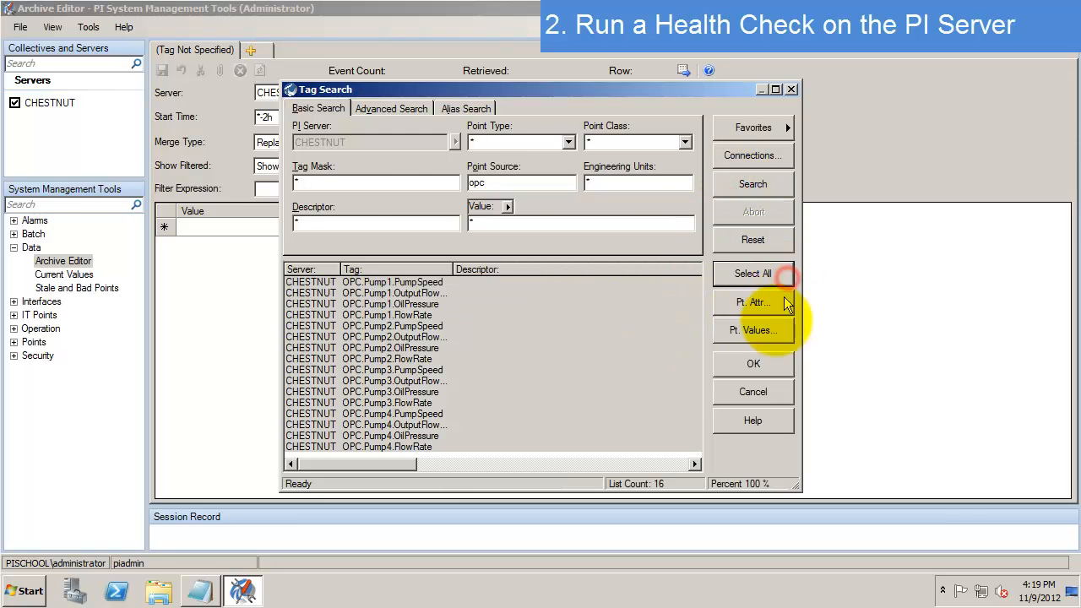
click(753, 364)
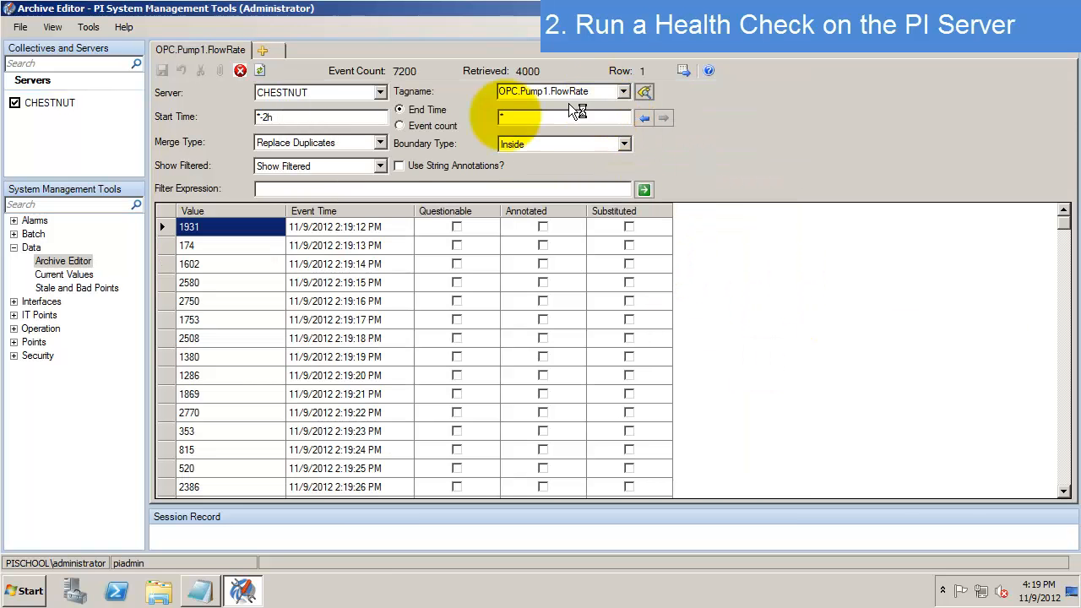
- Inspect archived events, then switch to OPC.Pump1.OilPressure and review its value 1298 event
click(294, 117)
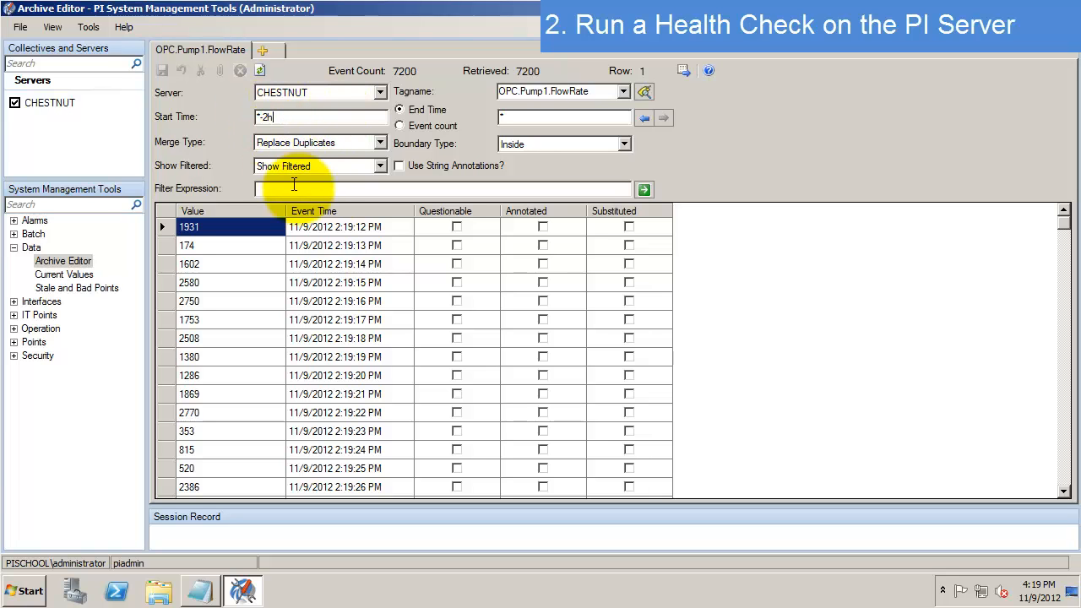
click(363, 252)
click(622, 91)
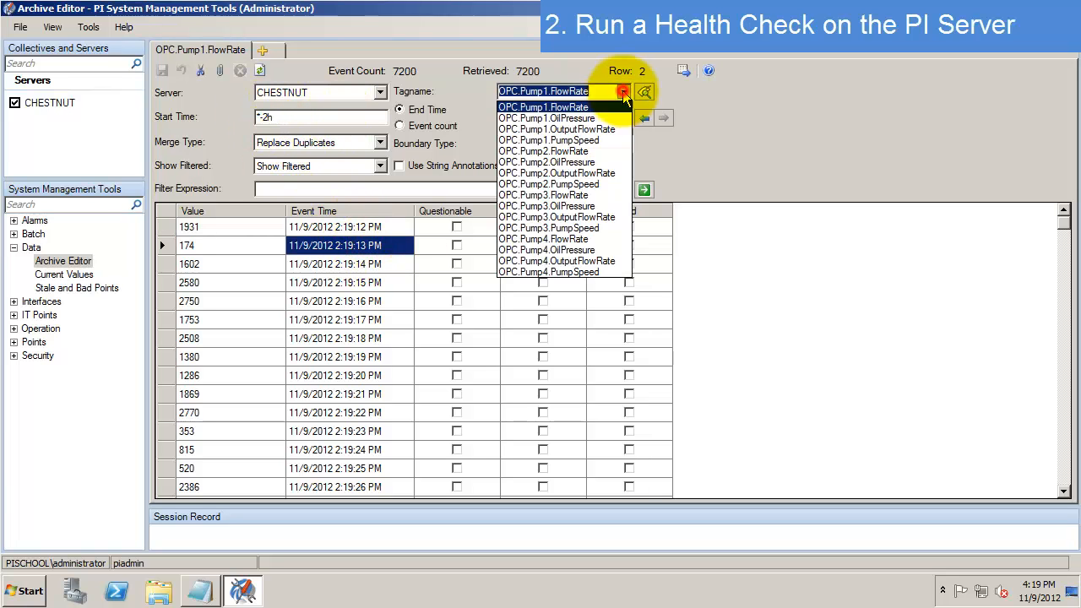
click(571, 118)
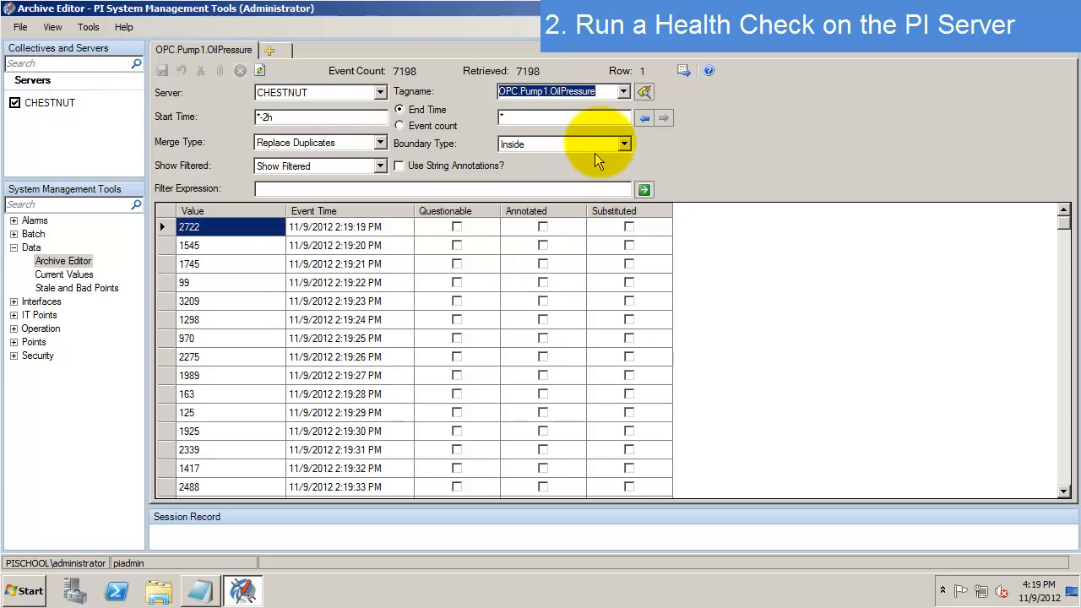
click(286, 318)
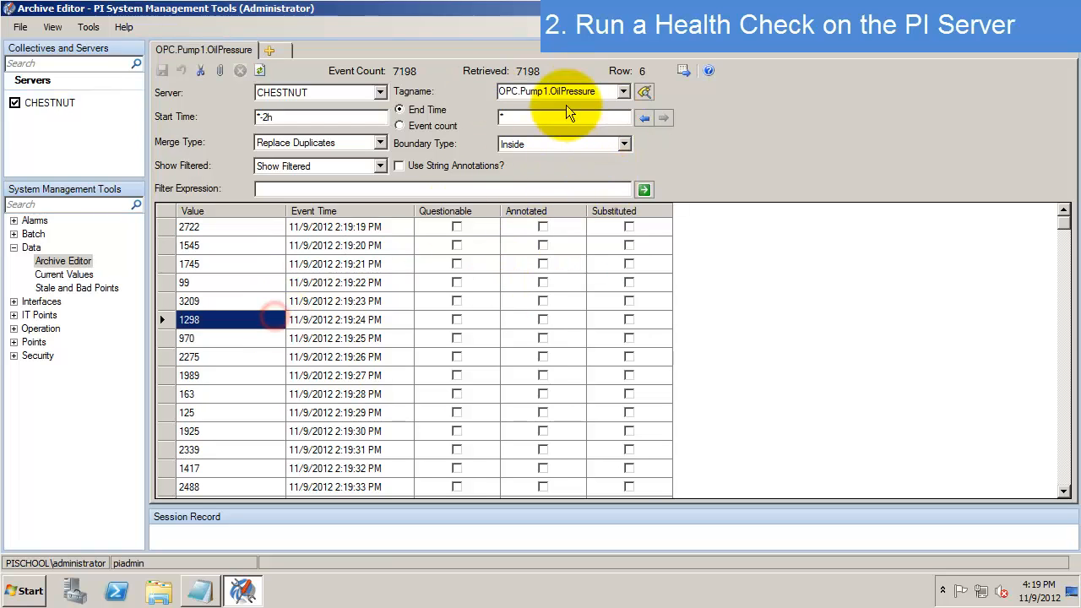
scroll(562, 279, down, 4)
scroll(563, 275, down, 10)
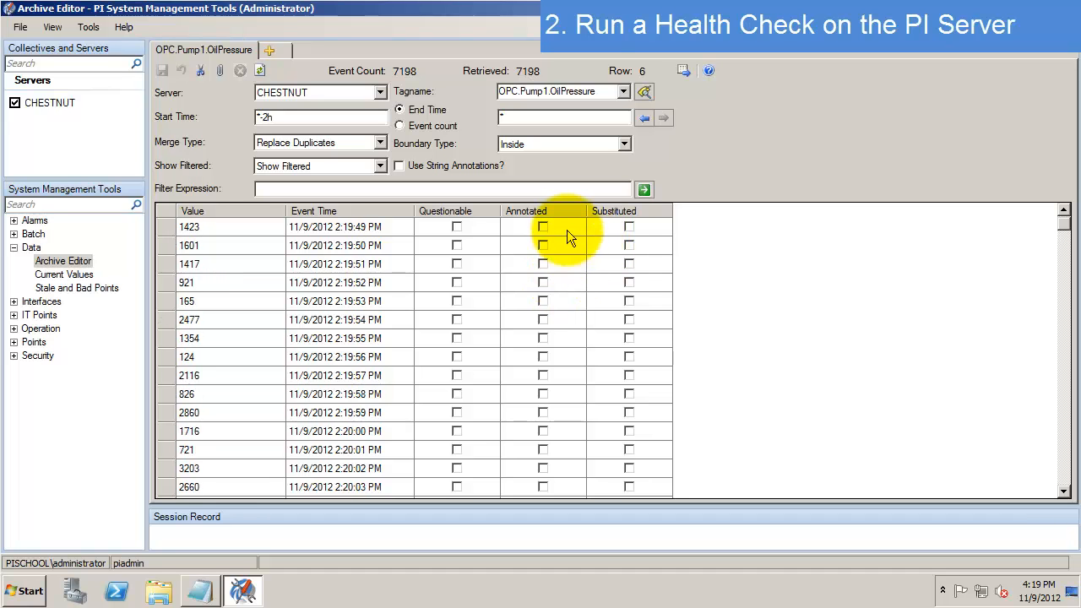
- Show the archived events of OPC.Pump3.PumpSpeed and select one of them
click(623, 92)
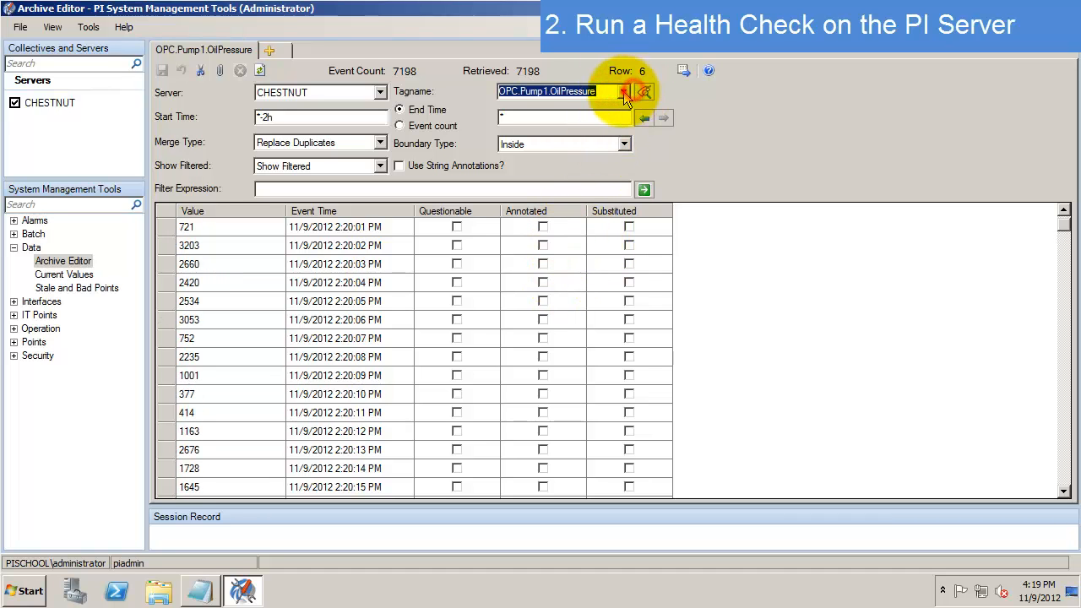
click(537, 230)
click(275, 338)
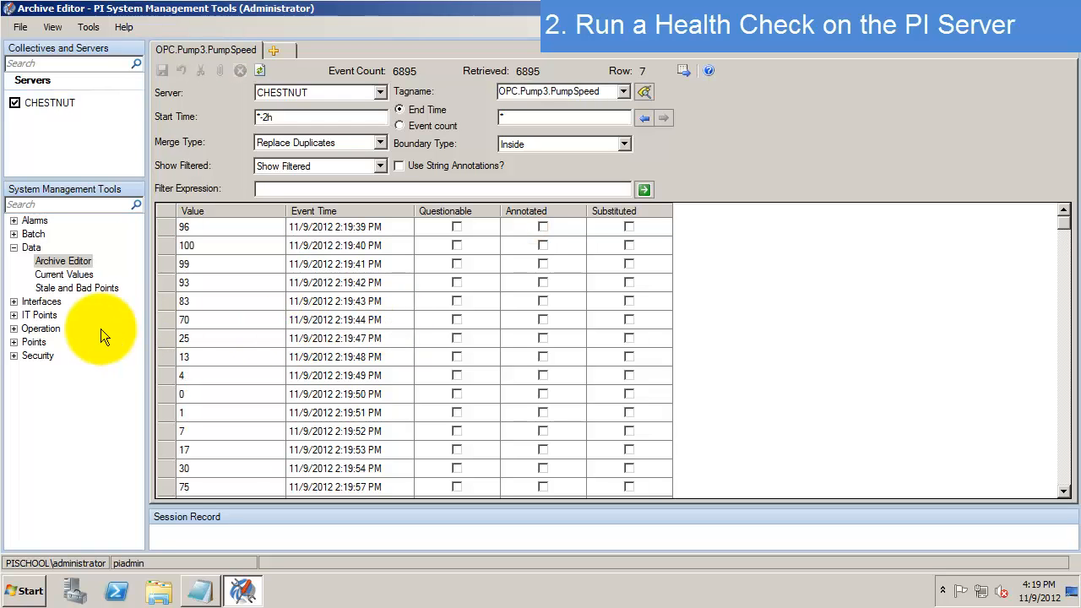
click(13, 329)
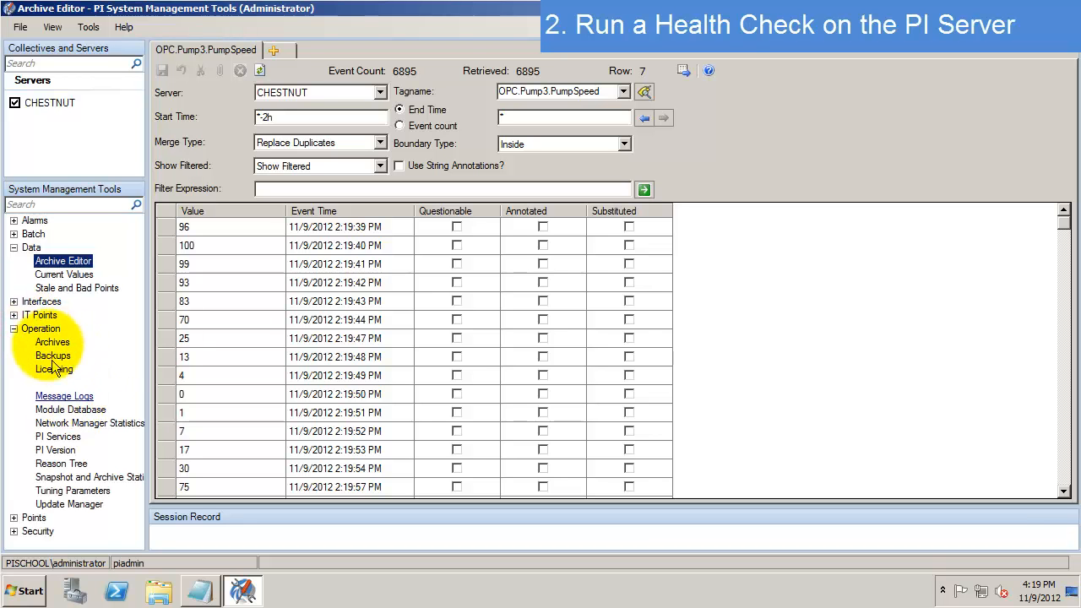
- In Message Logs, change the End time from *-5m to *-4h to retrieve 65 messages
click(67, 397)
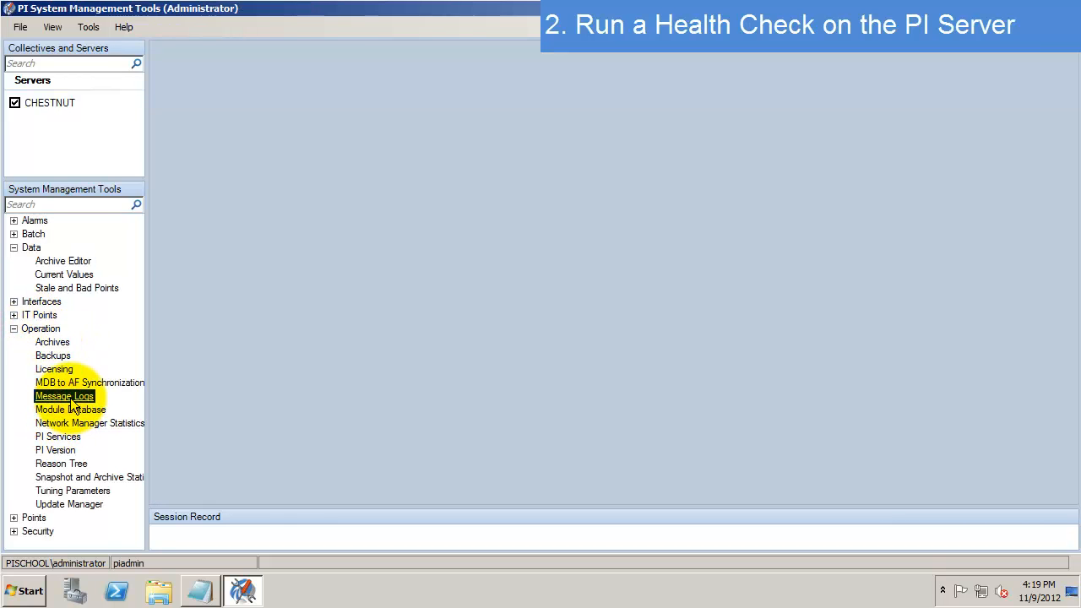
click(235, 211)
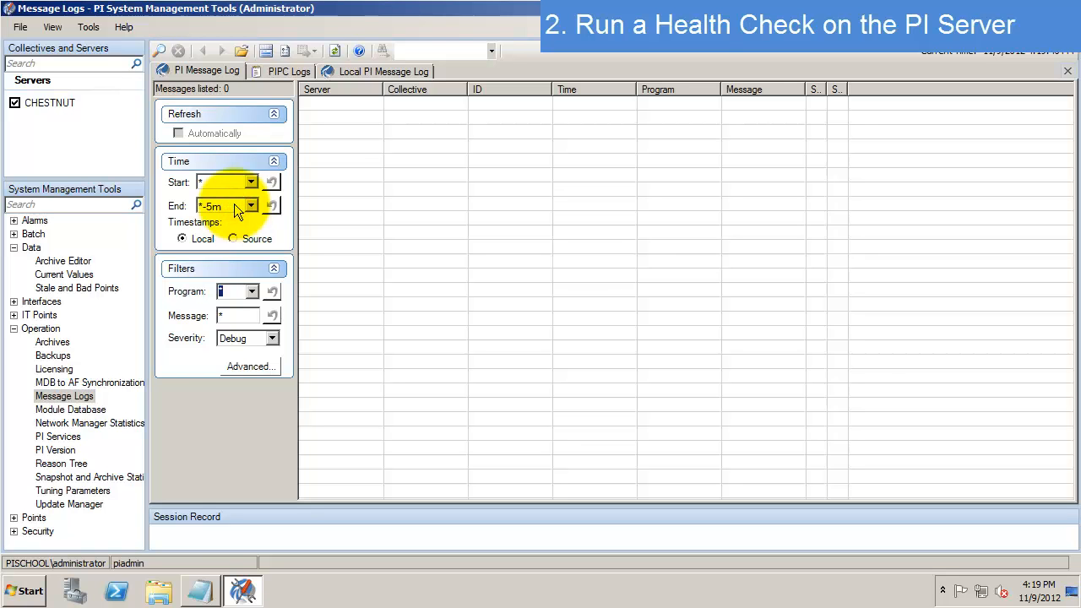
double_click(221, 206)
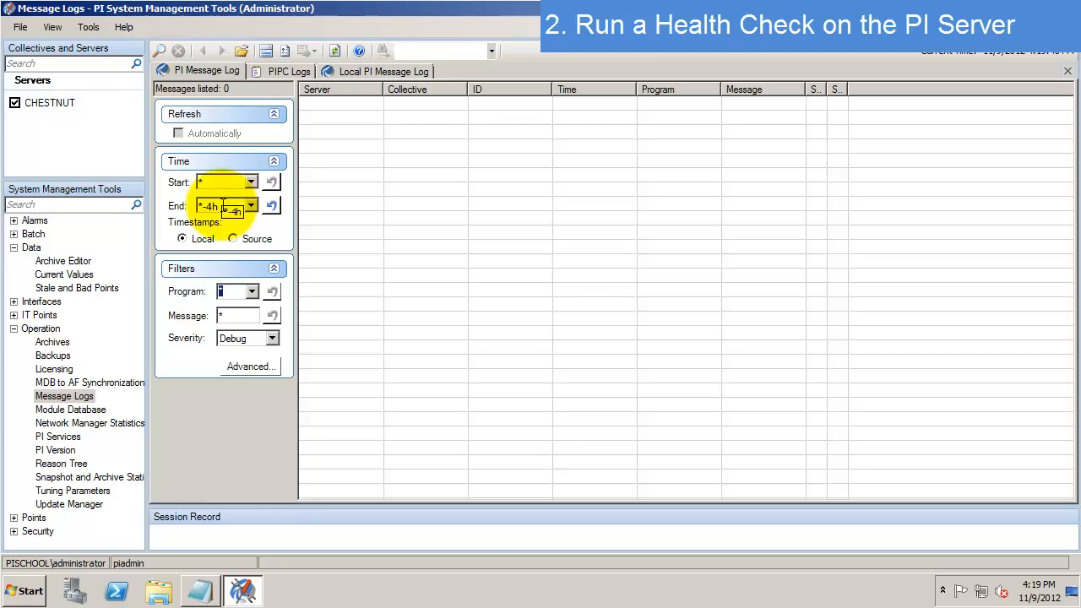
key(Return)
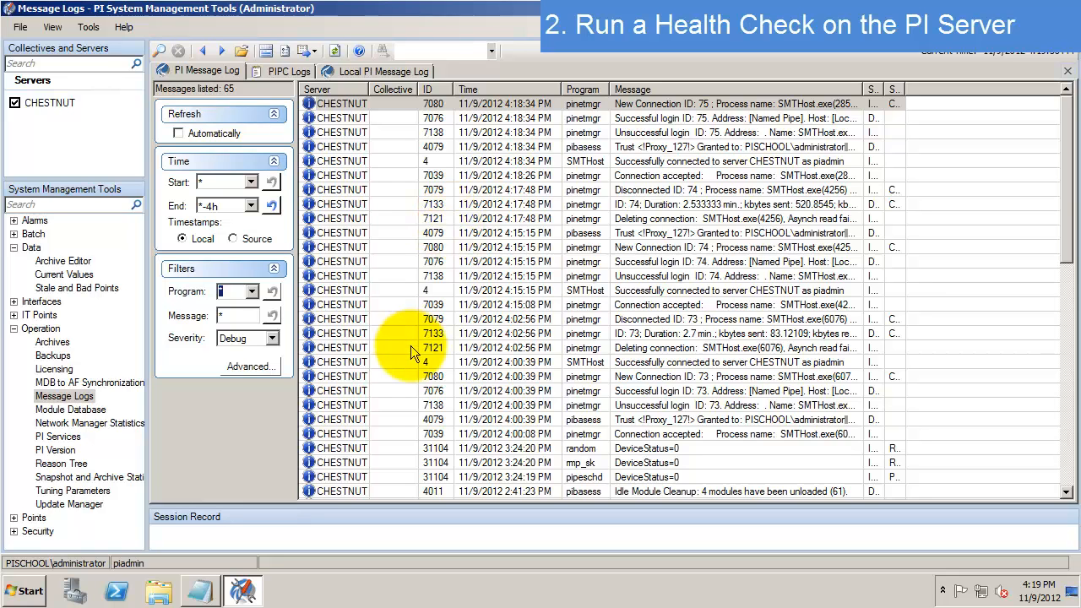
- Auto-size the Message column and review the Update Manager error and 20-Nov-12 license expiration warning
double_click(859, 88)
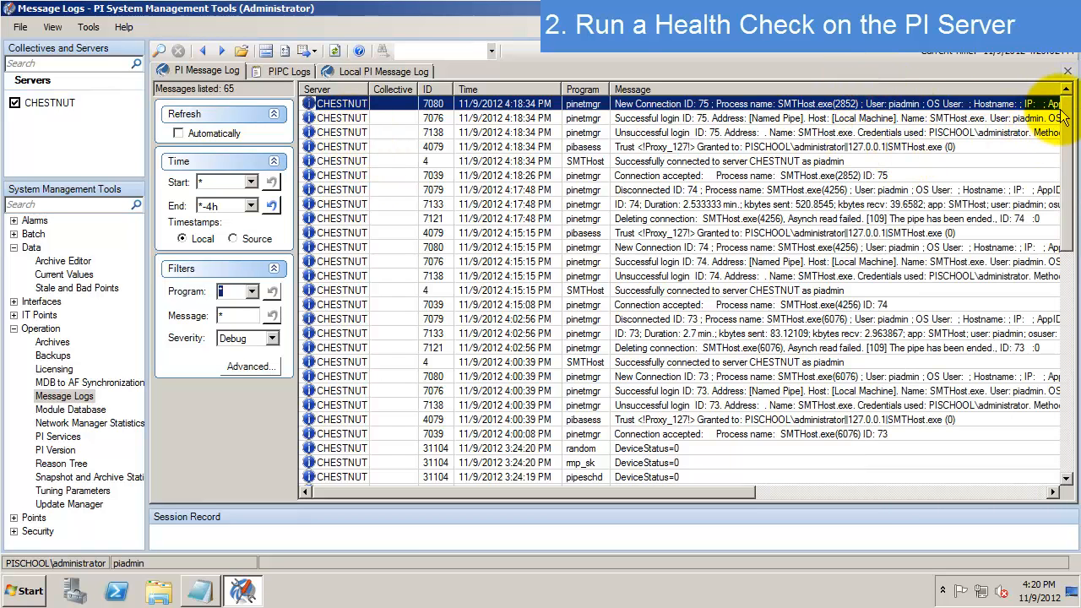
drag(1067, 112, 1068, 292)
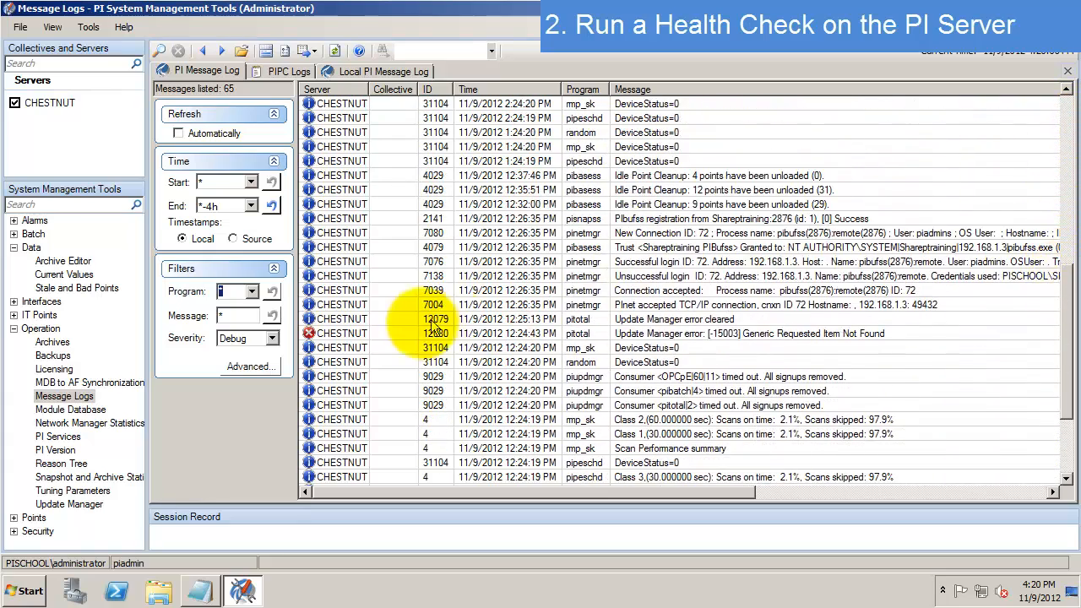
click(404, 335)
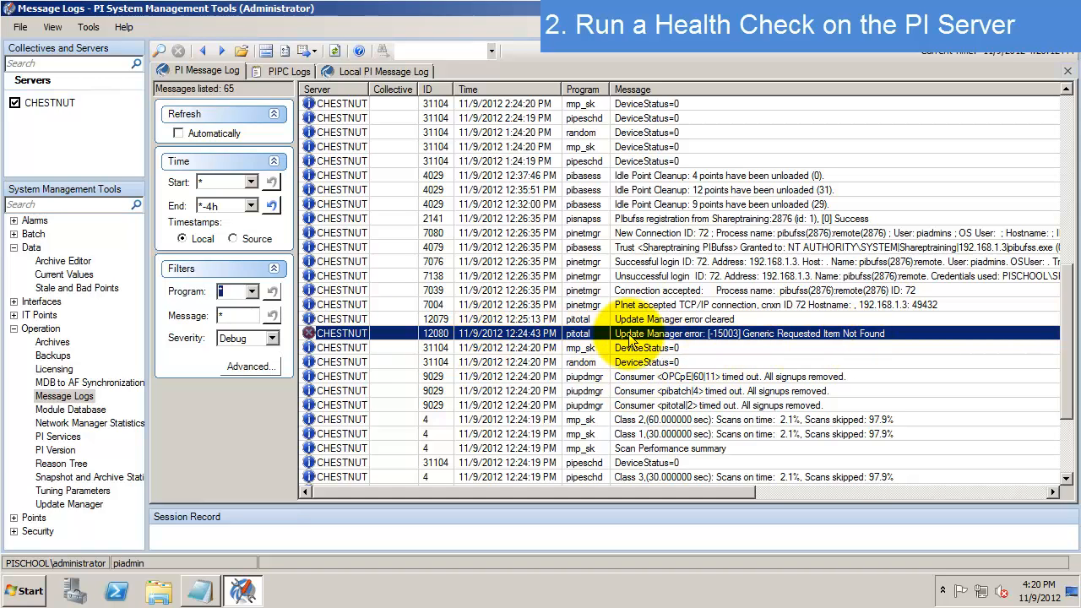
click(819, 318)
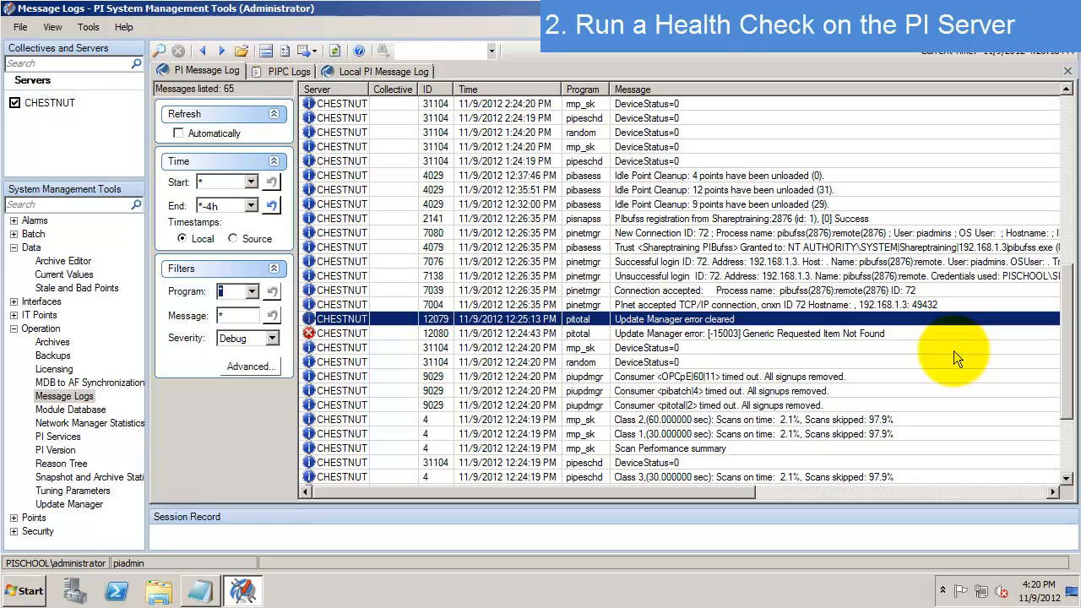
scroll(767, 354, down, 3)
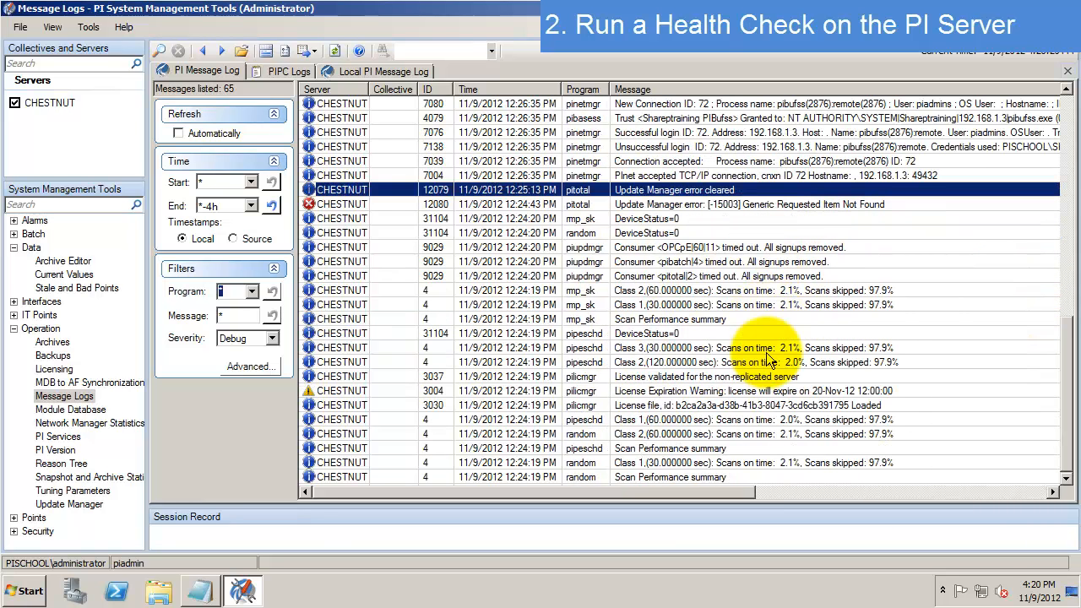
click(337, 390)
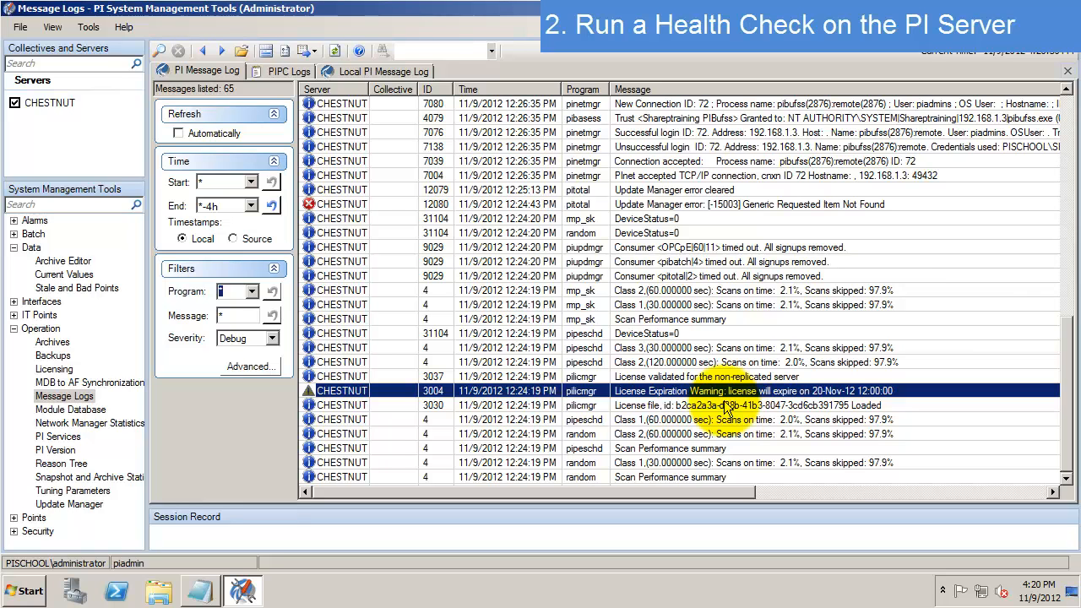
- Set the message log End time to *-2d and filter Severity to Warning
click(214, 206)
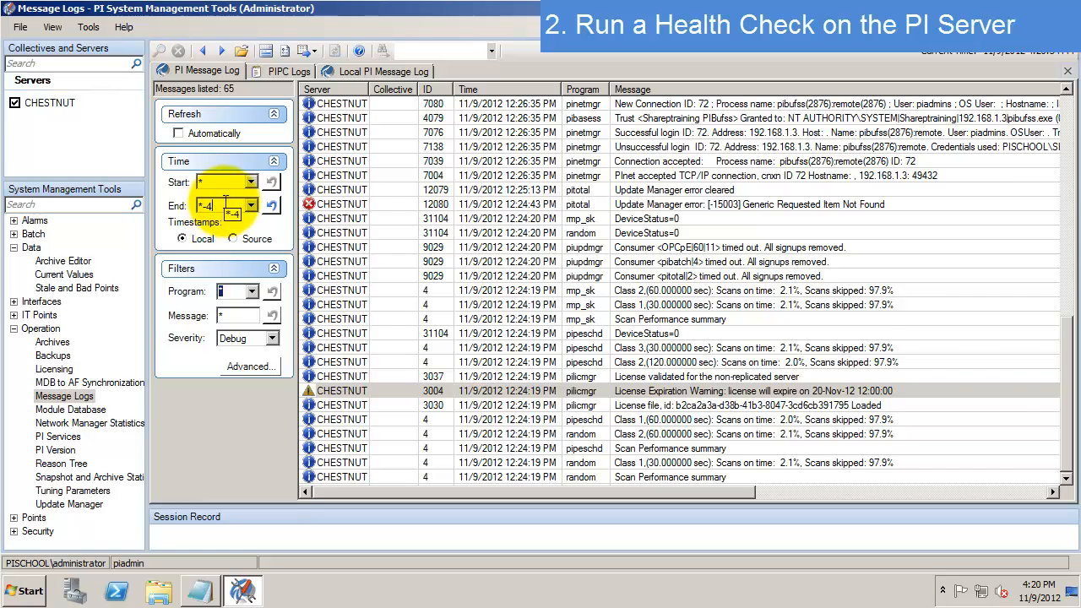
text(*-2d)
key(Return)
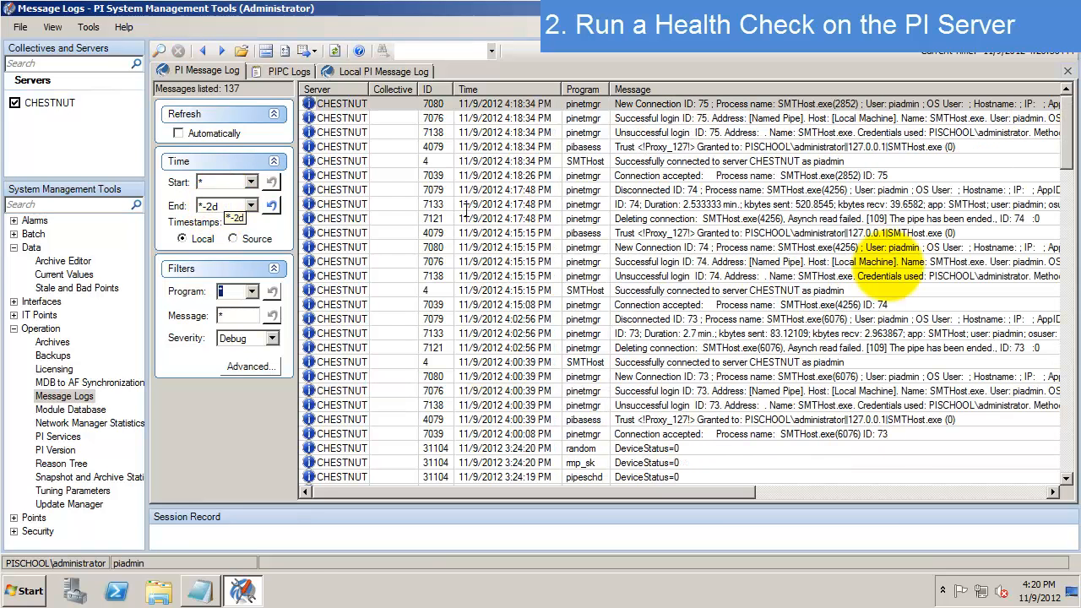
drag(1066, 108, 1069, 232)
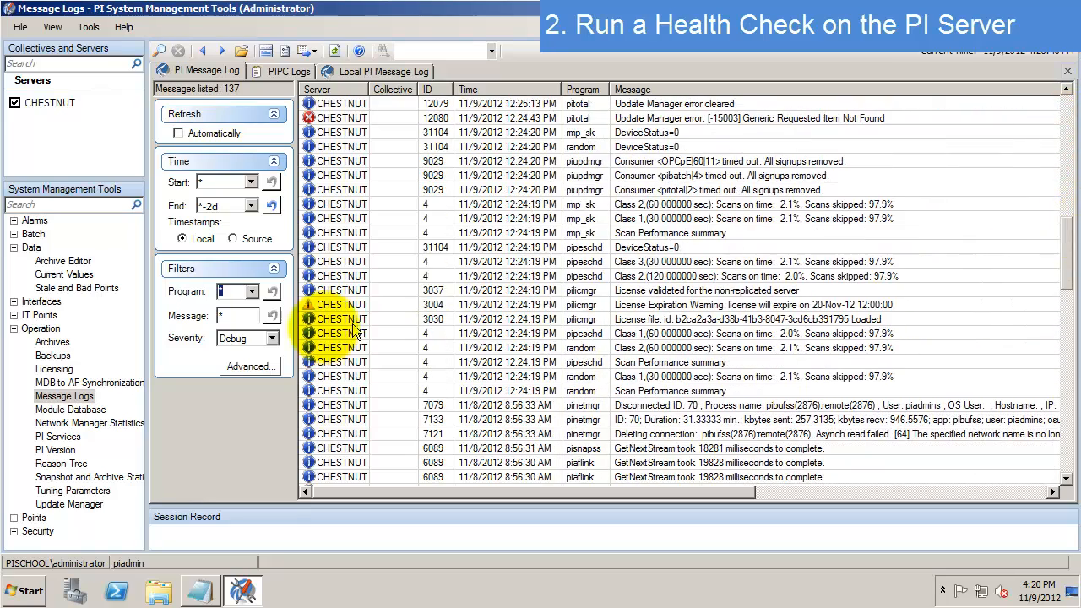
click(269, 337)
click(266, 375)
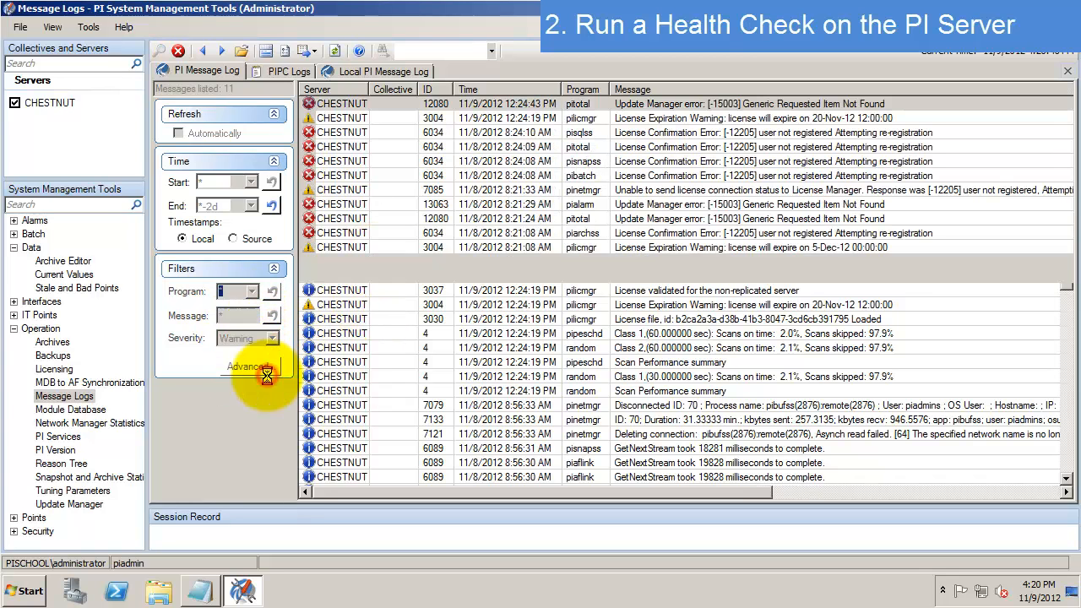
- Review the license warnings plus Update Manager and license confirmation errors for pitotal, pialarm, pibatch, pisqlss
click(867, 247)
click(906, 217)
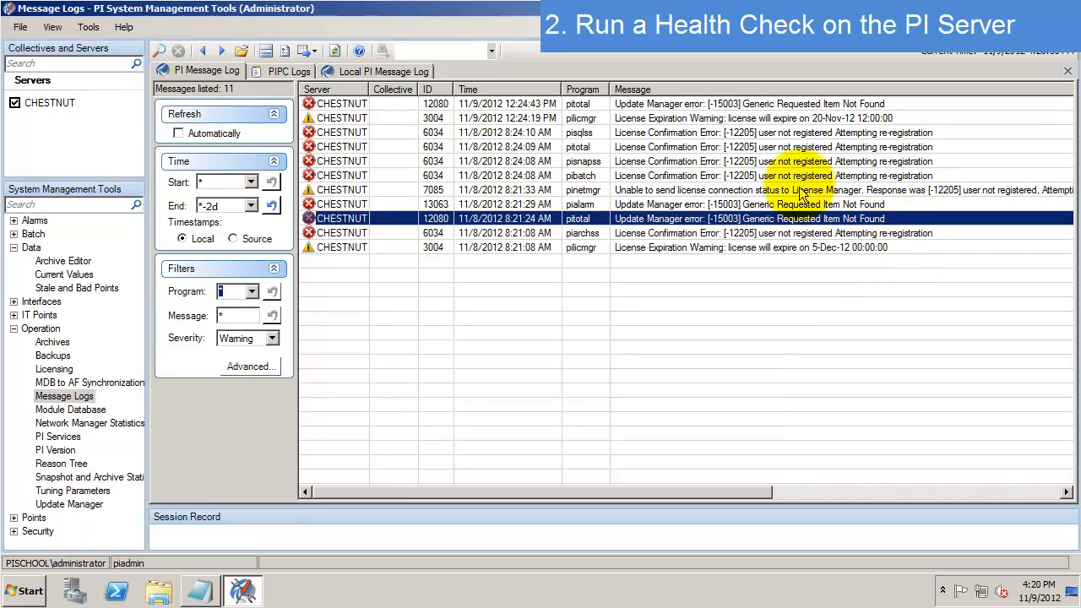
click(680, 204)
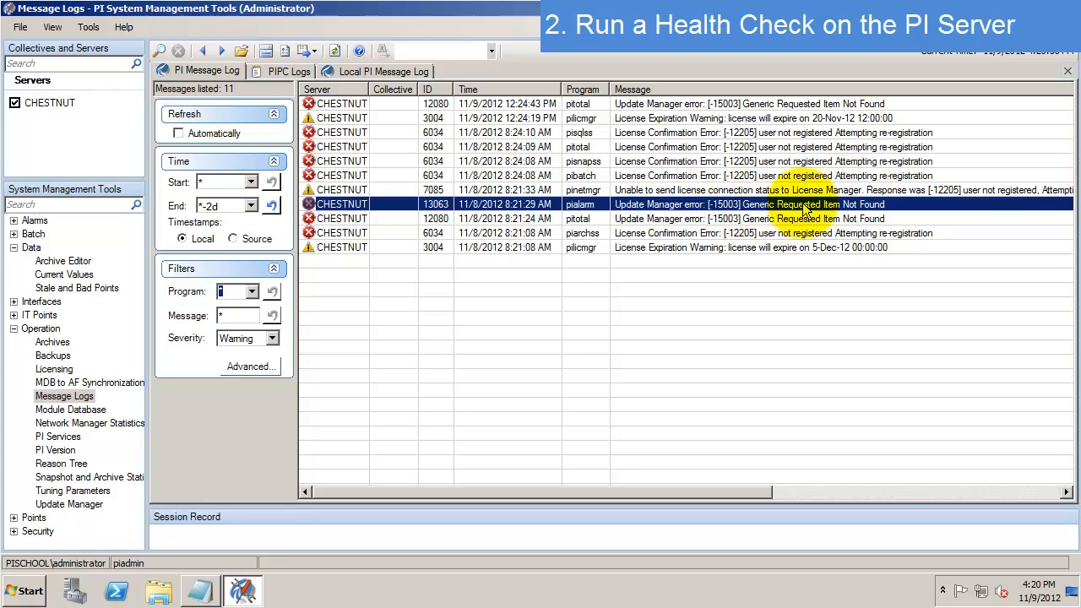
click(581, 206)
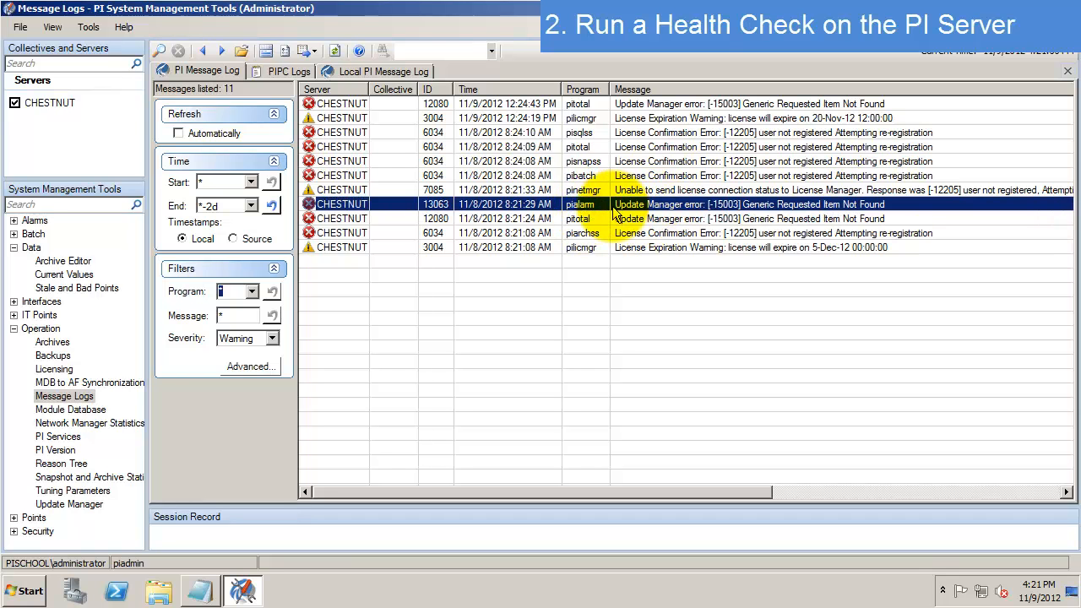
click(824, 175)
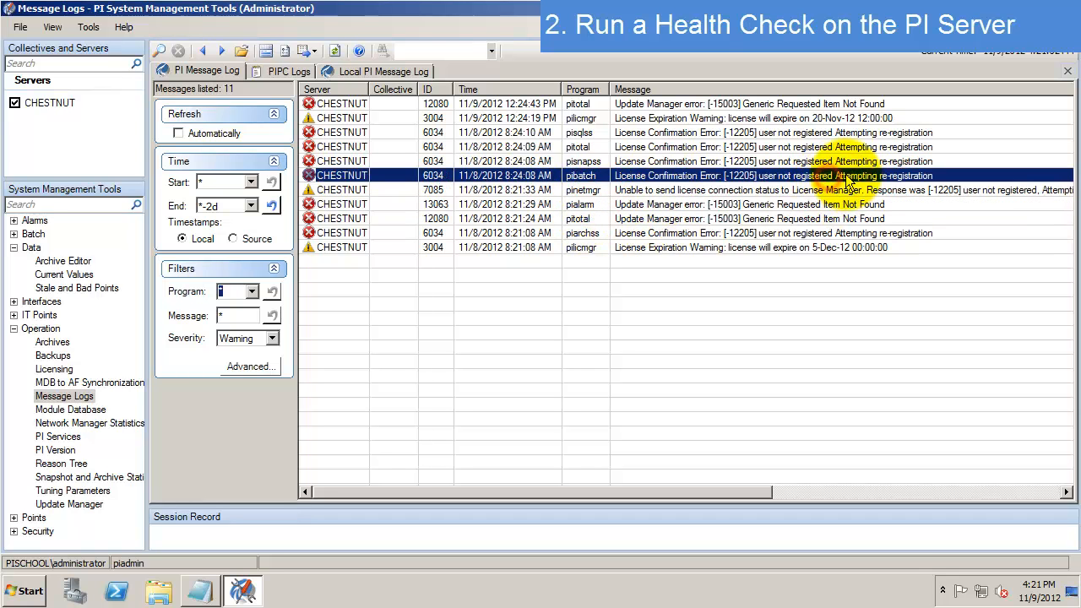
click(902, 147)
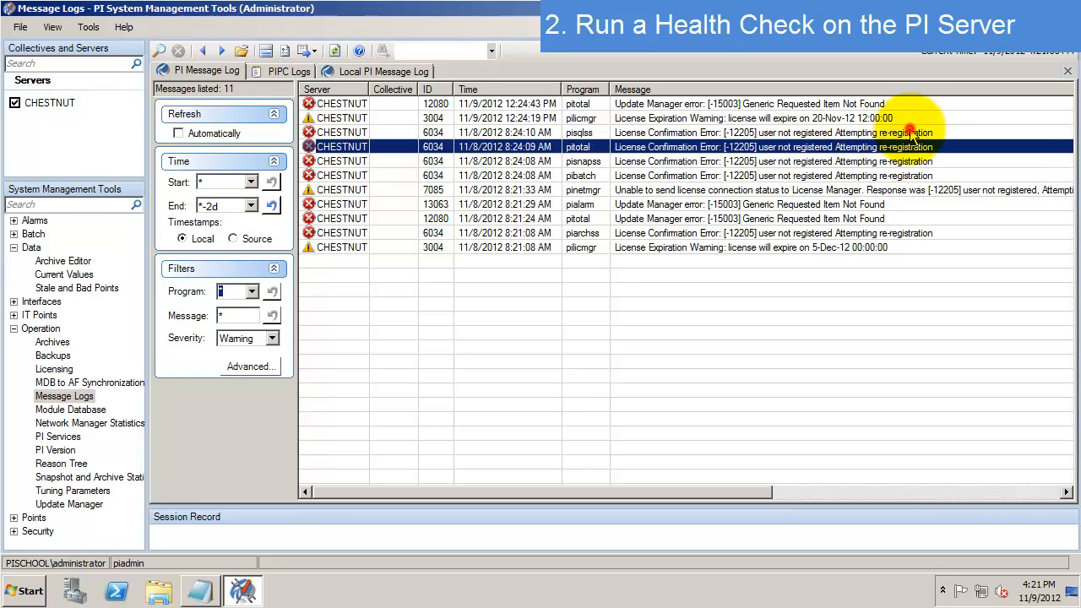
click(910, 133)
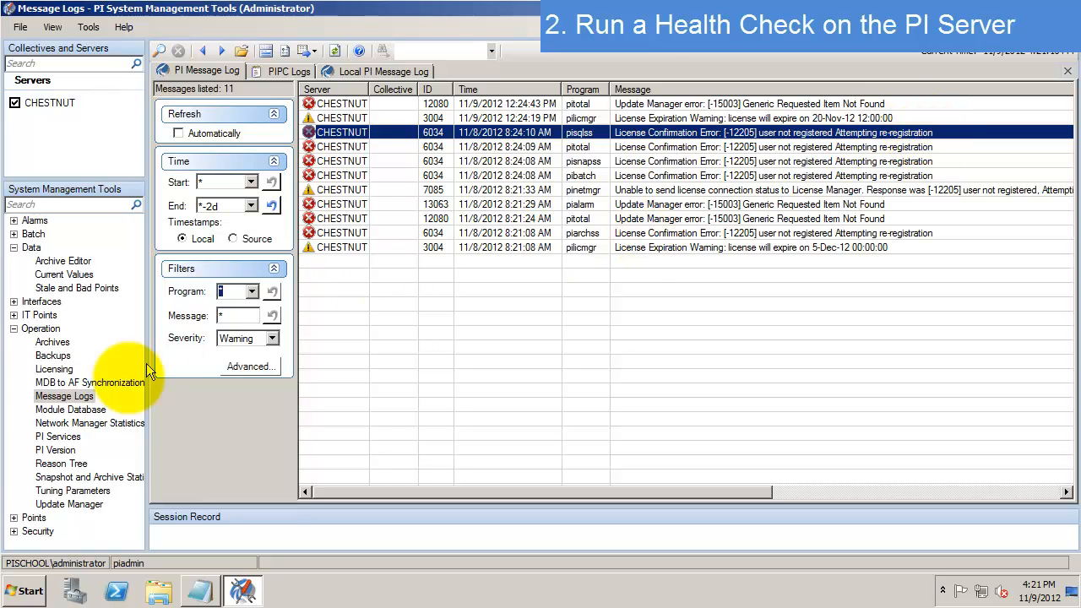
- Open Operation > Snapshot and Archive Statistics, start live updating, and widen the Change column
click(106, 478)
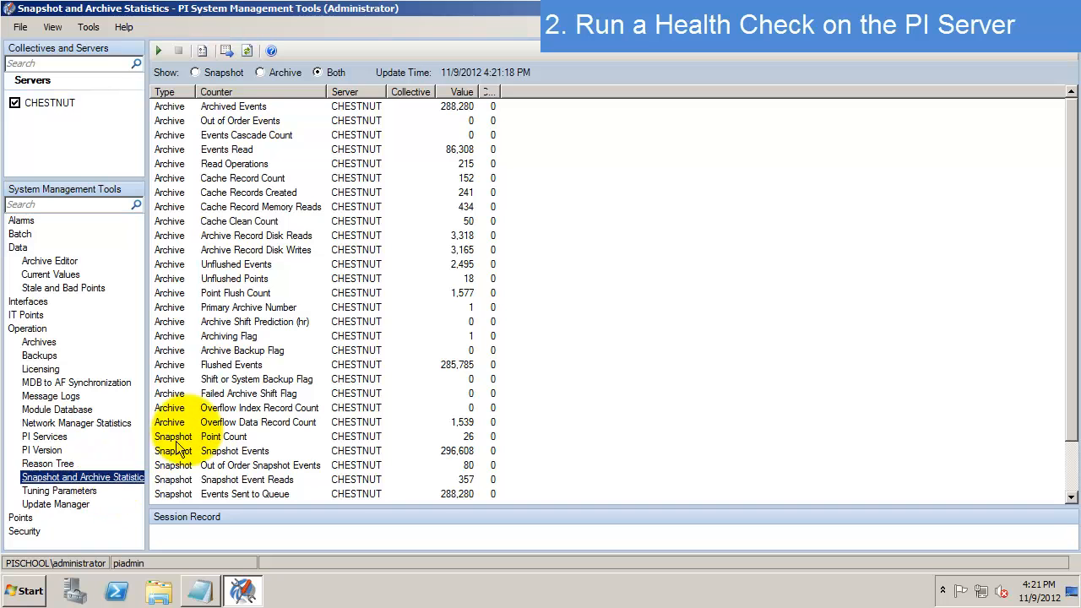
click(160, 52)
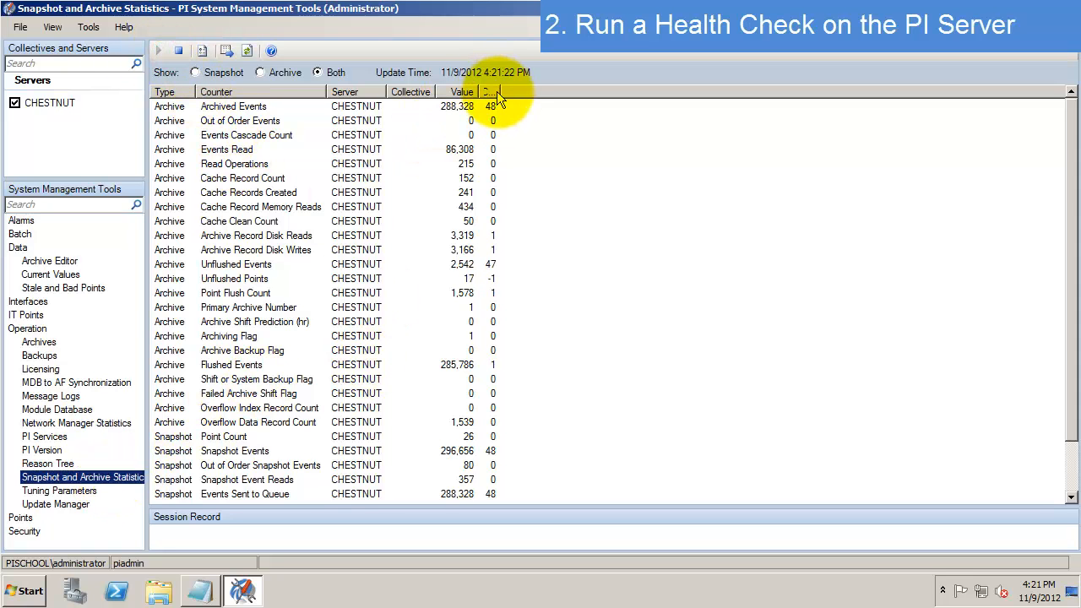
drag(497, 92, 561, 97)
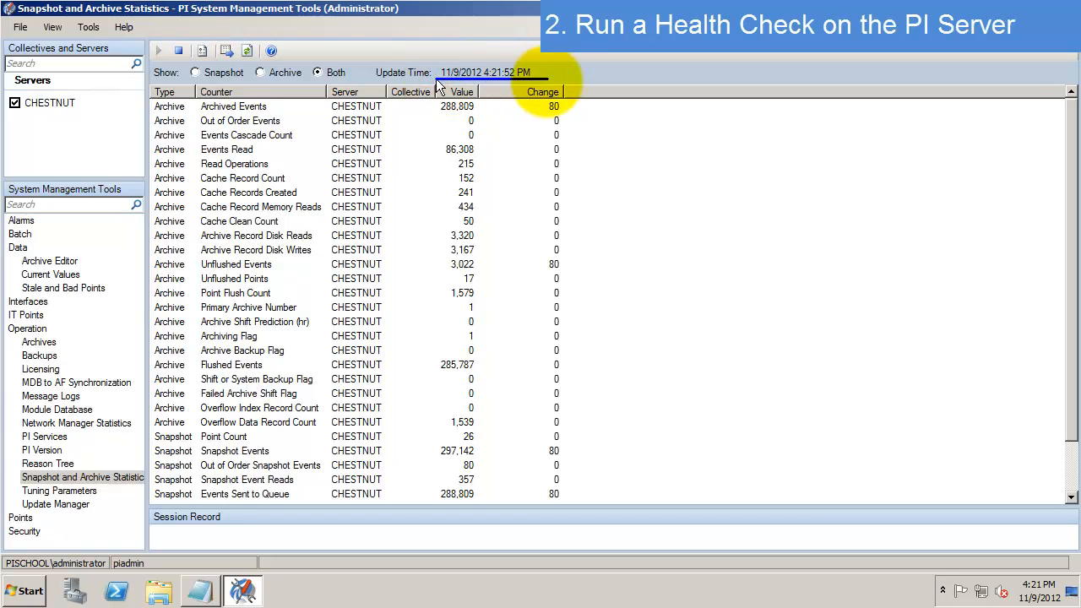
click(446, 135)
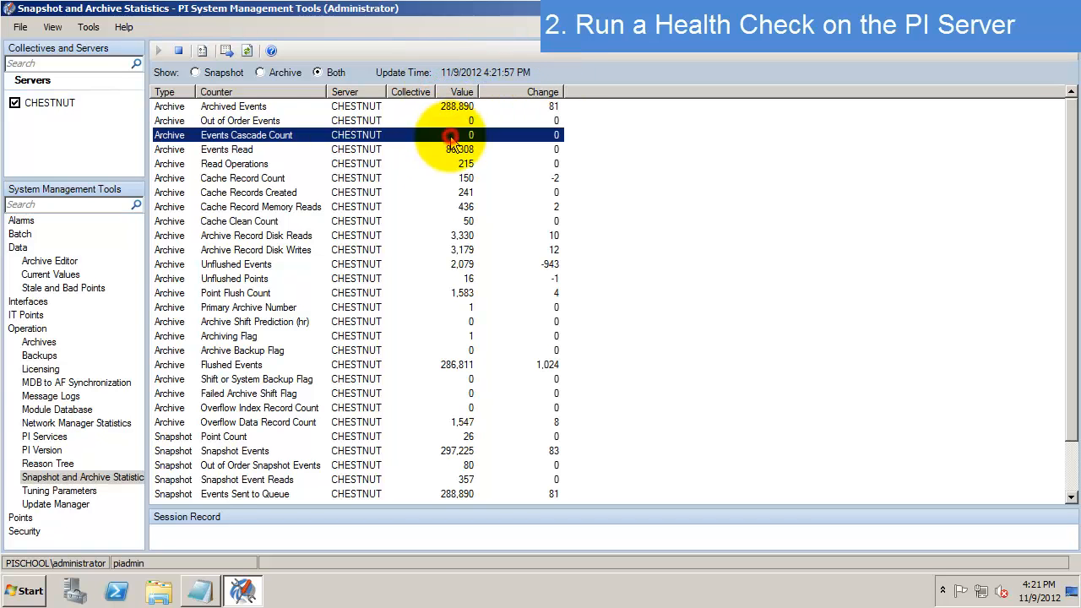
click(343, 106)
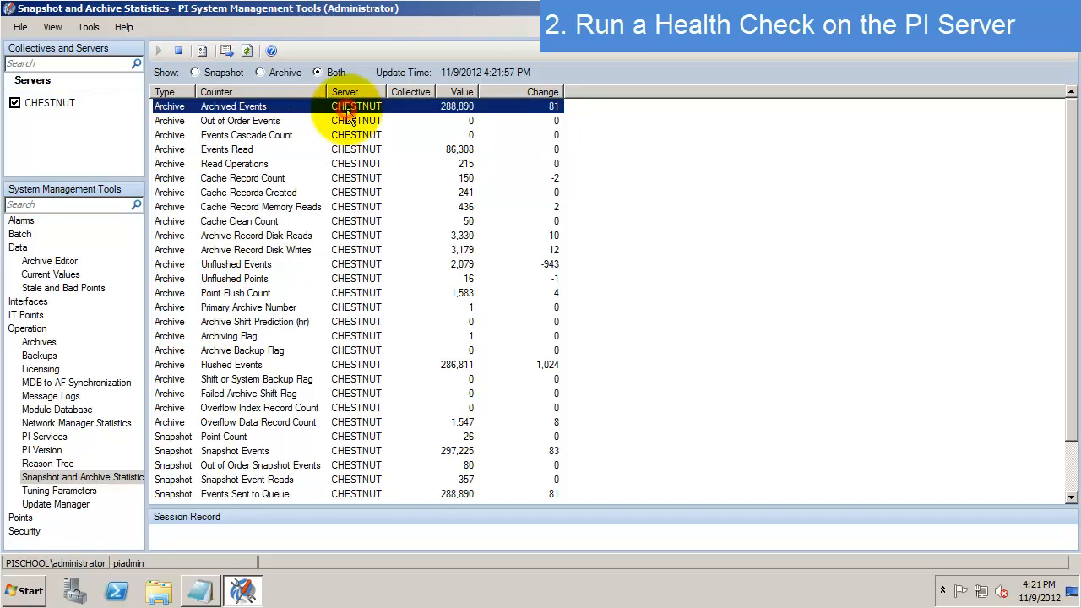
shift+click(425, 120)
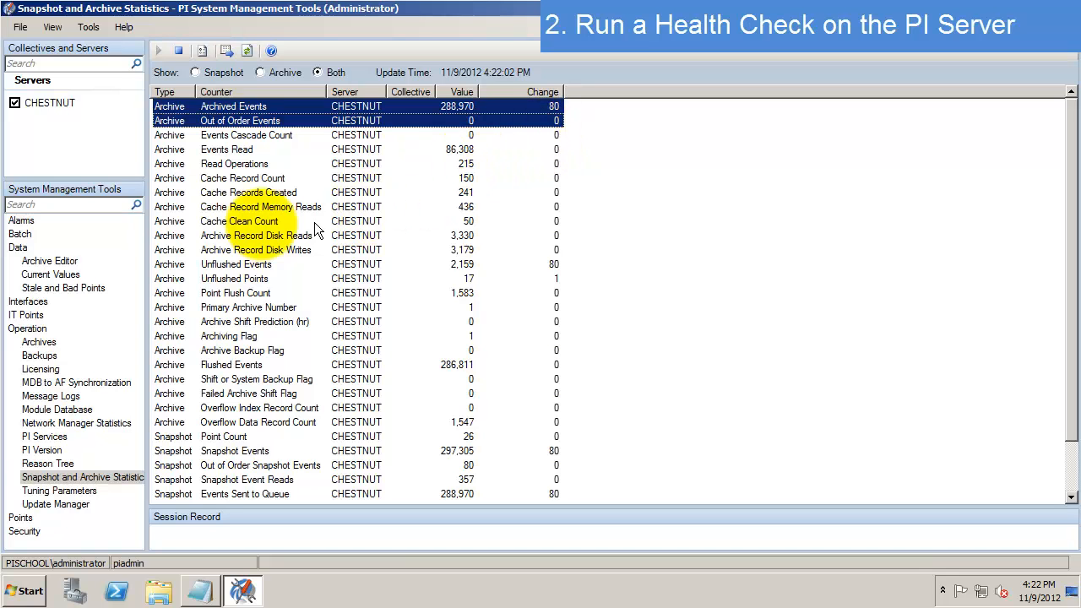
click(290, 235)
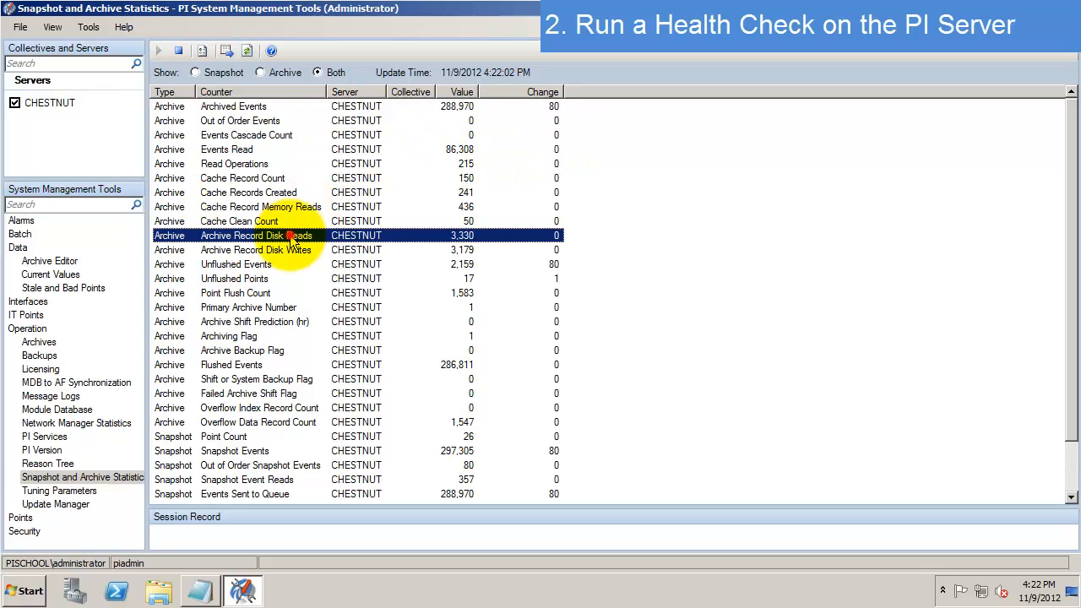
shift+click(362, 250)
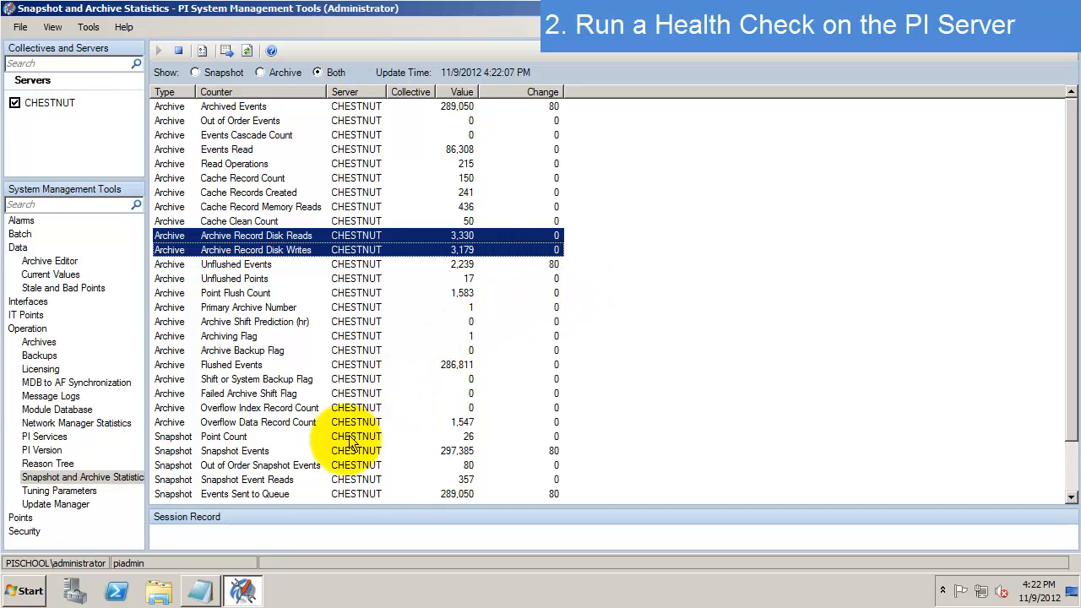
click(304, 451)
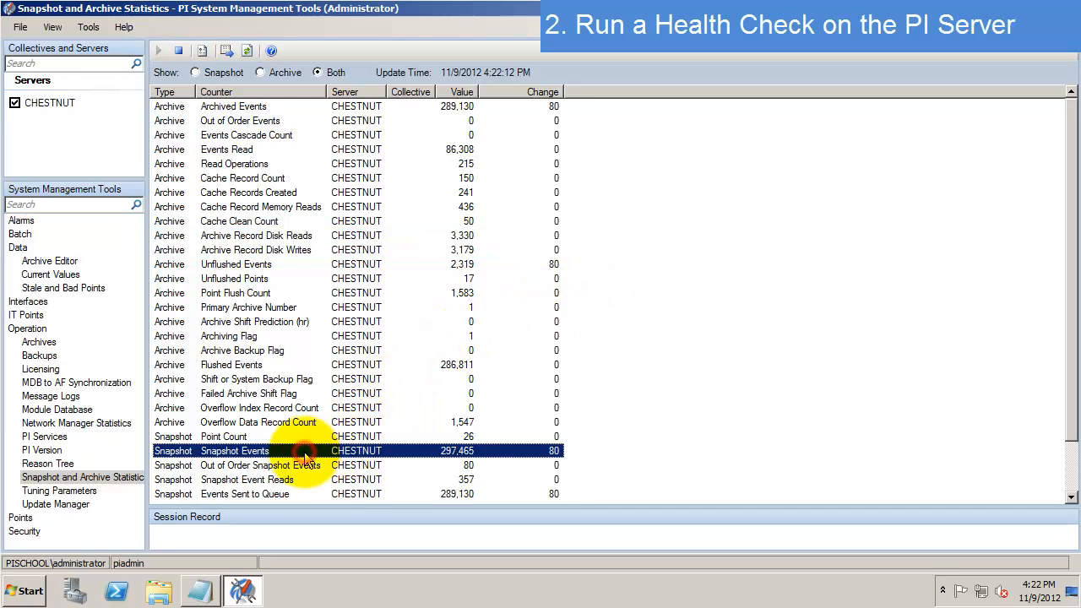
shift+click(328, 465)
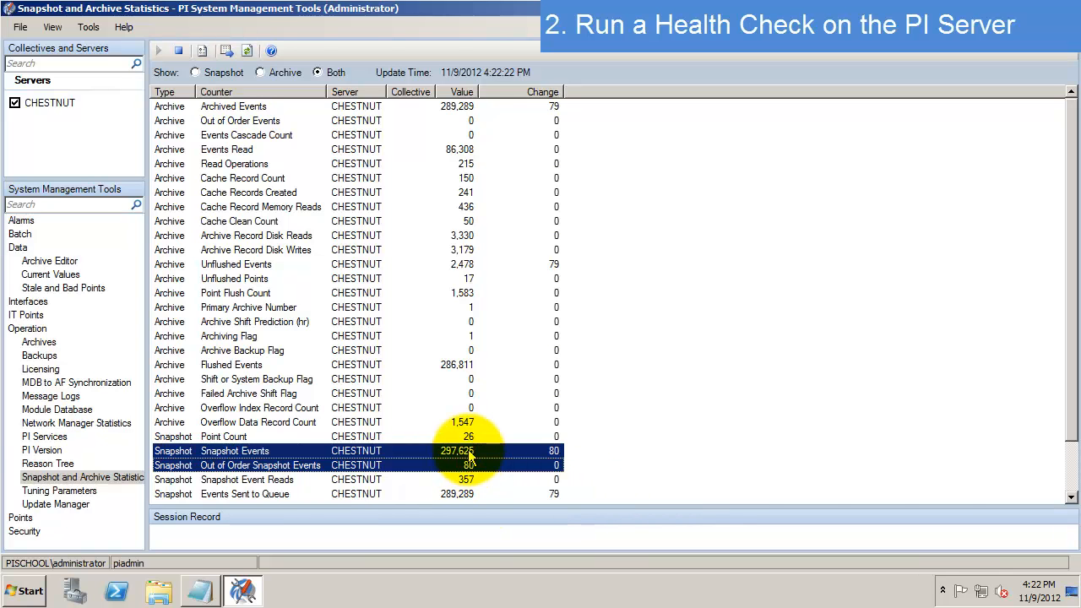
click(487, 470)
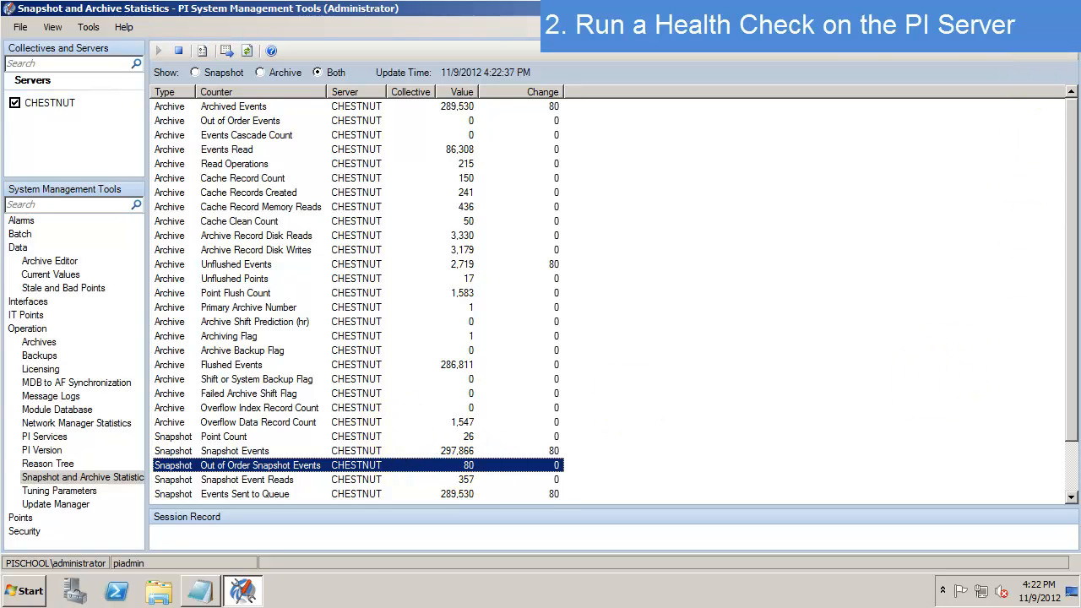
- Add Health Check bullets: verified current/archived values, checked message logs, snapshot/archive statistics, verify buffering
click(1036, 8)
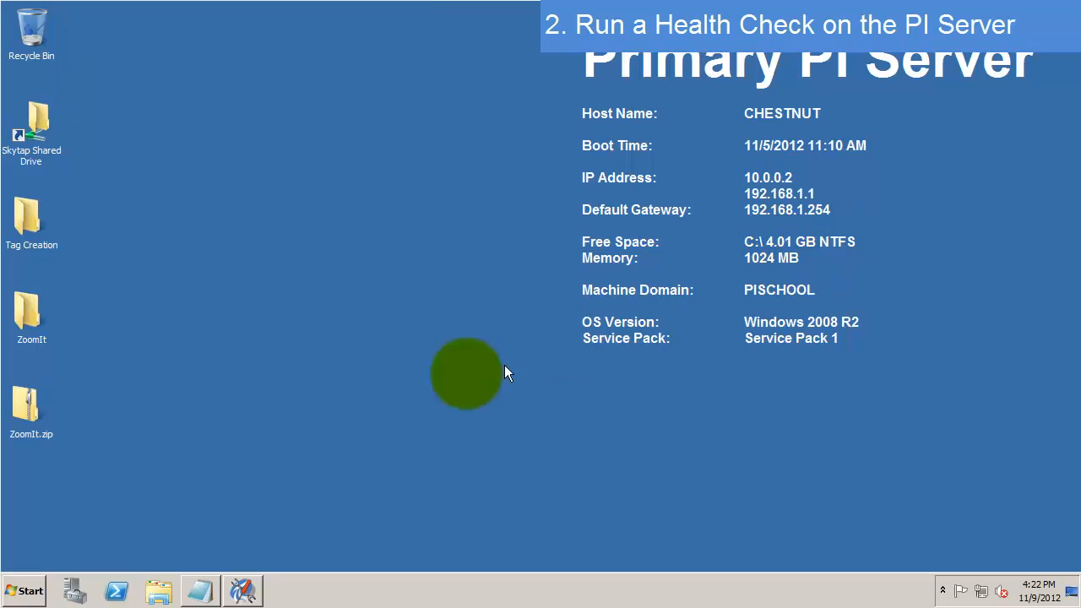
click(213, 593)
click(87, 132)
text(- verified current values and sarch)
key(BackSpace)
key(BackSpace)
key(BackSpace)
key(BackSpace)
key(BackSpace)
text(archived values- C)
key(BackSpace)
text(checked the mes)
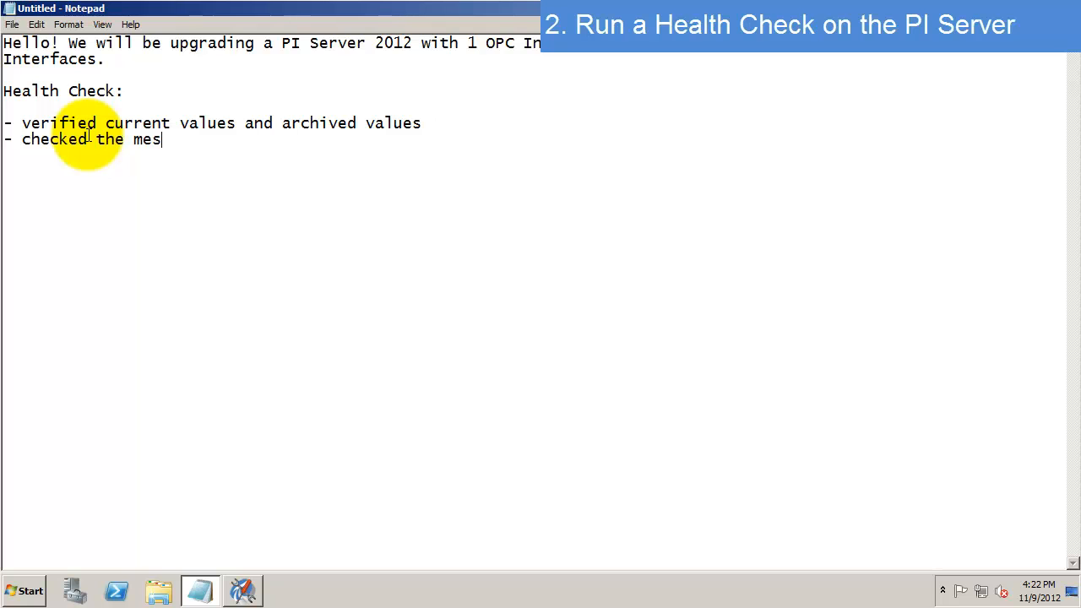
text(sage logs - checked th)
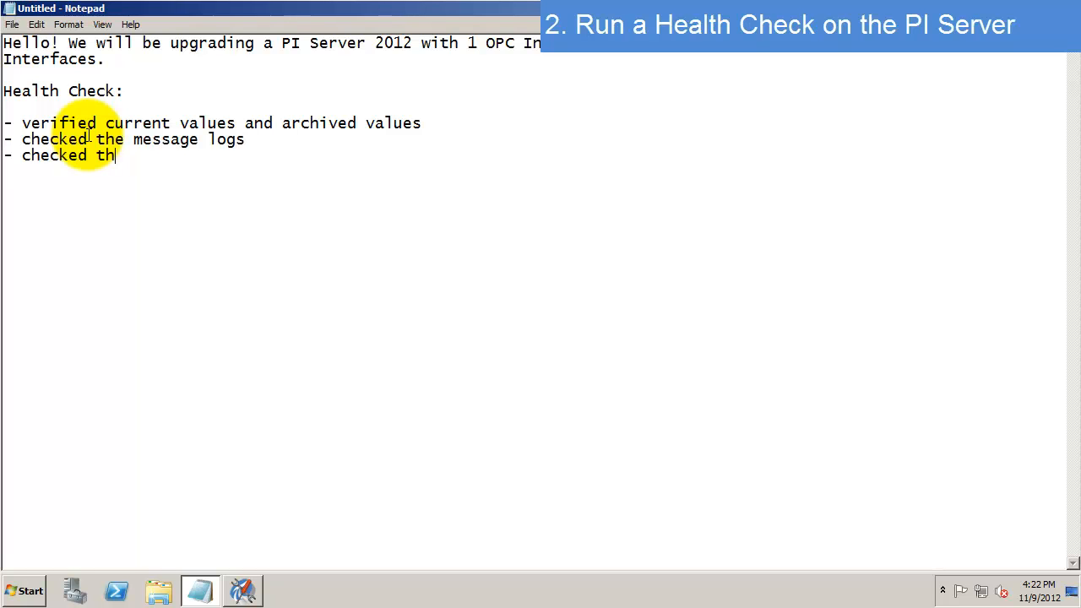
text(e snapshot/ar)
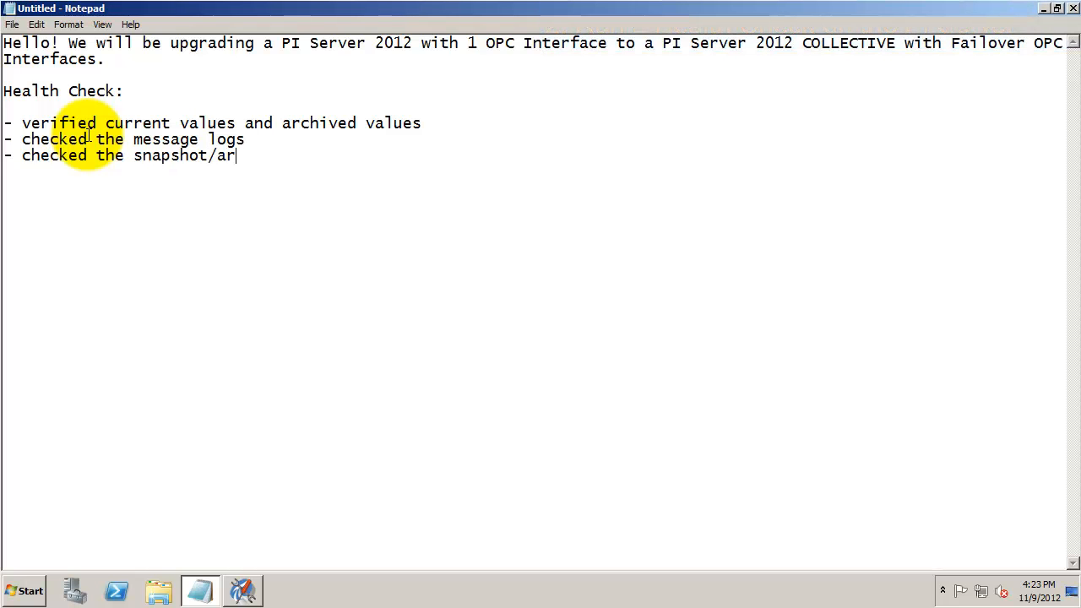
text(chive statistics)
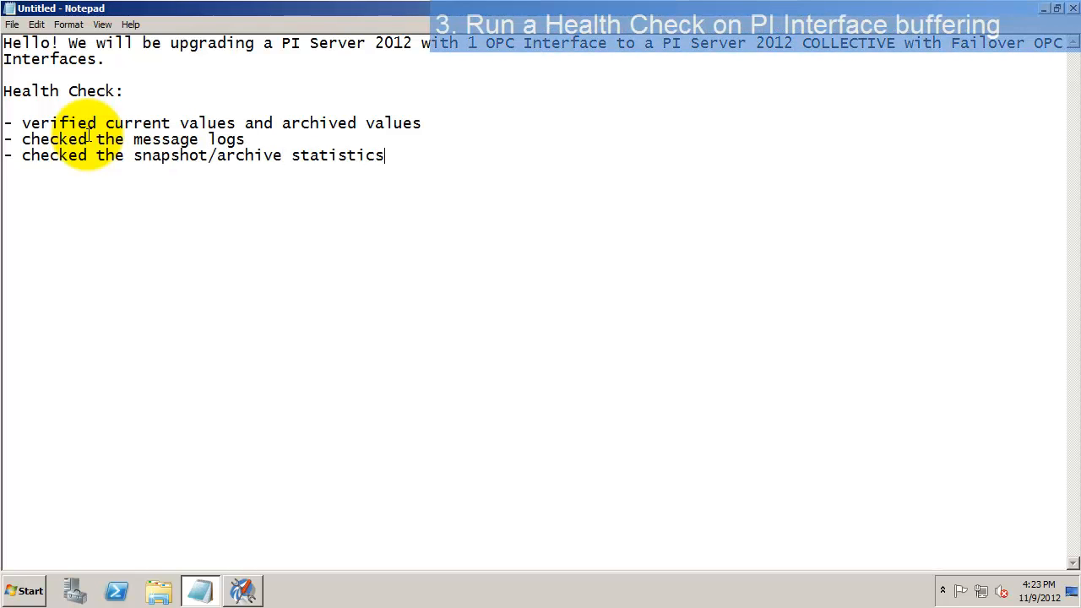
key(Return)
text(- )
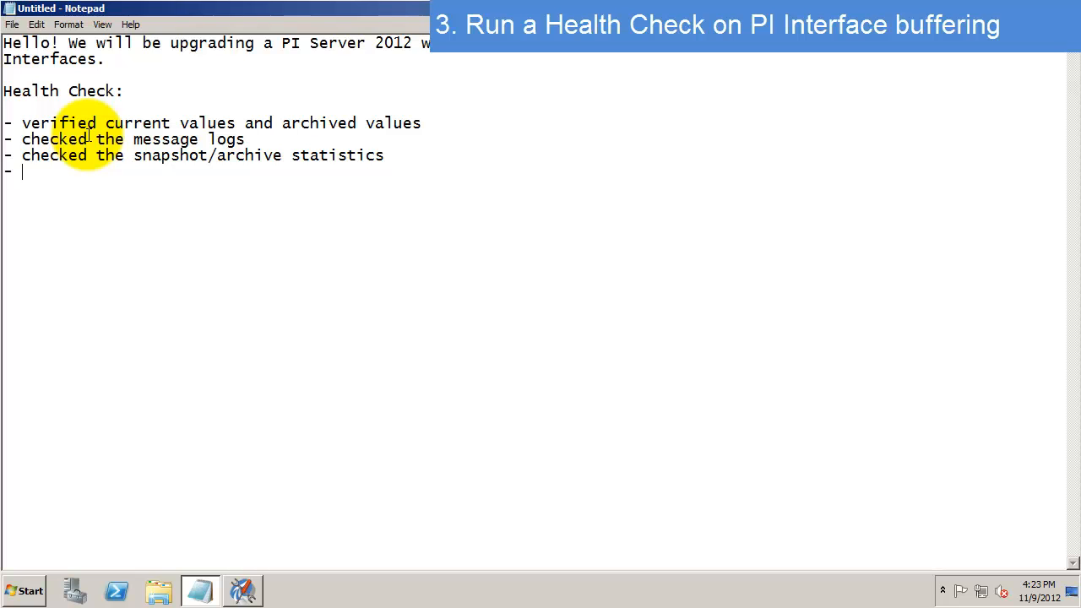
text(verify buffering)
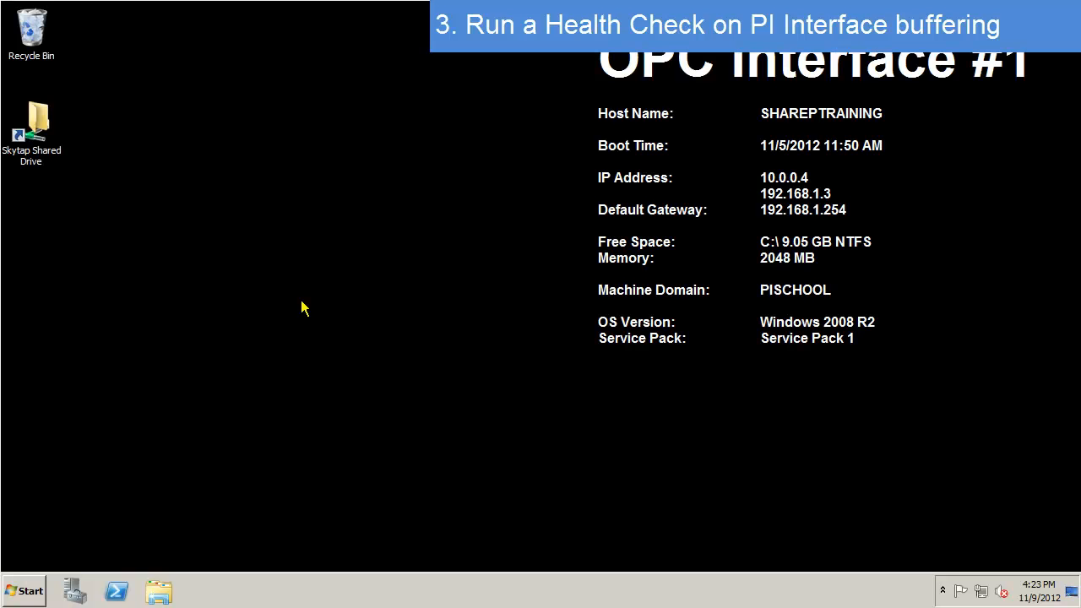
- Open a Command Prompt and change into the PI home BIN folder with 'cd %pihome%' and 'cd bin'
click(304, 308)
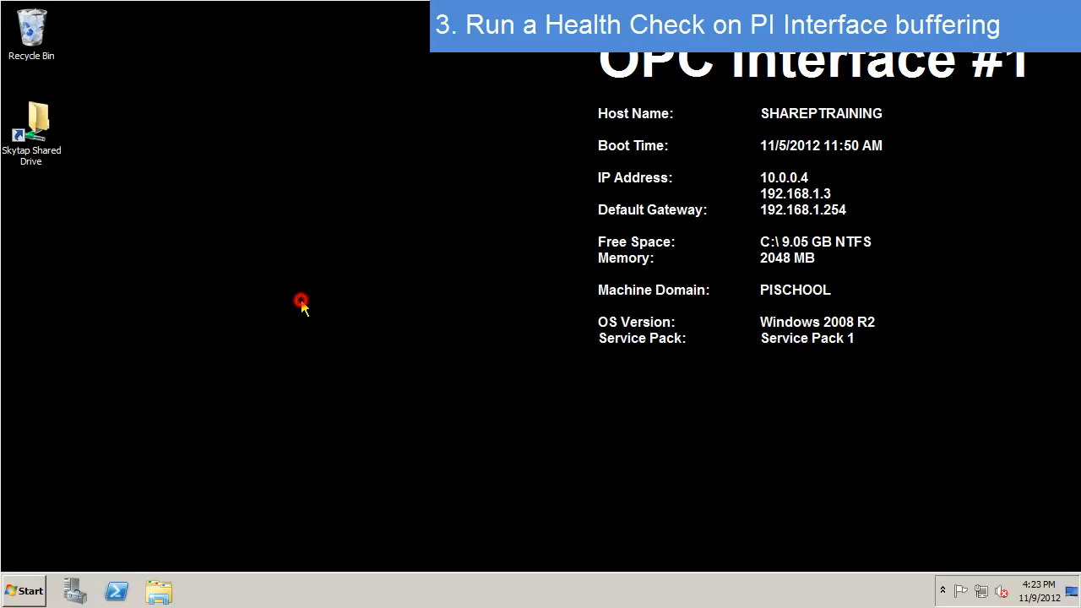
click(27, 593)
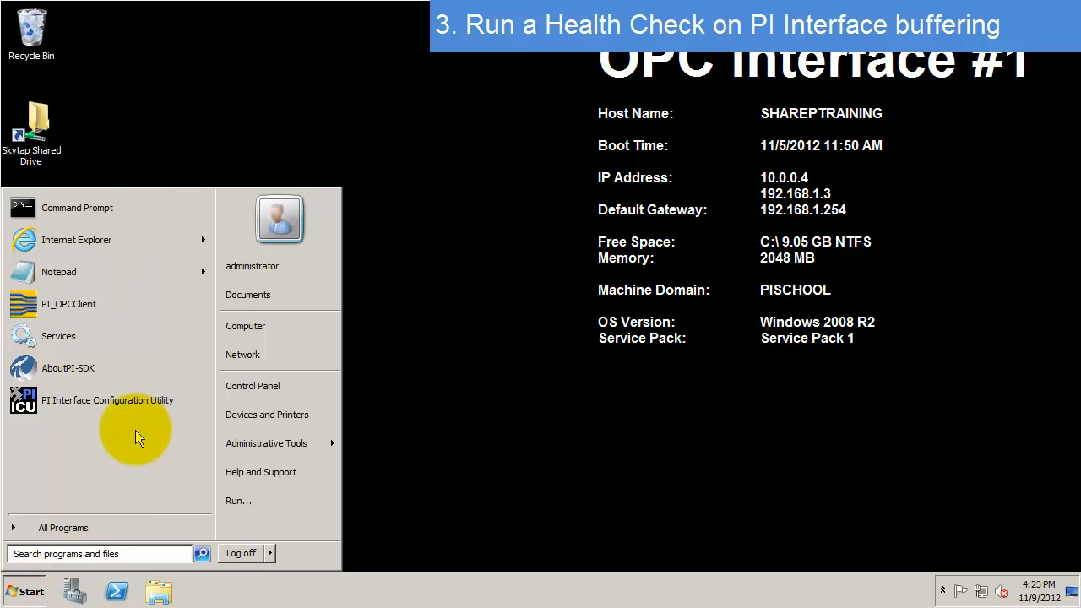
click(131, 209)
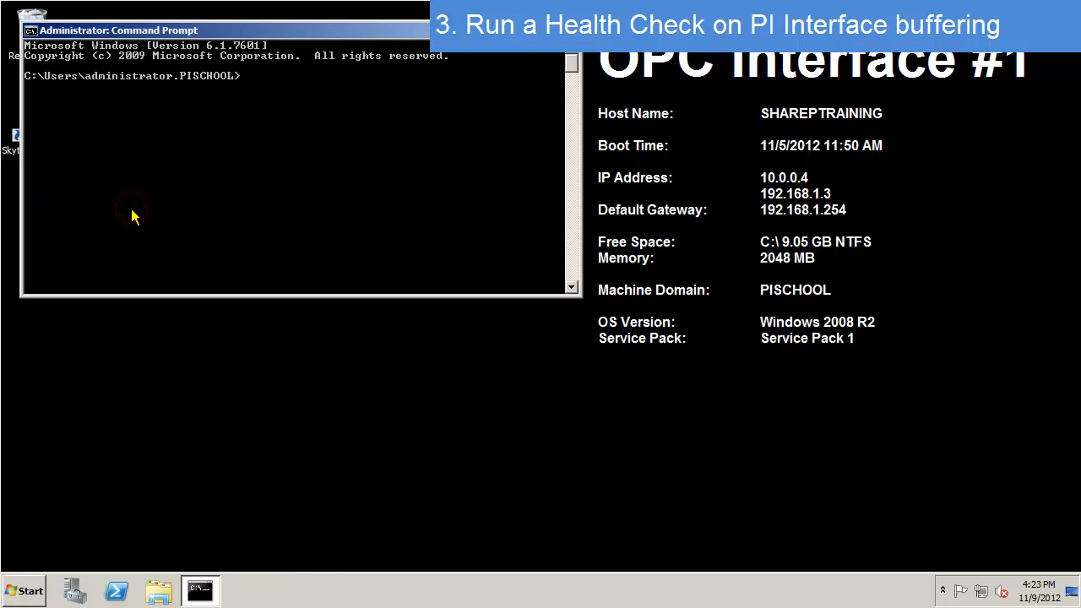
text(cd %pihome%)
key(Return)
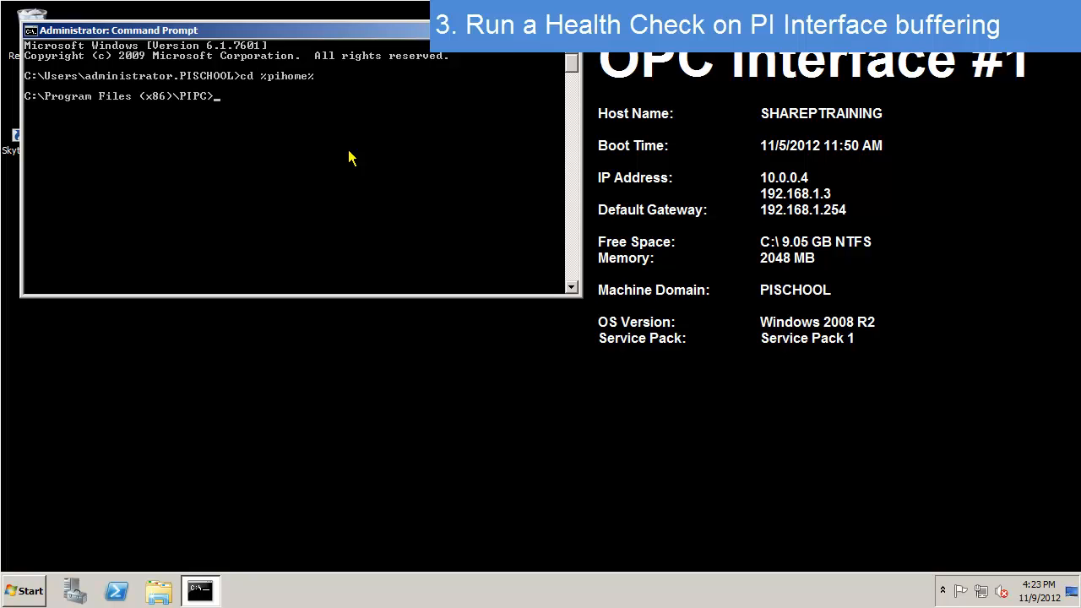
text(cd bin)
key(Return)
- Enter the buffer status query 'pibufss -qs'
text(pibuff)
key(BackSpace)
text(ss)
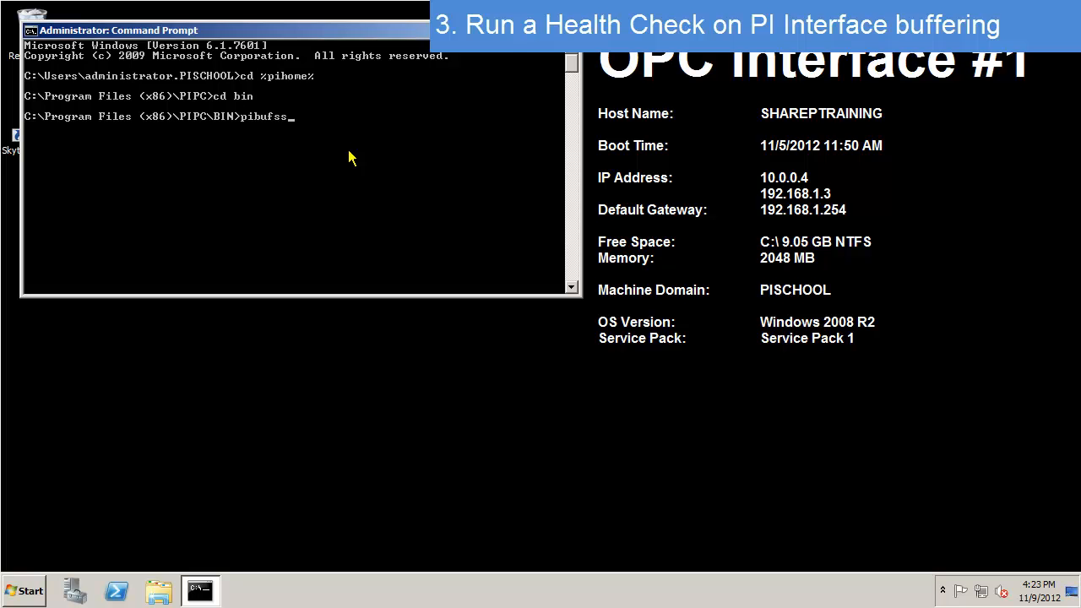
text( -qs)
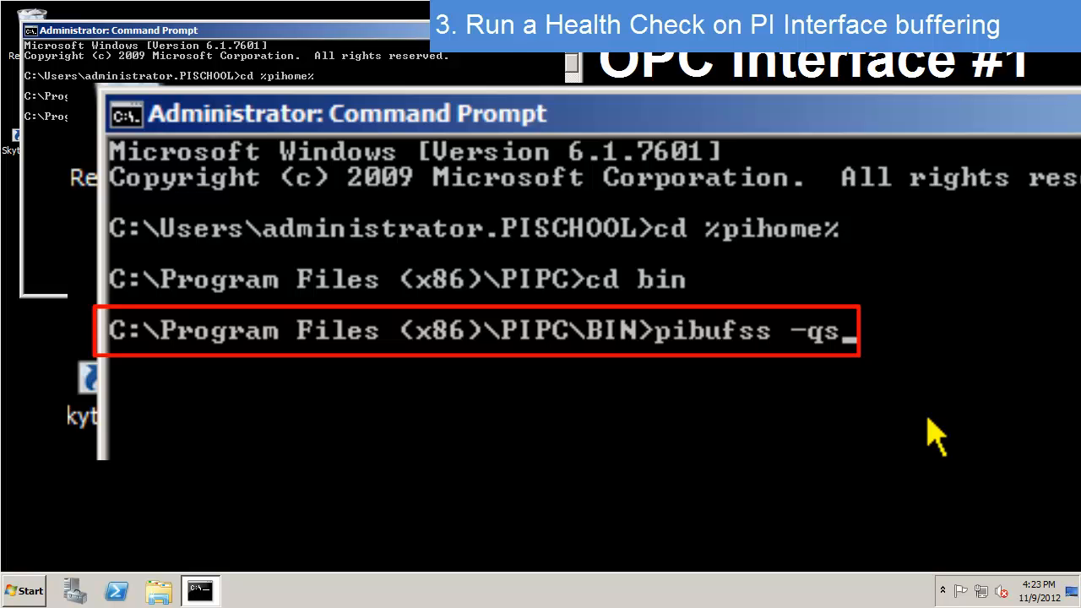
- Run 'pibufss -qs' to show the continuously updating Chestnut buffer counters
key(Return)
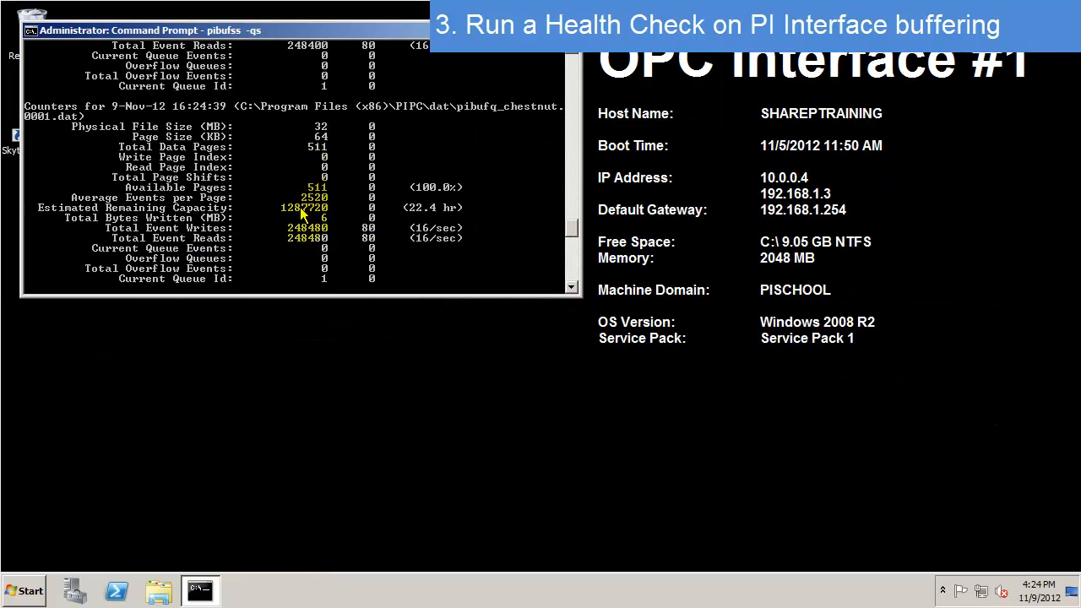
- Open a second Command Prompt beside the query output and change to %pihome%\bin
click(26, 590)
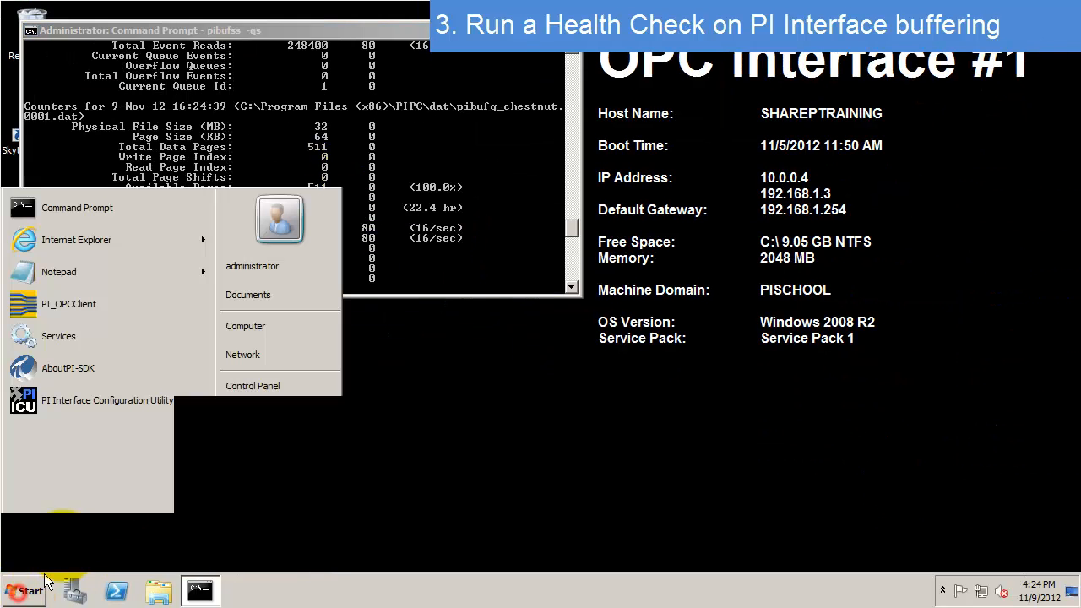
click(128, 211)
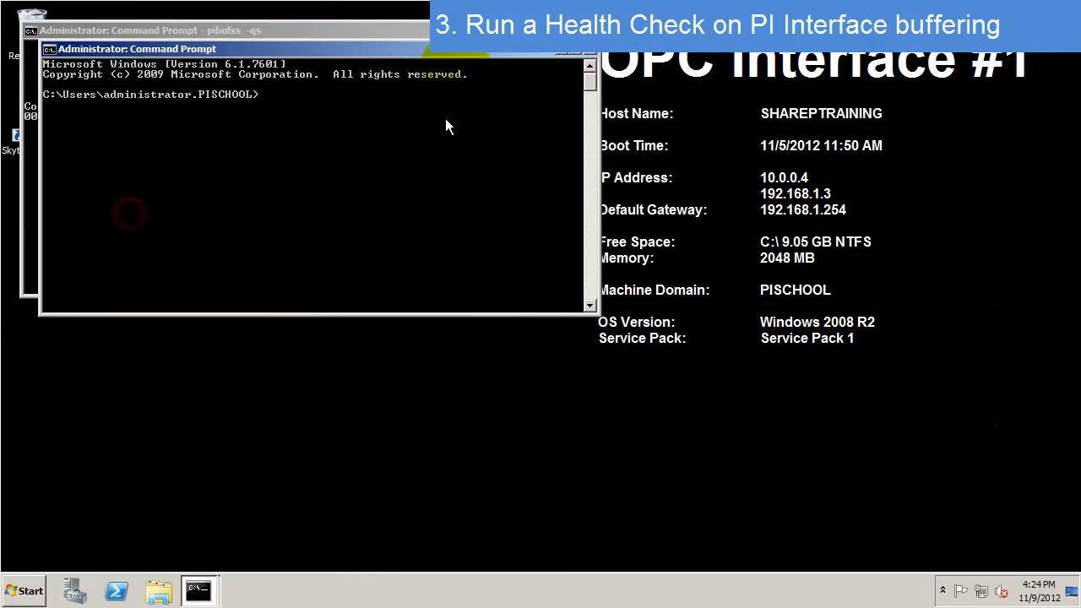
drag(455, 53, 874, 188)
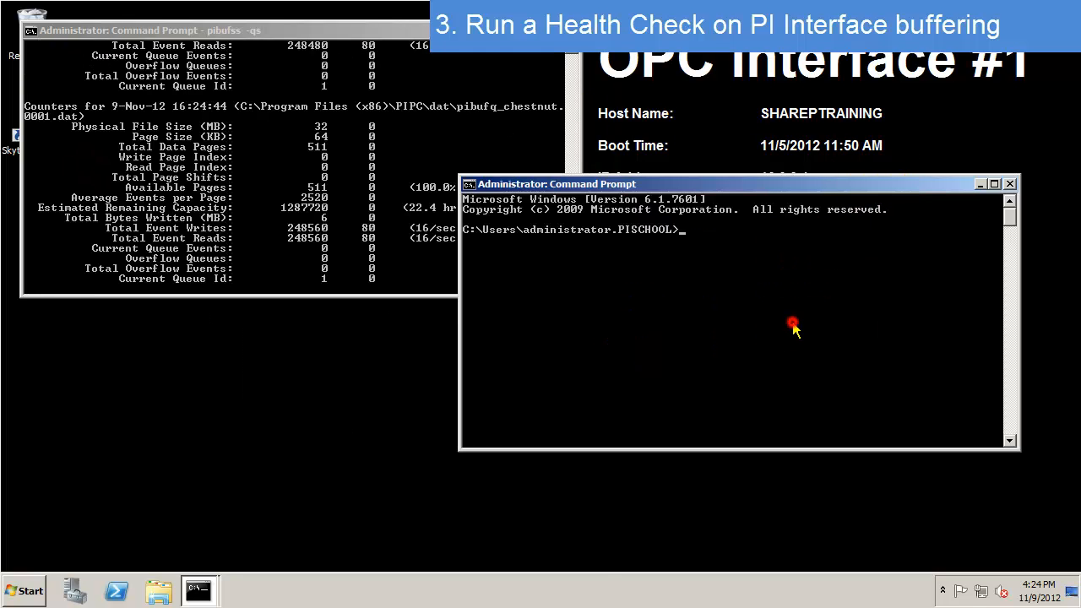
text(cd %pihome%\bin)
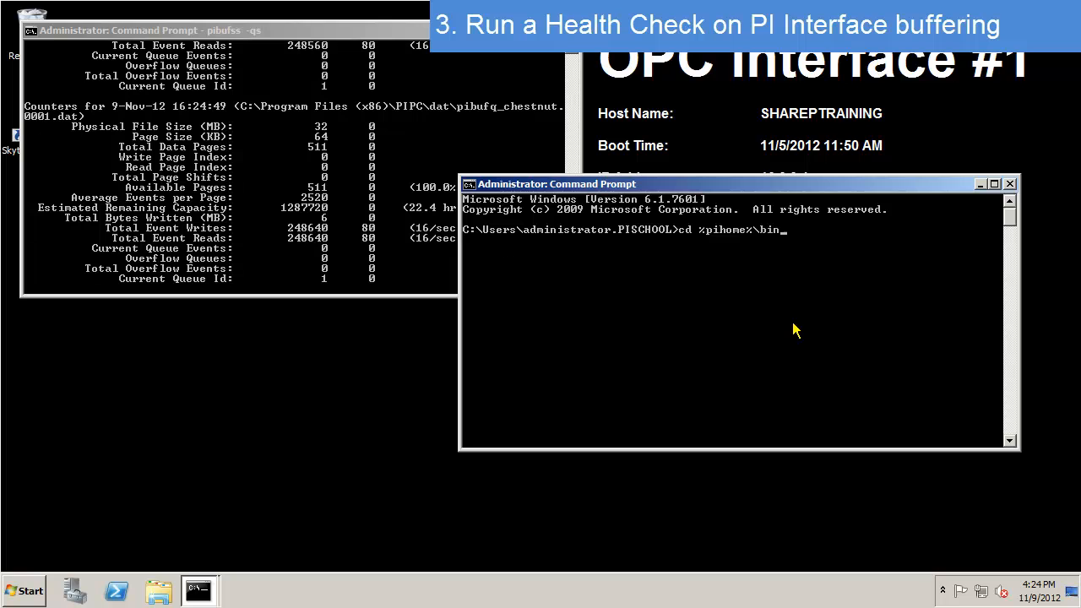
key(Return)
- Stop Chestnut buffering with 'pibufss -bc stop' and watch the queued events climb
text(pibufss -bc sto)
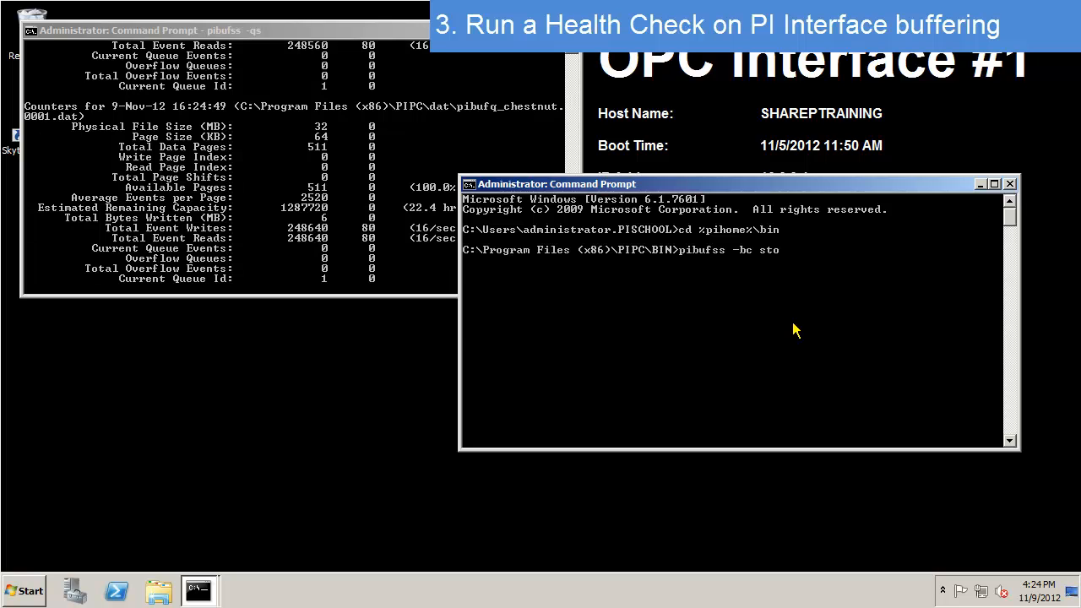
text(p)
key(Return)
drag(784, 220, 832, 246)
click(447, 153)
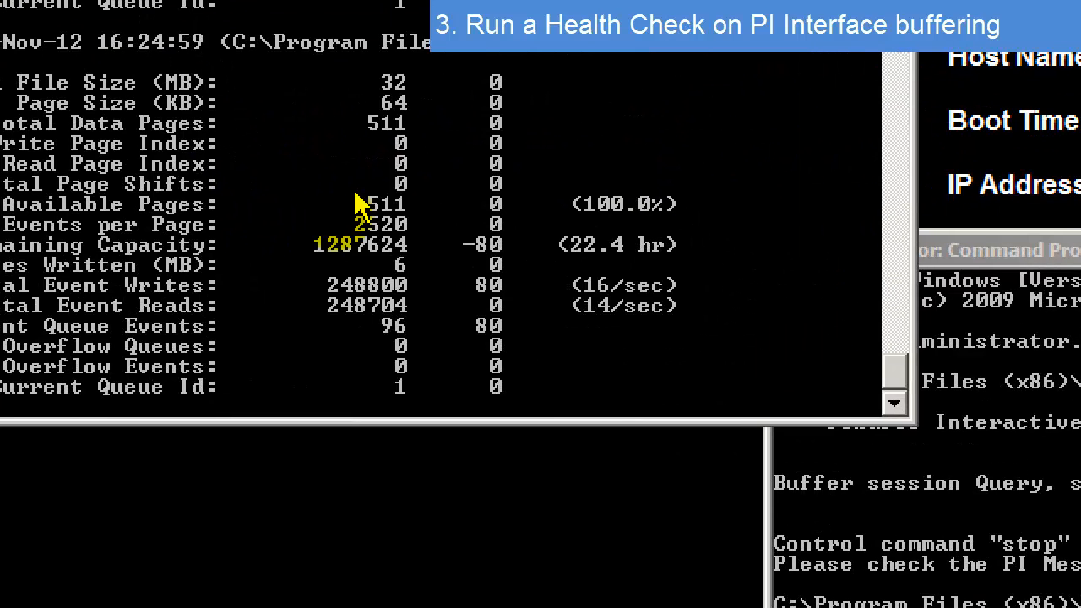
click(355, 201)
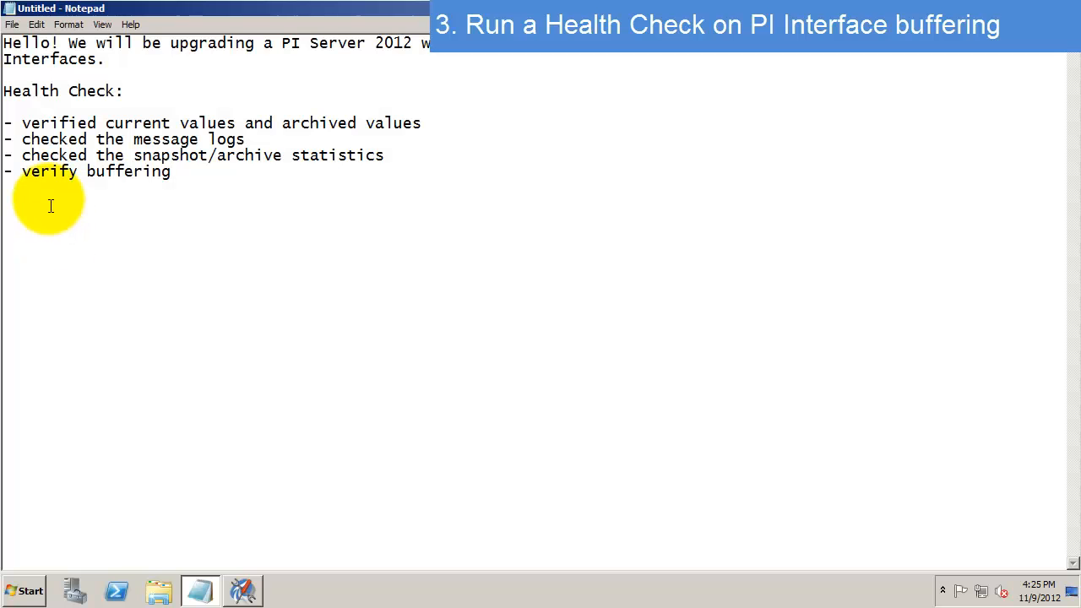
- Show CHESTNUT's Current Values and check the OPC.Pump4.OutputFlowRate and OPC.Pump3.PumpSpeed readings
click(243, 591)
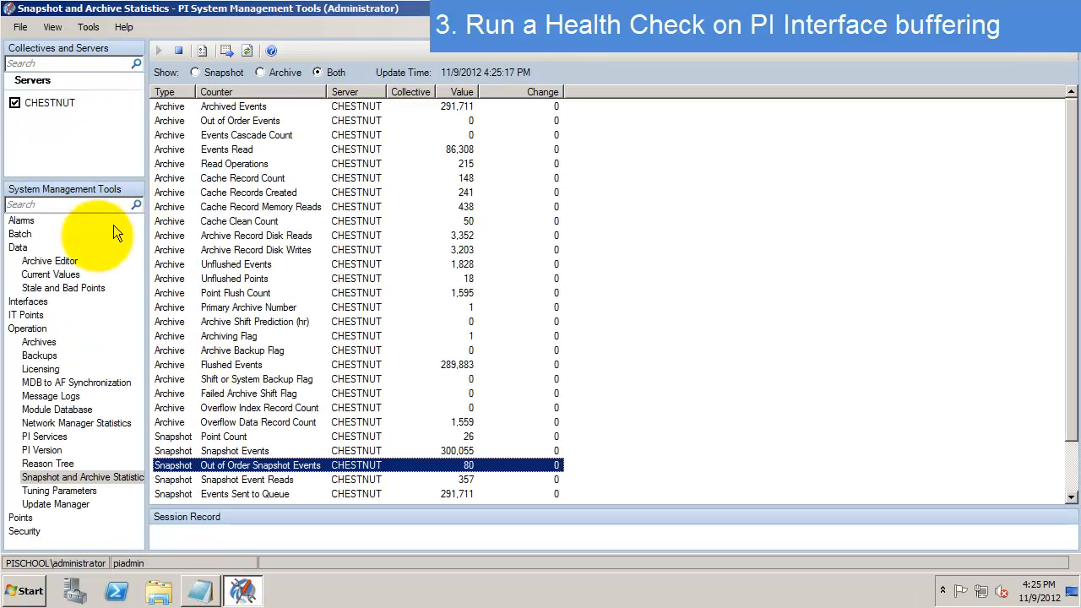
click(50, 274)
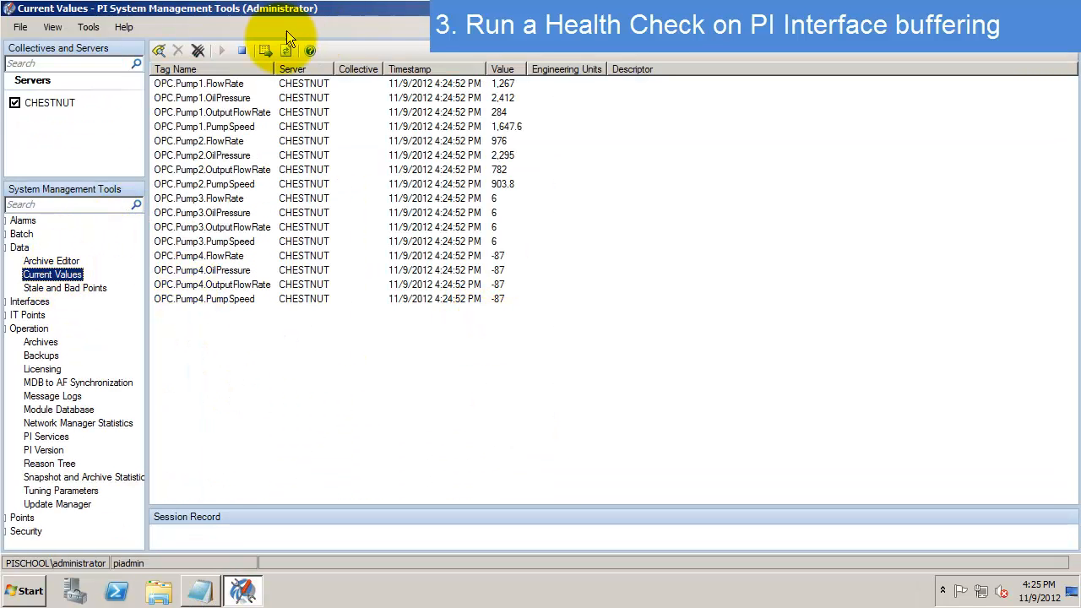
click(486, 172)
click(457, 332)
click(495, 285)
click(492, 240)
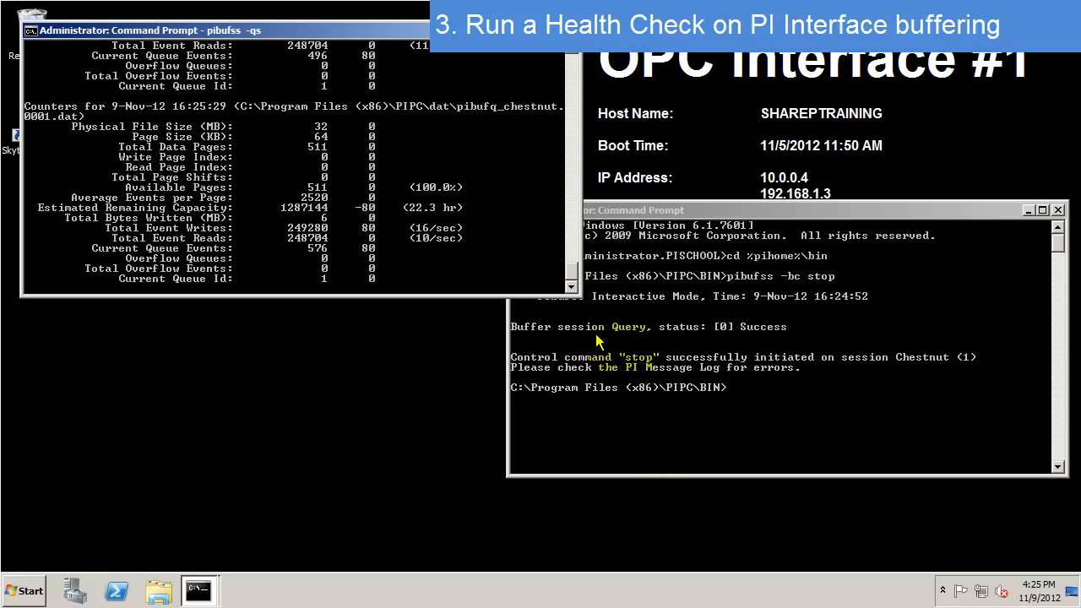
- Restart Chestnut buffering with 'pibufss -bc start' and bring the buffer counters forward
click(800, 402)
key(Up)
text(art)
key(Return)
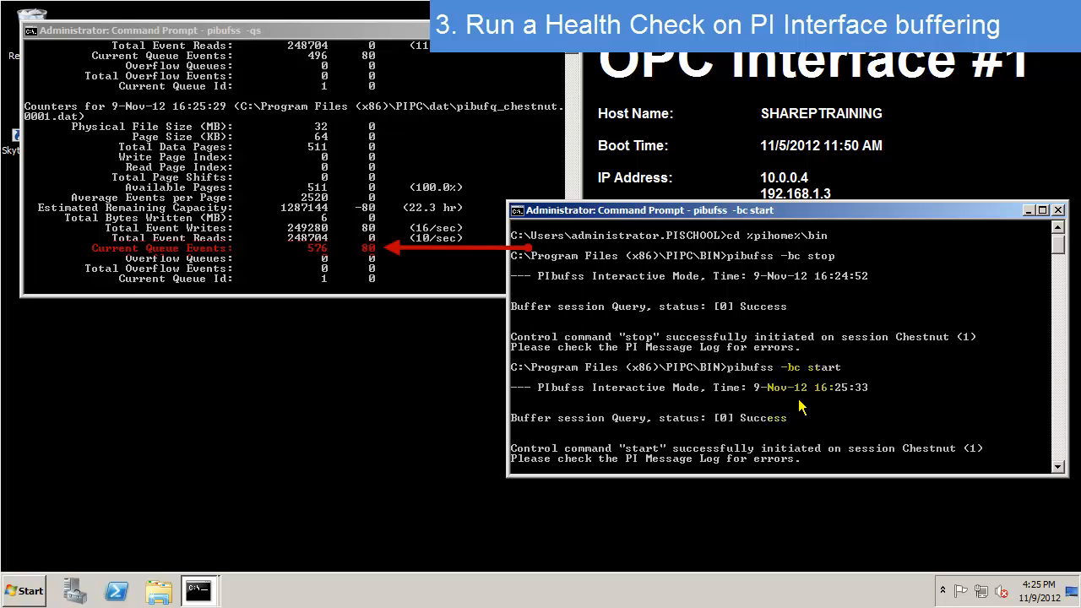
click(436, 267)
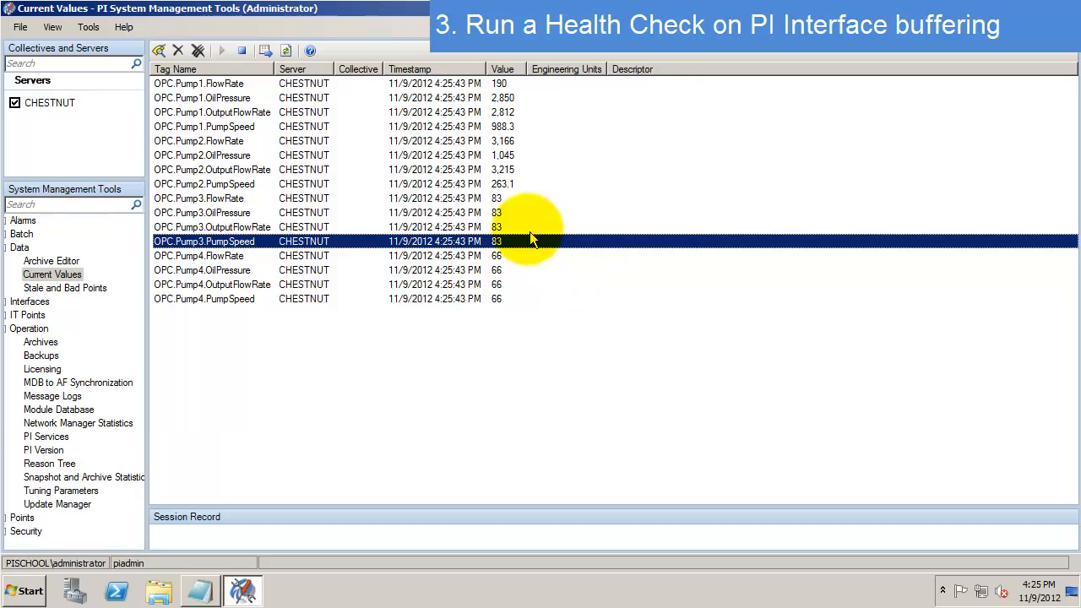
- Check the refreshed OPC.Pump3.FlowRate value and its 4:25:43 PM timestamp
click(494, 200)
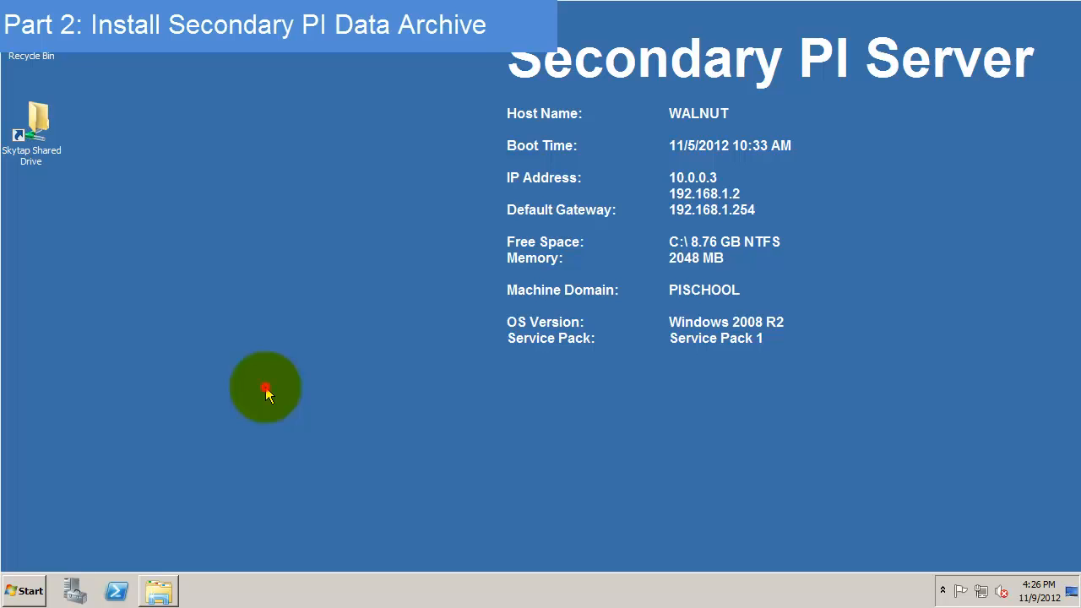
- Open Server Manager on WALNUT to its Roles page showing 1 of 17 installed
click(32, 590)
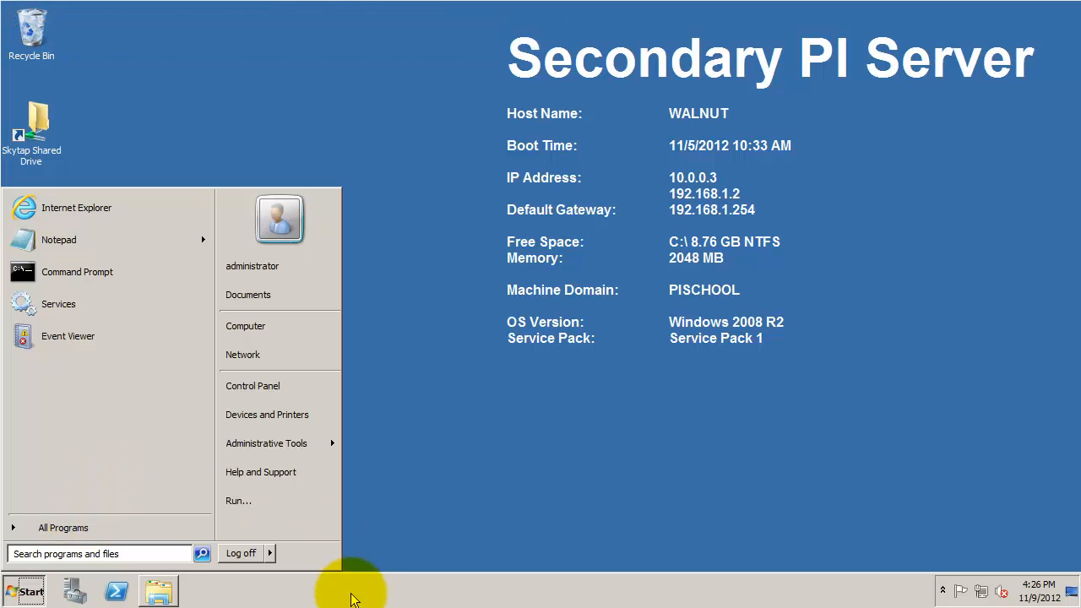
click(349, 593)
click(76, 591)
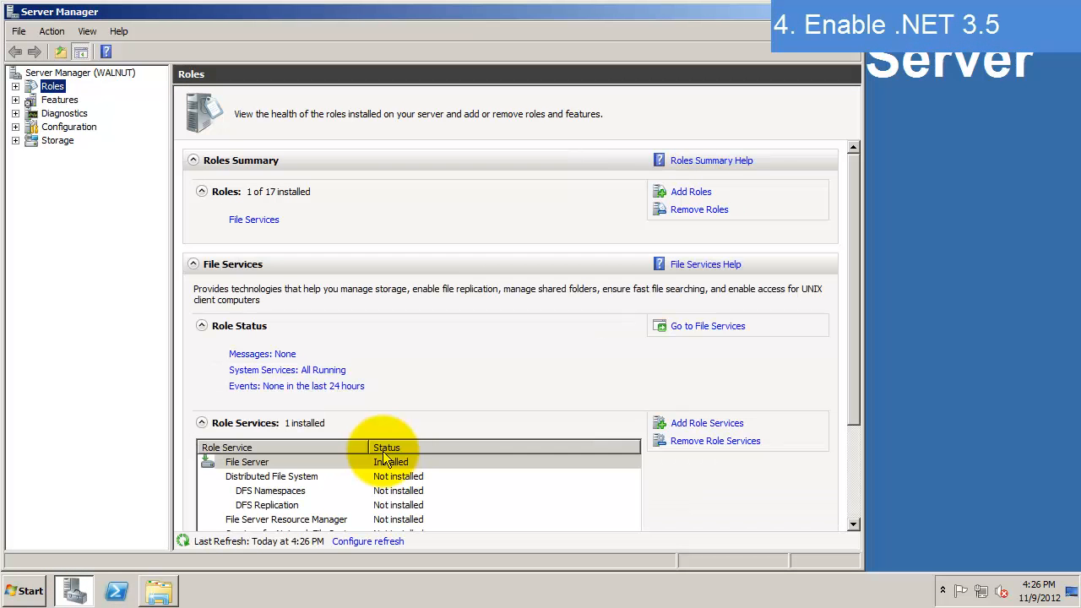
- Install the Application Server role with .NET Framework 3.5.1 via the Add Roles Wizard
click(691, 193)
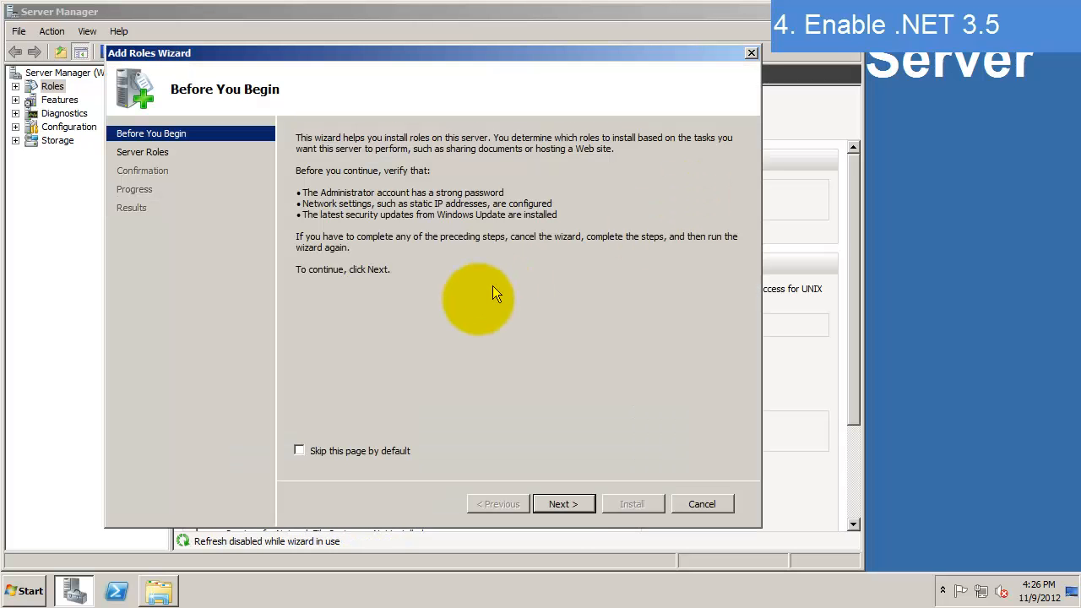
click(571, 511)
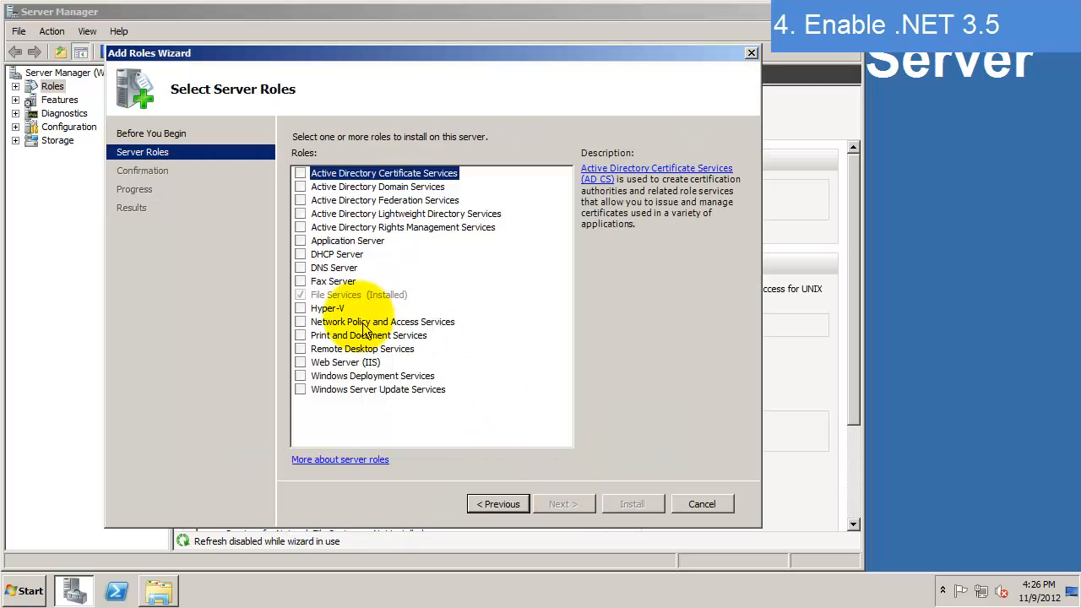
click(300, 241)
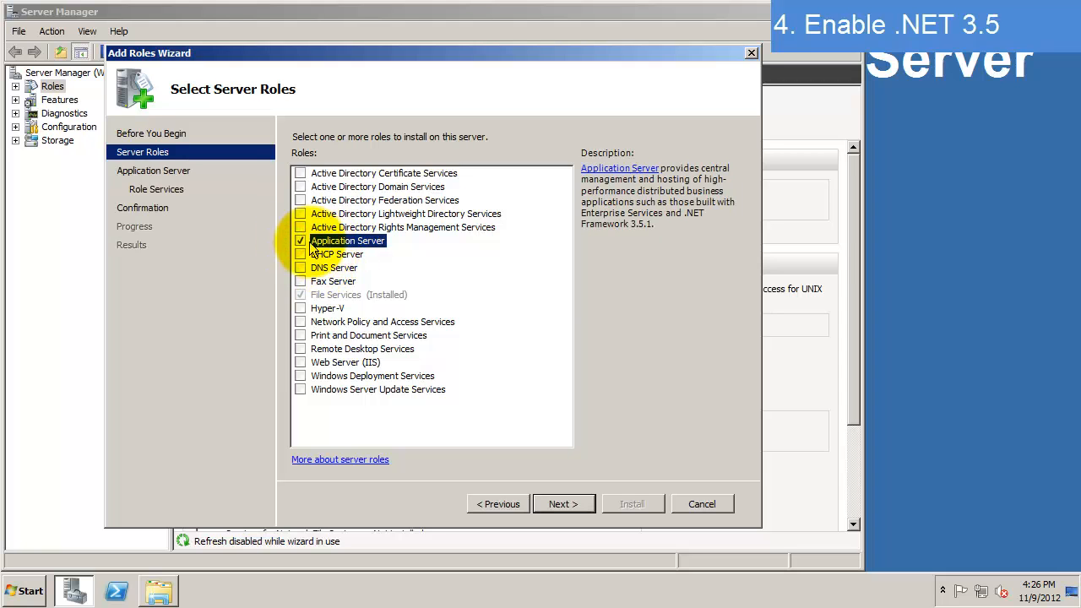
click(571, 505)
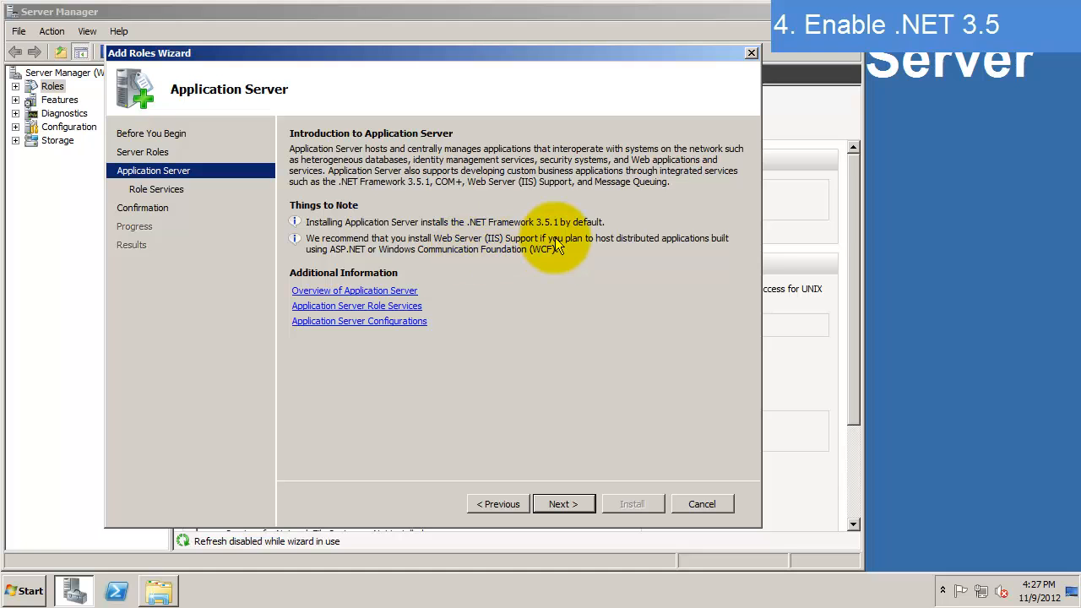
click(580, 505)
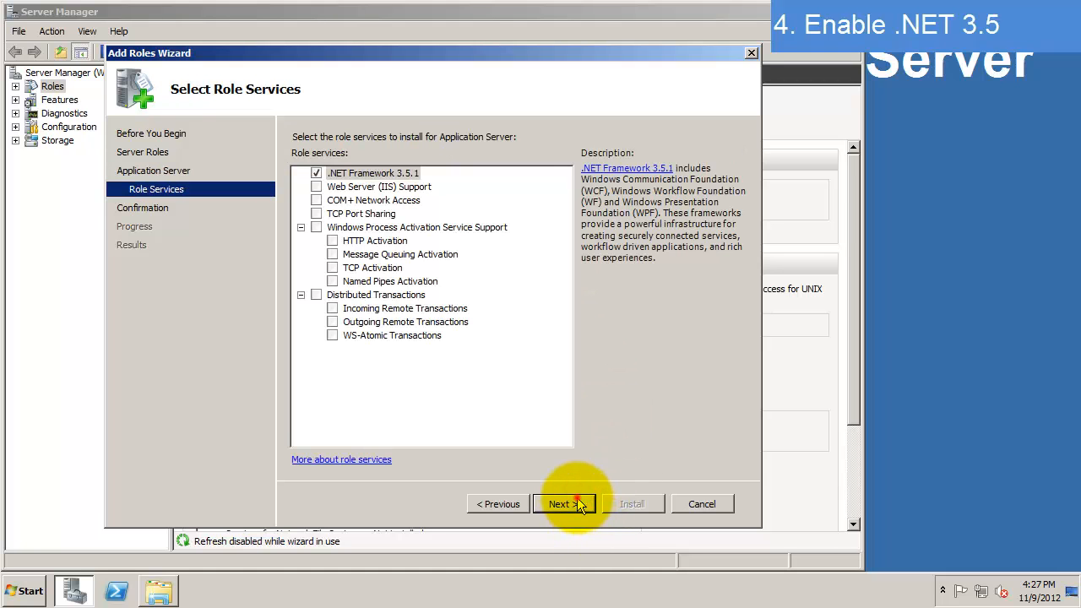
click(579, 505)
click(648, 504)
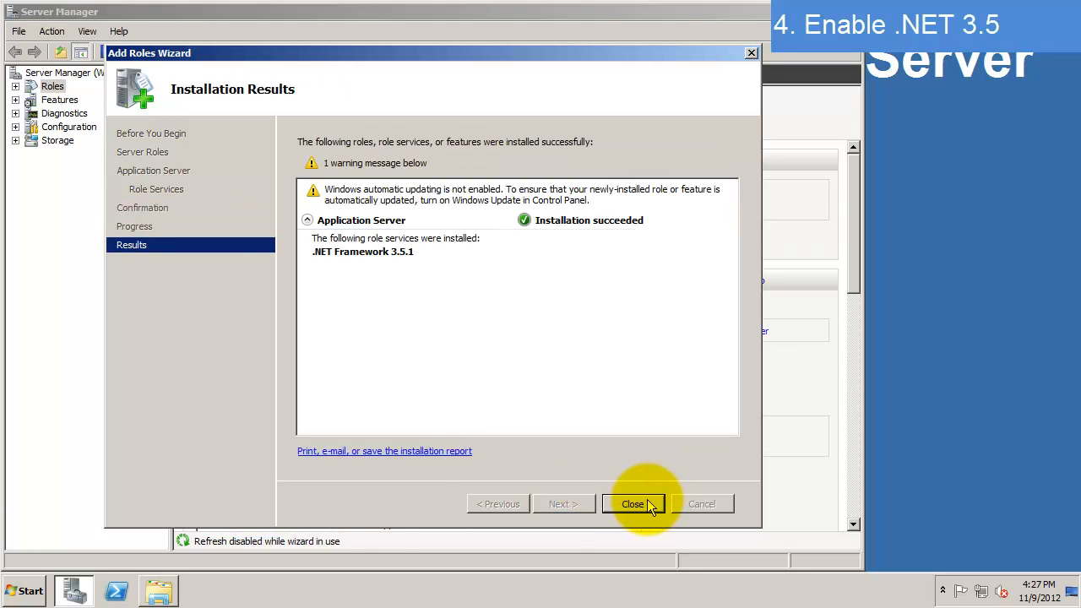
click(633, 504)
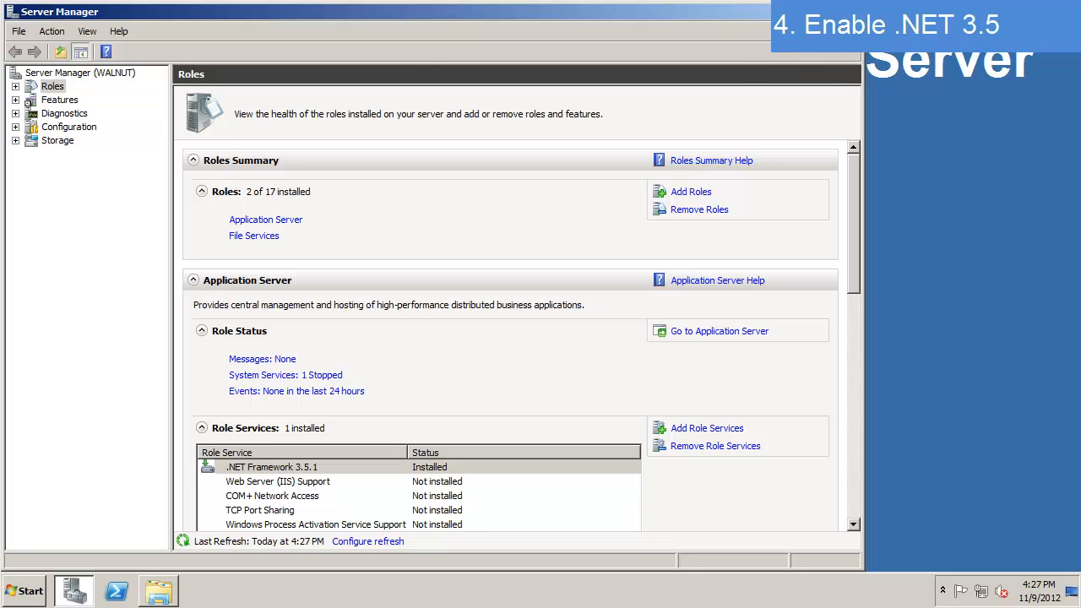
- Browse to C:\PI Install Kits and launch OSIprerequisites-standalone_2.0.0.10.exe
click(853, 12)
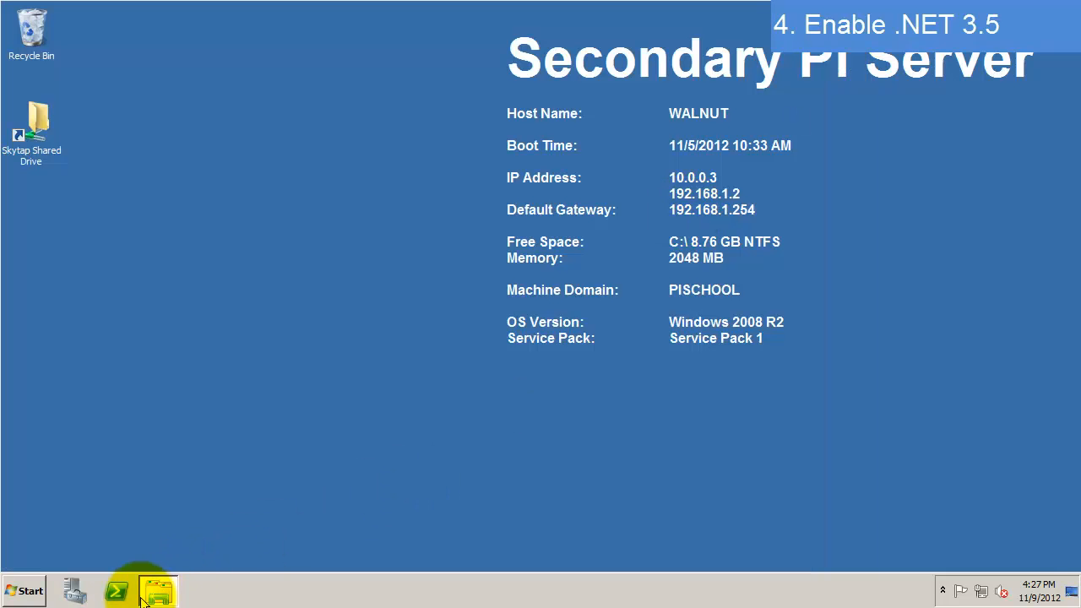
right_click(169, 596)
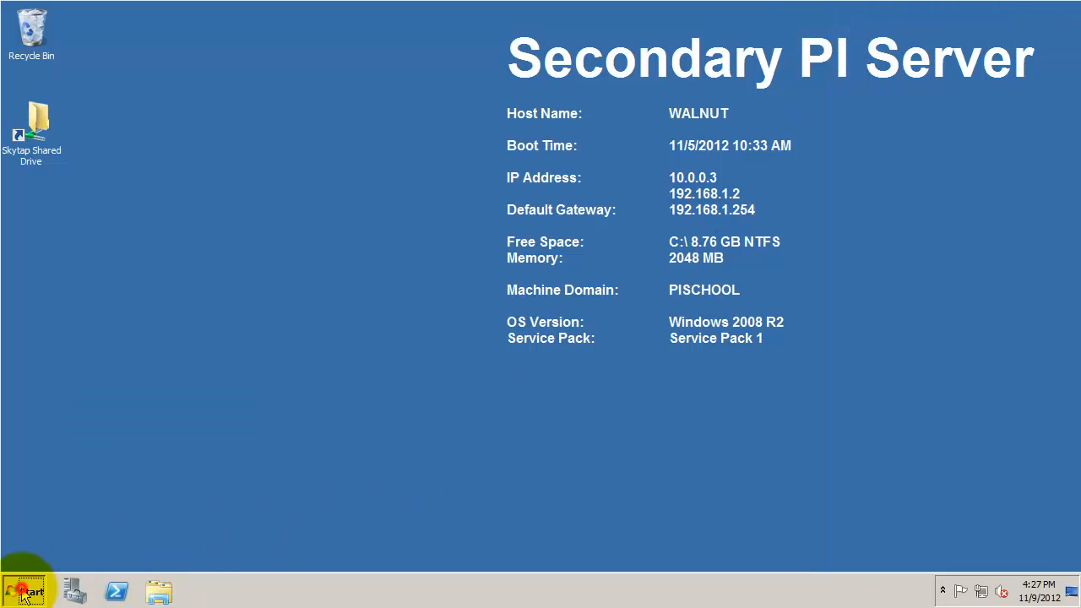
click(24, 591)
click(303, 330)
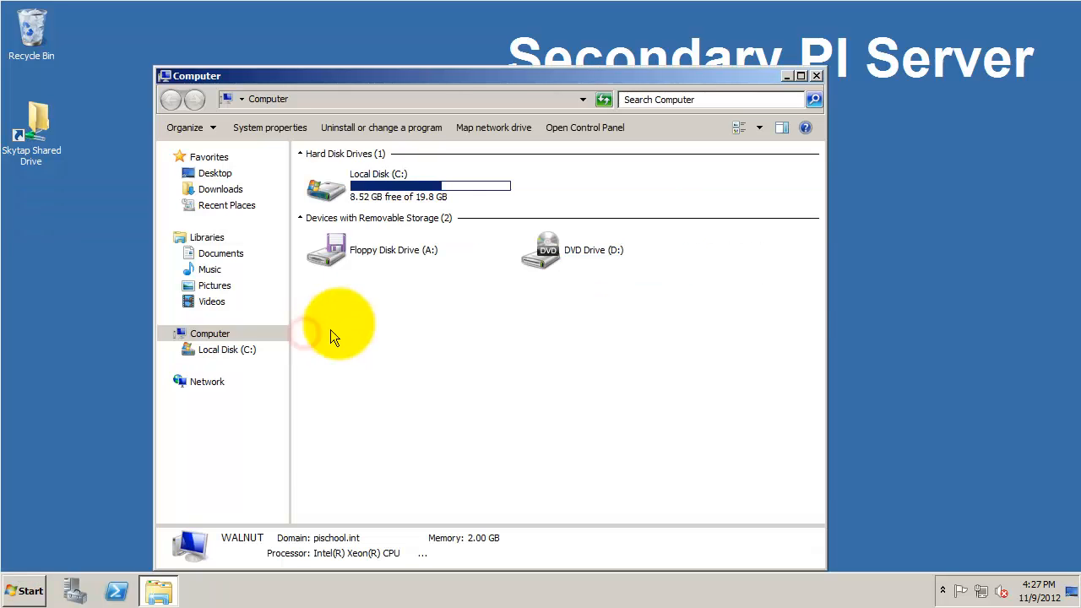
double_click(394, 180)
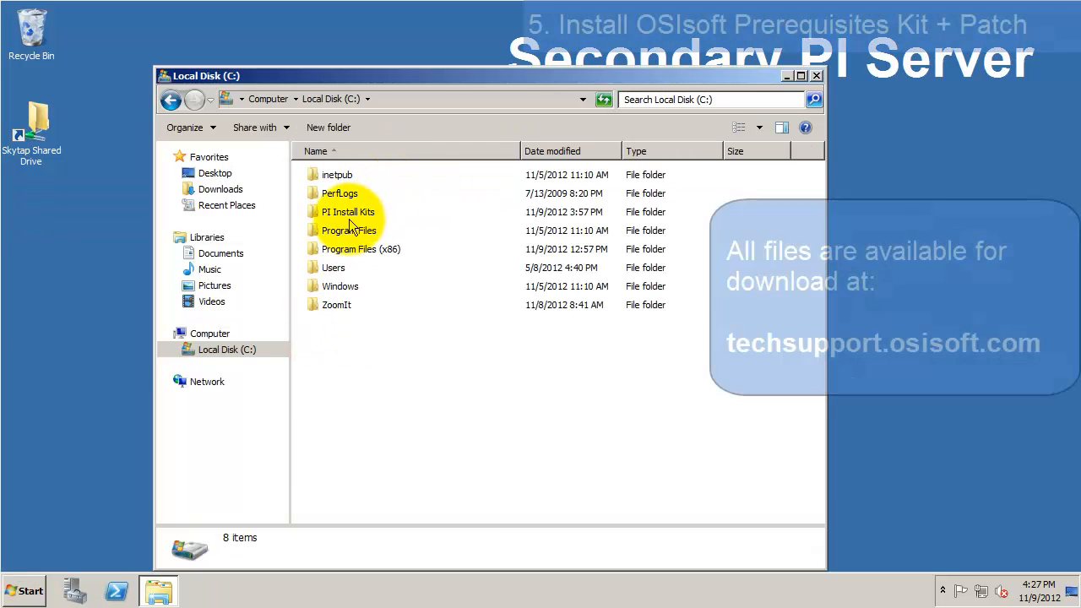
double_click(353, 215)
click(458, 212)
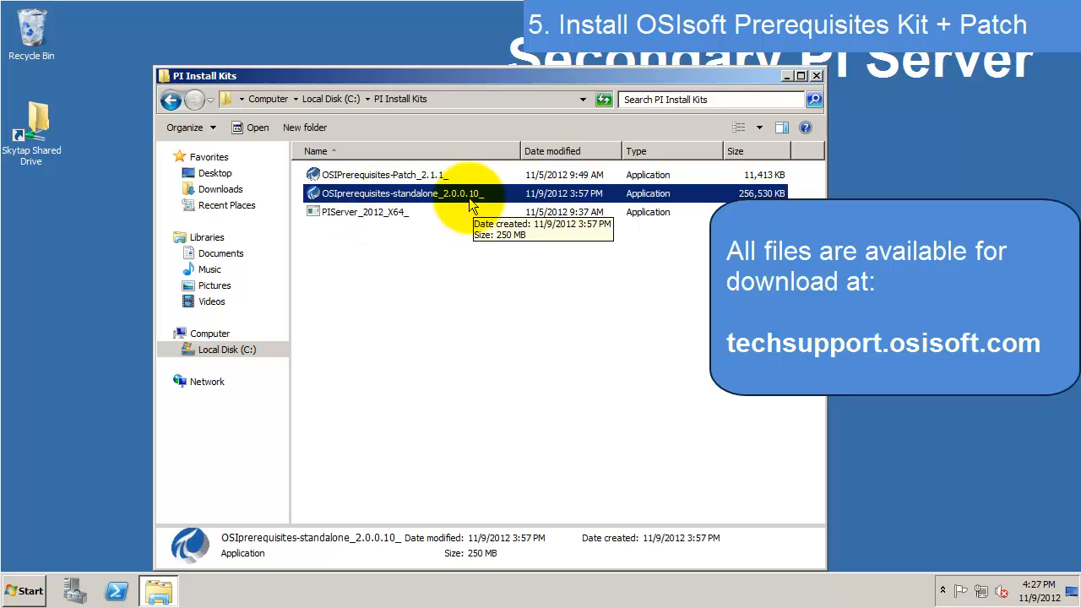
double_click(471, 203)
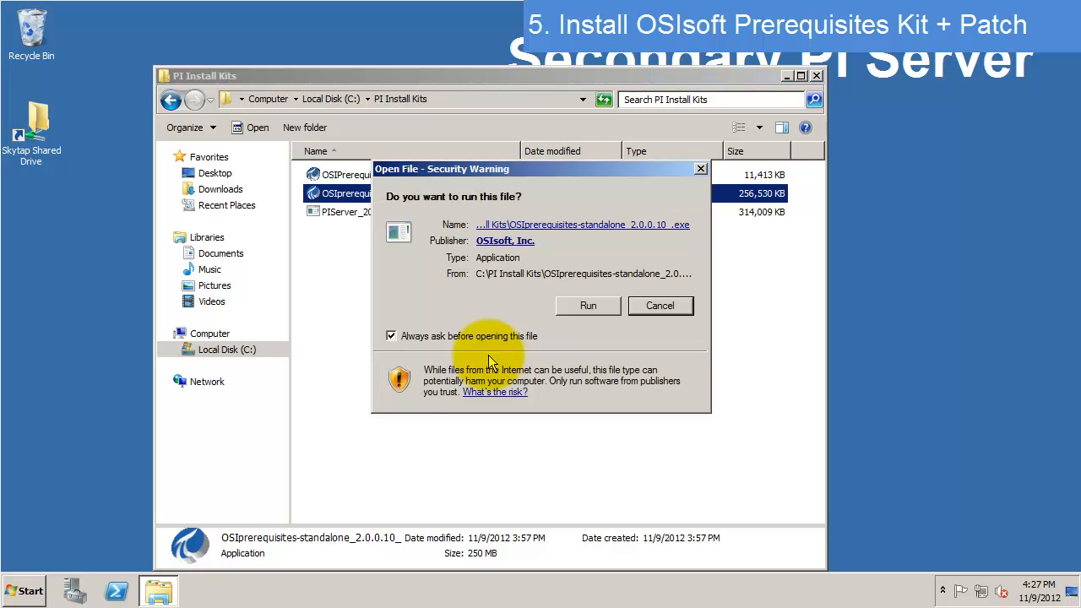
- Unzip the OSIsoft Prerequisite Kit into C:\PI Install Kits
click(588, 308)
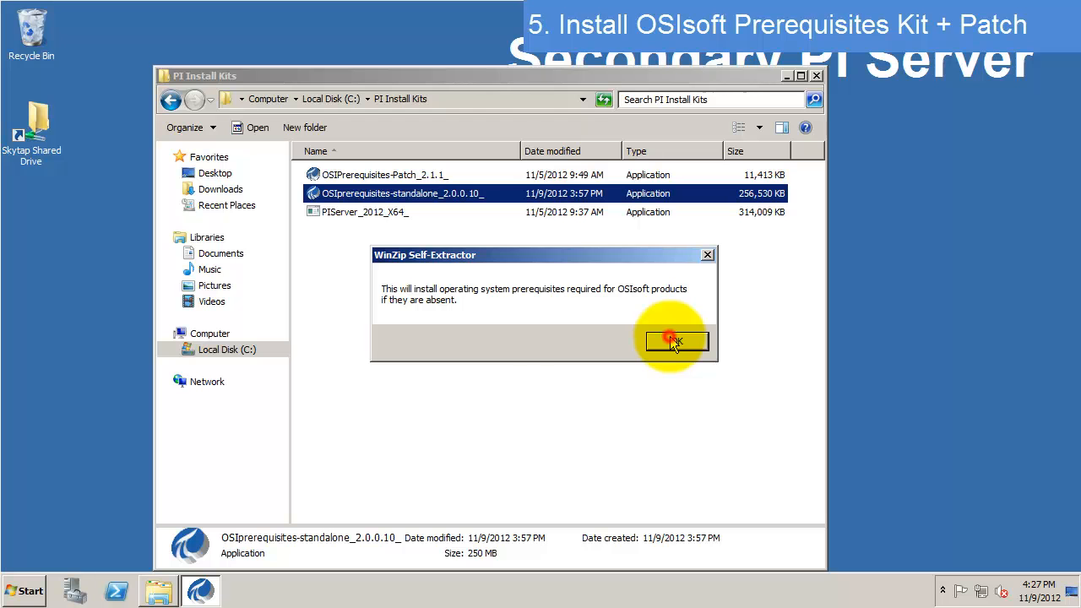
click(674, 342)
click(569, 299)
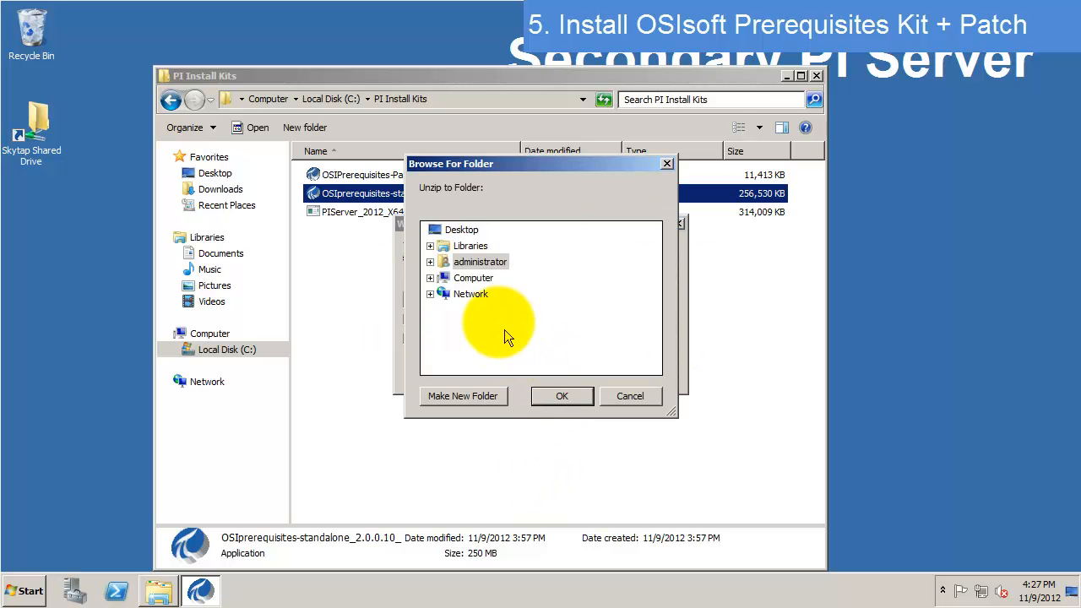
click(430, 278)
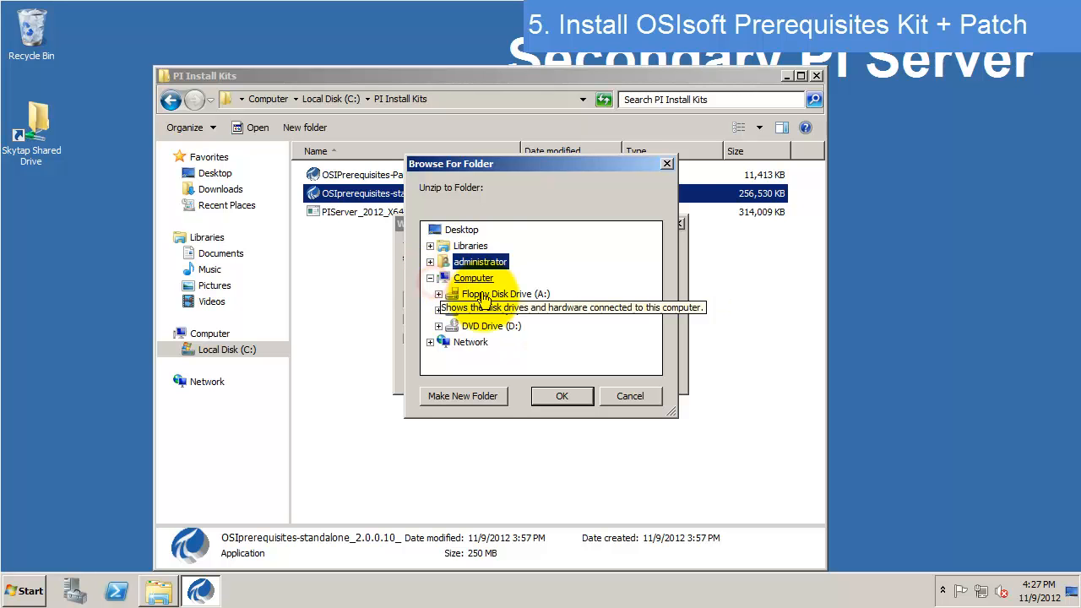
click(438, 310)
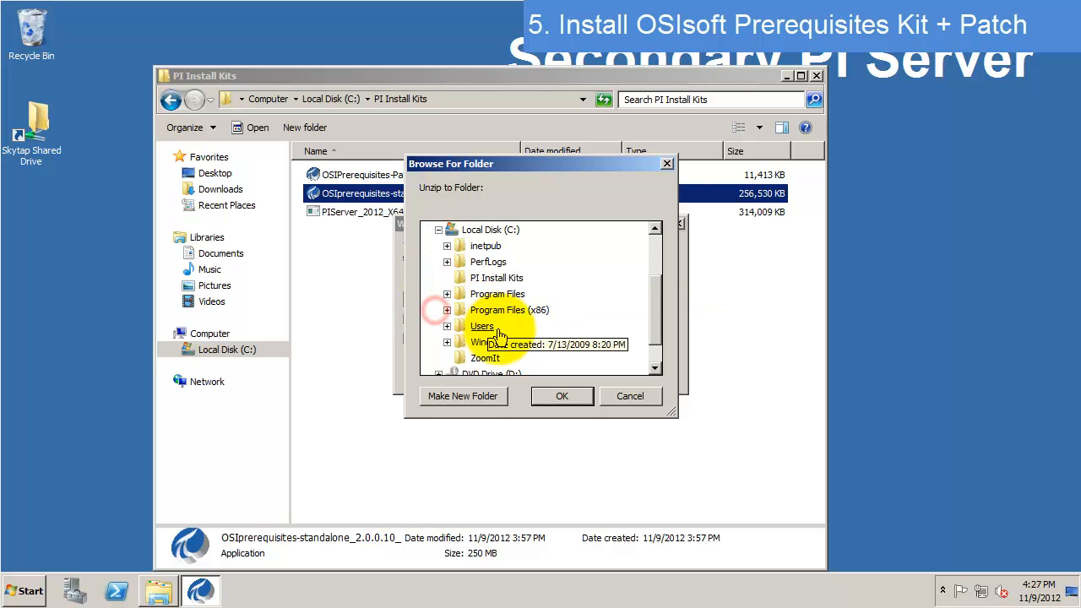
click(506, 278)
click(563, 395)
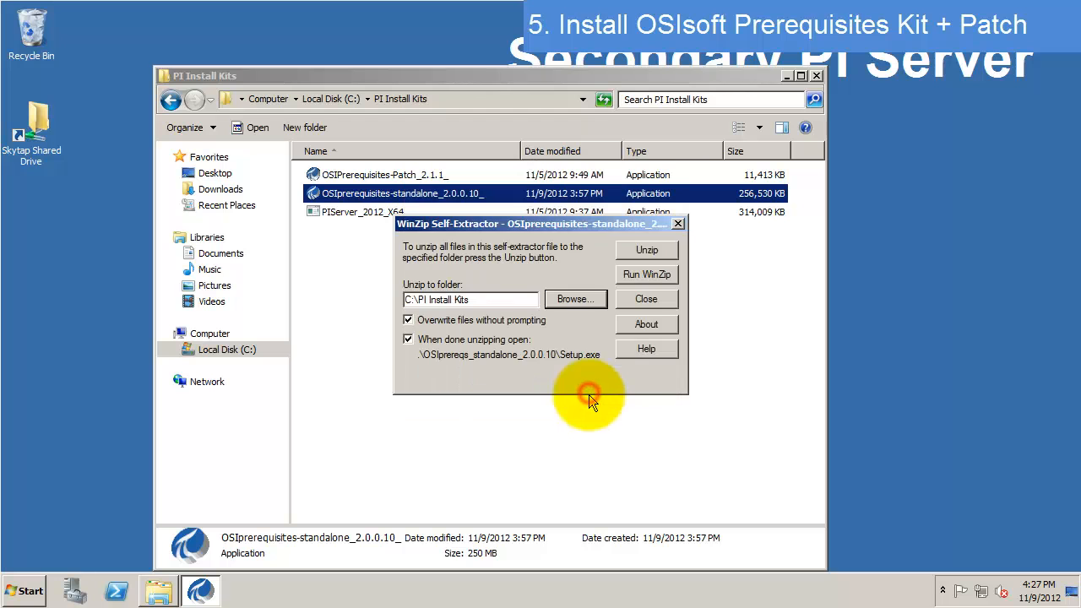
click(635, 253)
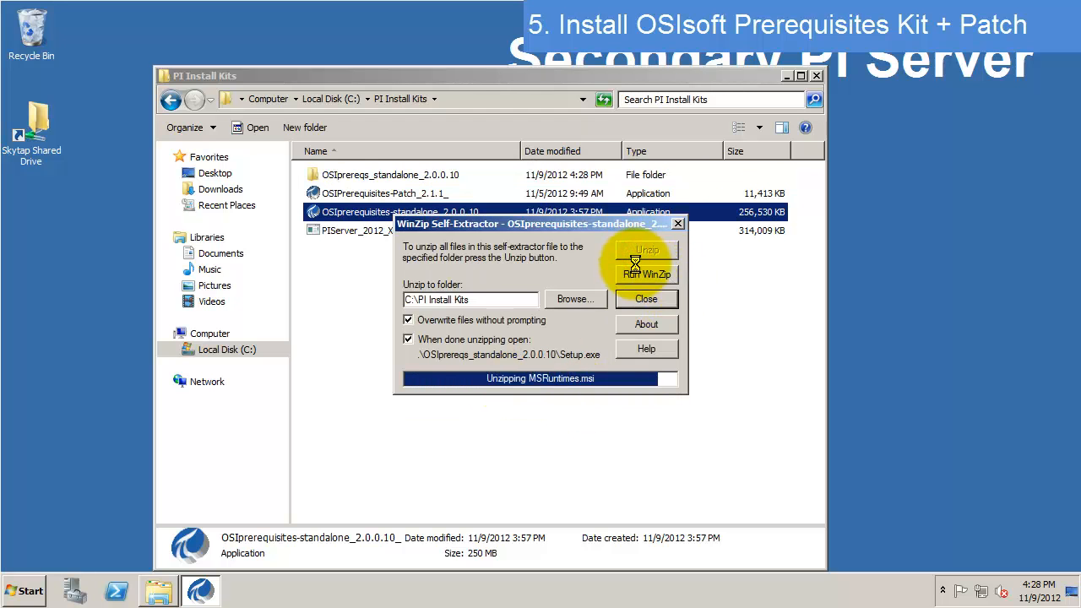
- Complete the Prerequisite Kit installation and close the installer
click(647, 426)
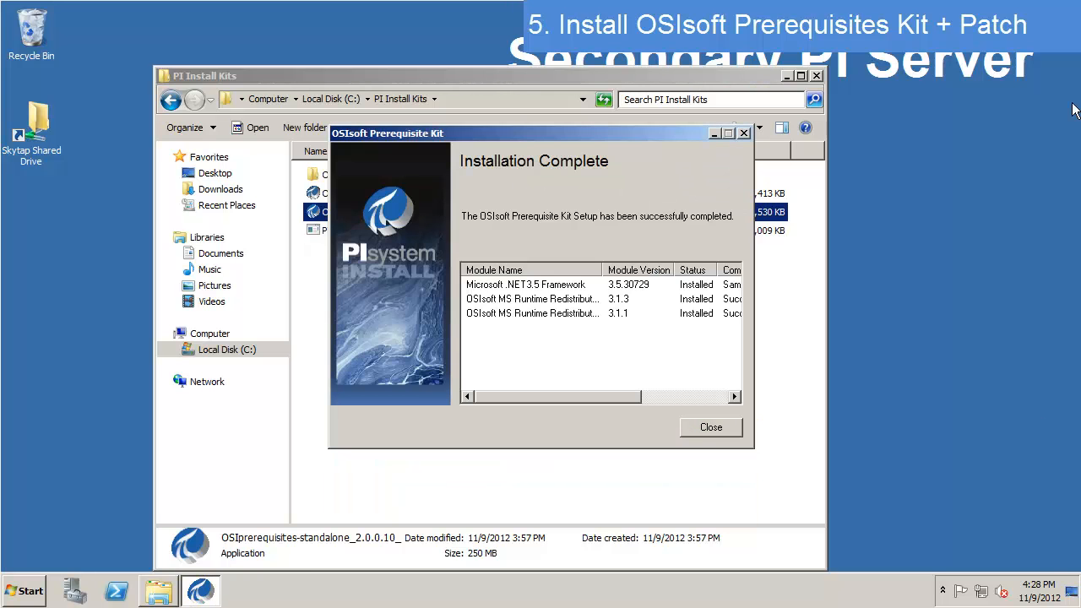
click(711, 428)
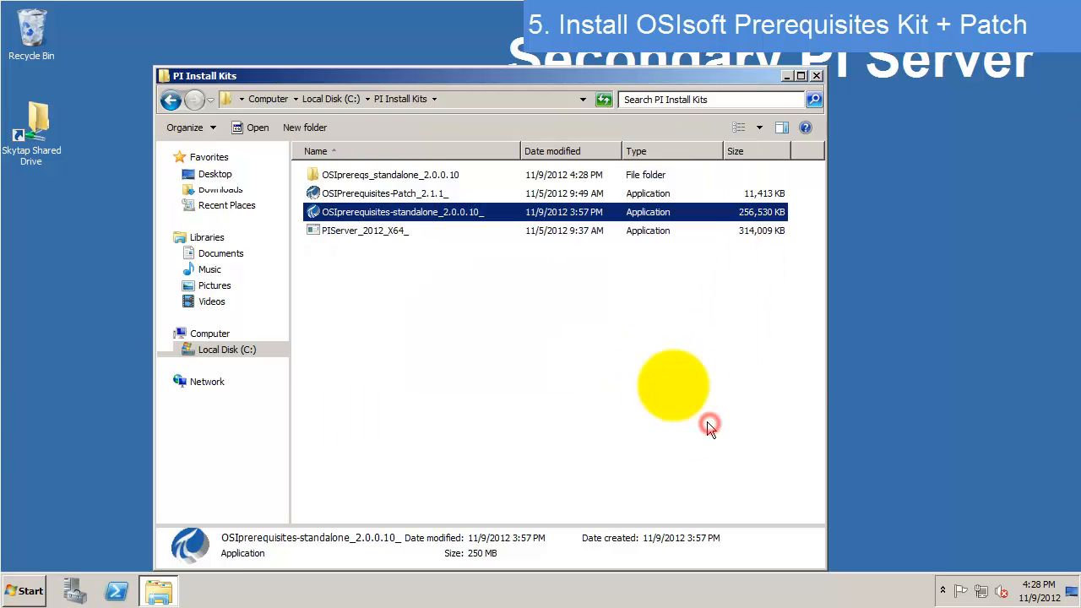
click(506, 195)
- Unzip Prerequisites Patch 2.1.1 into C:\PI Install Kits and run its setup to completion
double_click(466, 199)
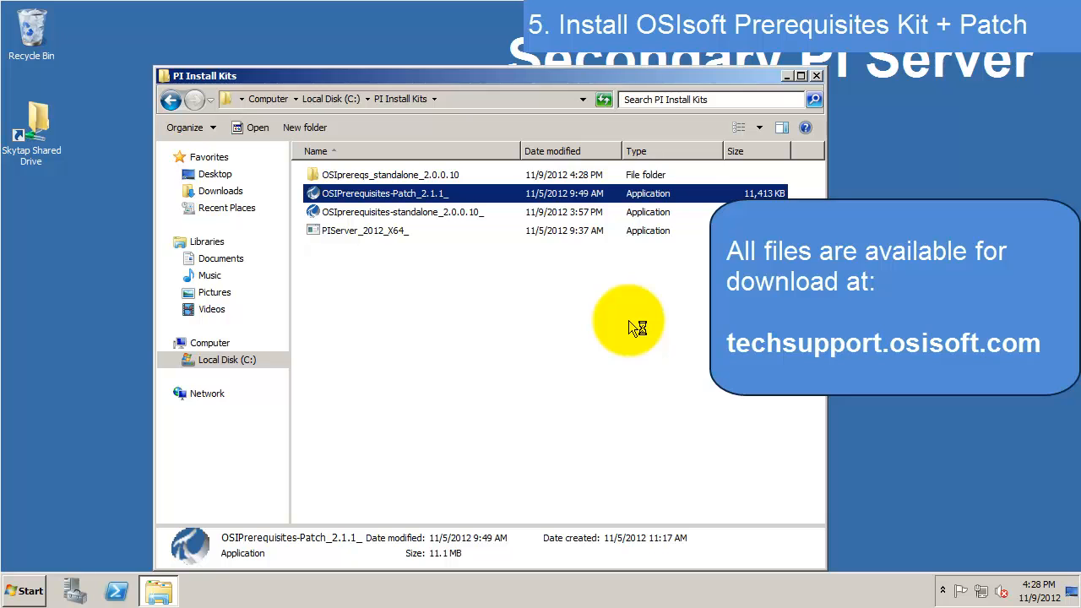
click(582, 308)
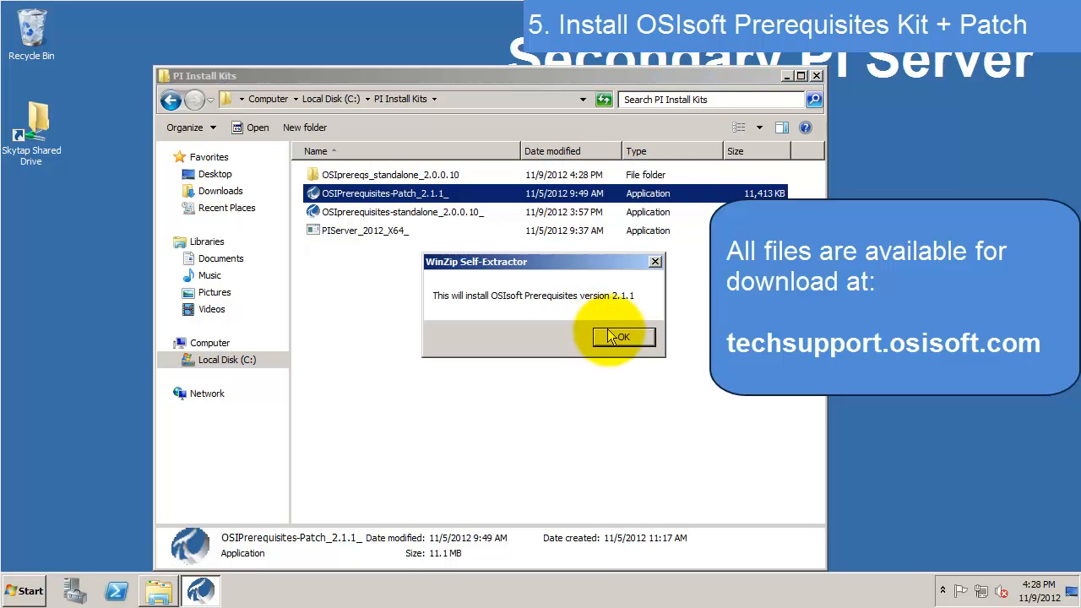
click(622, 336)
click(571, 300)
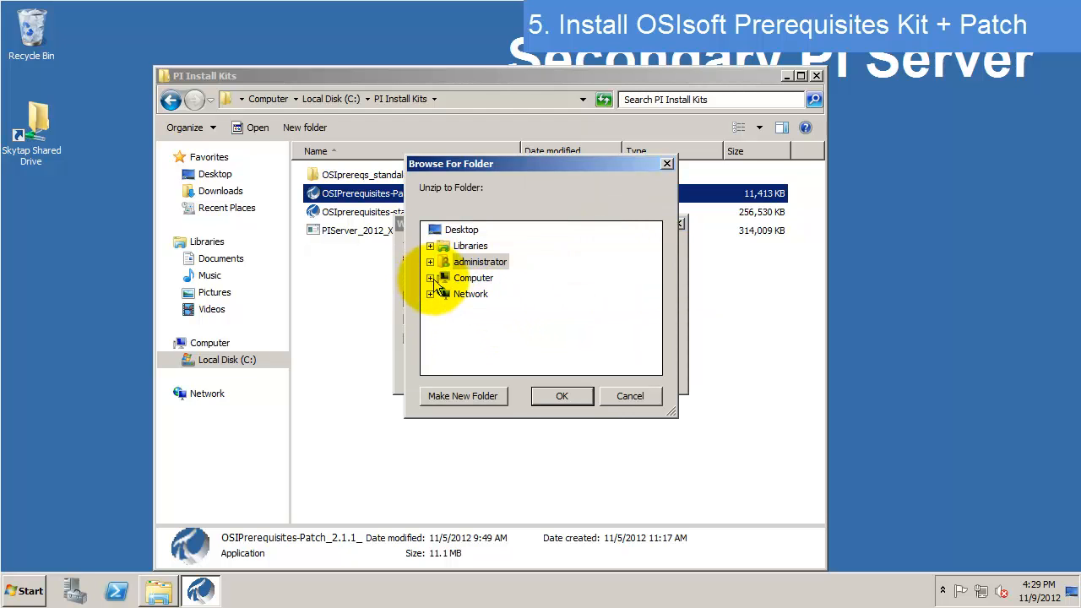
click(430, 278)
click(494, 358)
click(562, 395)
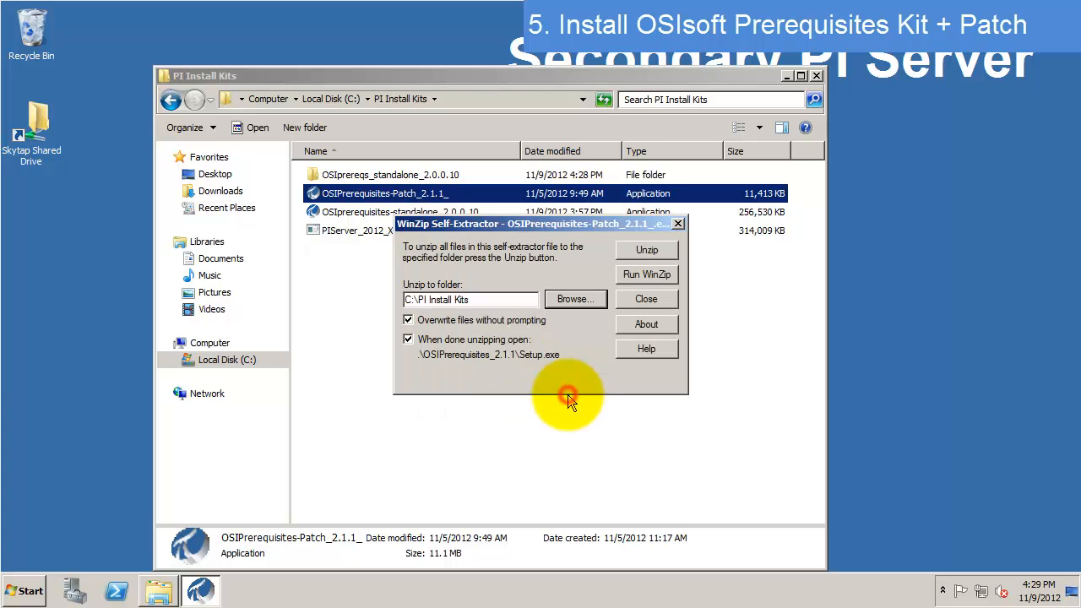
click(647, 250)
click(572, 335)
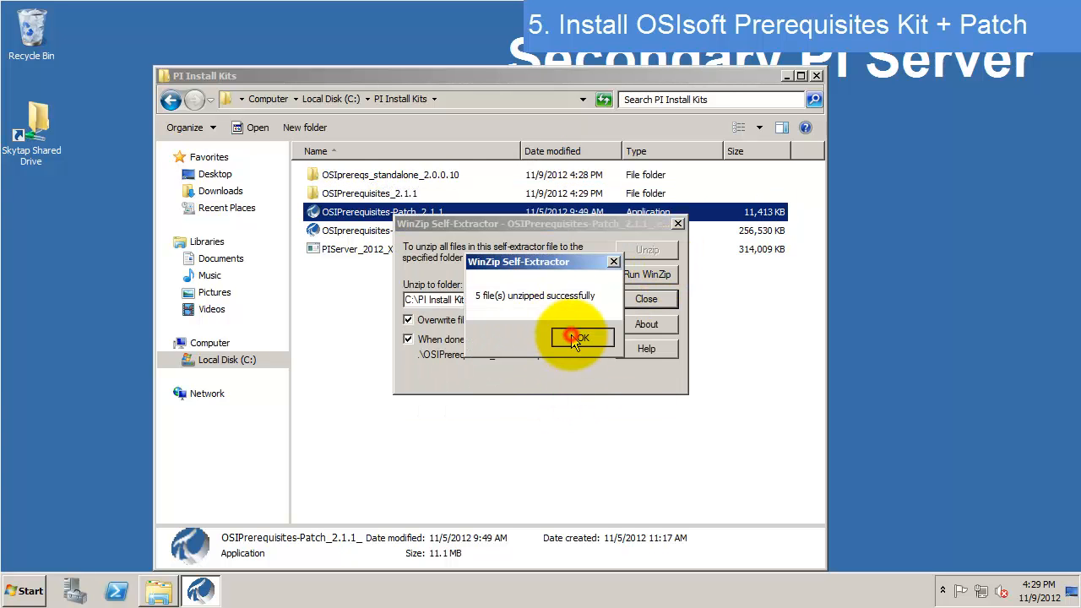
click(647, 428)
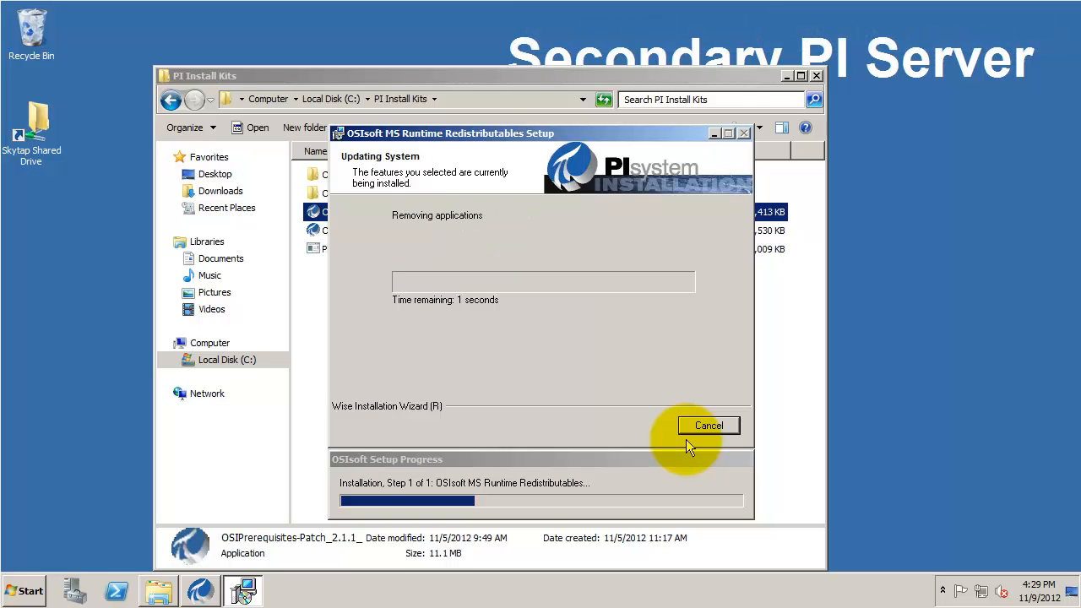
click(706, 434)
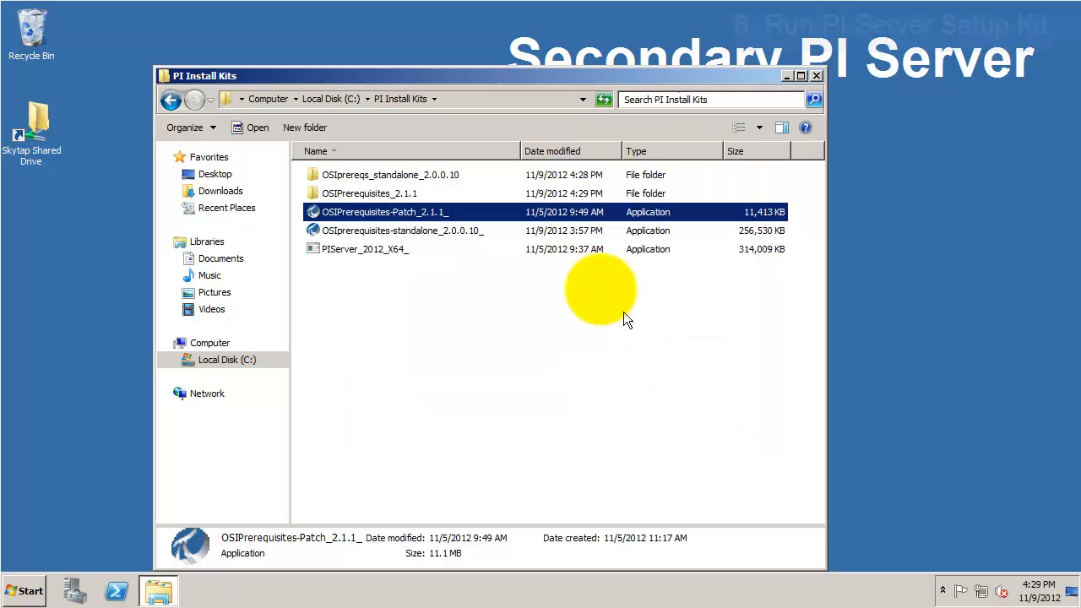
- Launch the PIServer_2012_X64_ installer file and allow it to run
click(369, 253)
double_click(369, 253)
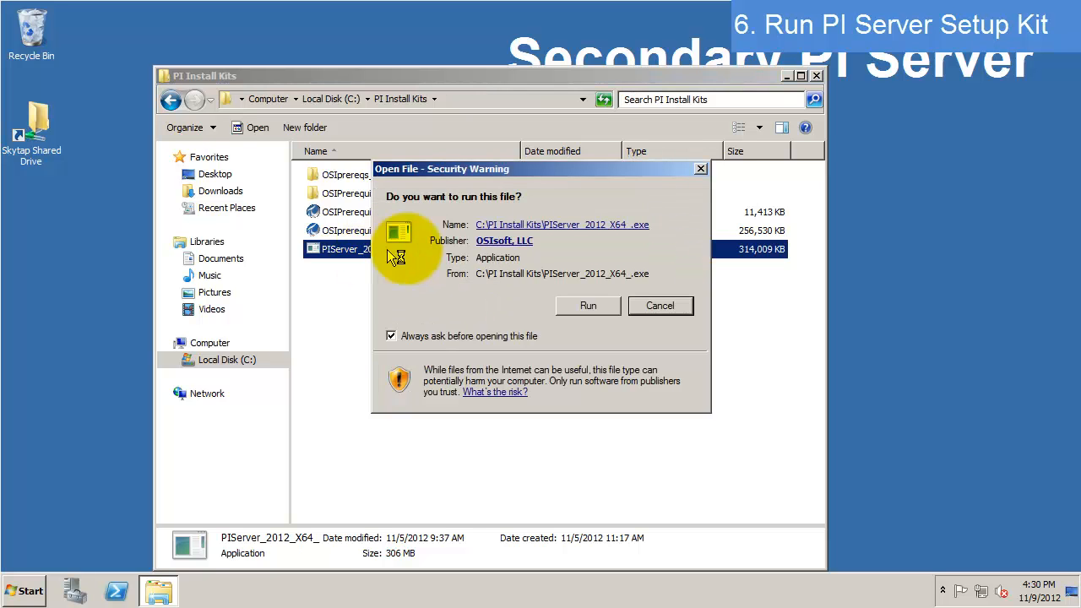
click(594, 307)
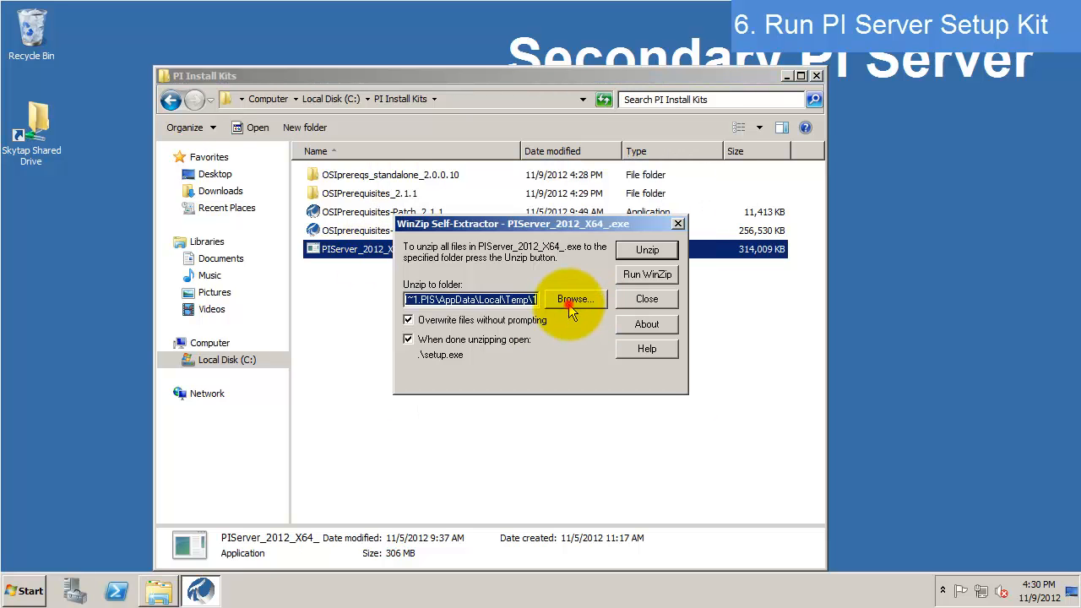
- Unzip the kit to C:\PI Install Kits\PI Server 2012 x64 and dismiss the success message
click(576, 299)
click(445, 302)
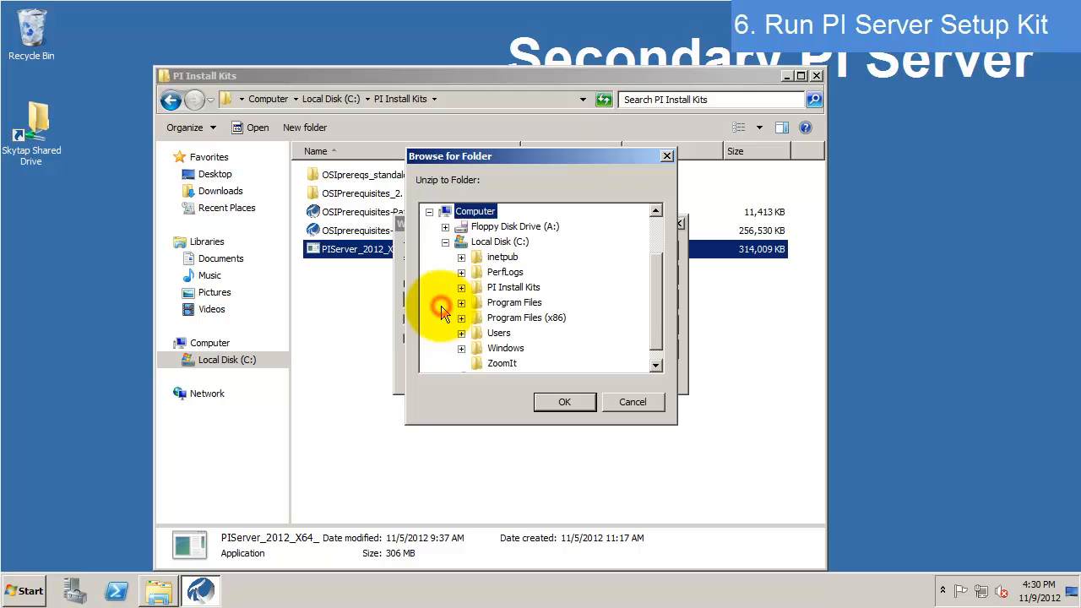
click(460, 287)
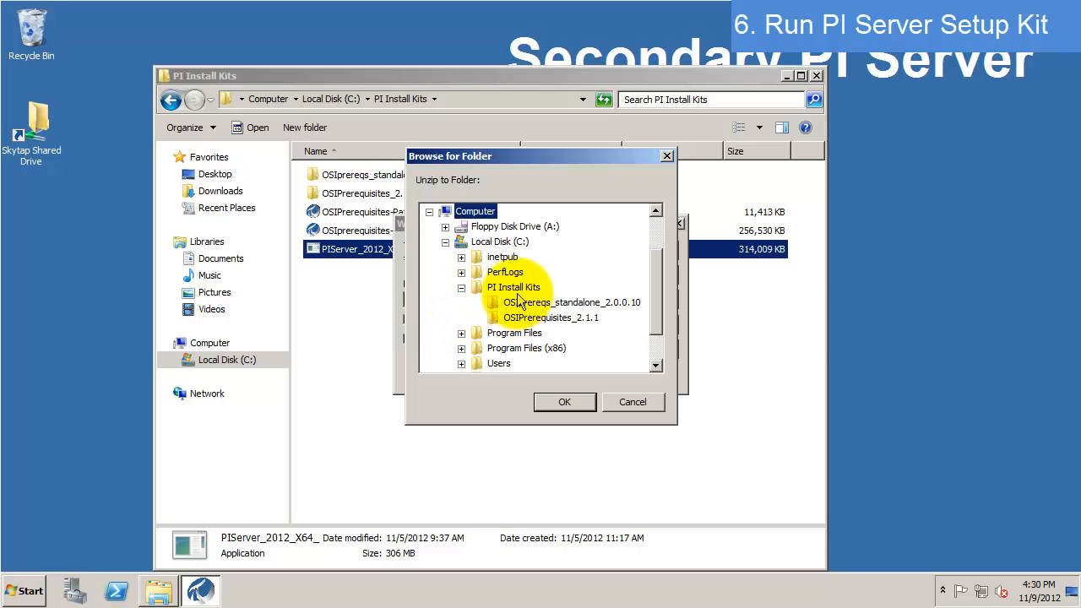
click(513, 287)
click(564, 402)
click(510, 301)
text(\PI Ser)
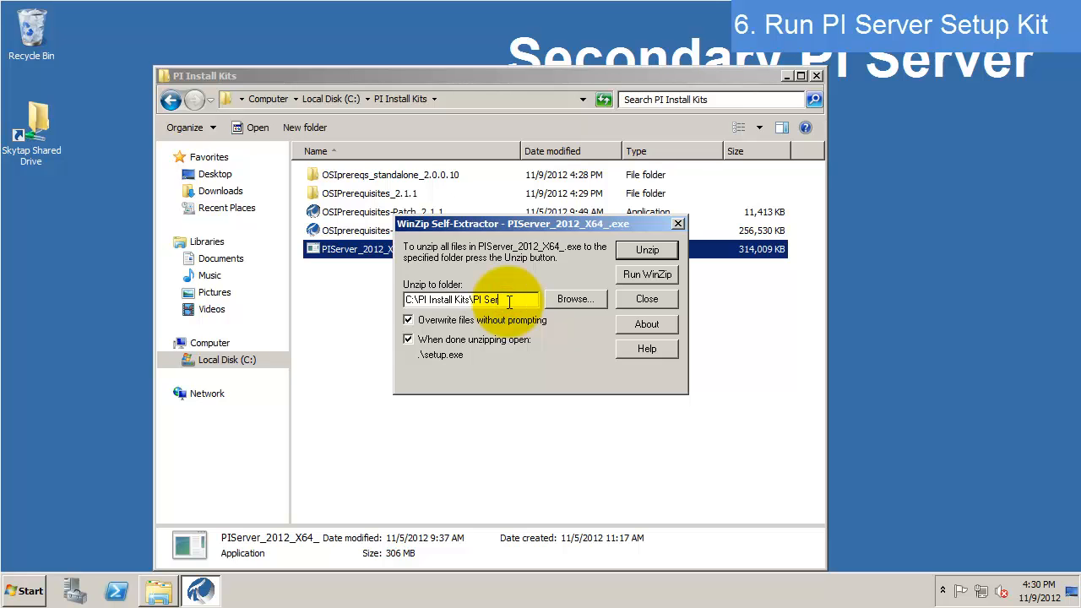
text(ver 2012 x64)
click(649, 251)
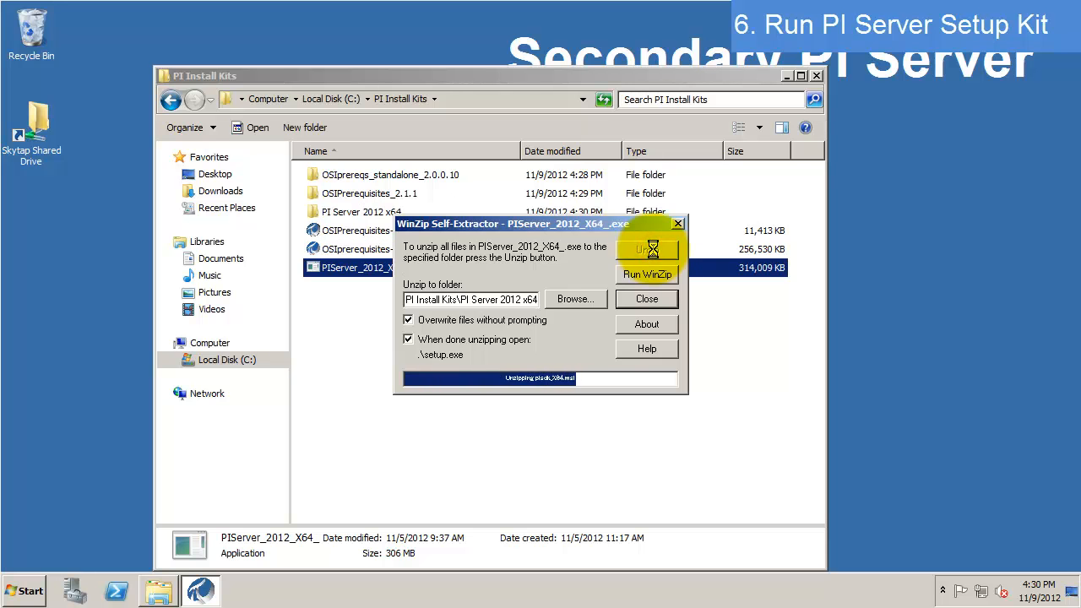
click(574, 340)
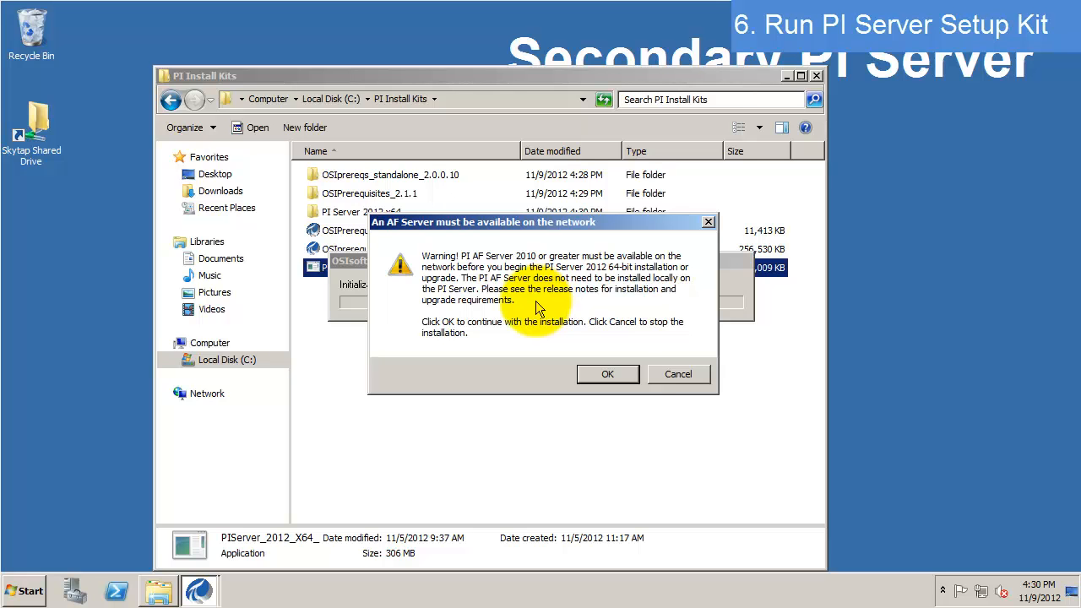
- Acknowledge the AF Server warning, review the module list, and start installing the modules
click(609, 375)
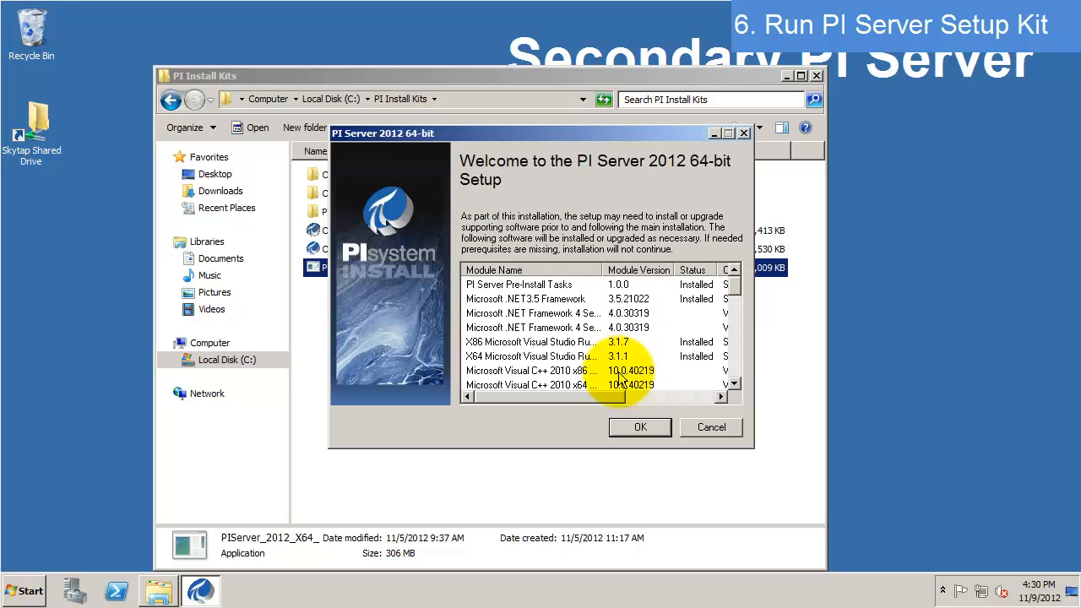
scroll(733, 296, down, 1)
drag(733, 295, 751, 275)
click(652, 426)
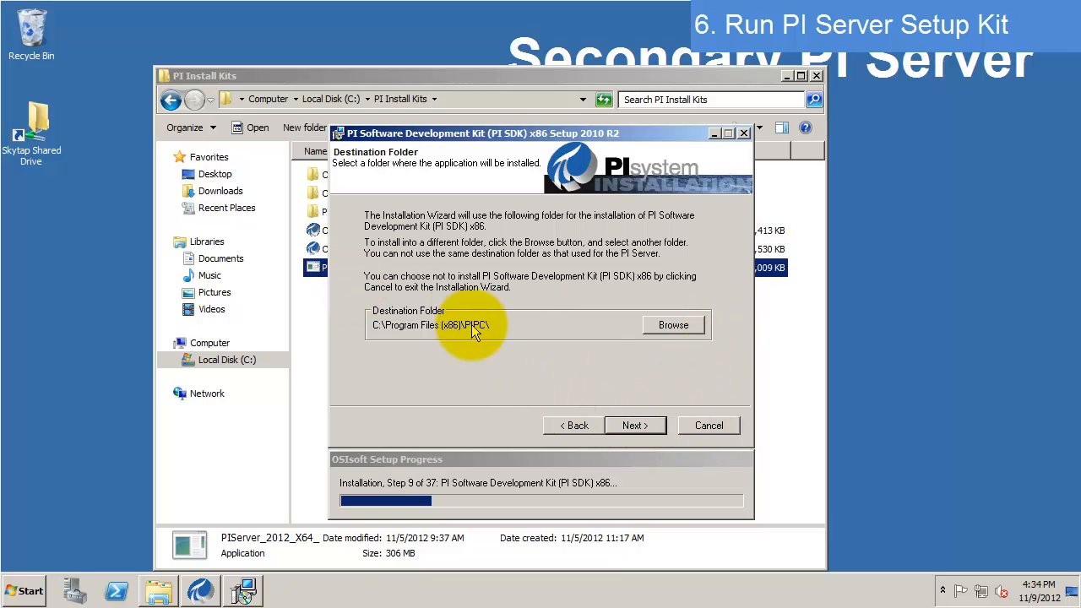
- Install PI SDK x86 and then PI API x64, keeping the default PIPC destination folders
click(636, 427)
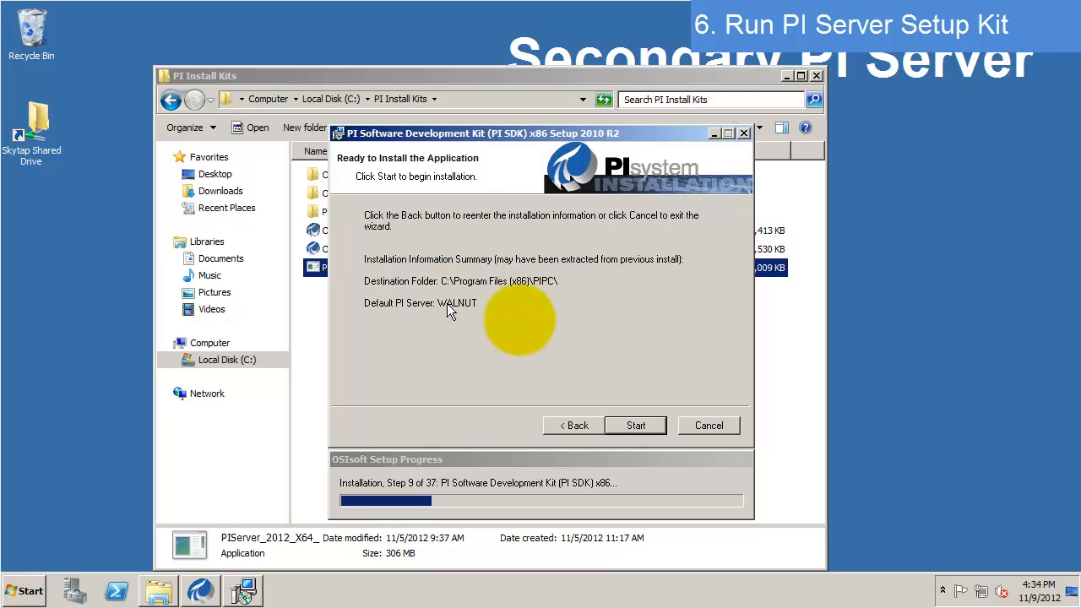
click(628, 426)
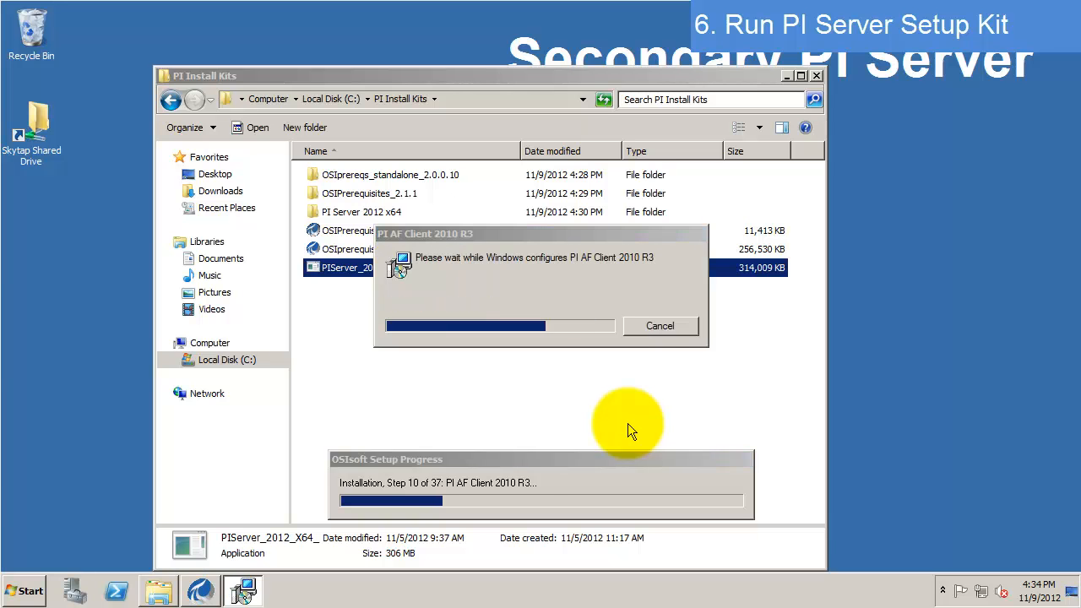
click(627, 423)
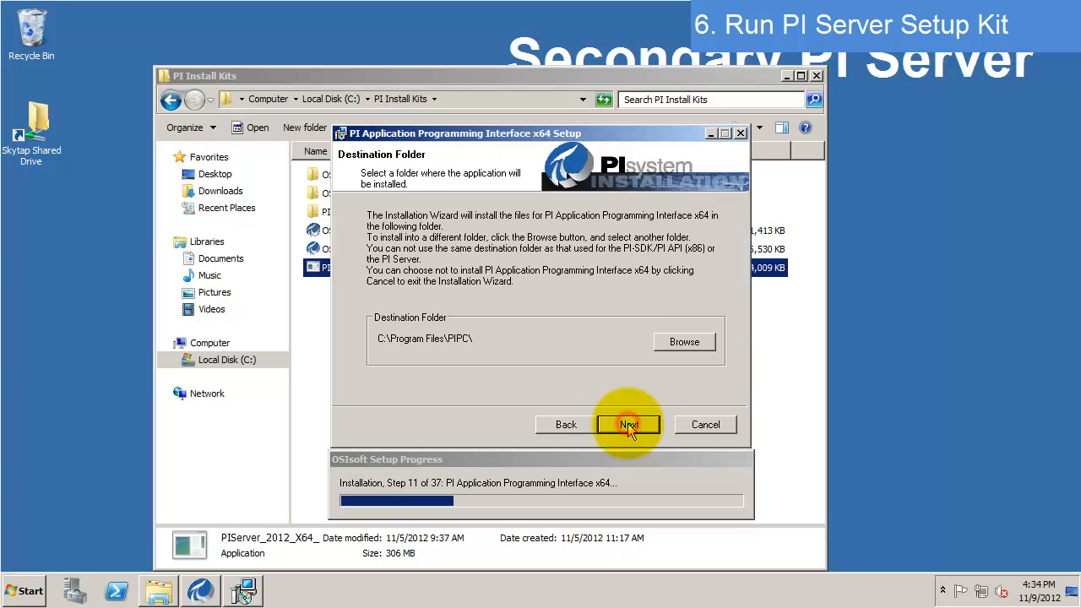
click(627, 423)
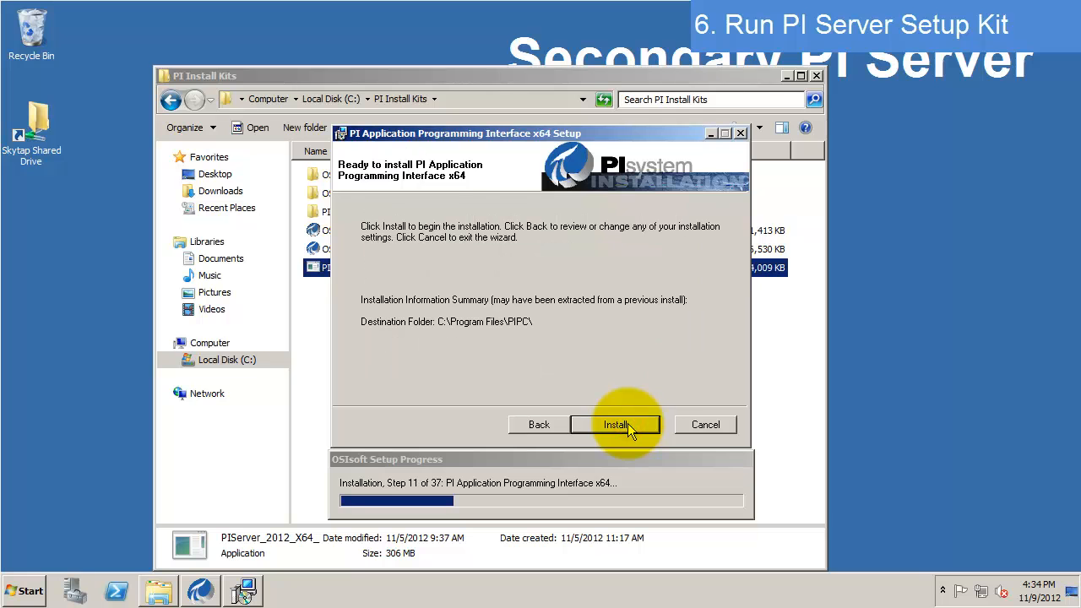
click(628, 423)
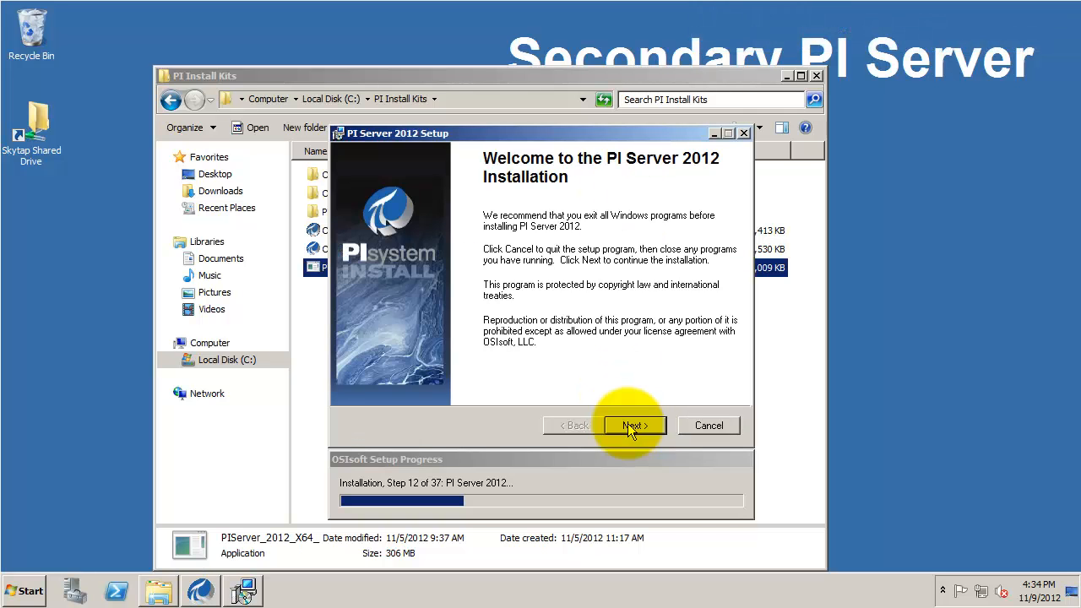
- Move past the PI Server 2012 Setup welcome page
click(628, 423)
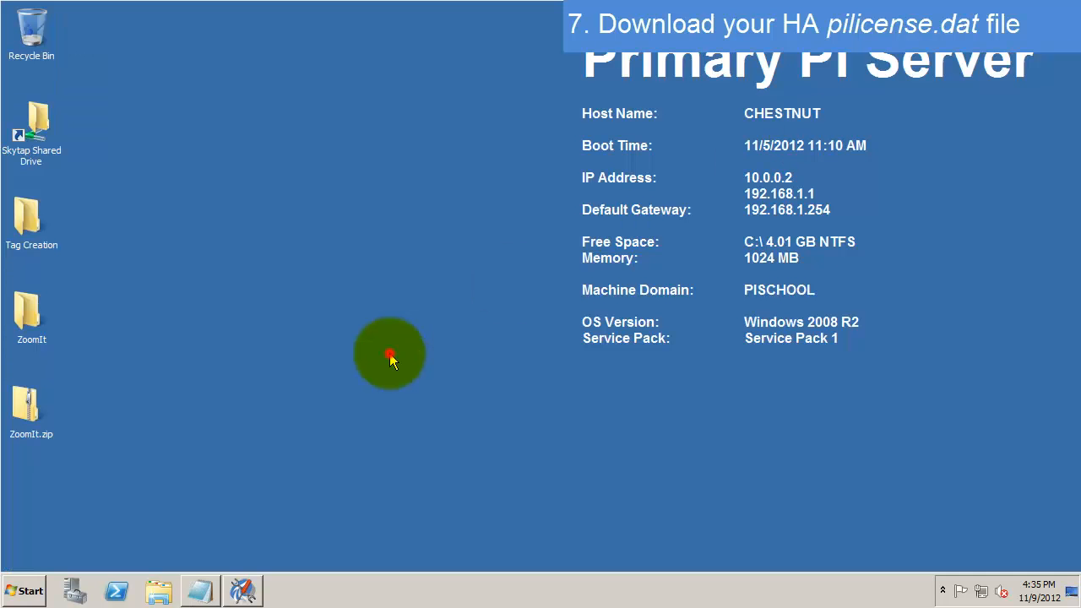
- Launch Internet Explorer from the Start menu, maximize it, and select the address bar
click(390, 359)
click(34, 591)
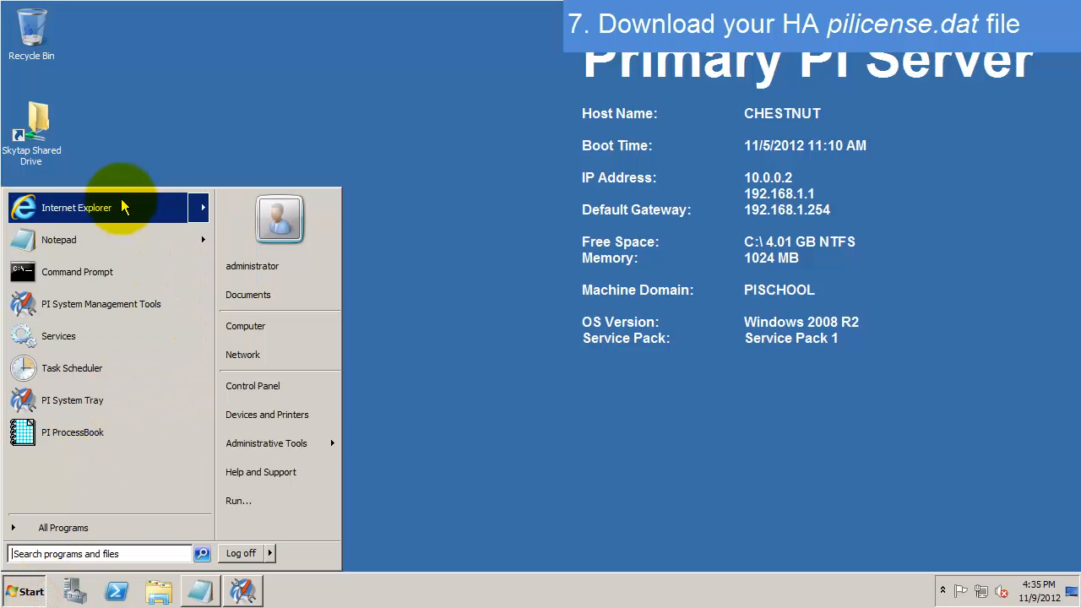
click(106, 207)
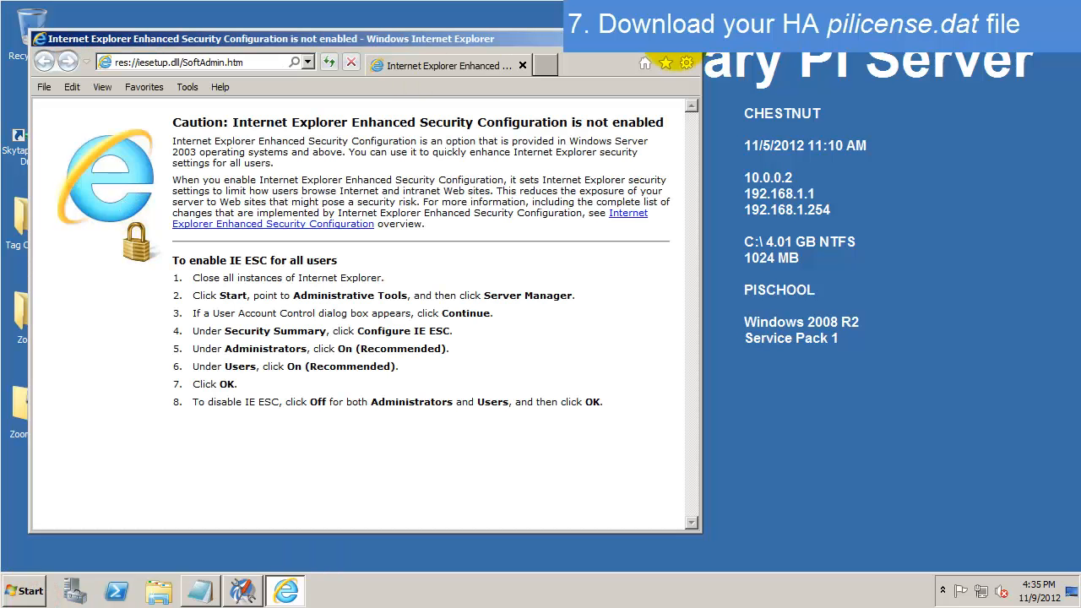
double_click(667, 43)
click(301, 31)
- Go to techsupport.osisoft.com and sign in with the account credentials
text(techsu)
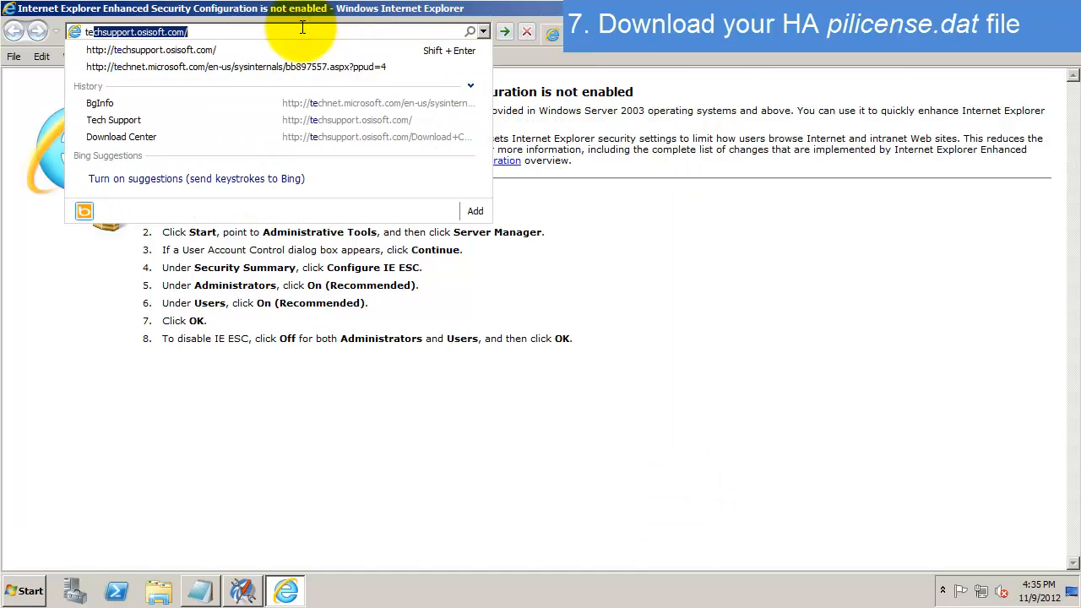
text(pport)
key(Return)
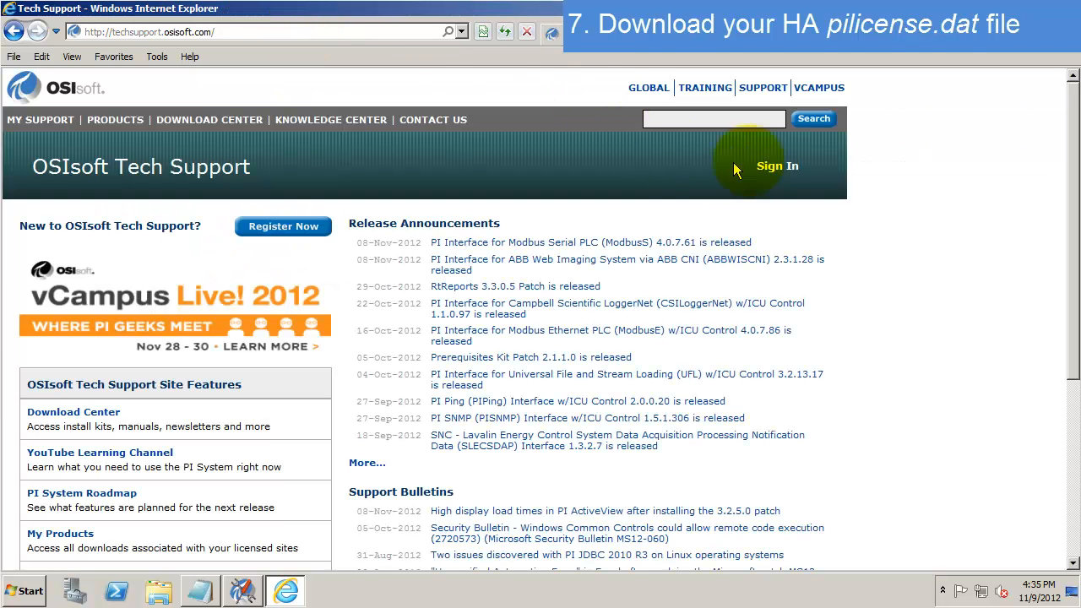
click(766, 167)
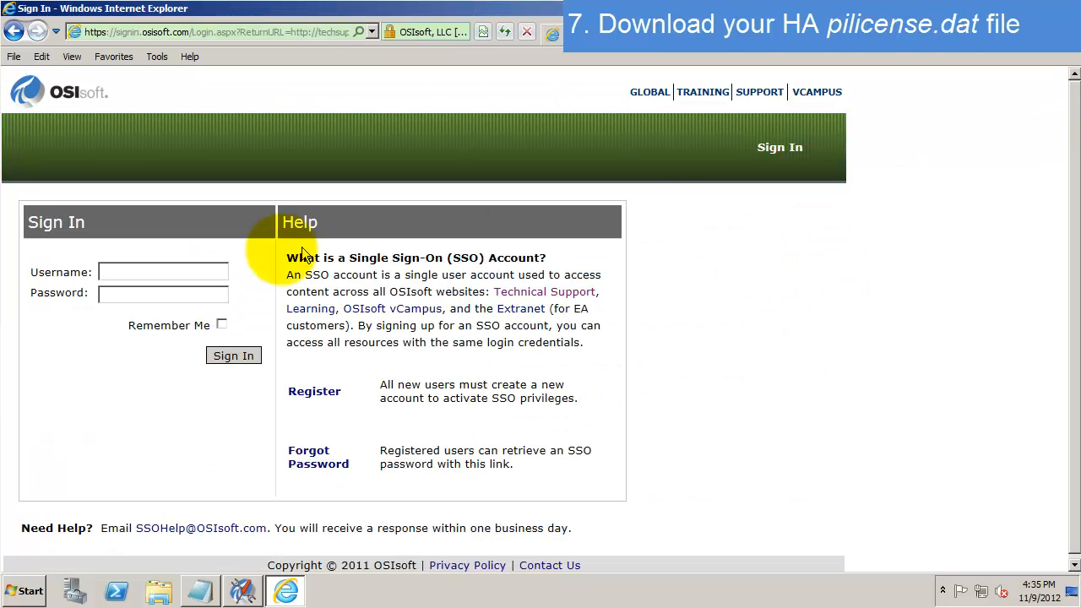
click(227, 267)
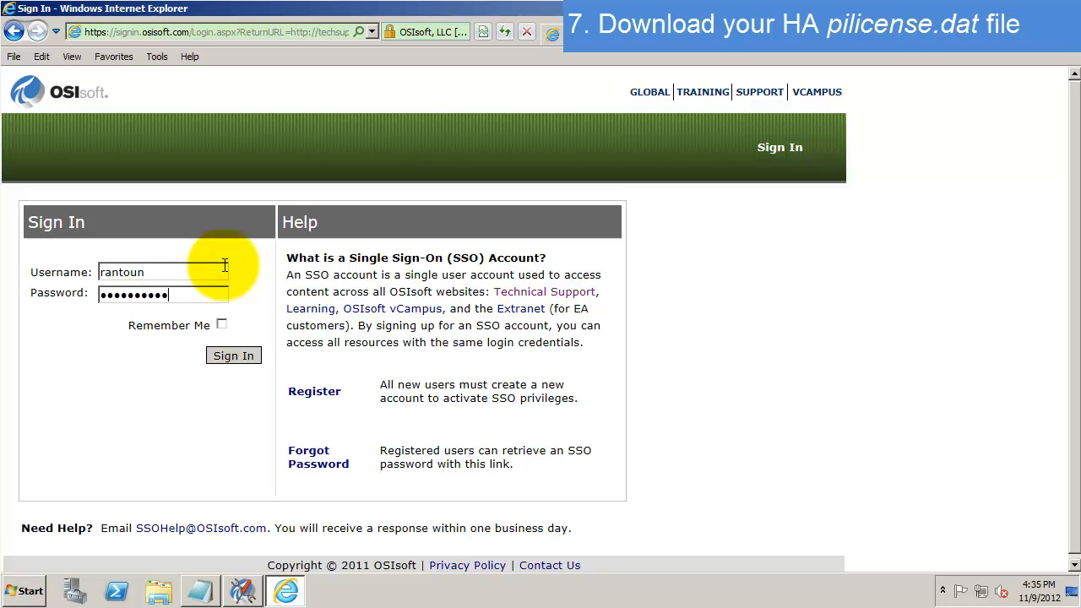
key(Return)
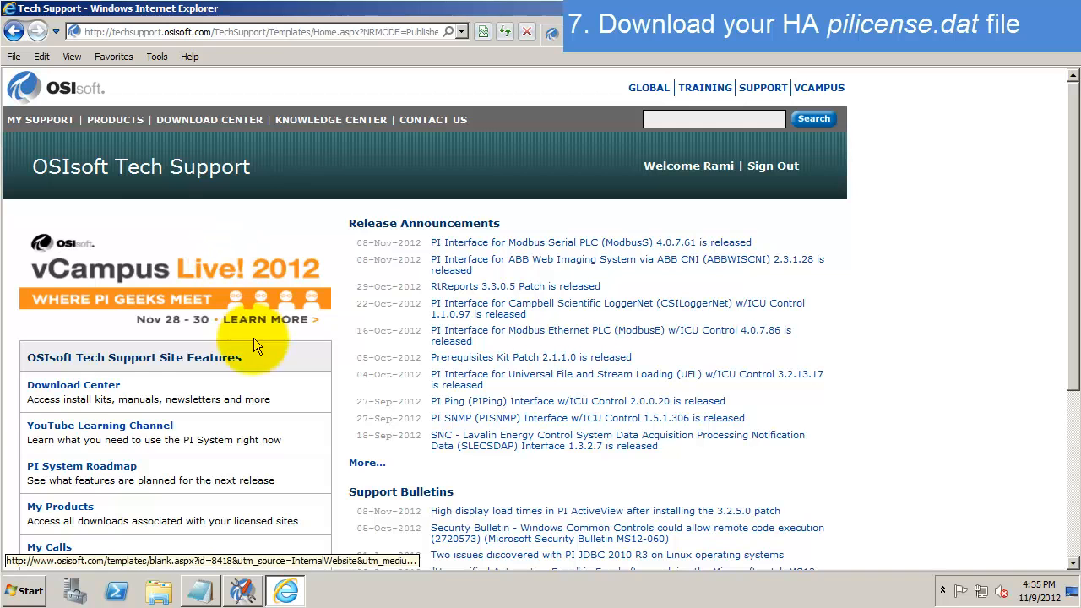
- Open My License Activations and check the Organization and Site dropdowns, finding them empty
mouse_move(50, 128)
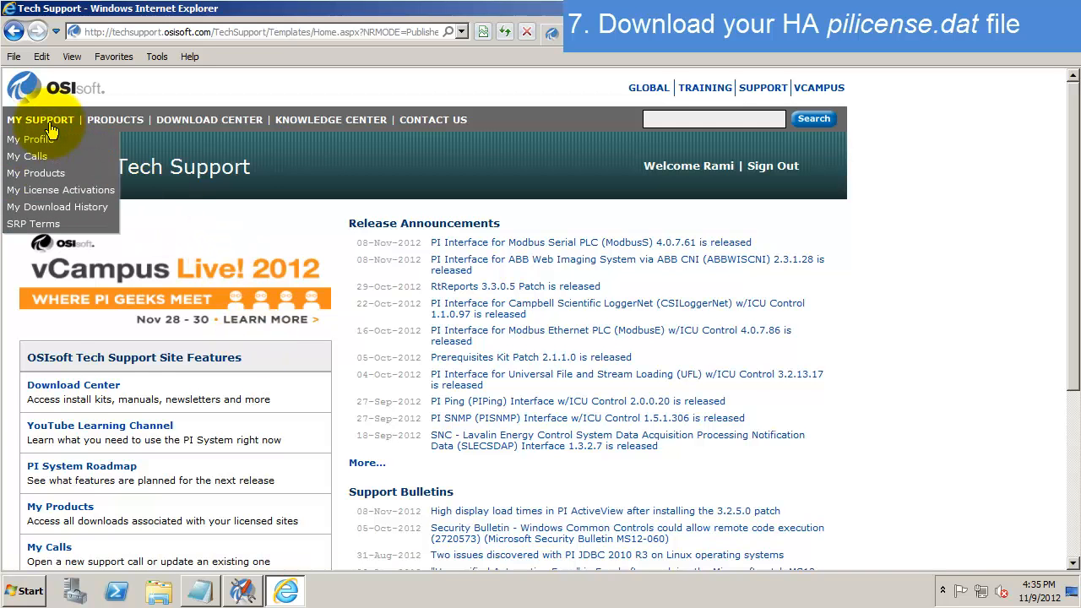
click(53, 198)
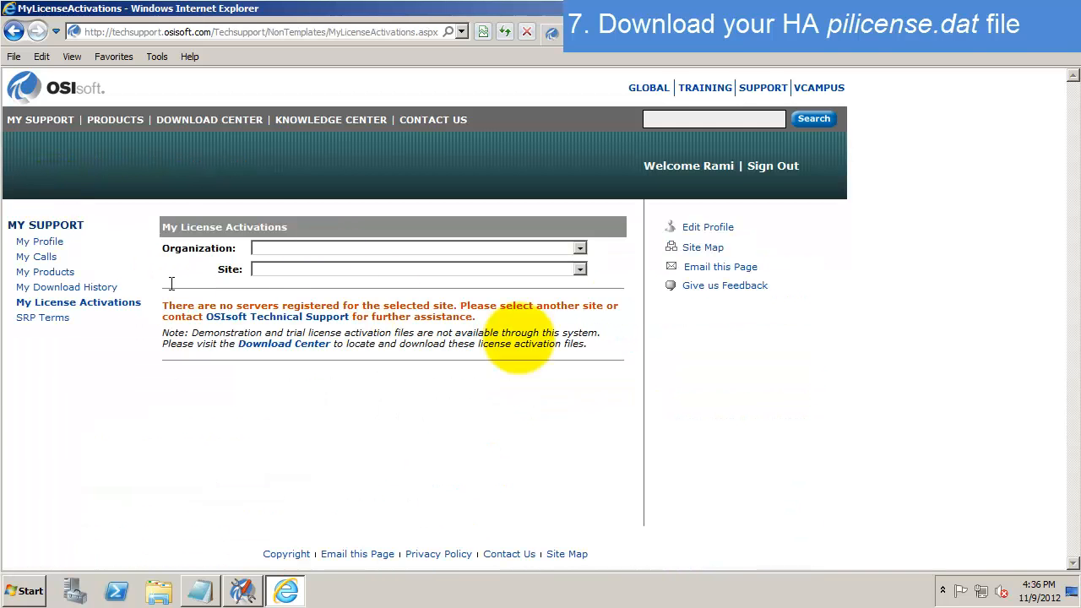
click(578, 250)
click(605, 267)
click(558, 272)
click(633, 271)
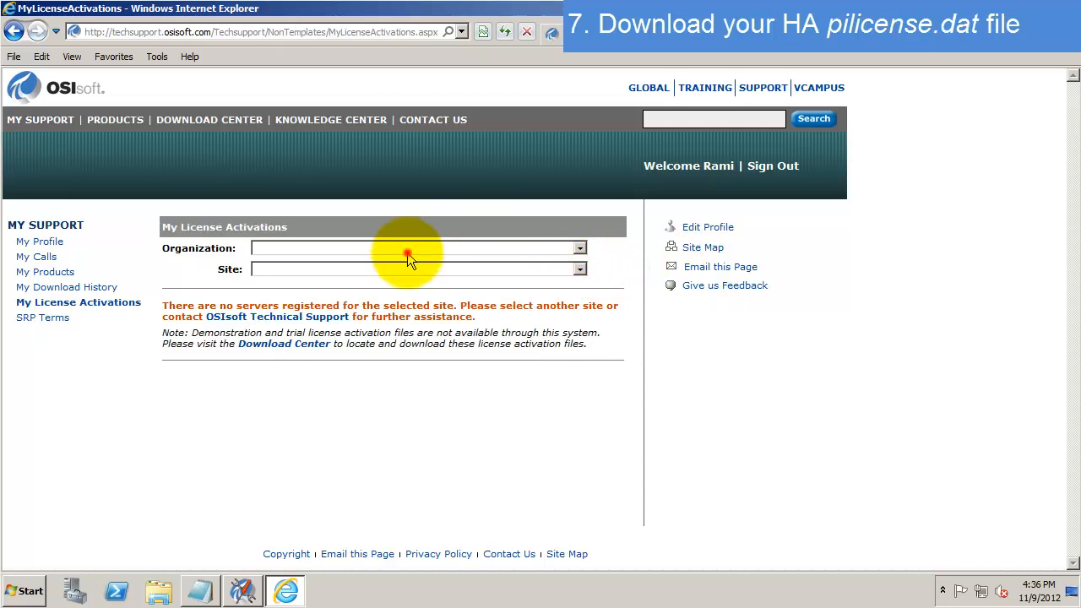
click(407, 252)
click(422, 339)
click(613, 283)
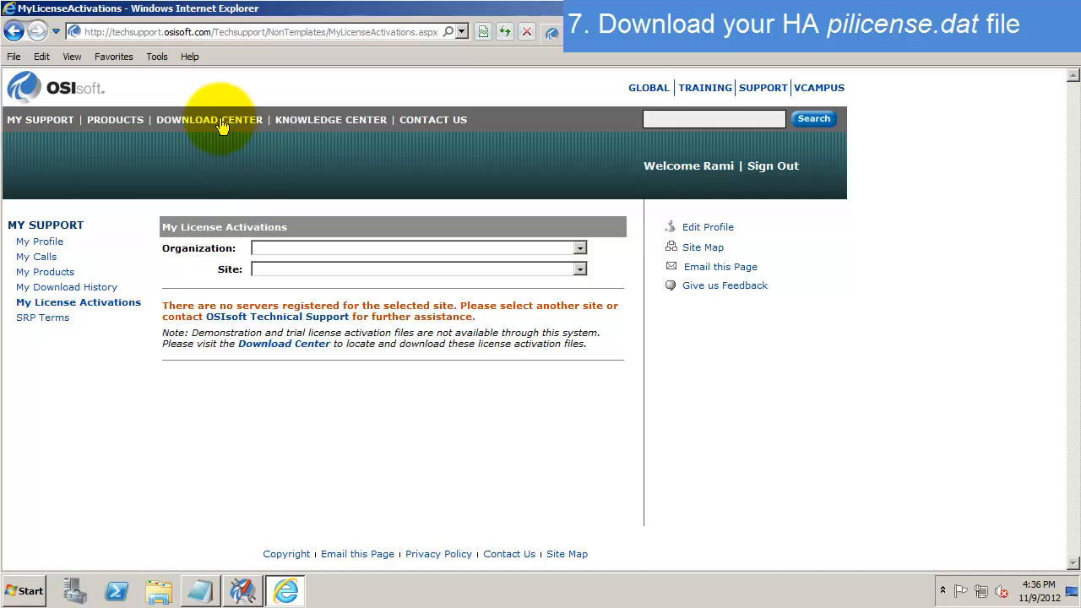
- Navigate to the Download Center's Install Kits downloads
mouse_move(222, 122)
click(326, 148)
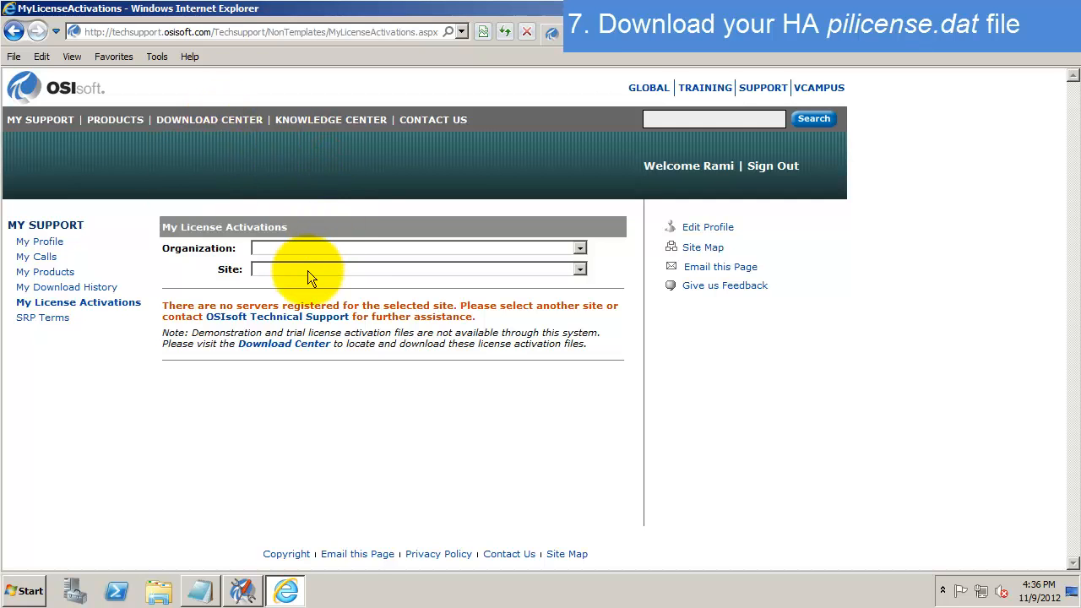
click(242, 119)
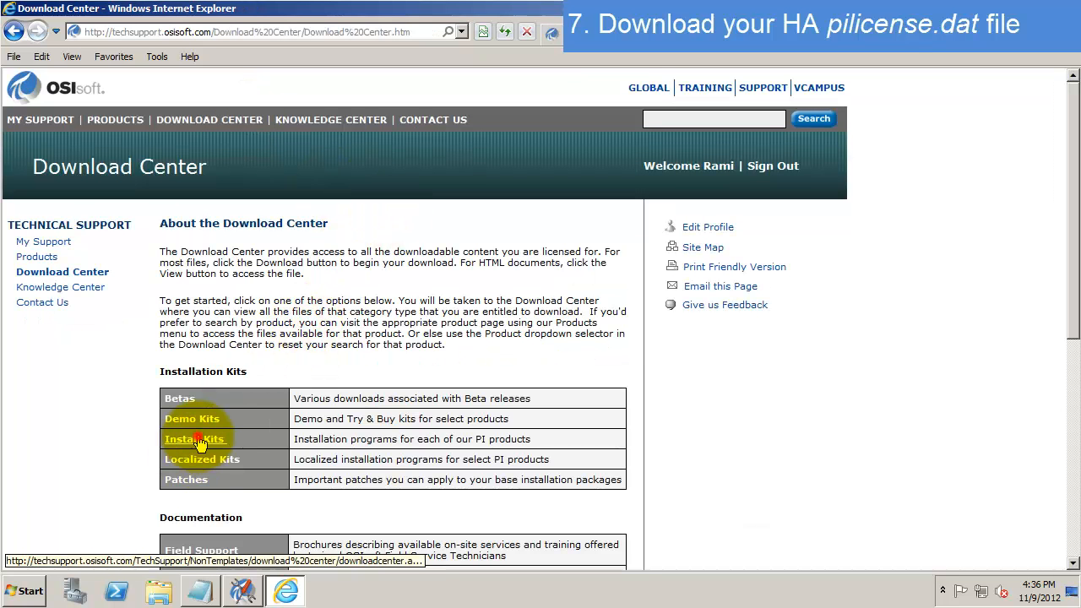
scroll(224, 443, down, 3)
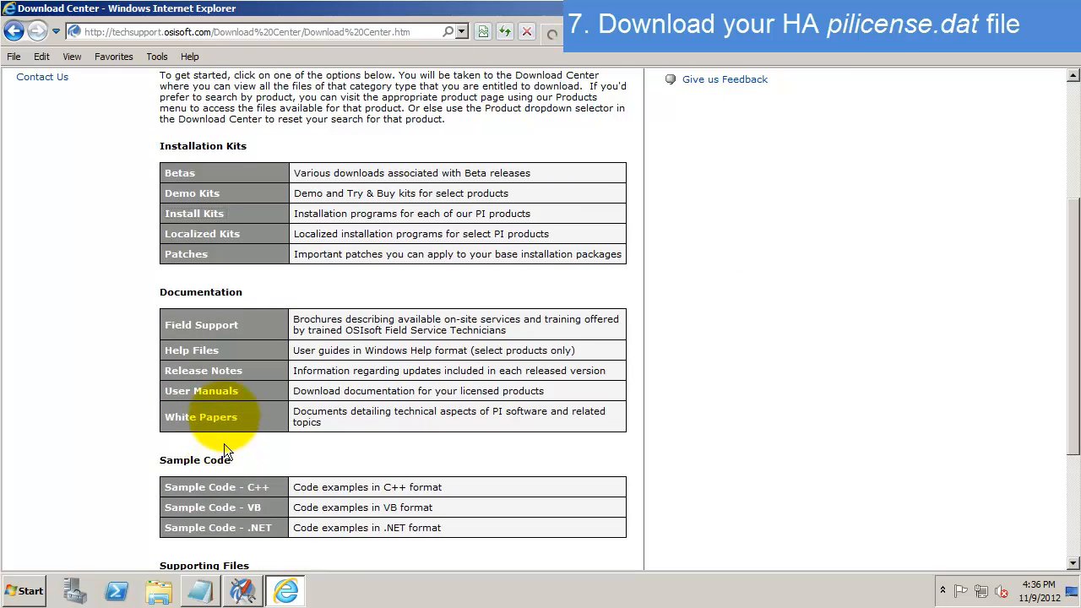
scroll(228, 446, down, 2)
click(228, 441)
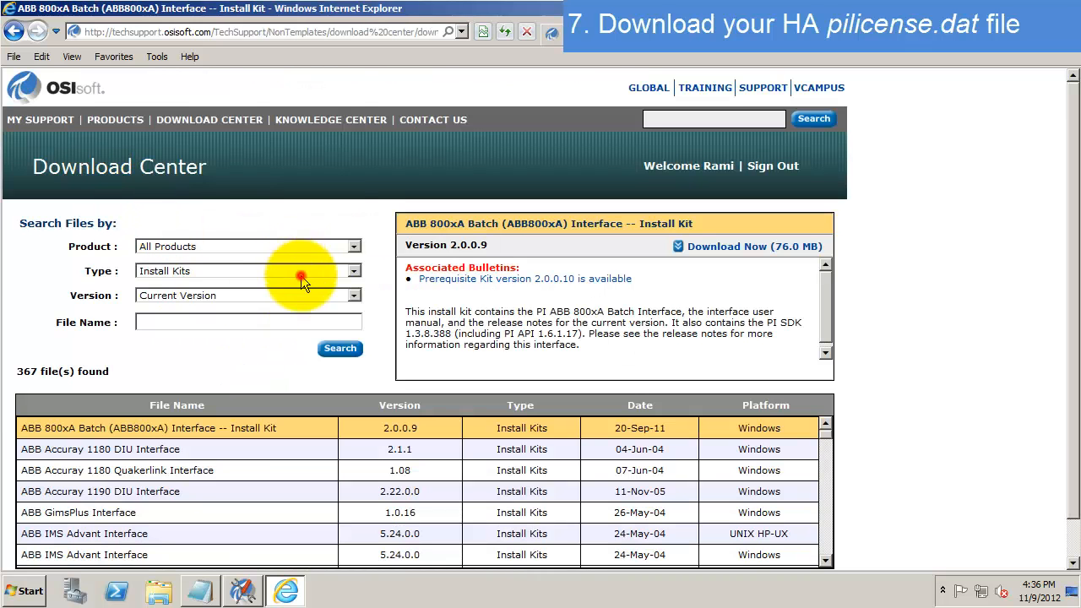
- Search downloads filtered to type Utilities and product PI Server
click(300, 273)
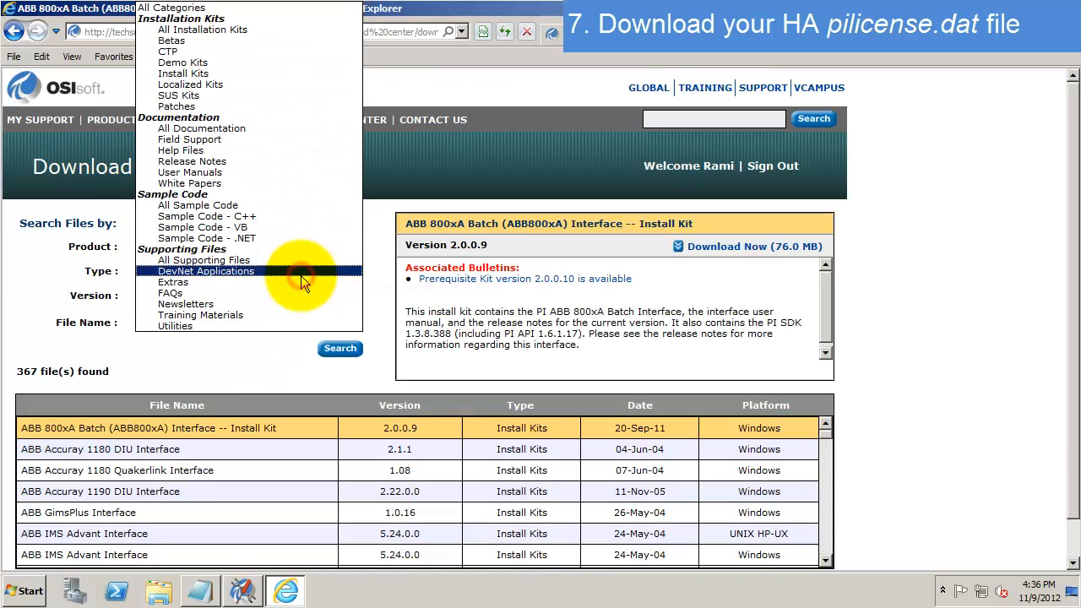
click(268, 325)
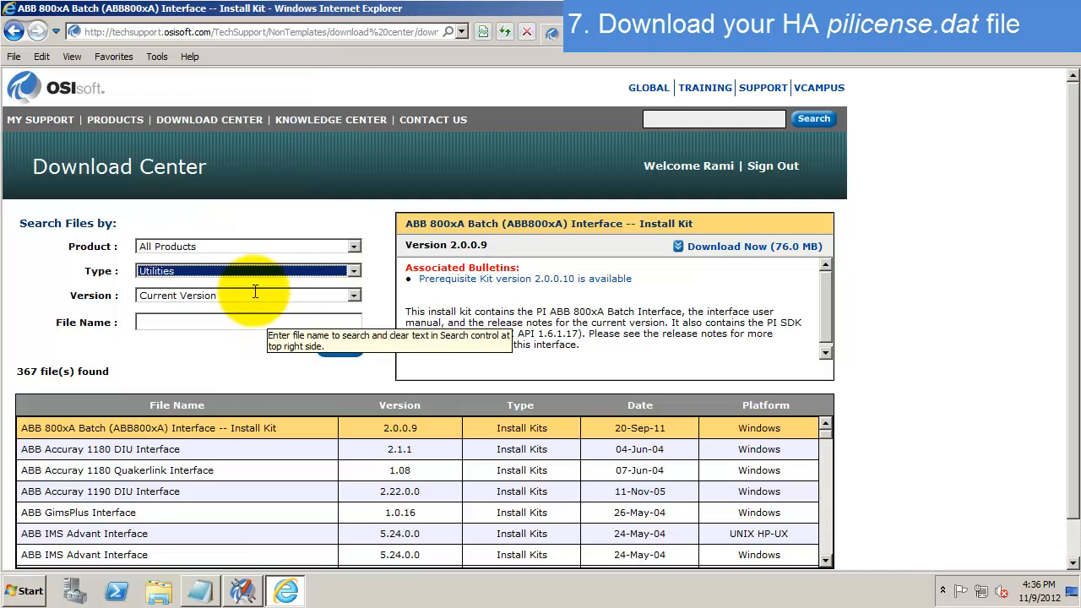
click(249, 246)
text(pi server)
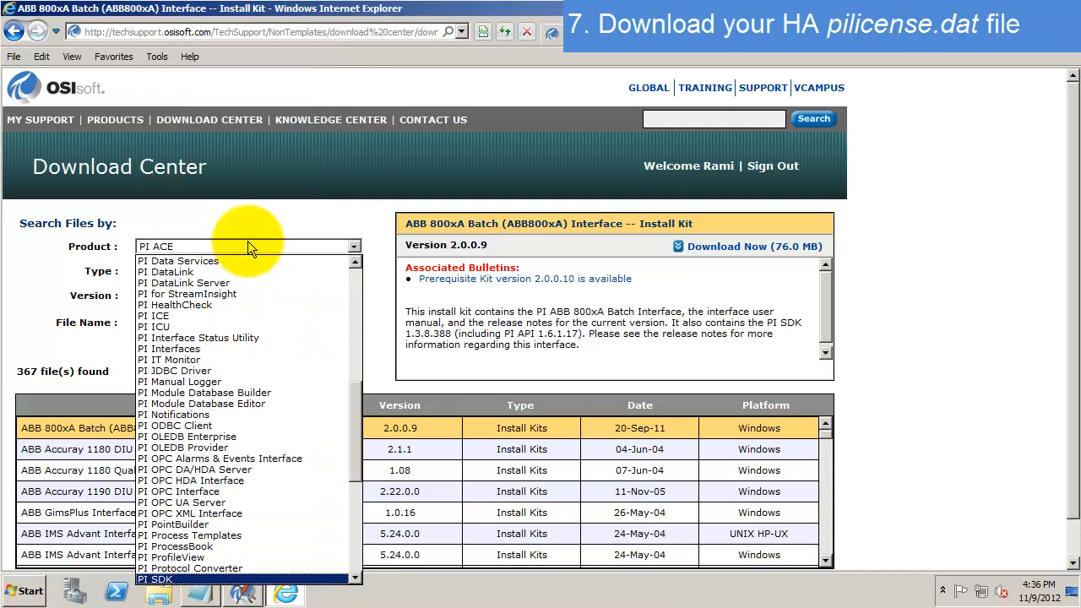
key(Return)
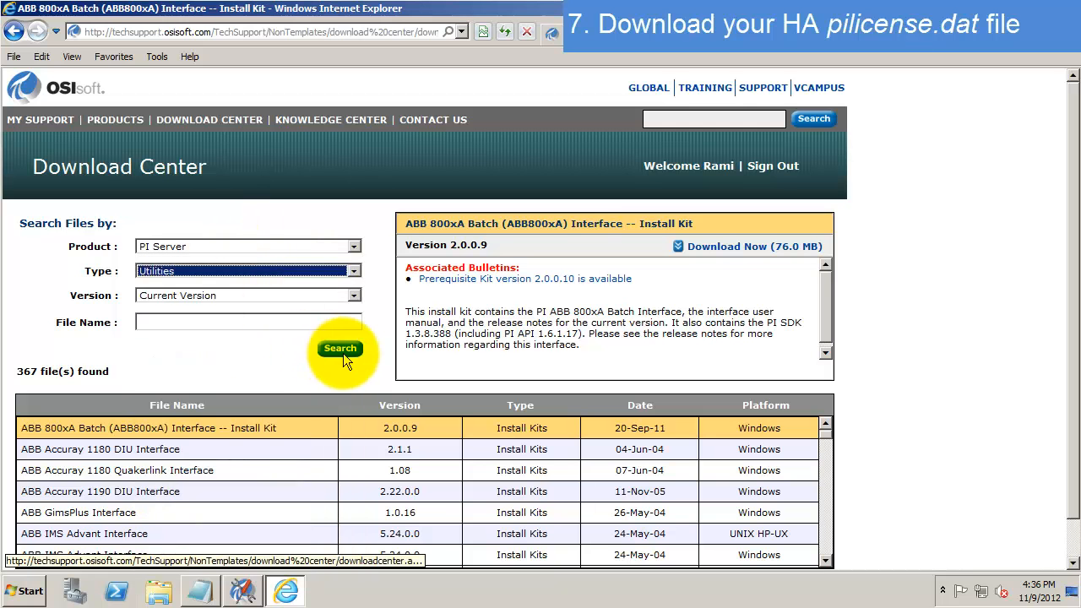
click(339, 350)
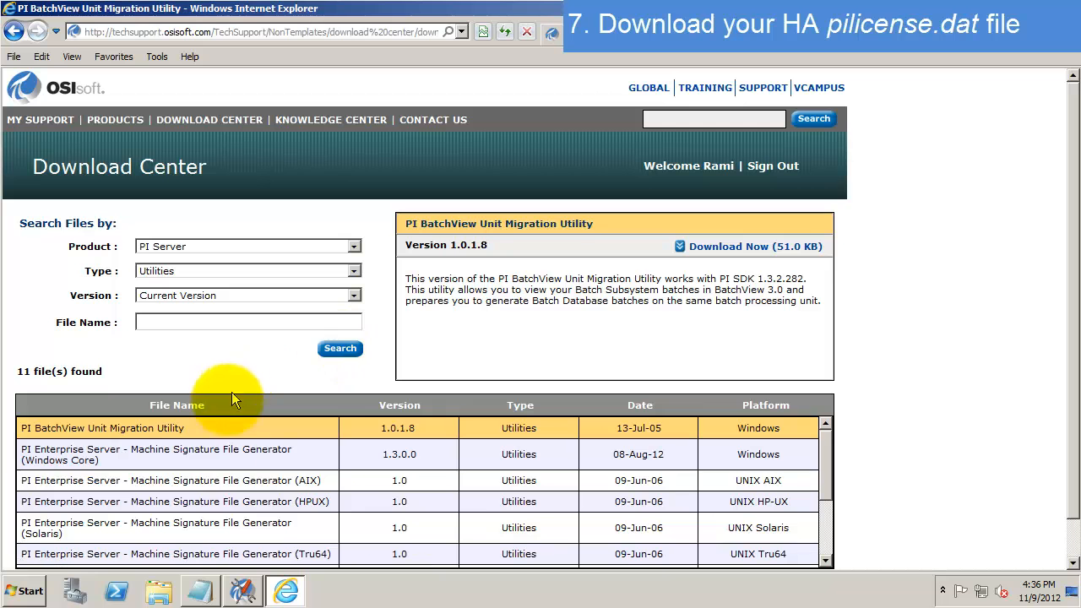
- Download the Windows Core Machine Signature File Generator zip and open it
click(220, 453)
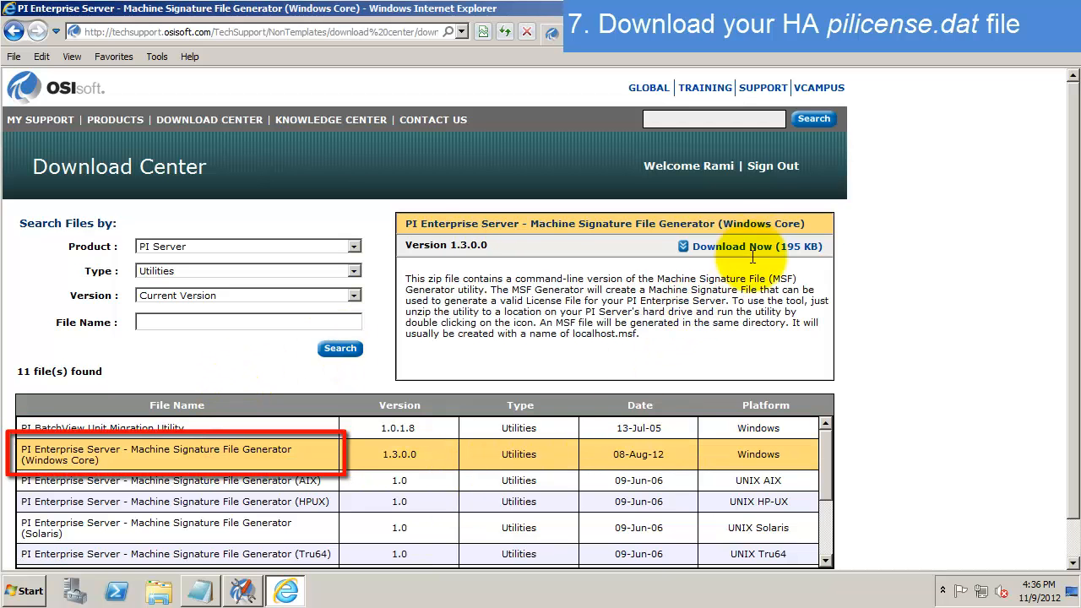
click(757, 248)
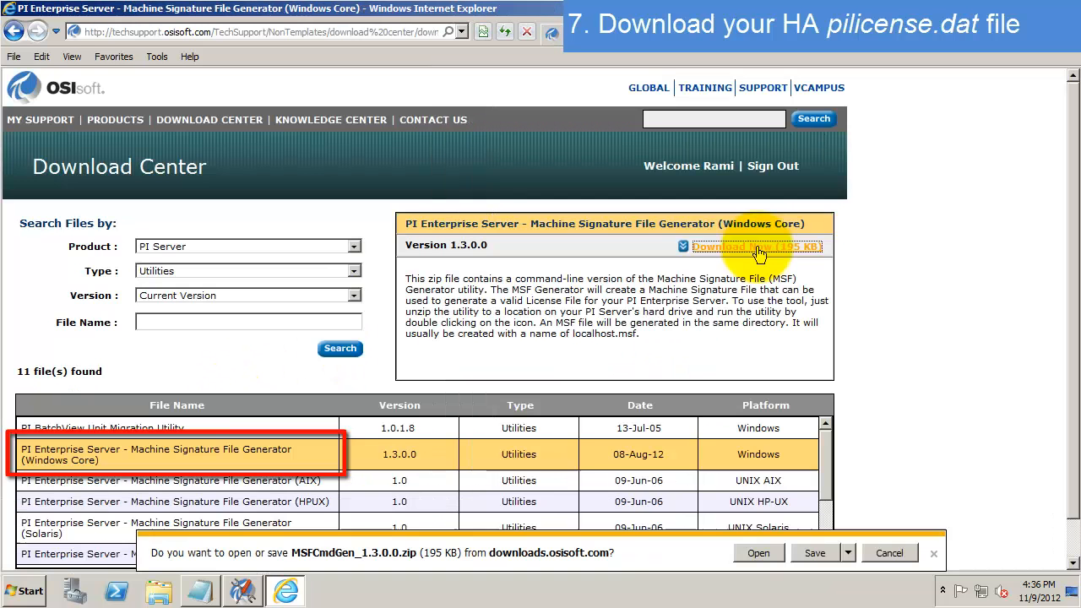
click(758, 553)
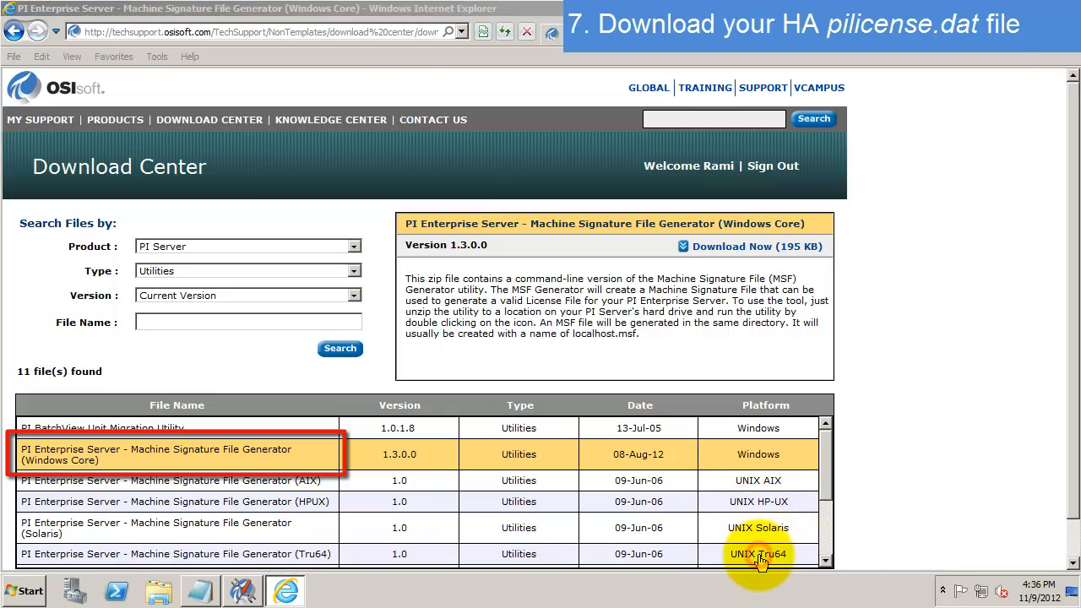
- Run MSFCmdGen.exe to create Chestnut.msf, then close the console
double_click(576, 135)
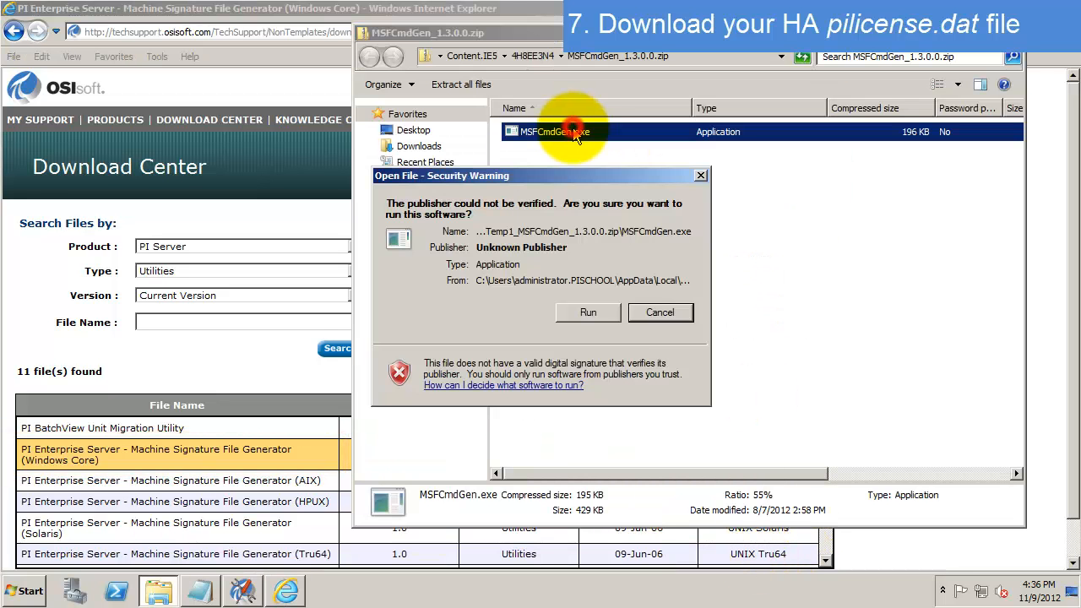
click(631, 312)
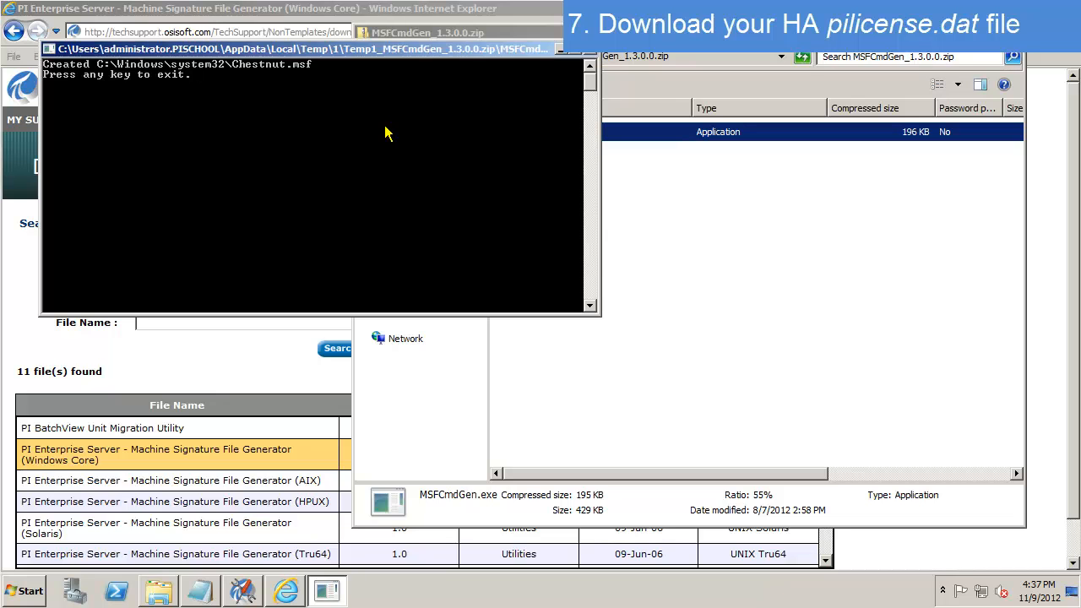
click(562, 49)
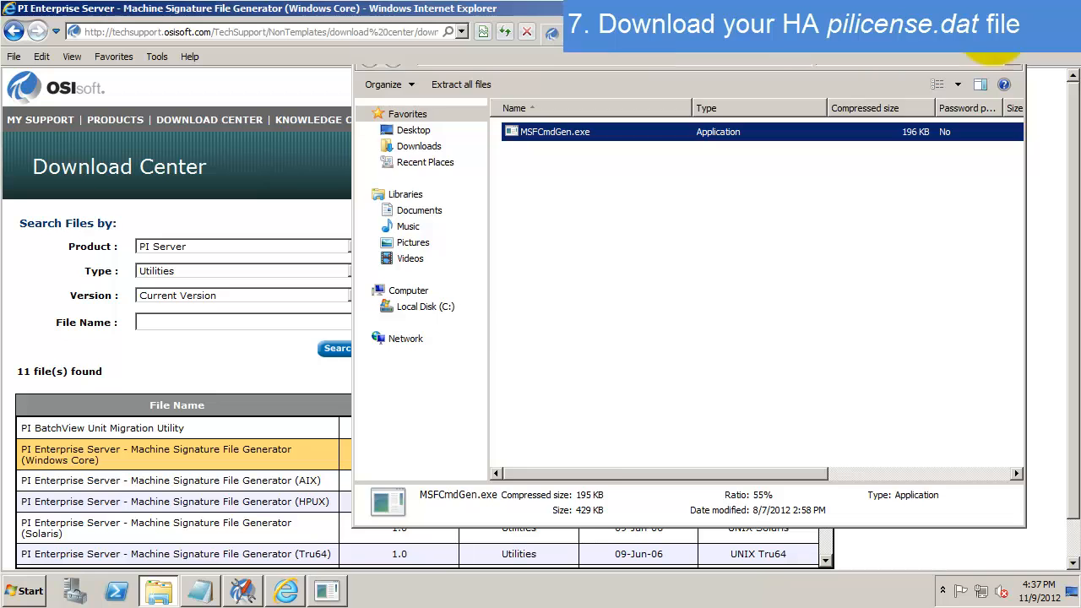
- Minimize the browser and zip window, then restore only the zip folder window
click(988, 33)
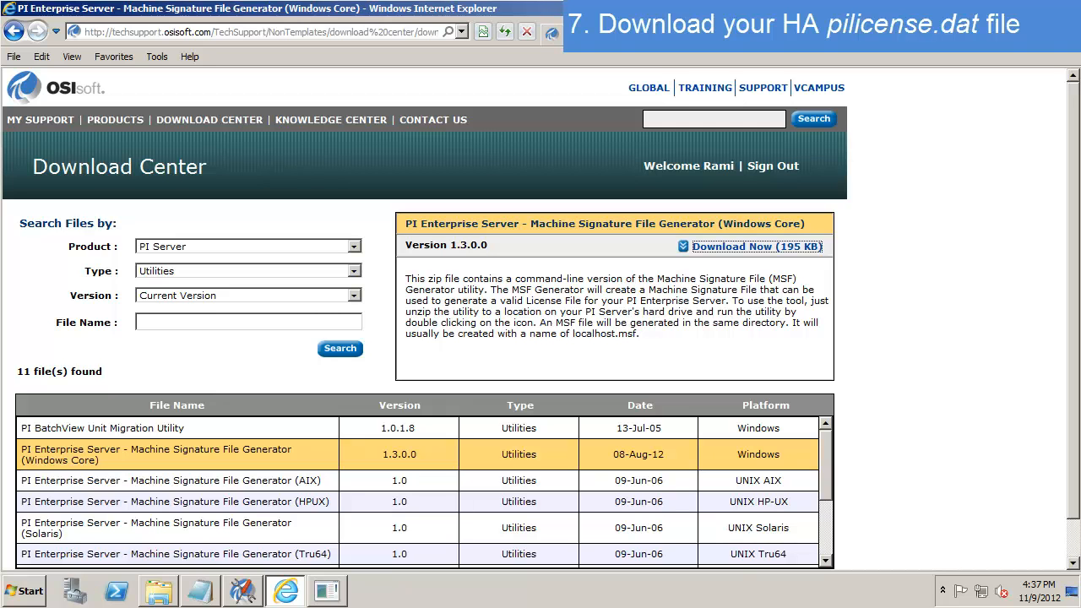
click(1040, 8)
click(413, 280)
click(159, 589)
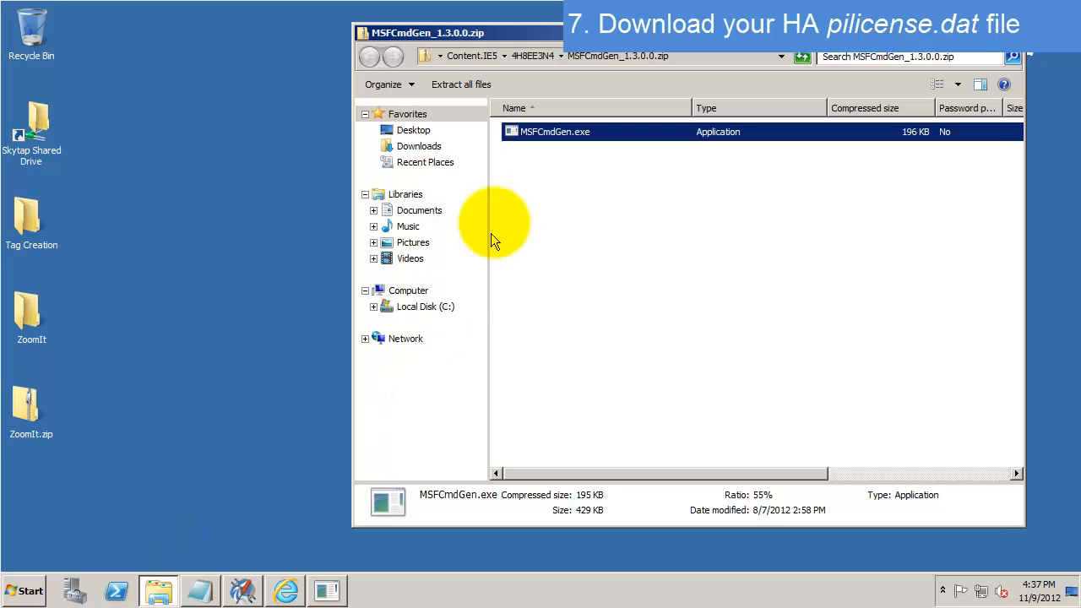
- Open C:\PI Install Kits\pilicense in Windows Explorer and reposition the window
click(404, 306)
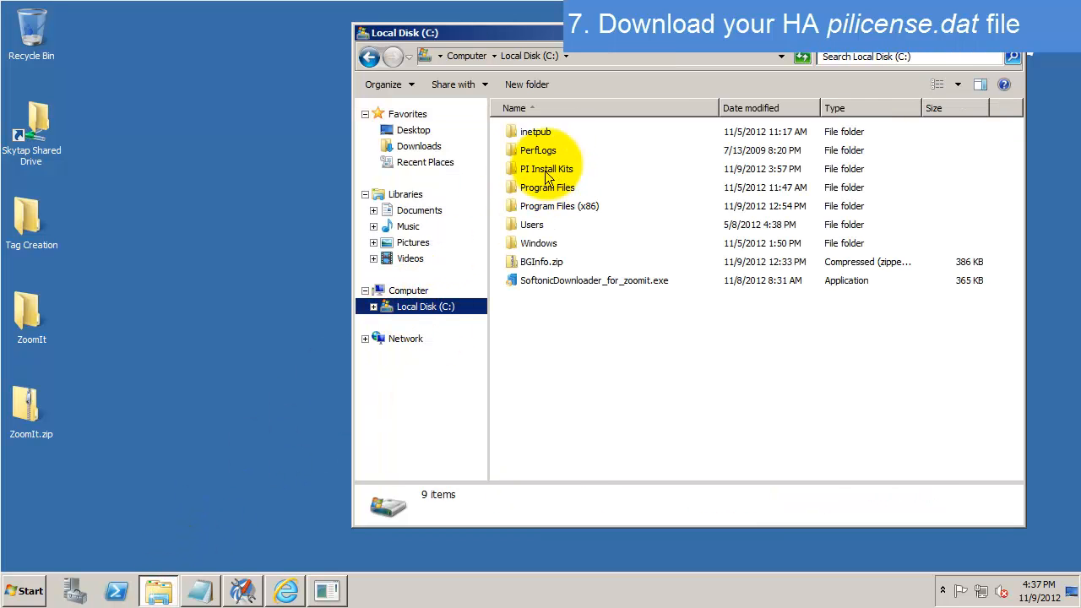
double_click(544, 165)
double_click(545, 225)
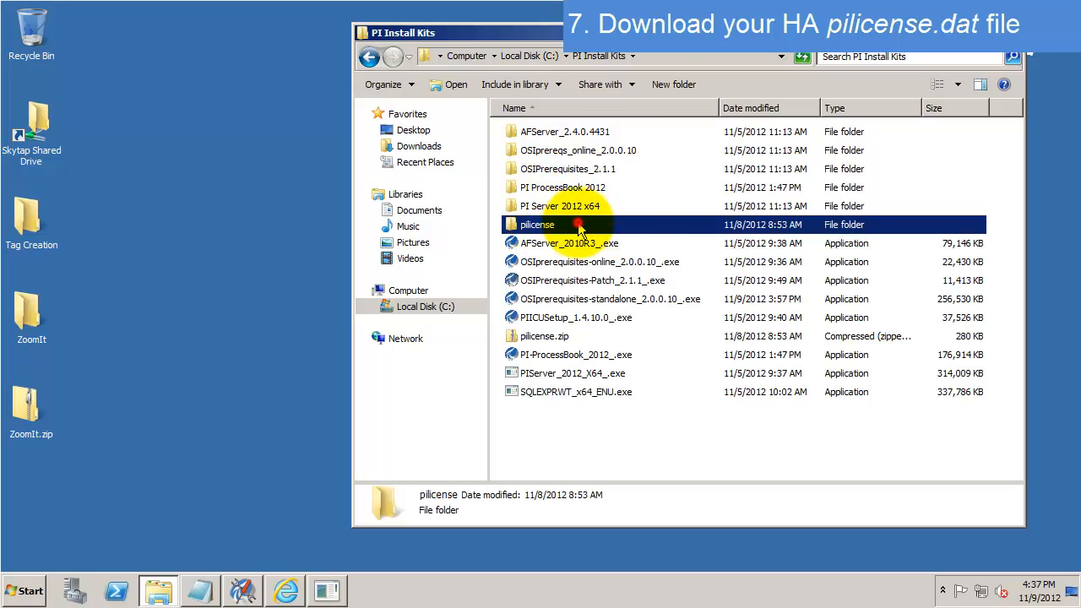
drag(697, 34, 587, 30)
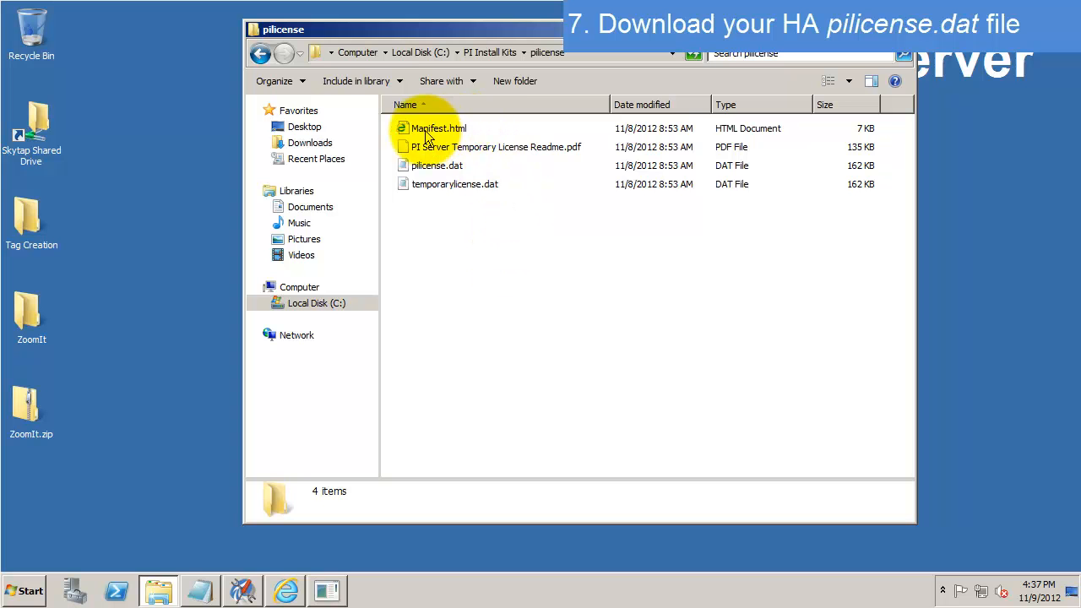
- Compare the details of pilicense.dat and temporarylicense.dat, selecting temporarylicense.dat
click(572, 147)
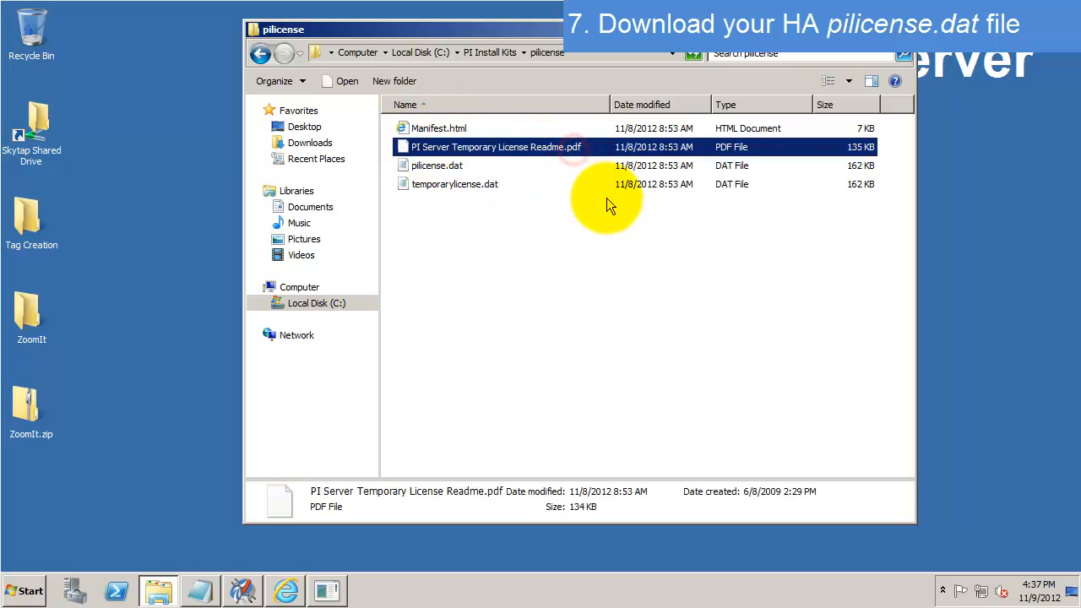
click(477, 167)
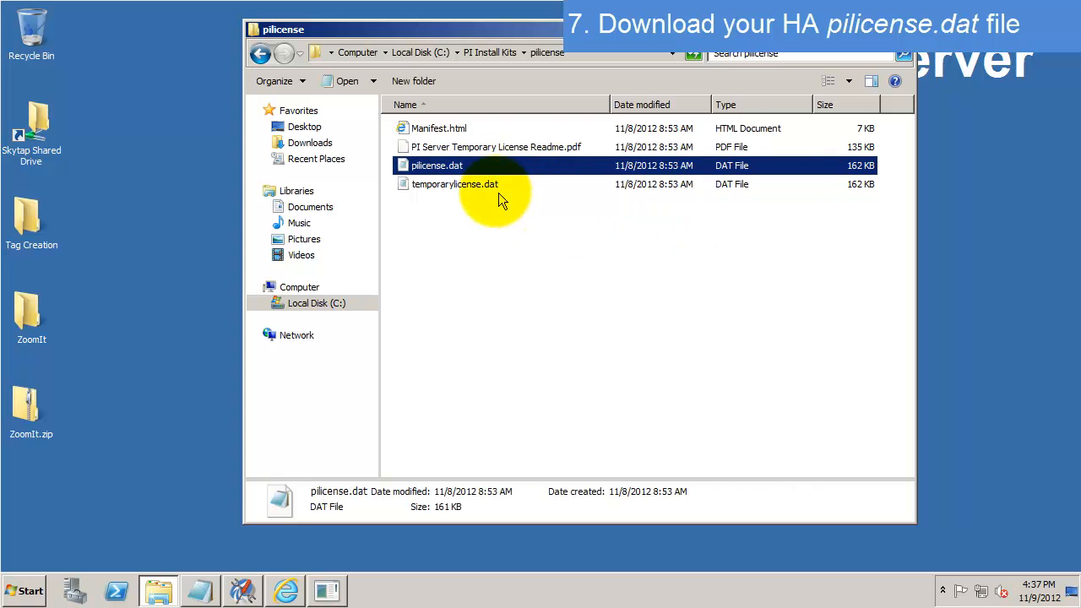
click(488, 184)
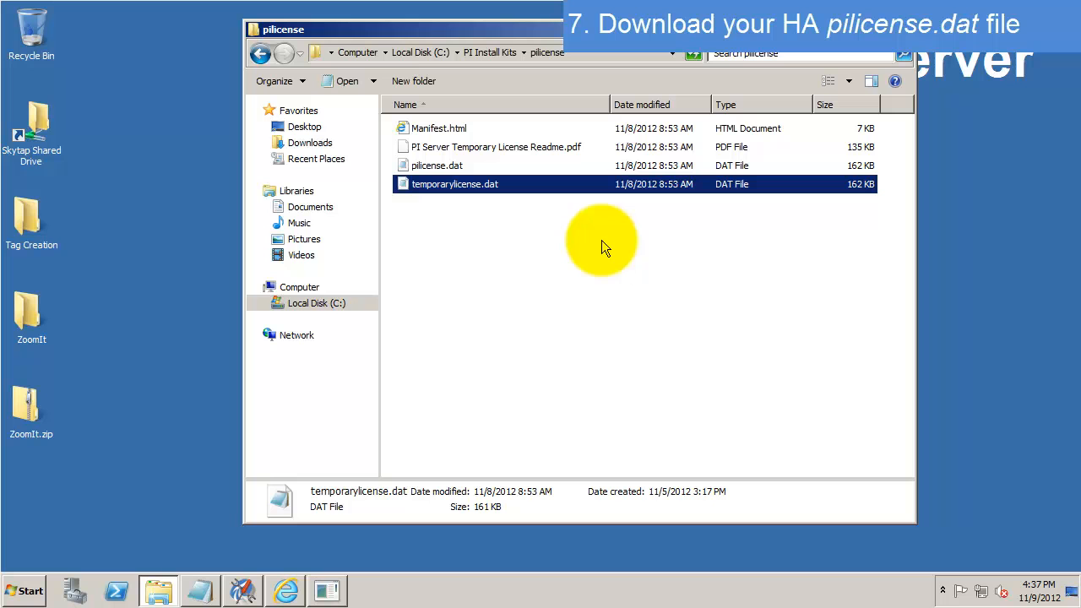
click(457, 165)
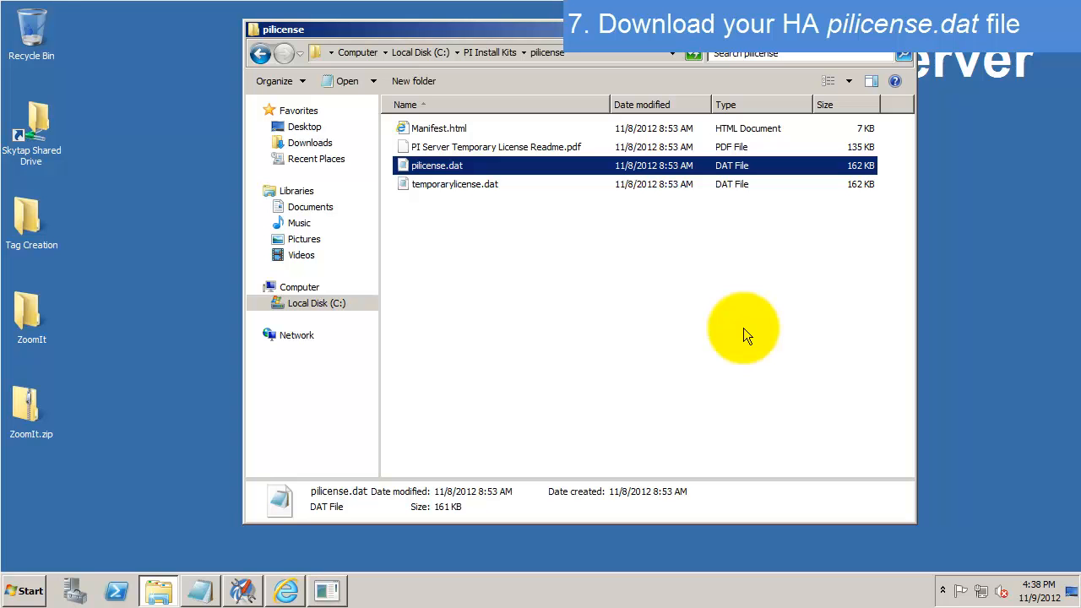
click(467, 187)
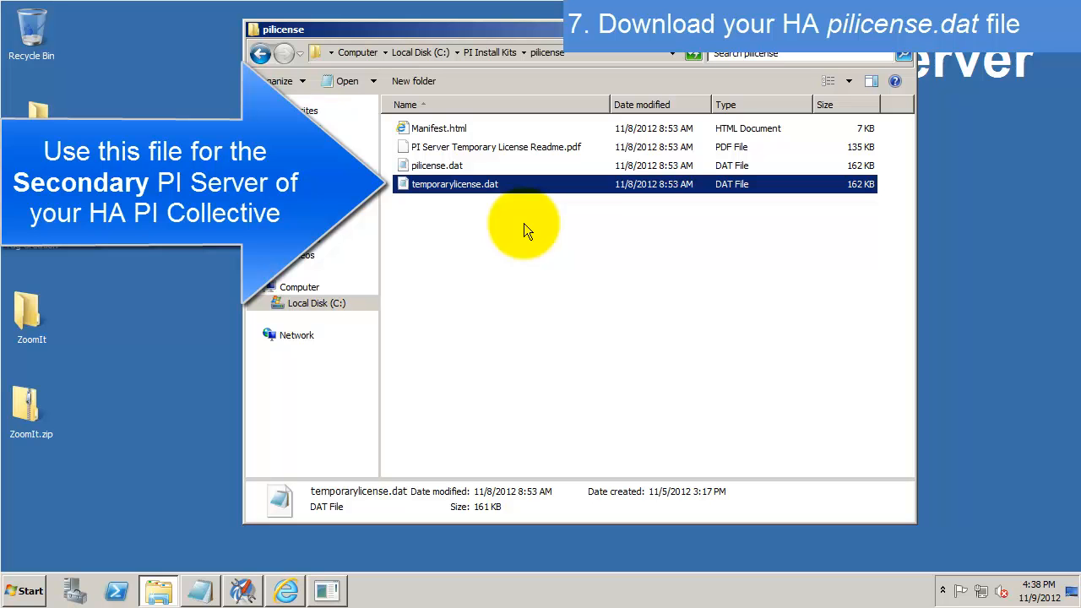
- Copy temporarylicense.dat and paste it into \\walnut\c$\PI Install Kits
right_click(476, 185)
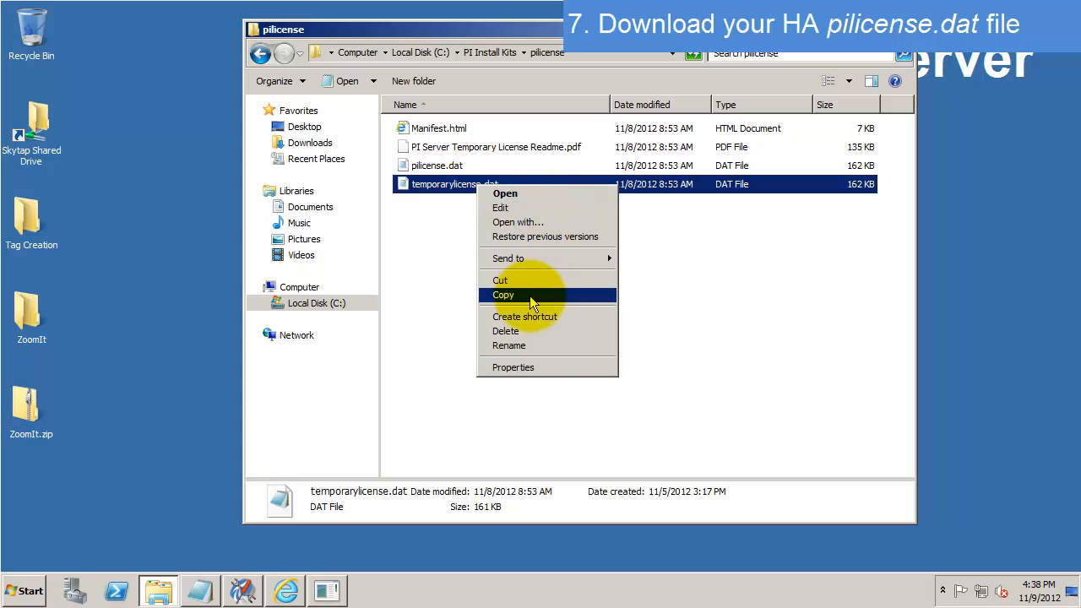
click(503, 295)
click(592, 54)
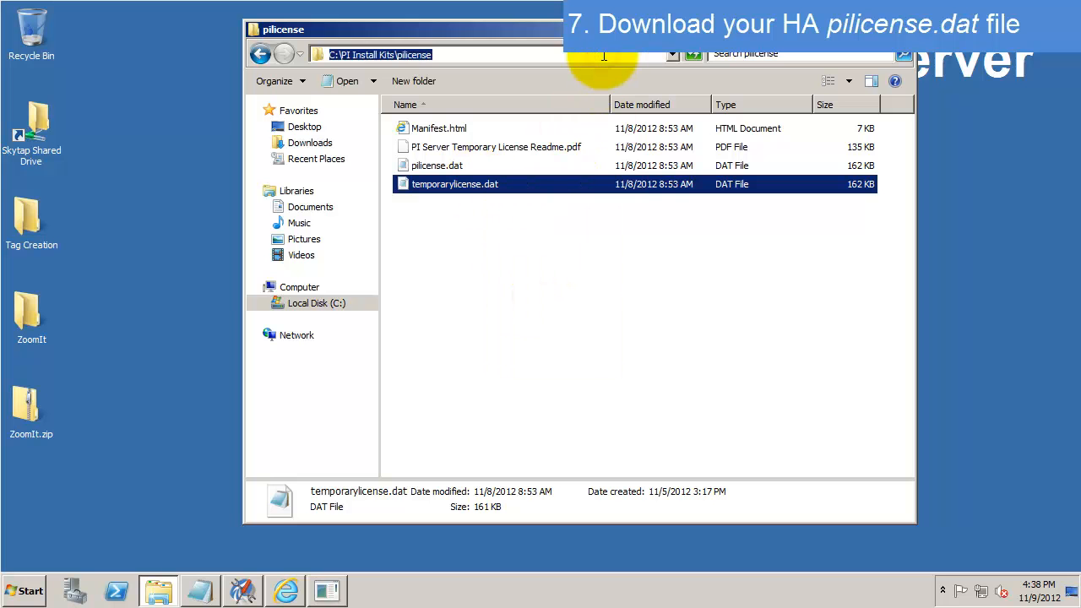
text(\walnut\)
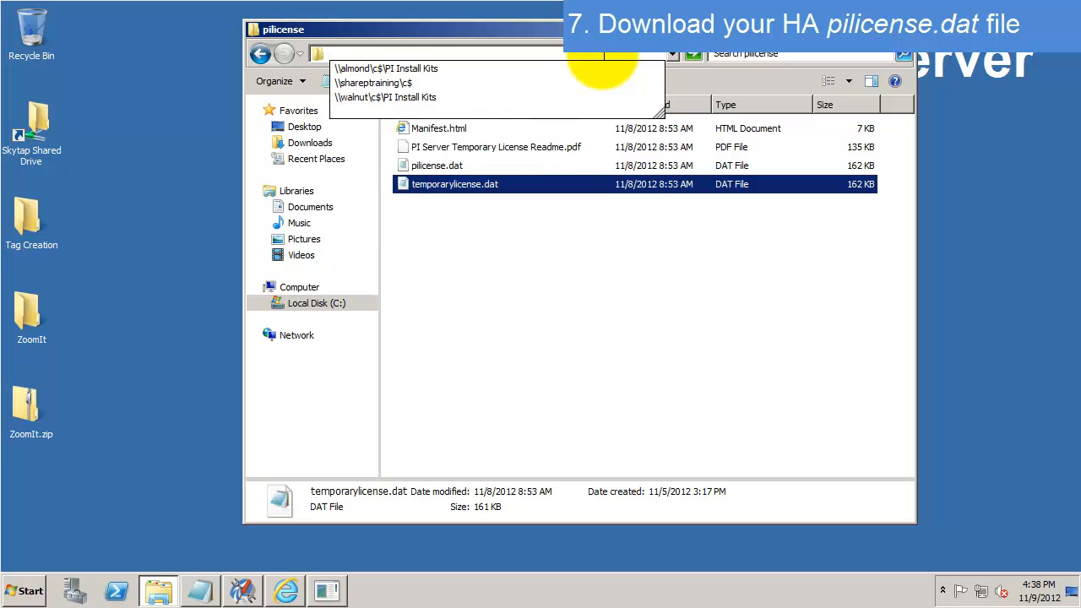
key(Down)
key(Return)
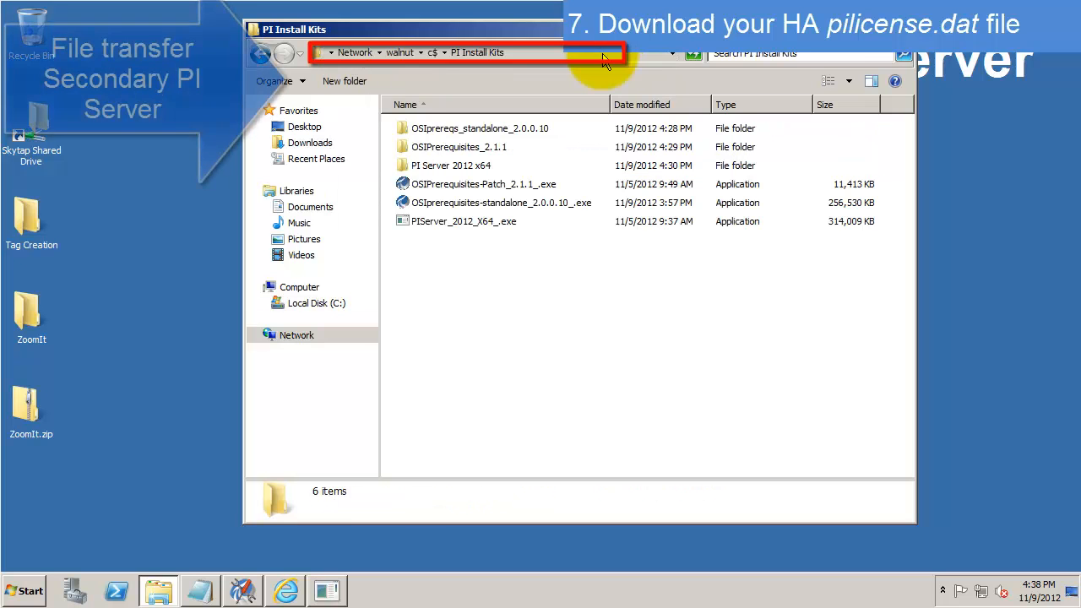
key(ctrl+v)
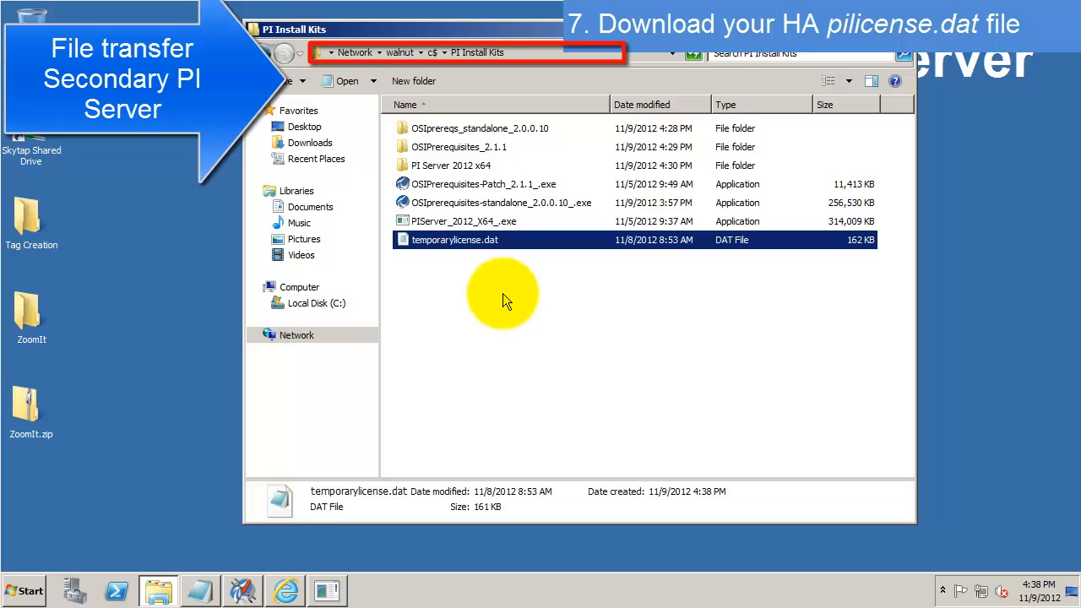
- Rename the copied file to pilicense.dat
click(448, 241)
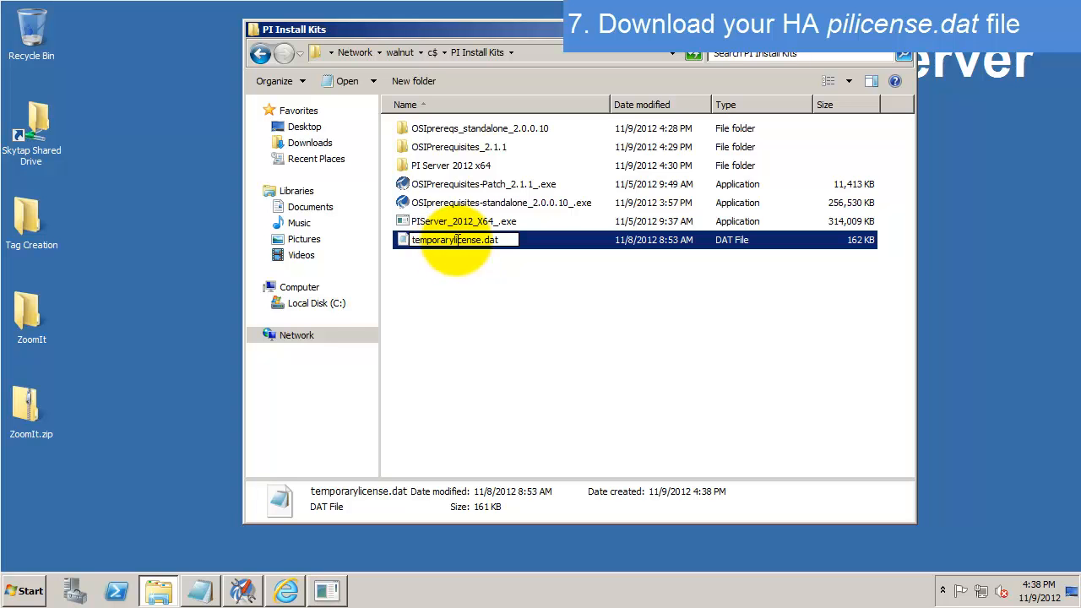
drag(456, 240, 355, 252)
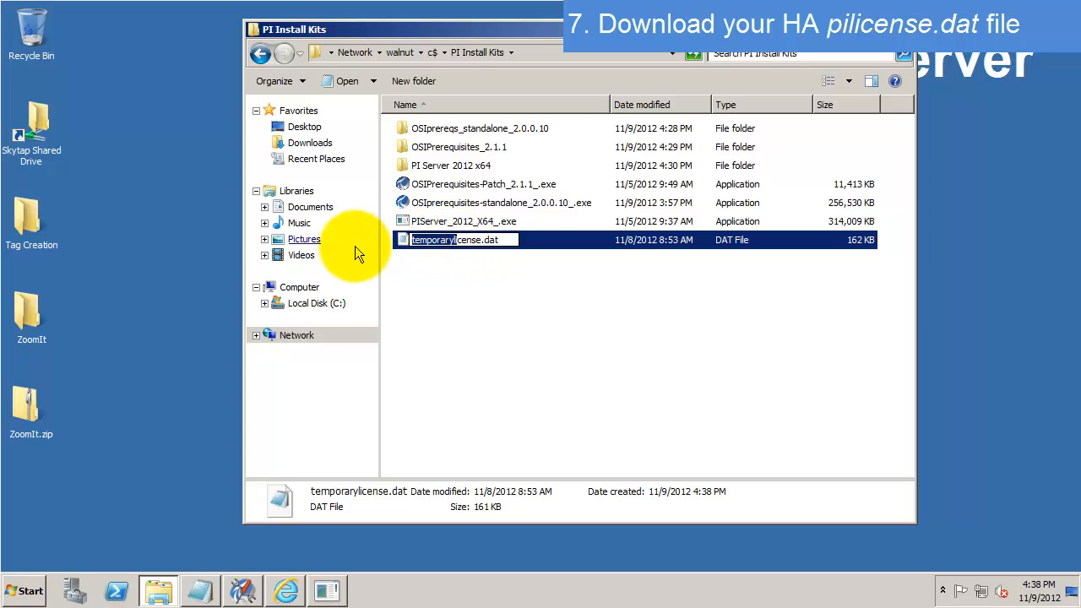
text(pil)
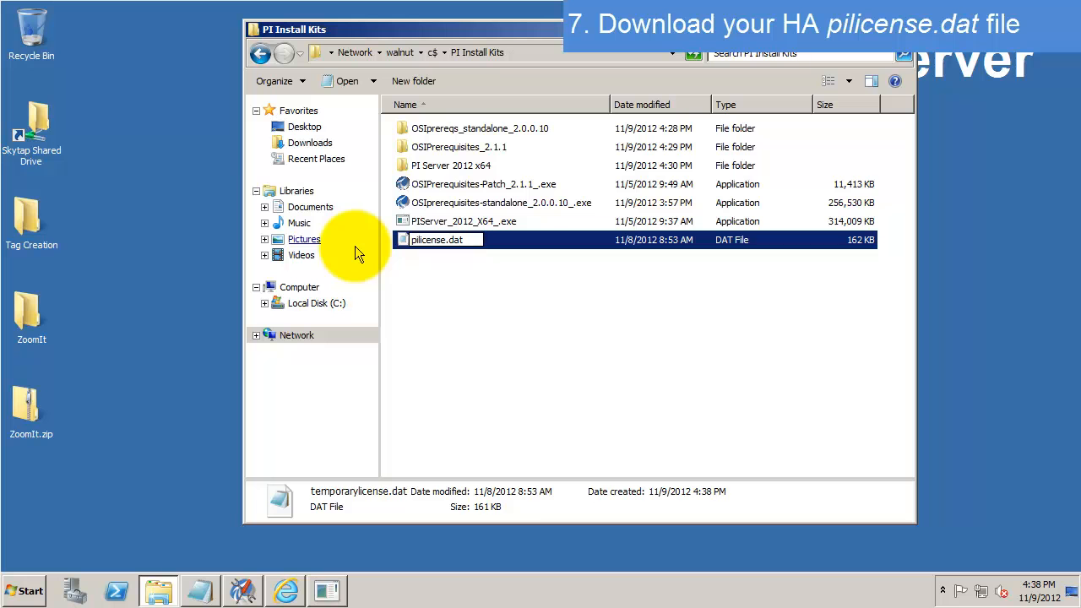
key(Return)
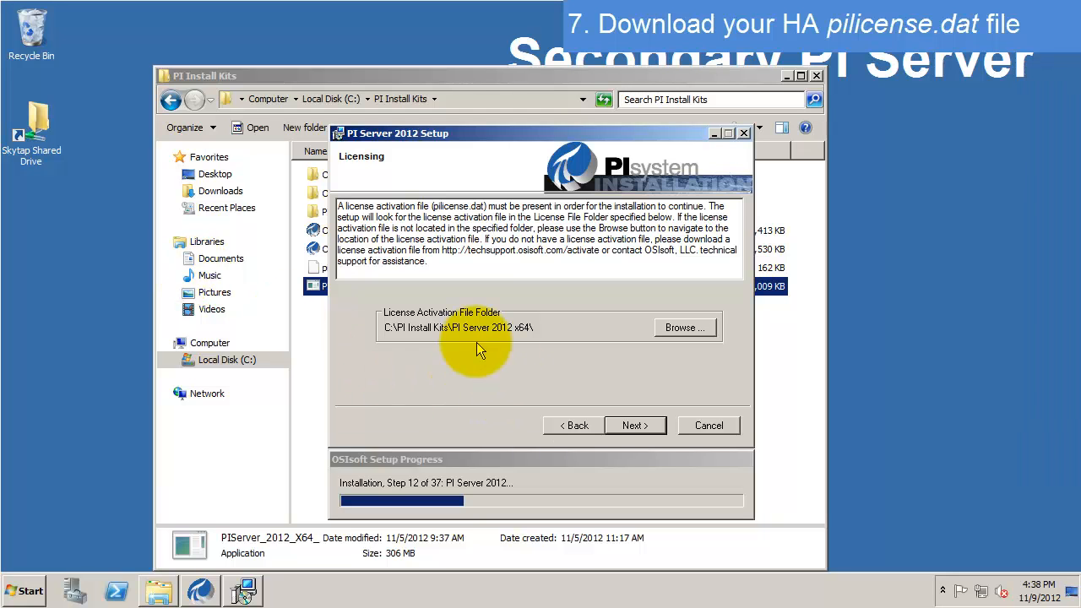
- Set C:\PI Install Kits\ as the license folder, continue, and focus the empty AF Server field
click(686, 329)
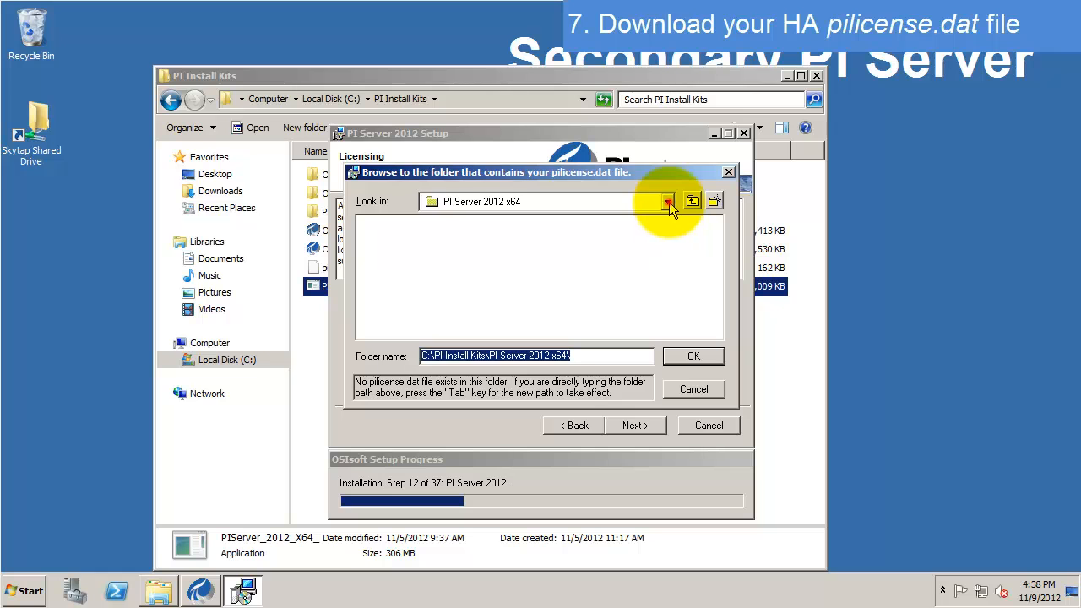
click(667, 201)
click(492, 253)
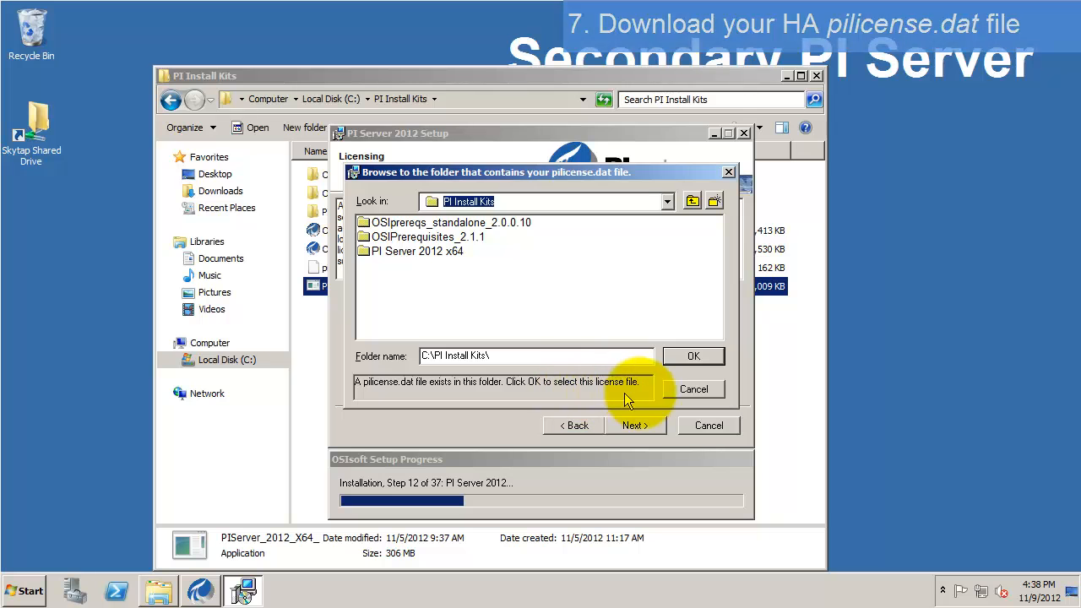
click(693, 356)
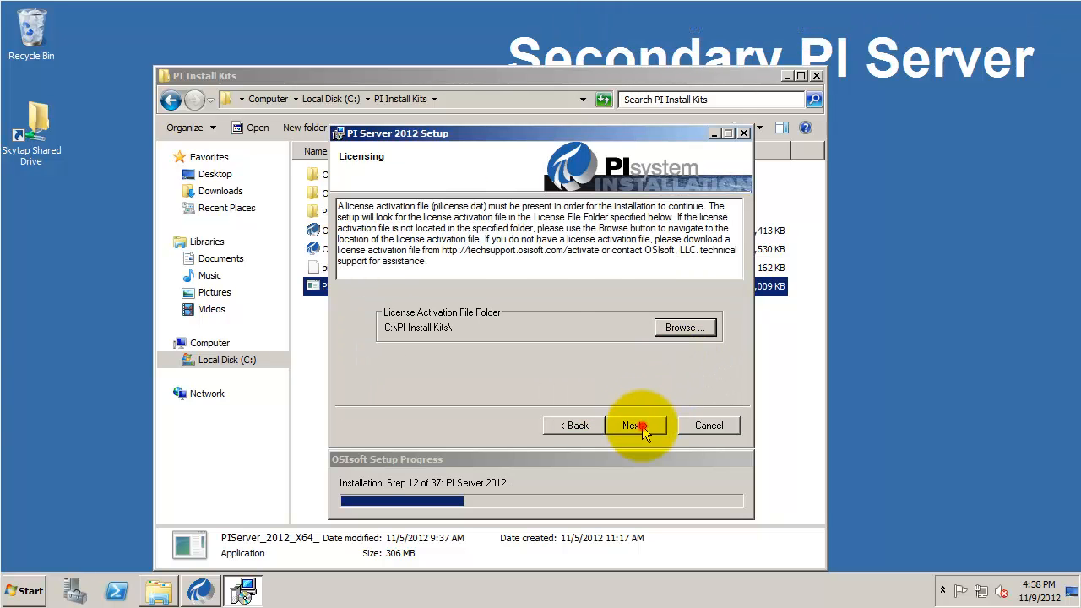
click(635, 426)
click(465, 324)
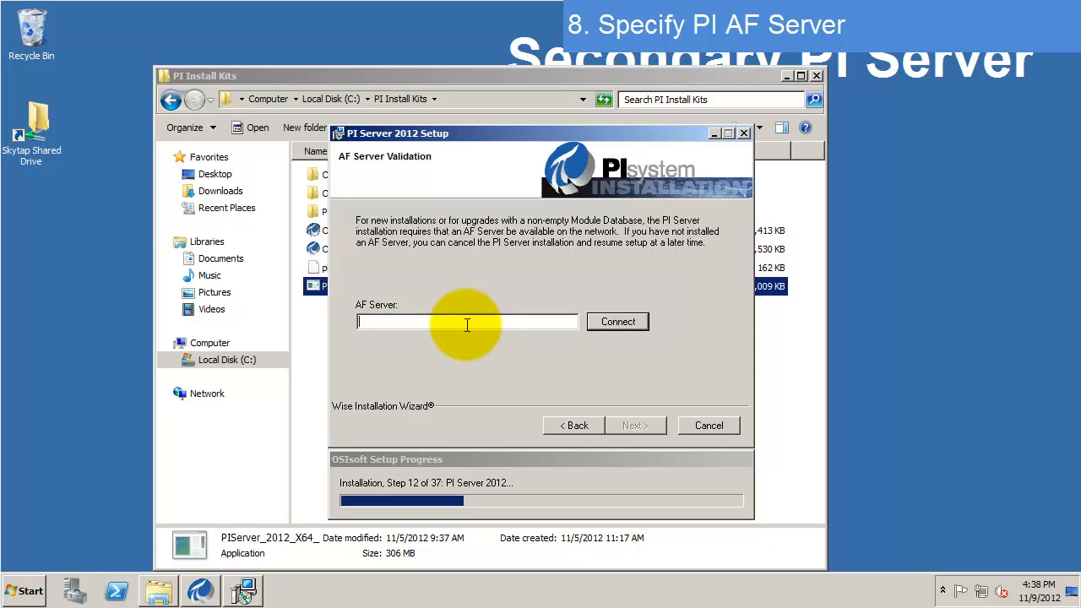
- Validate the connection to AF server CHESTNUT and continue once it succeeds
text(CHESTNUT)
click(617, 324)
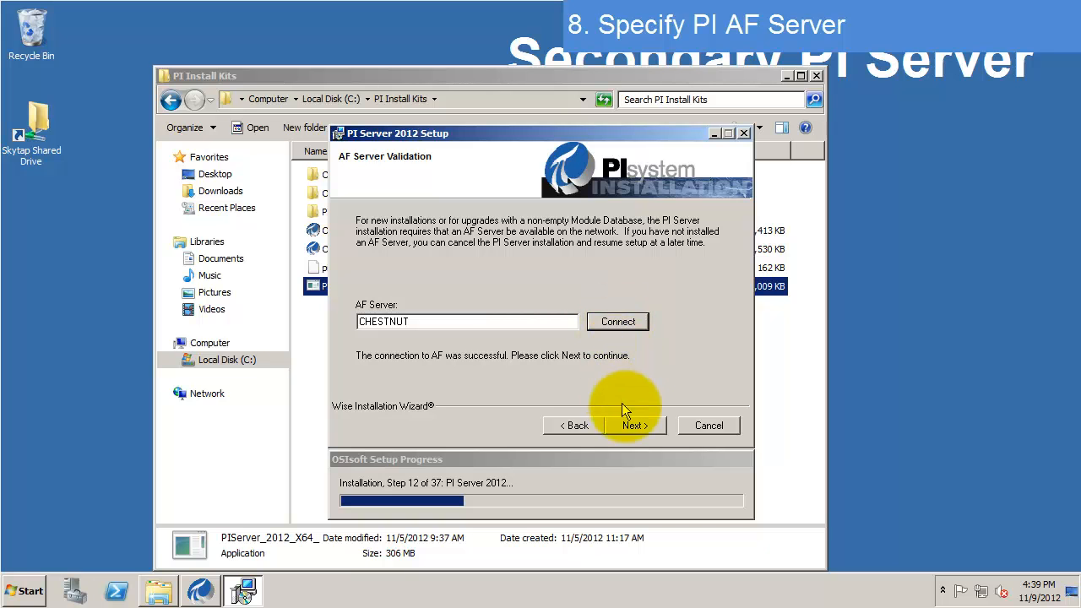
click(636, 425)
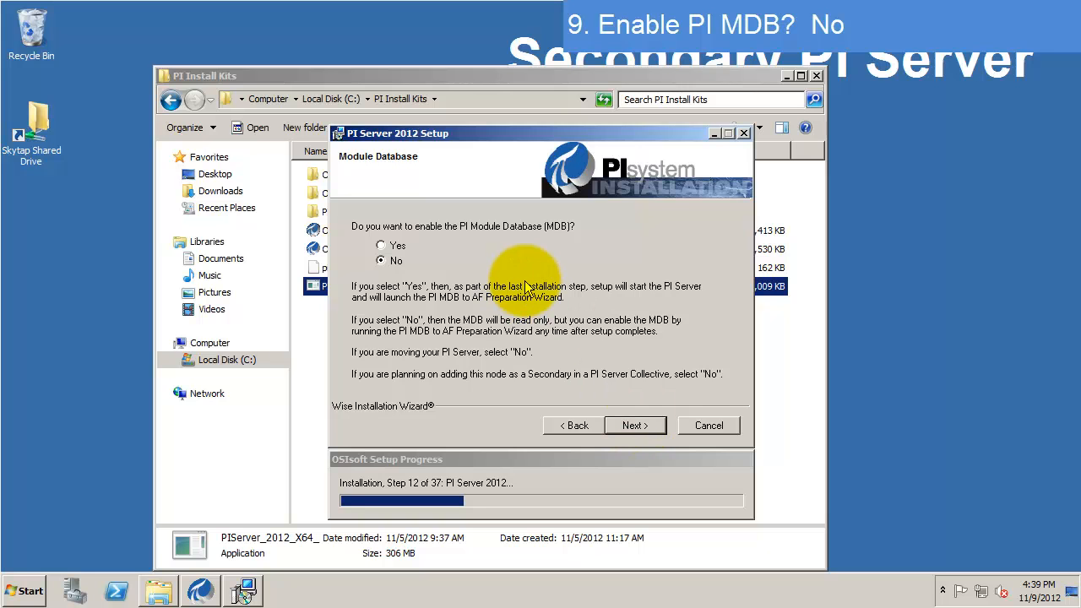
- Keep PI Module Database set to No and continue to Destination Folders
click(642, 425)
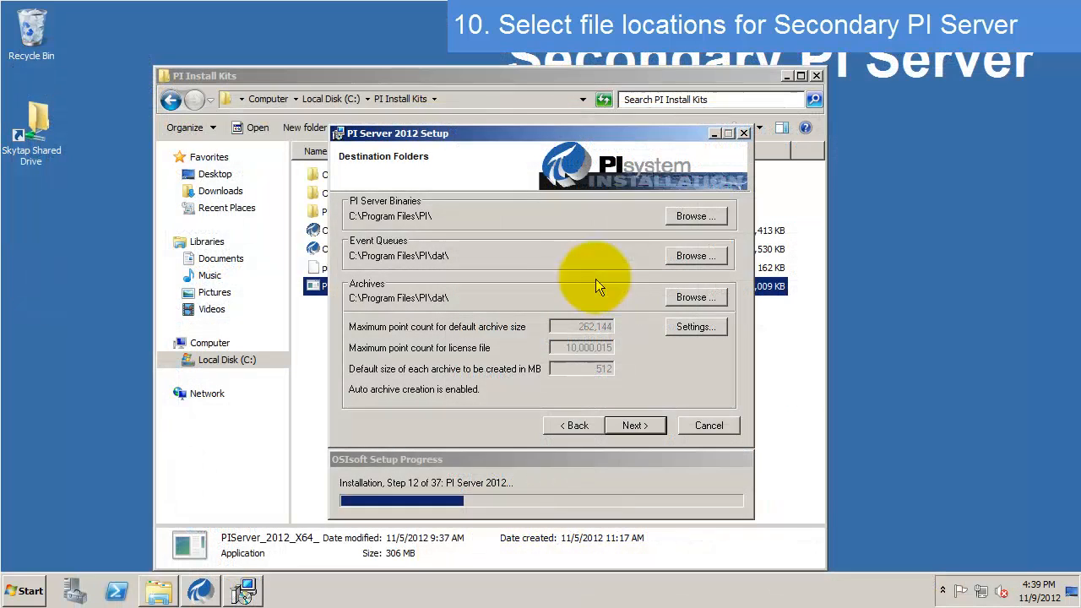
- Change the event queues folder to C:\Program Files\PI\queues\
click(437, 217)
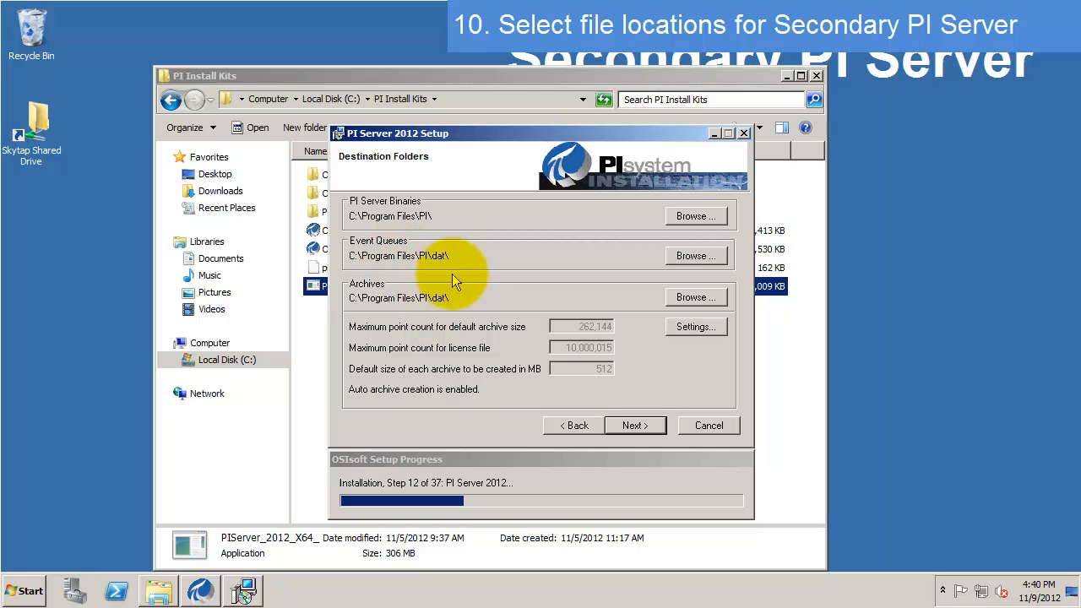
click(687, 256)
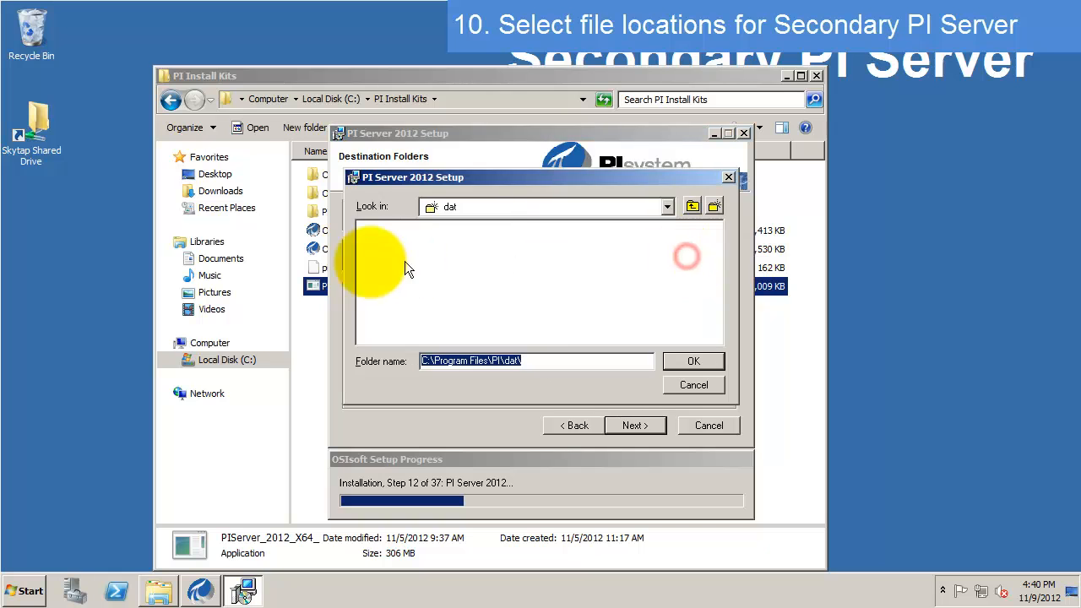
click(530, 362)
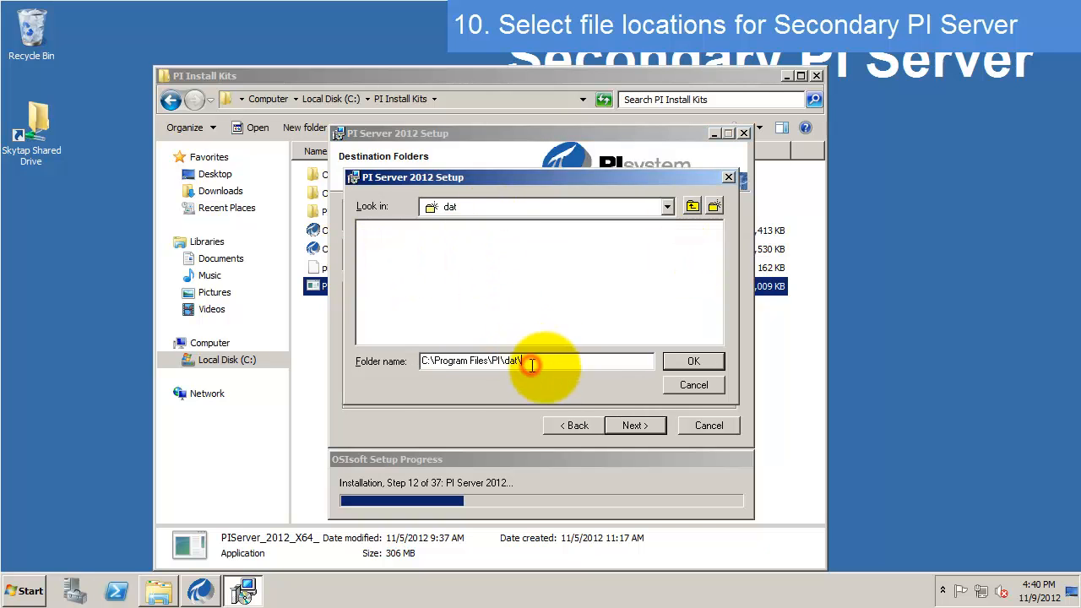
key(BackSpace)
key(BackSpace)
key(BackSpace)
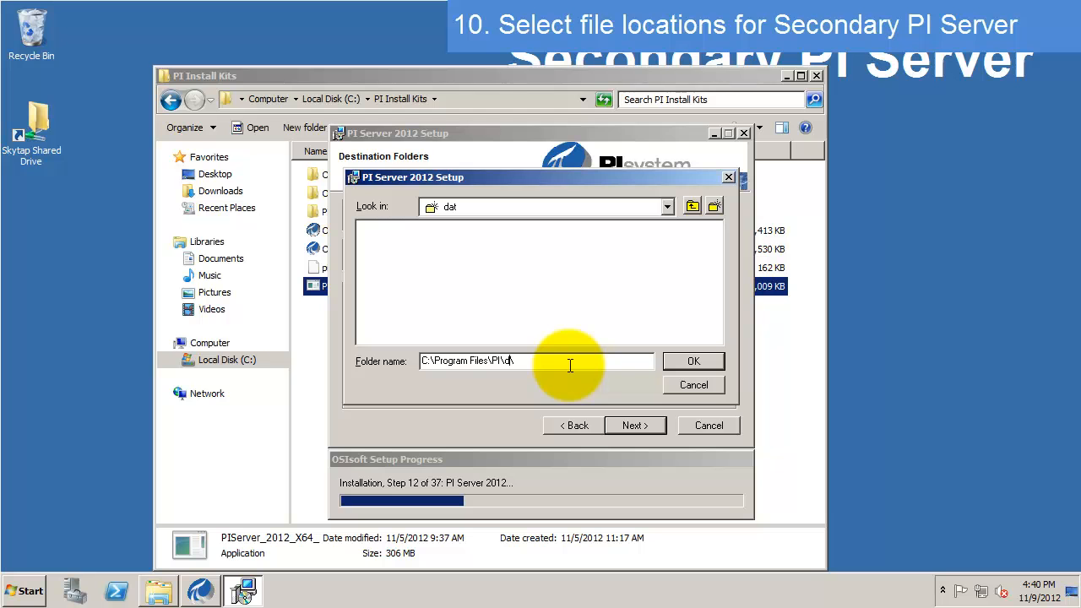
text(queues\)
click(693, 361)
- Change the archives folder to C:\Program Files\PI\arc\ and open the archive settings
click(693, 297)
click(572, 361)
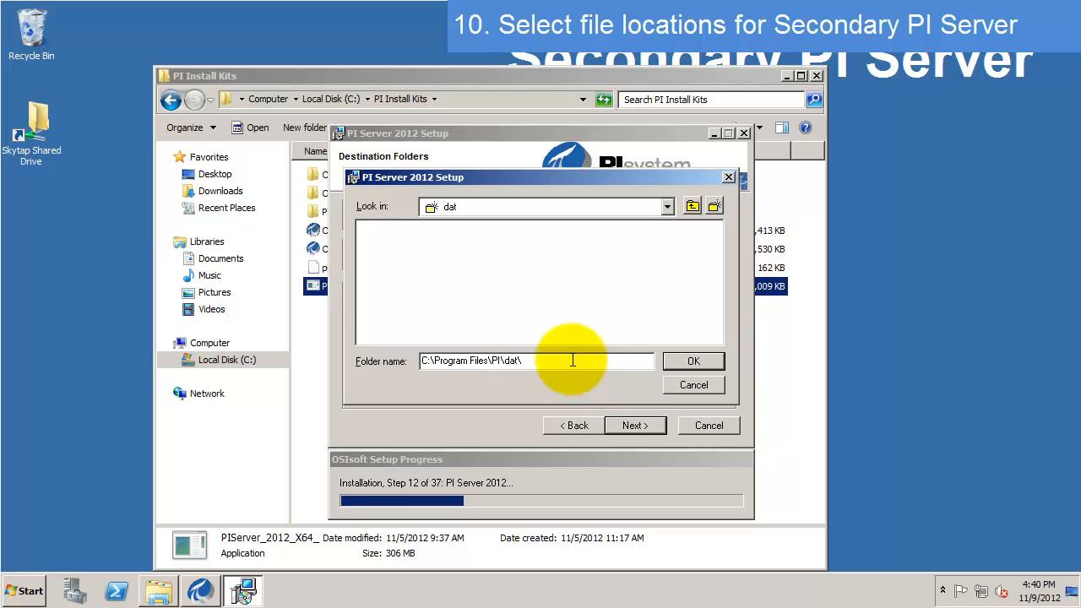
key(BackSpace)
key(BackSpace)
key(BackSpace)
key(BackSpace)
text(arc)
click(694, 361)
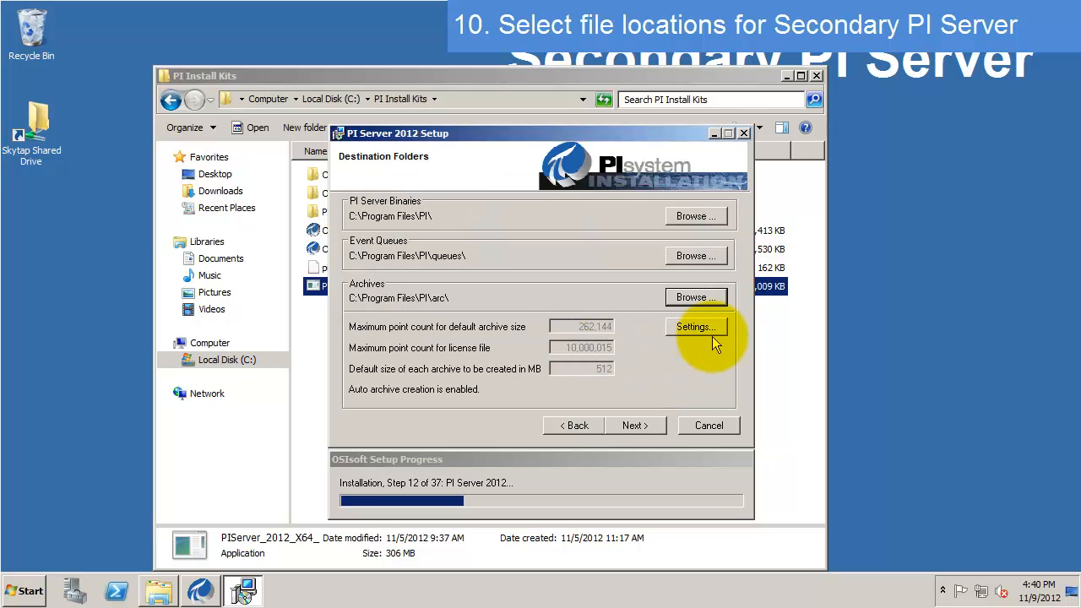
click(712, 334)
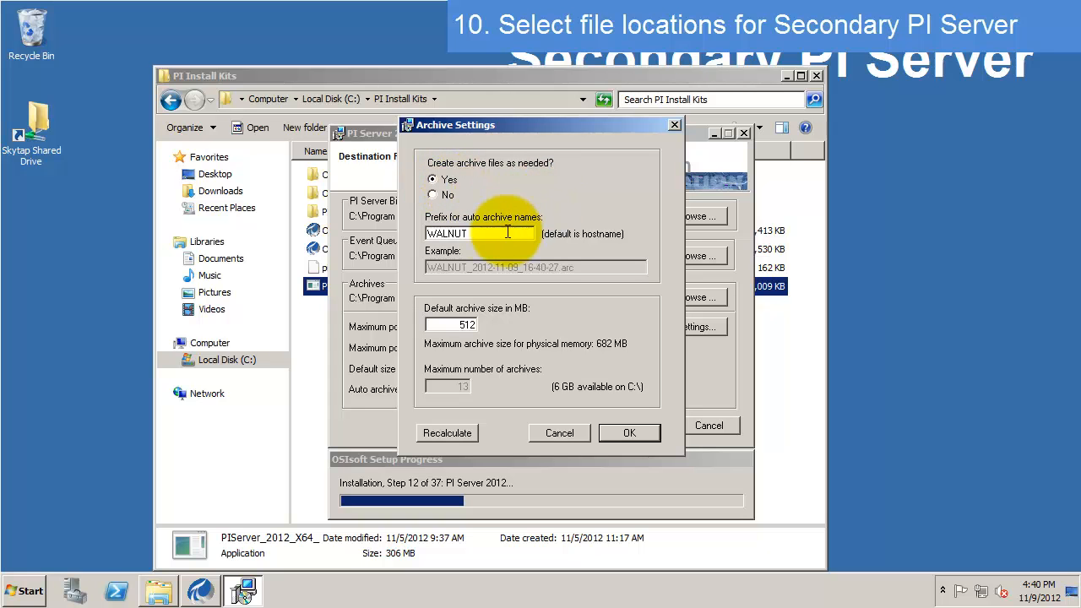
- Accept archive prefix WALNUT with 512 MB archives and continue past Destination Folders
drag(481, 231, 421, 229)
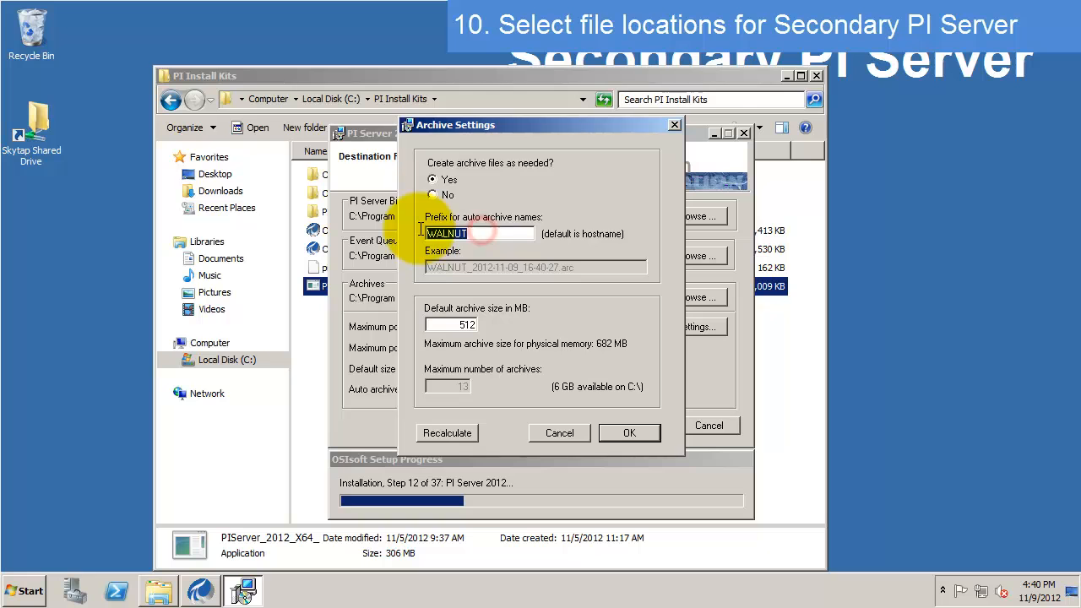
click(493, 234)
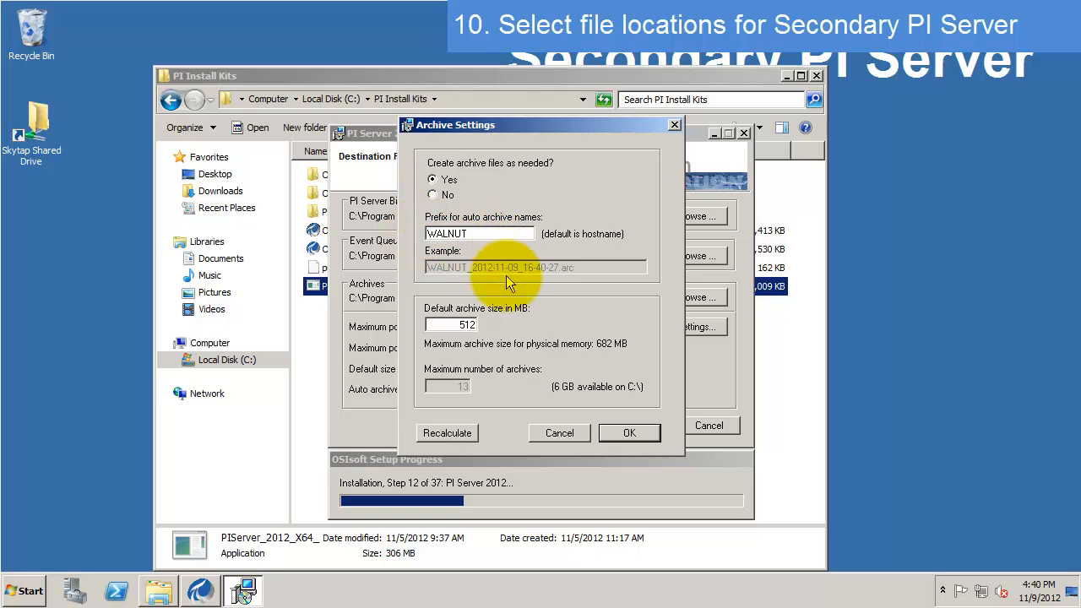
click(586, 268)
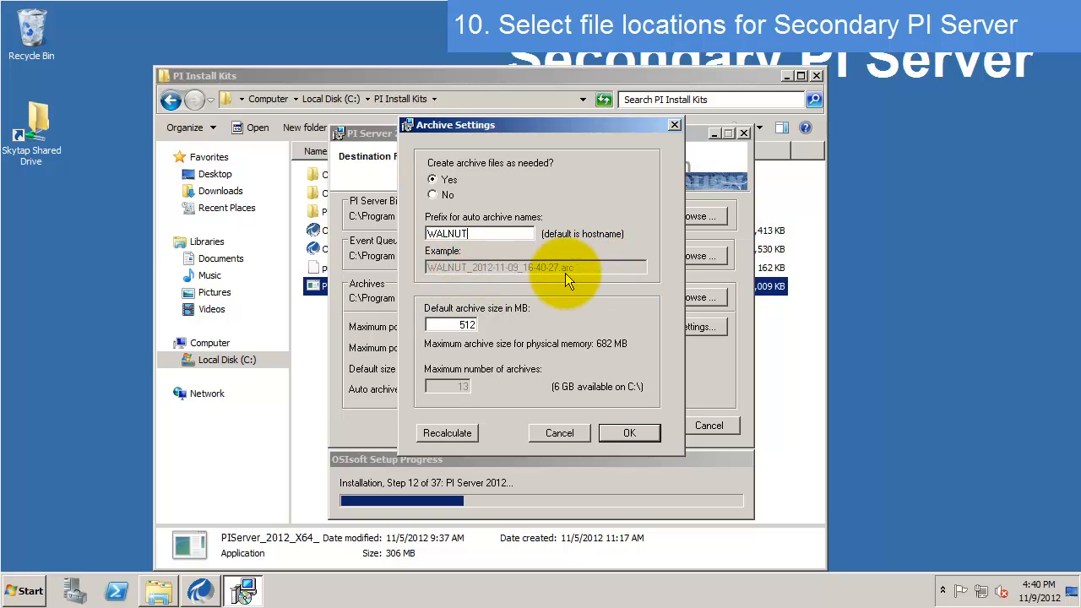
drag(430, 324, 466, 324)
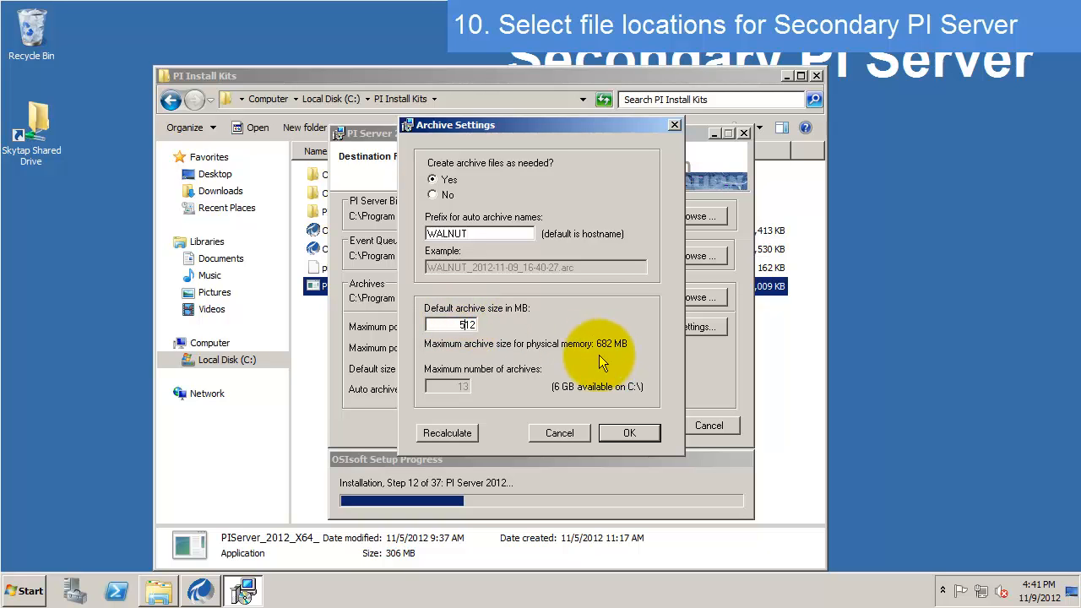
click(624, 434)
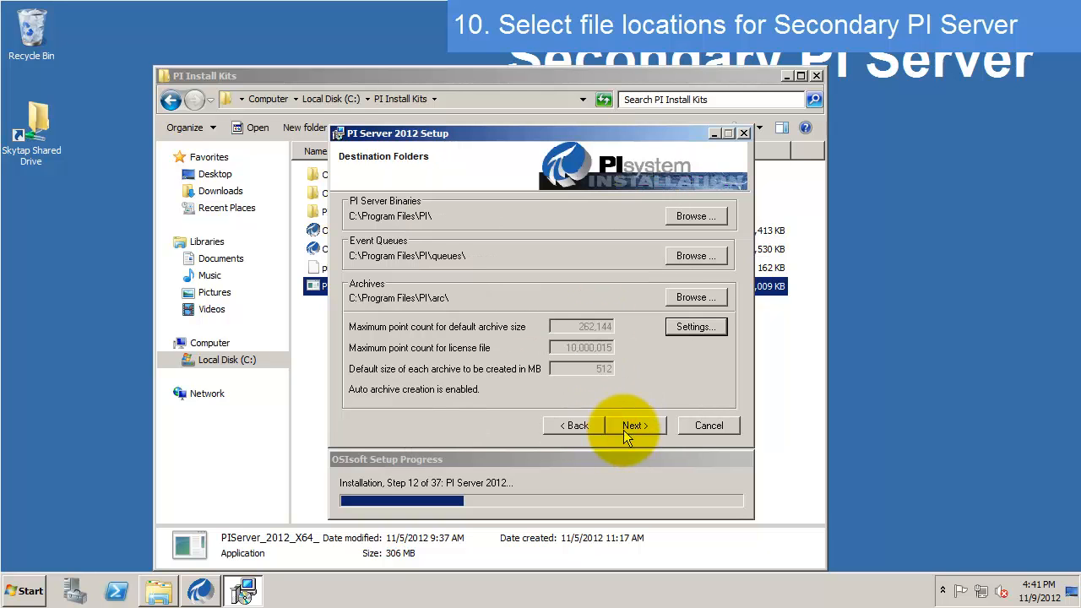
click(632, 426)
- Install PI Server, review the installed modules list, and close the finished setup
click(632, 425)
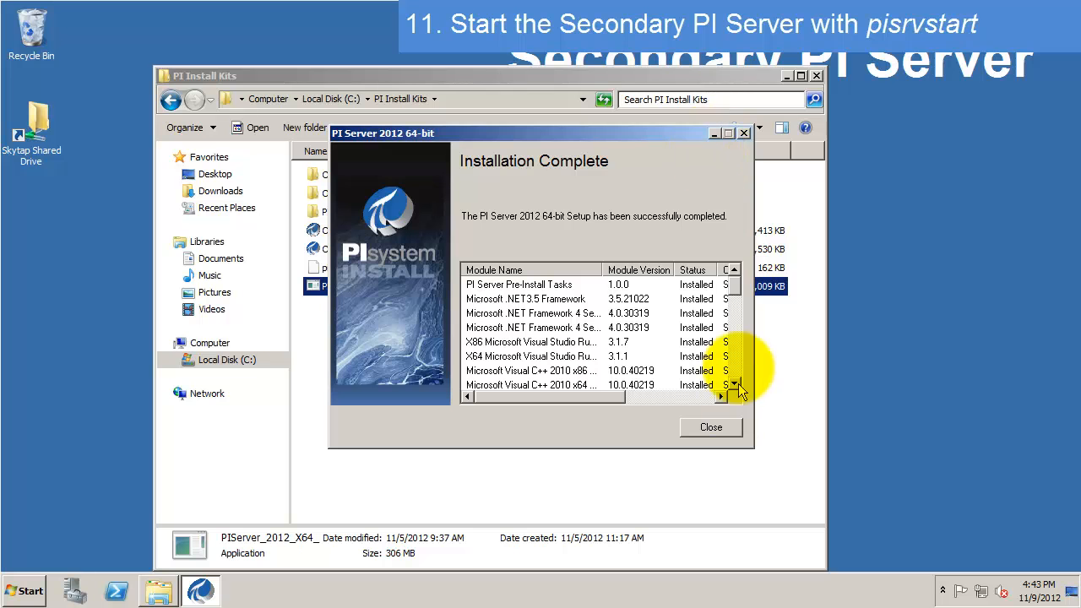
drag(735, 283, 731, 386)
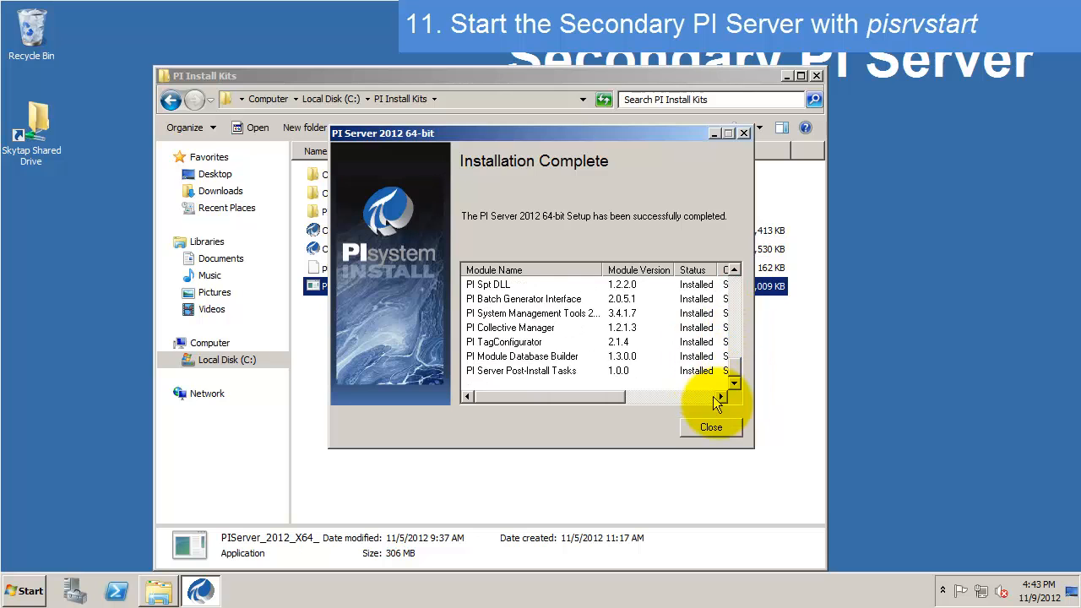
click(724, 428)
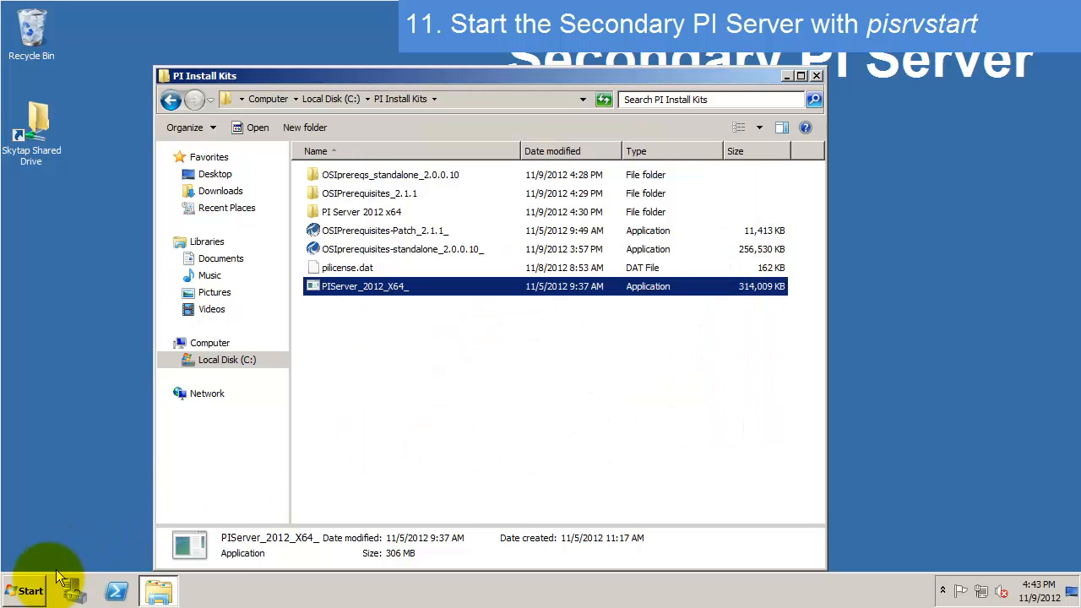
- In an administrator Command Prompt, run pisrvstart from %piserver%\adm to start WALNUT's services
click(31, 591)
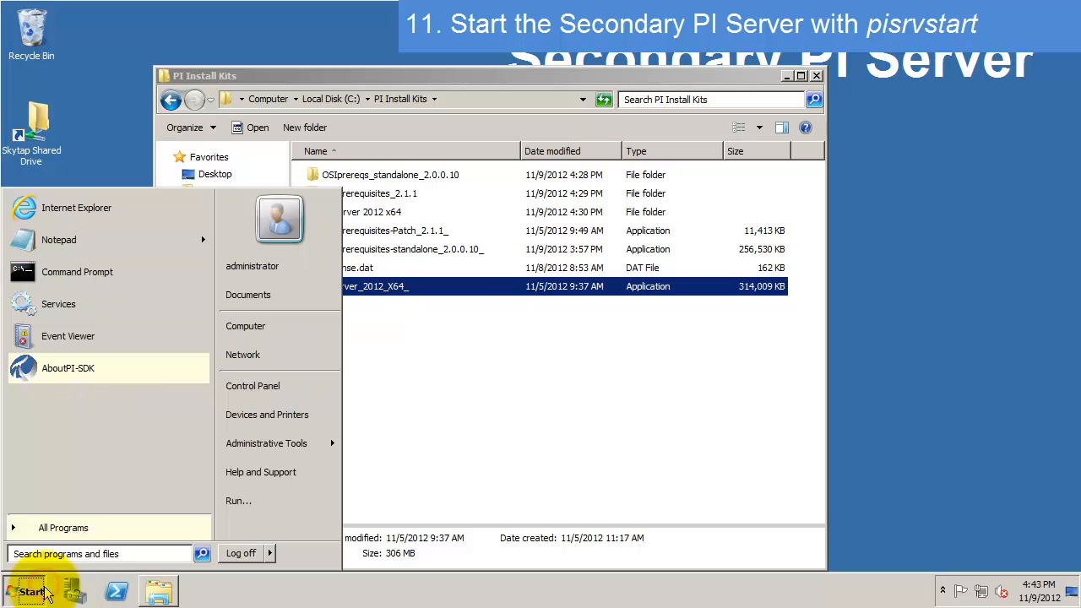
click(126, 274)
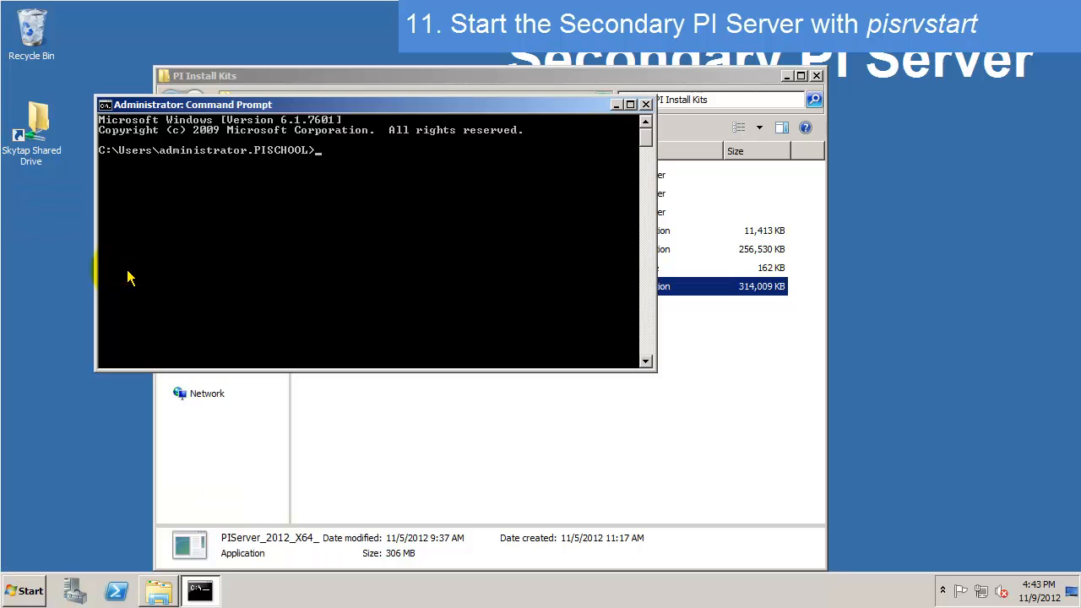
text(cd %piserver%)
key(Return)
text(cd adm)
key(Return)
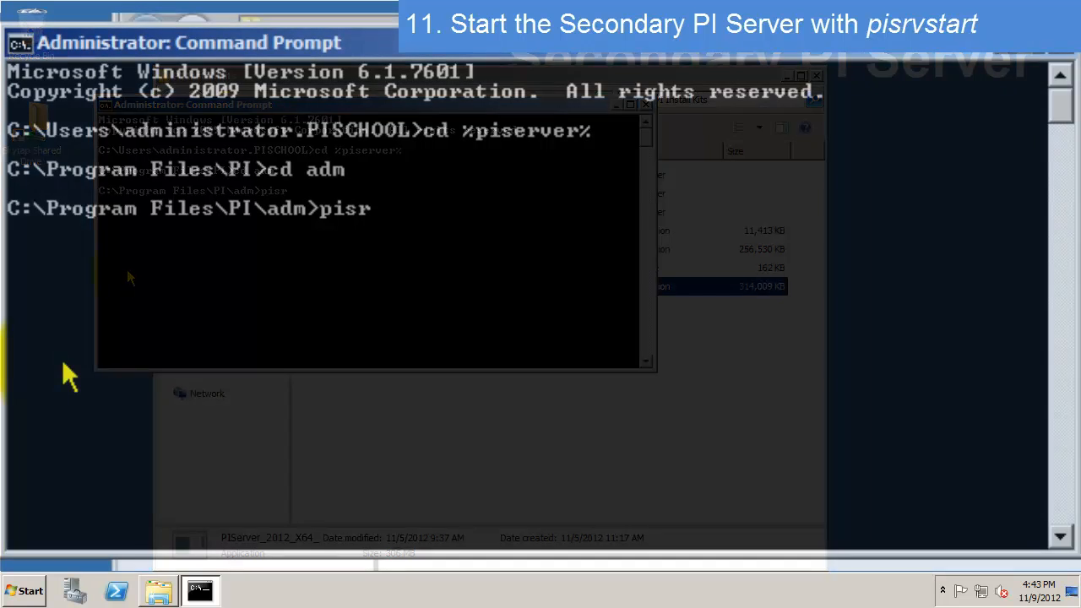
text(vstart)
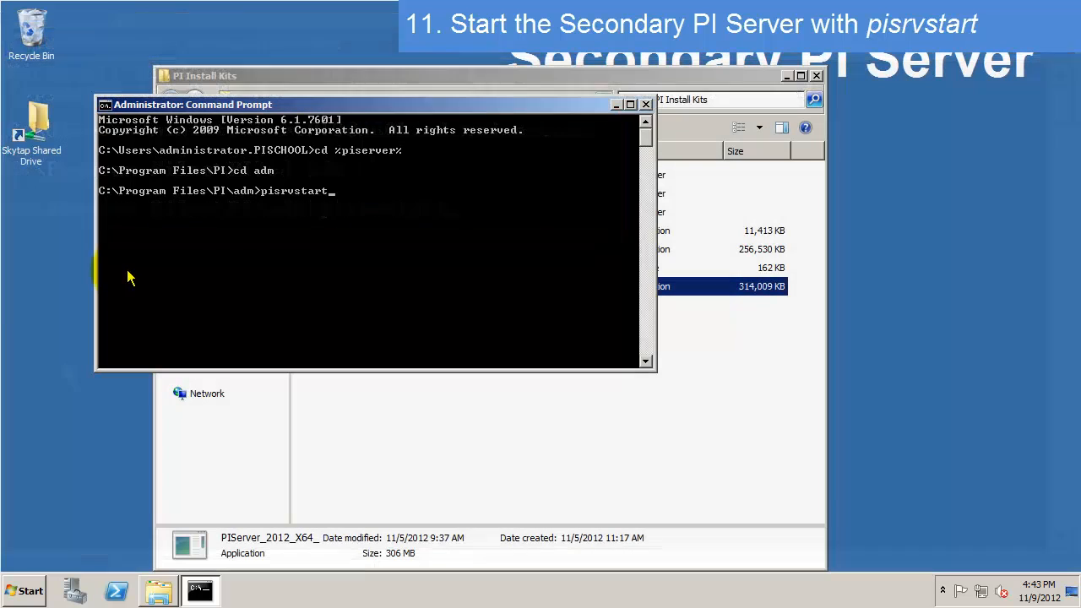
key(Return)
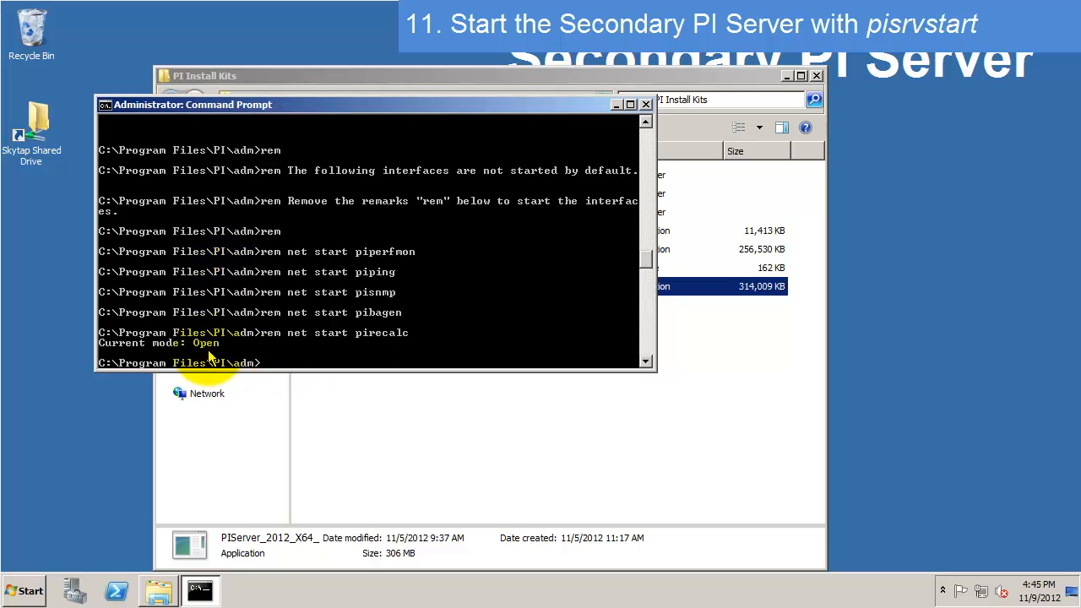
- Launch PI System Management Tools from the PI System program group
click(616, 104)
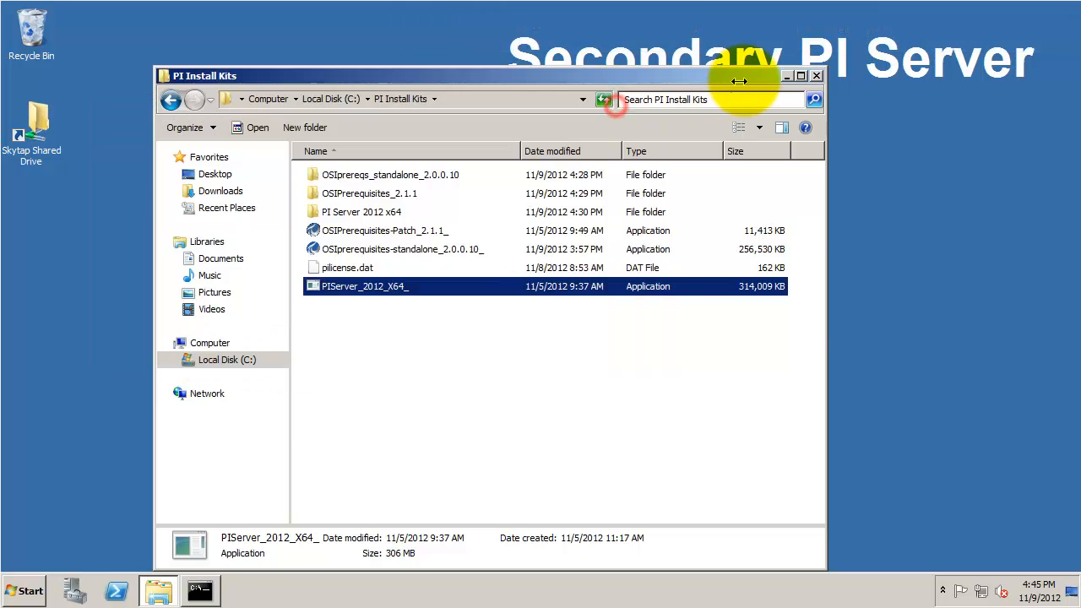
click(786, 76)
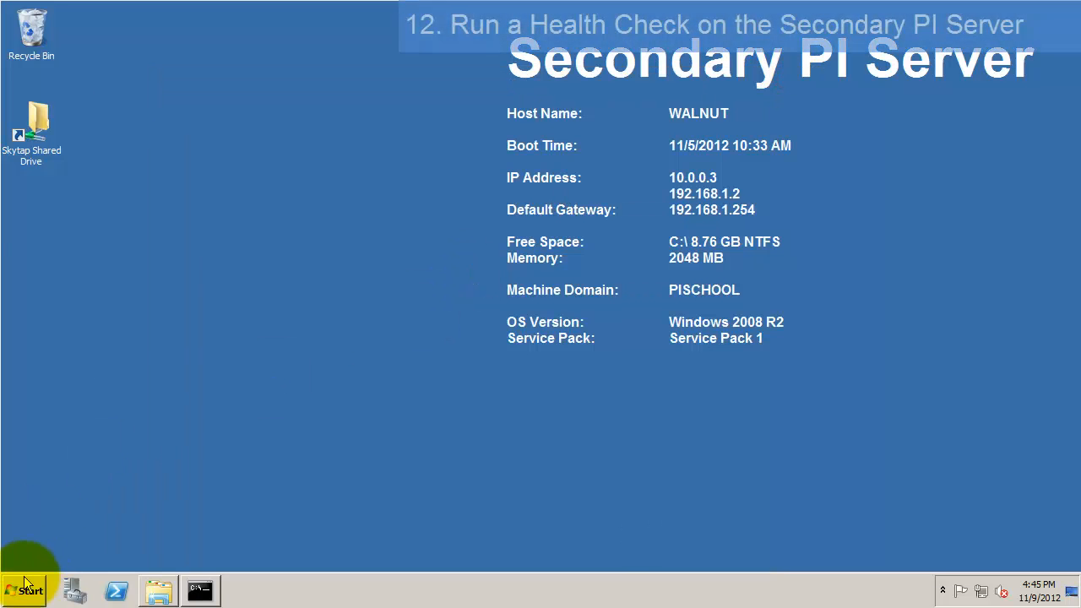
click(25, 583)
click(105, 528)
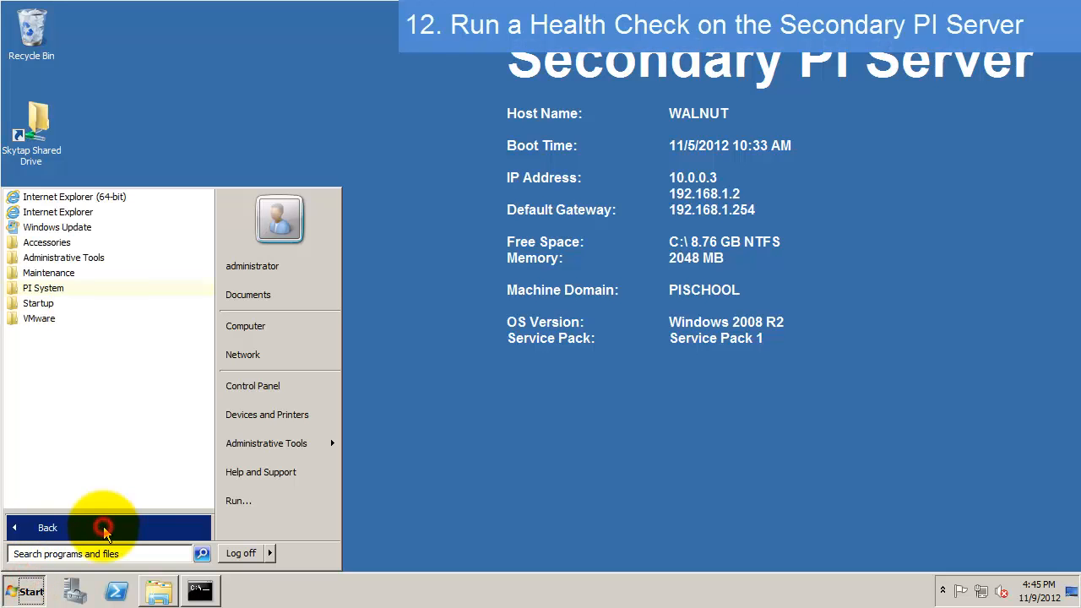
click(51, 288)
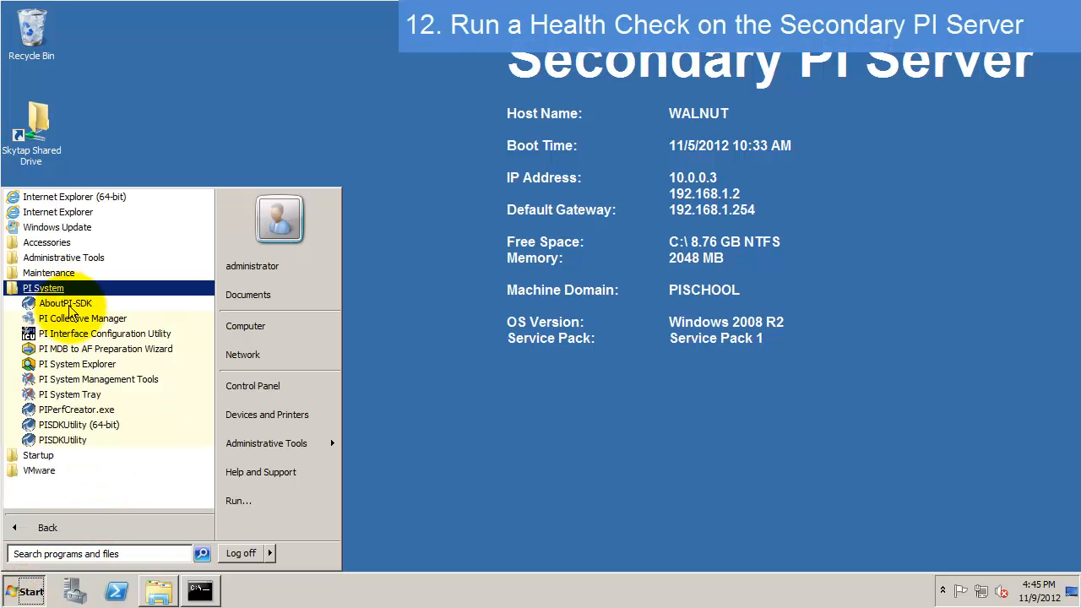
click(86, 377)
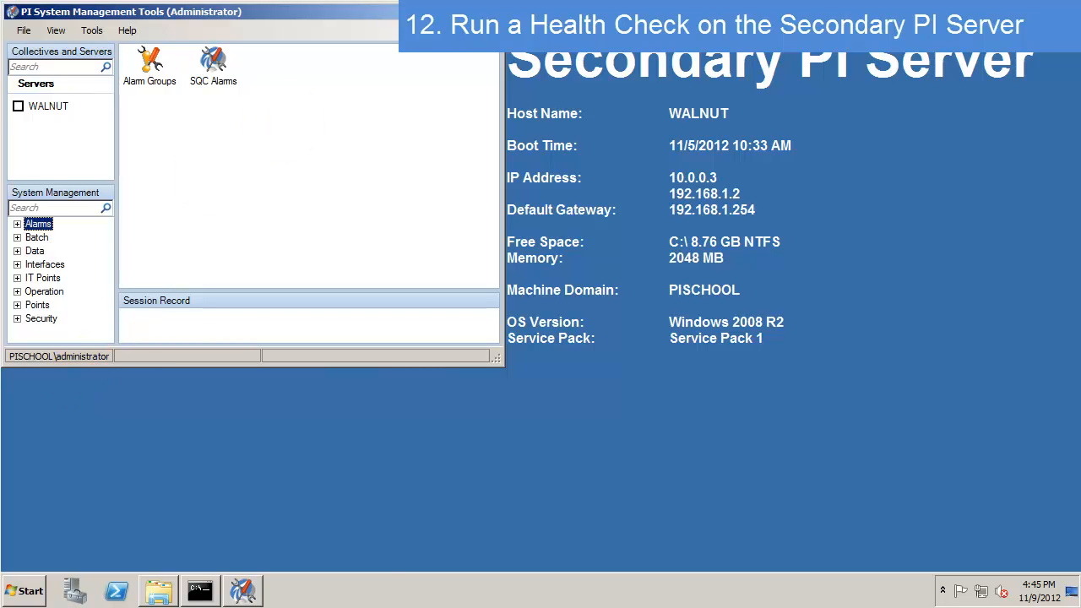
- Maximise the window, connect to WALNUT, and open Data > Current Values
click(466, 11)
click(15, 103)
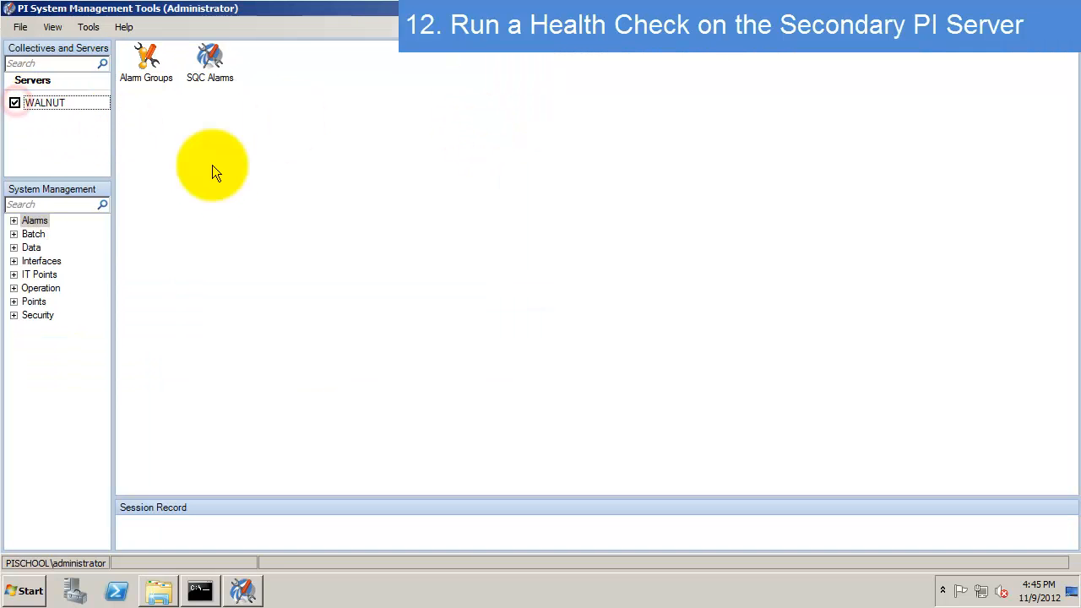
click(14, 248)
click(67, 274)
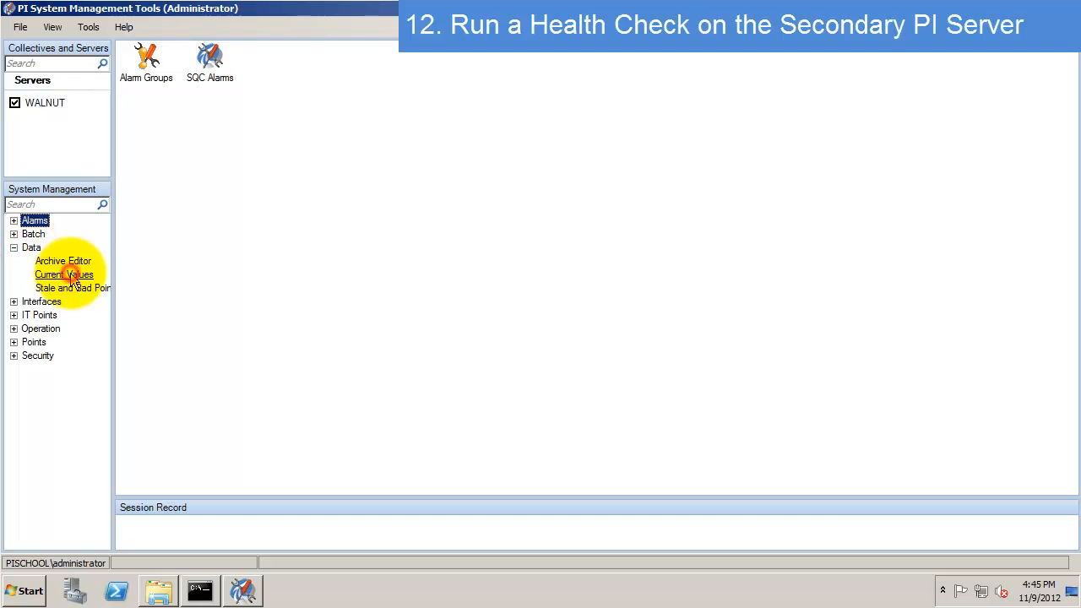
- Add all ten WALNUT tags to Current Values, then start updating and refresh
click(128, 50)
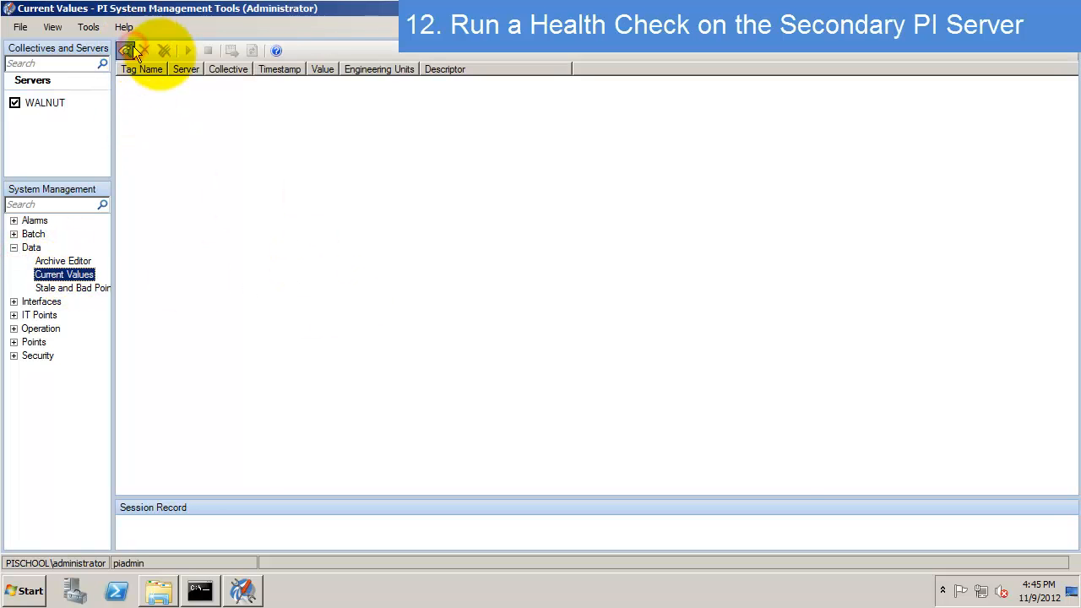
click(369, 181)
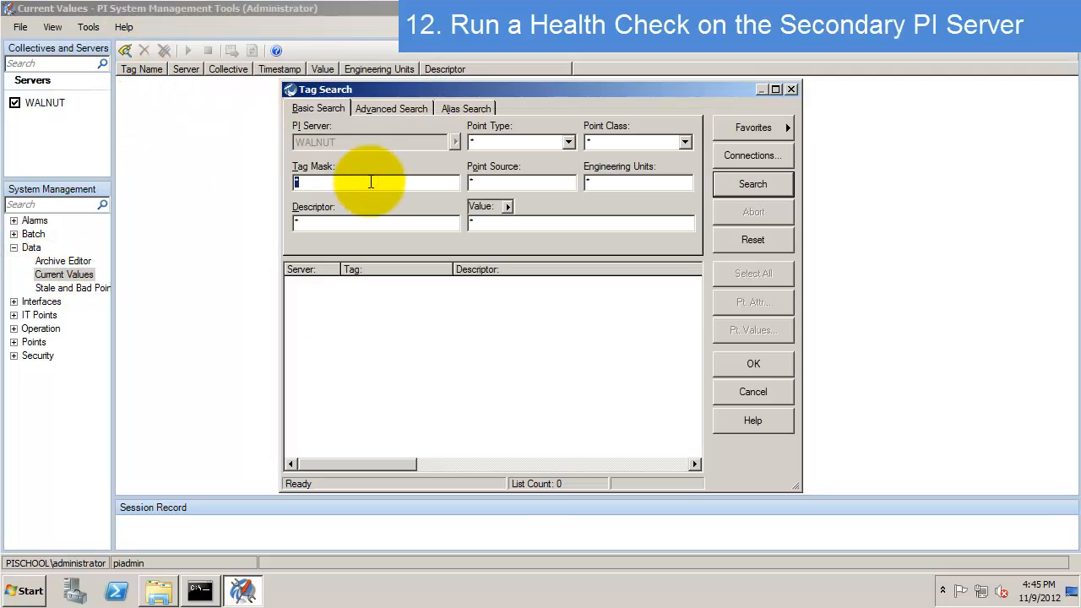
click(760, 185)
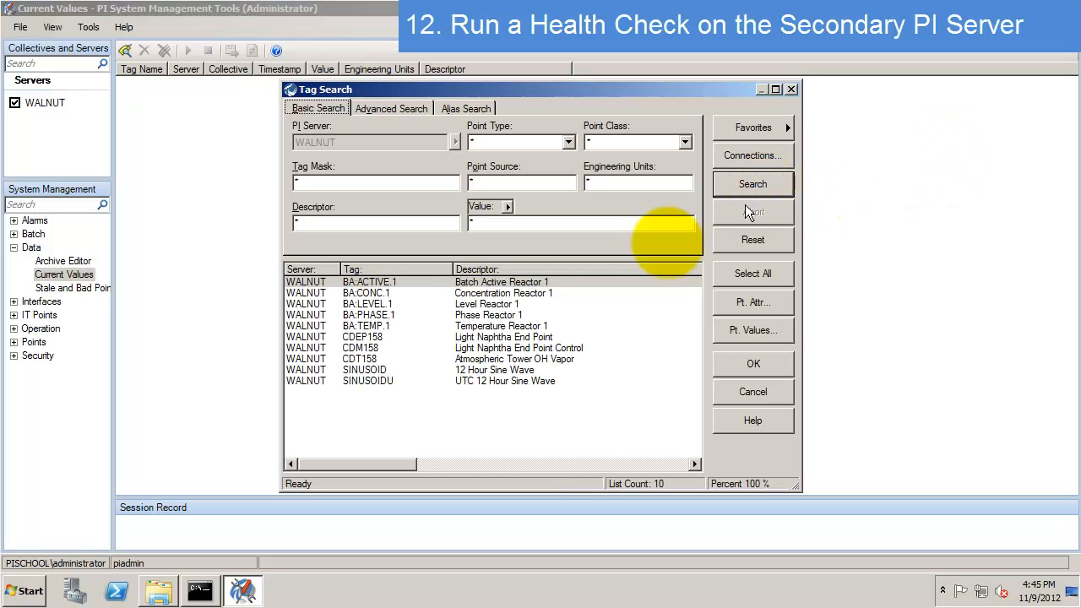
click(478, 292)
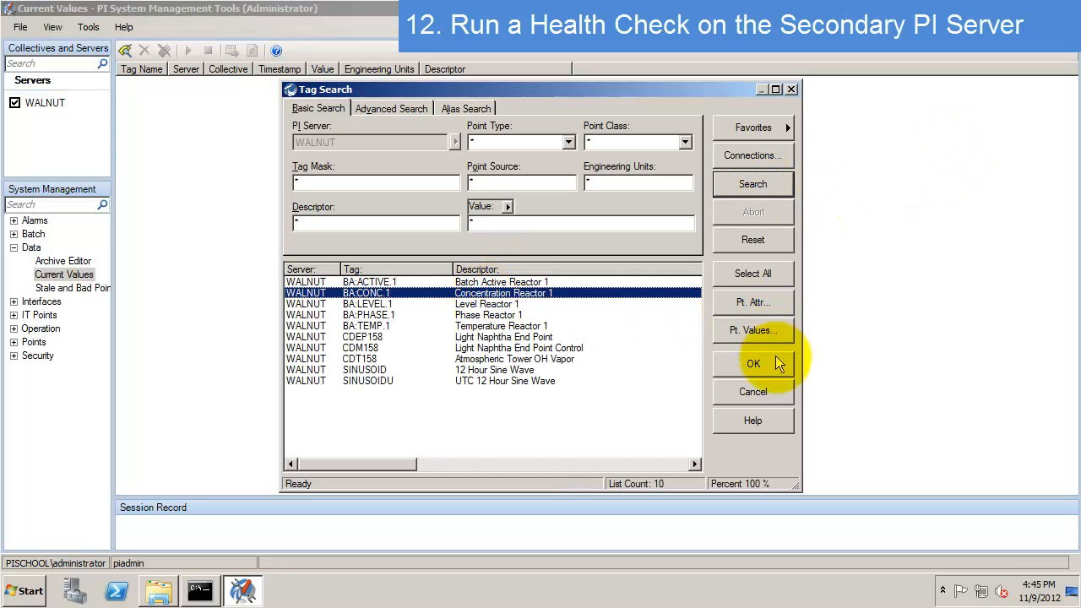
click(764, 277)
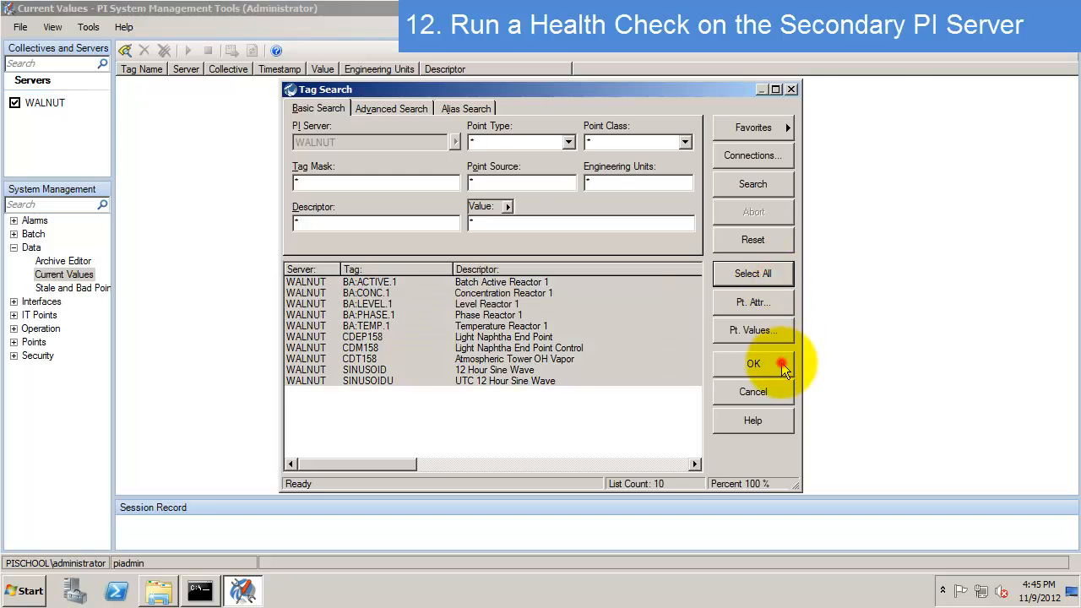
click(779, 363)
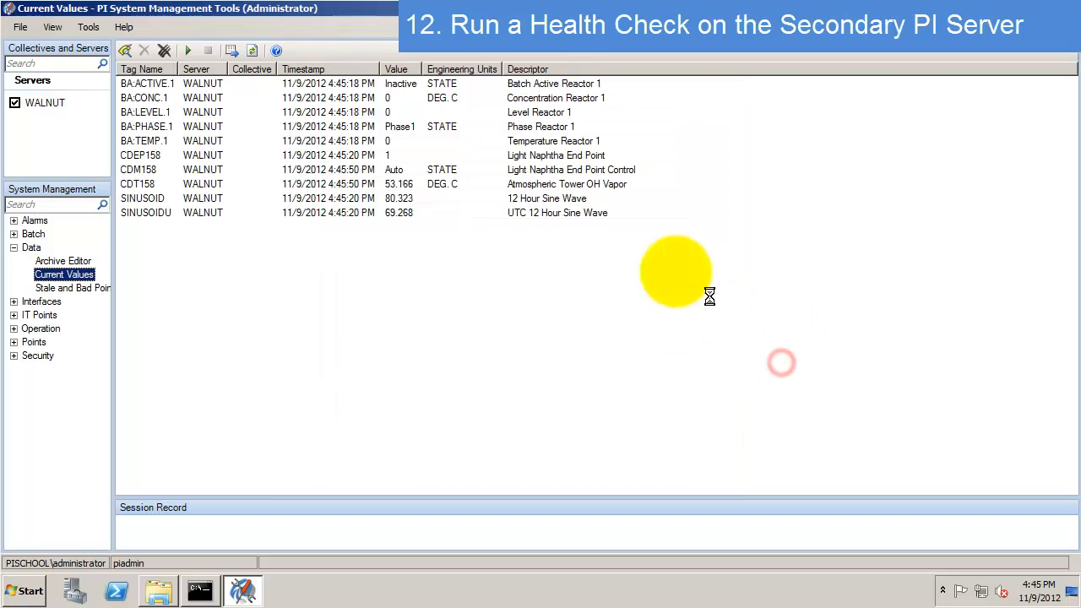
click(187, 51)
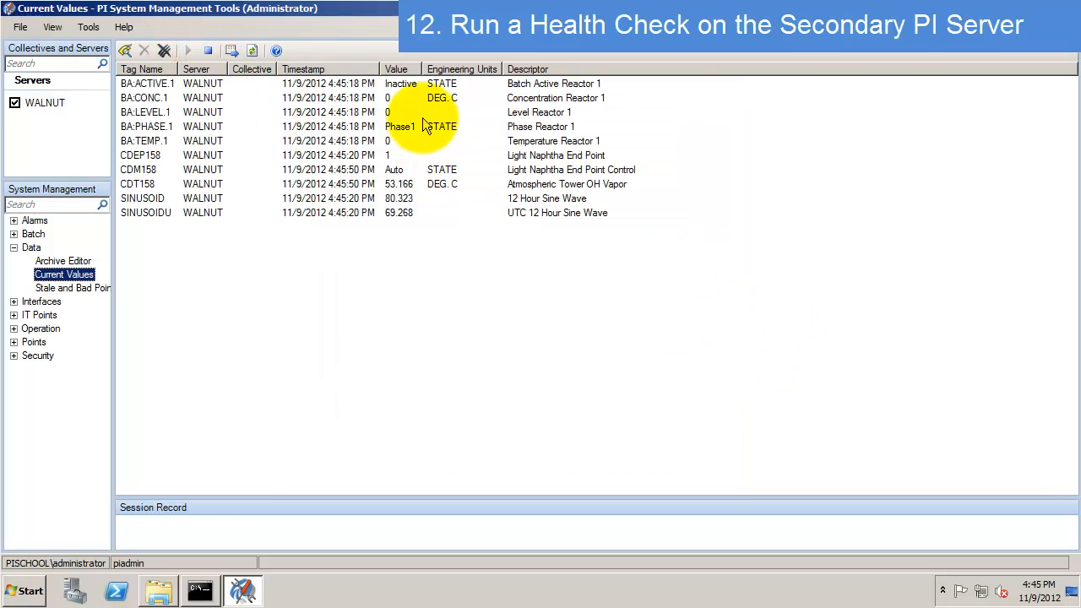
click(251, 52)
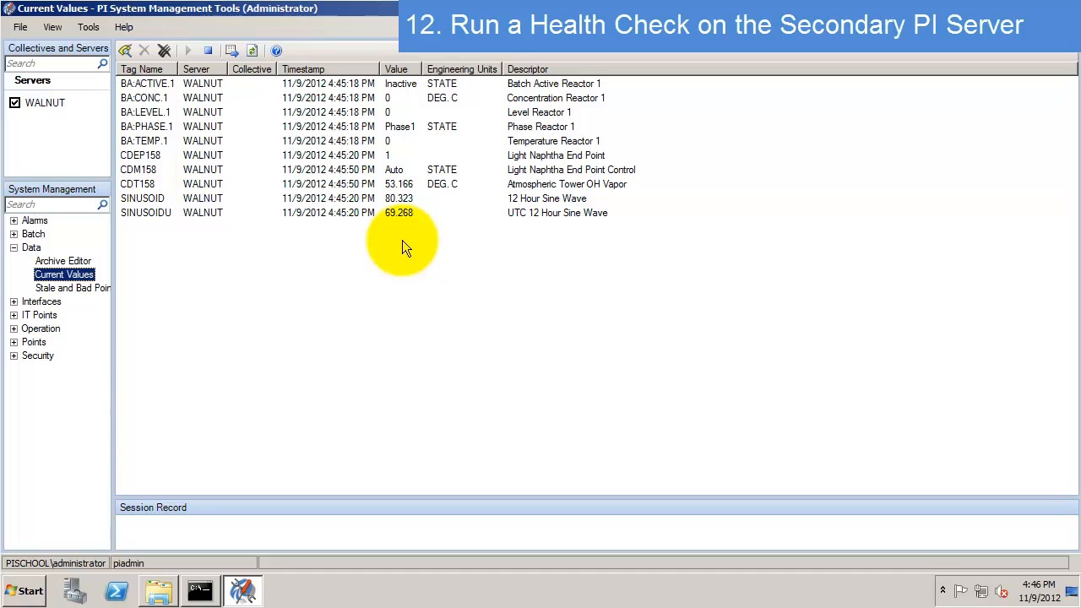
- Select the BA:ACTIVE.1, BA:PHASE.1 and CDM158 rows, then open the Archive Editor's tag search
click(358, 171)
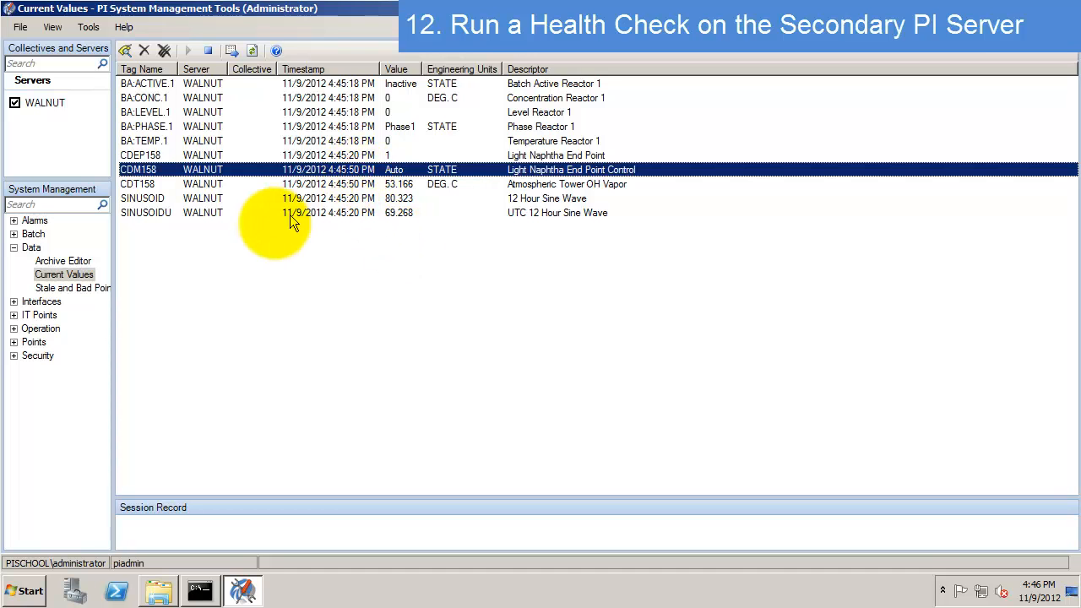
click(338, 83)
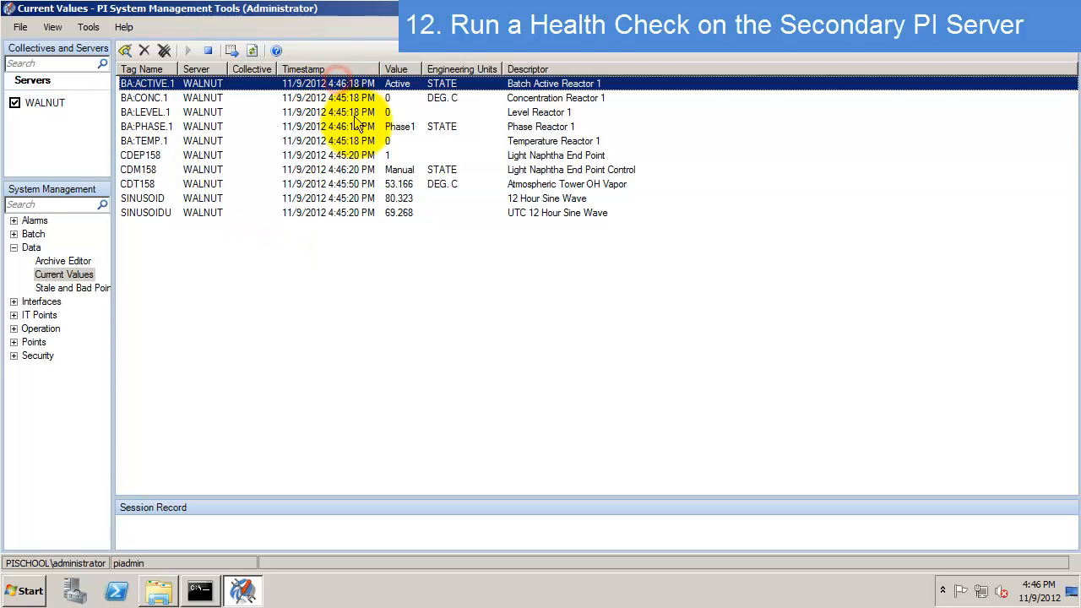
ctrl+click(346, 127)
ctrl+click(361, 170)
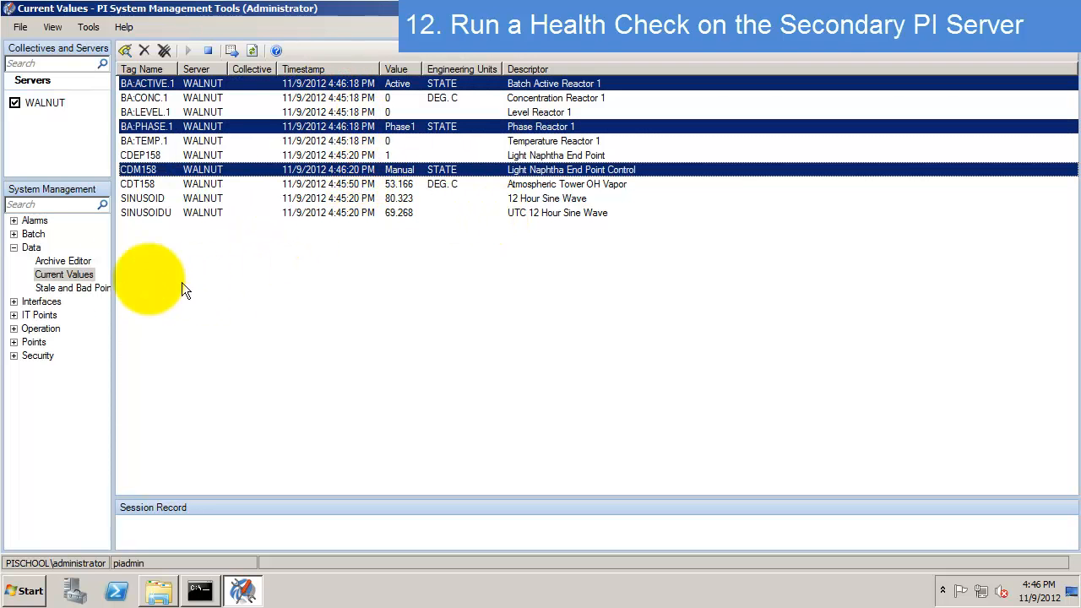
click(70, 262)
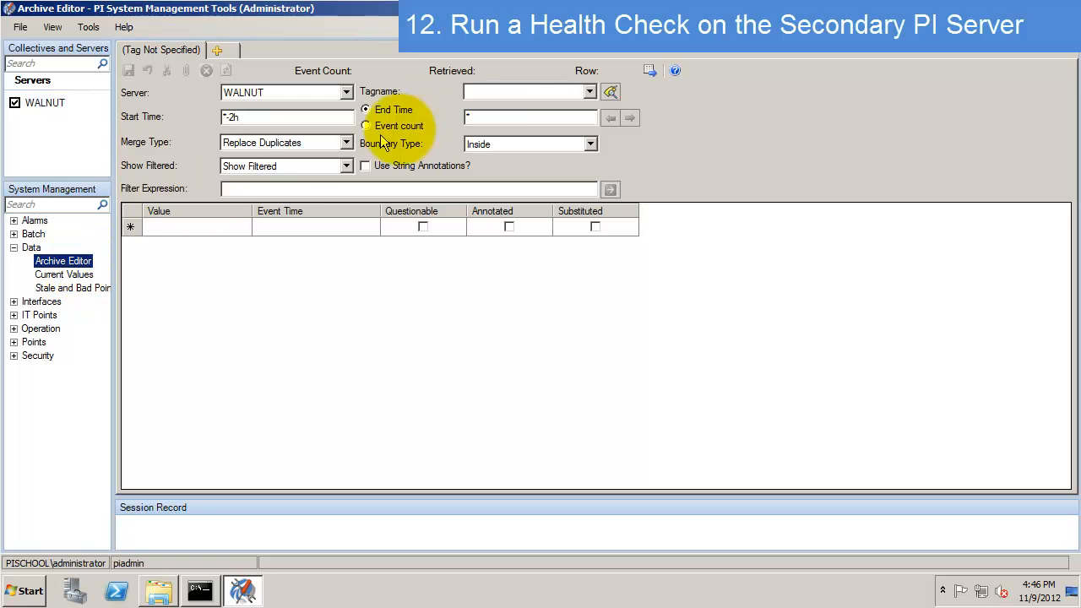
click(612, 93)
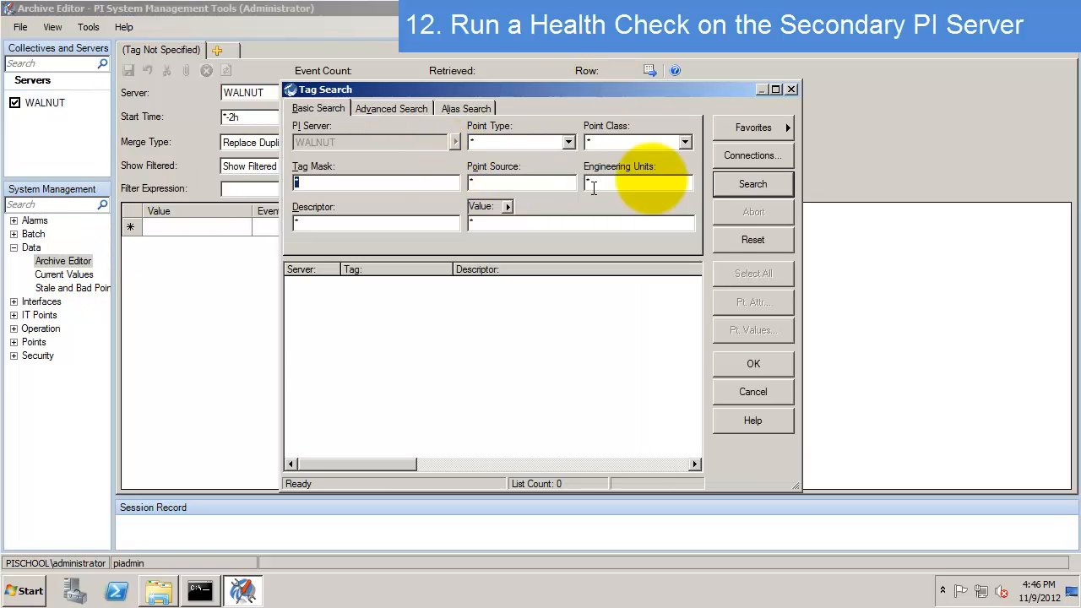
- Load all ten WALNUT tags into the Archive Editor and inspect the Inactive and Active events
click(733, 186)
click(753, 273)
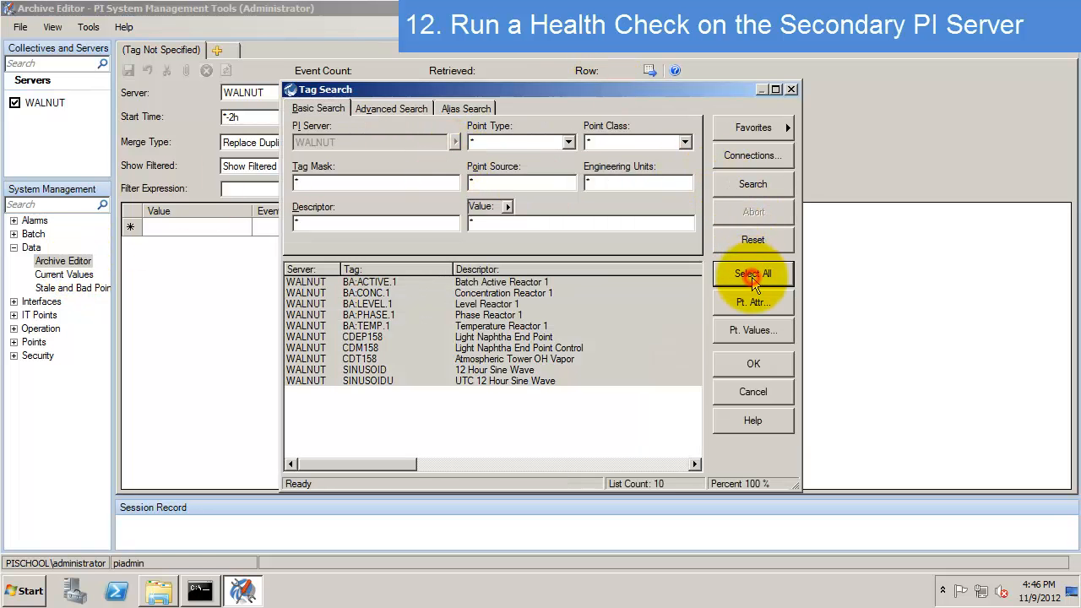
click(753, 363)
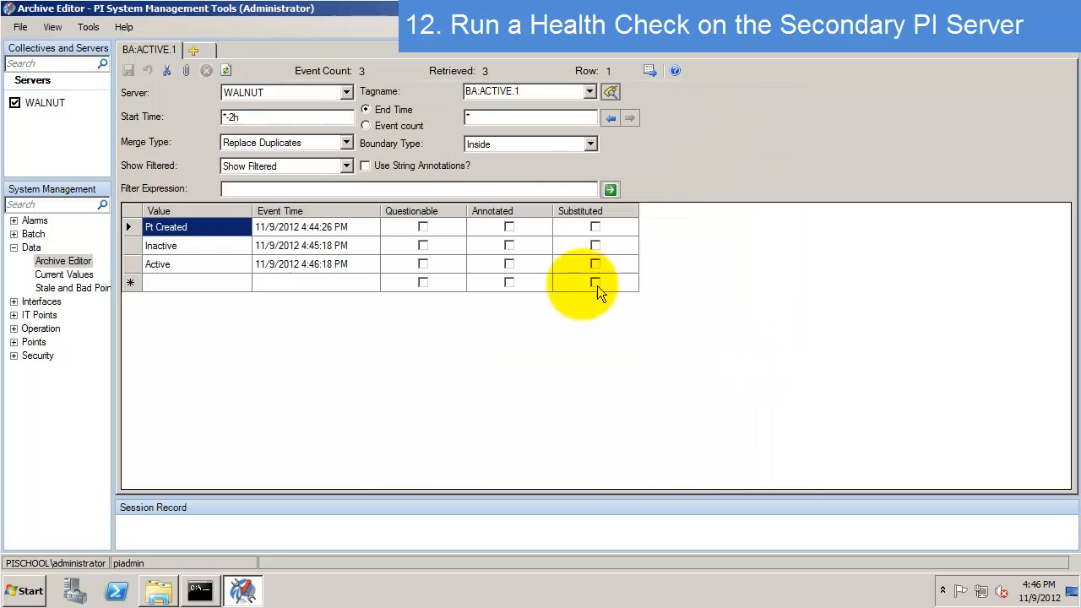
click(219, 245)
click(236, 264)
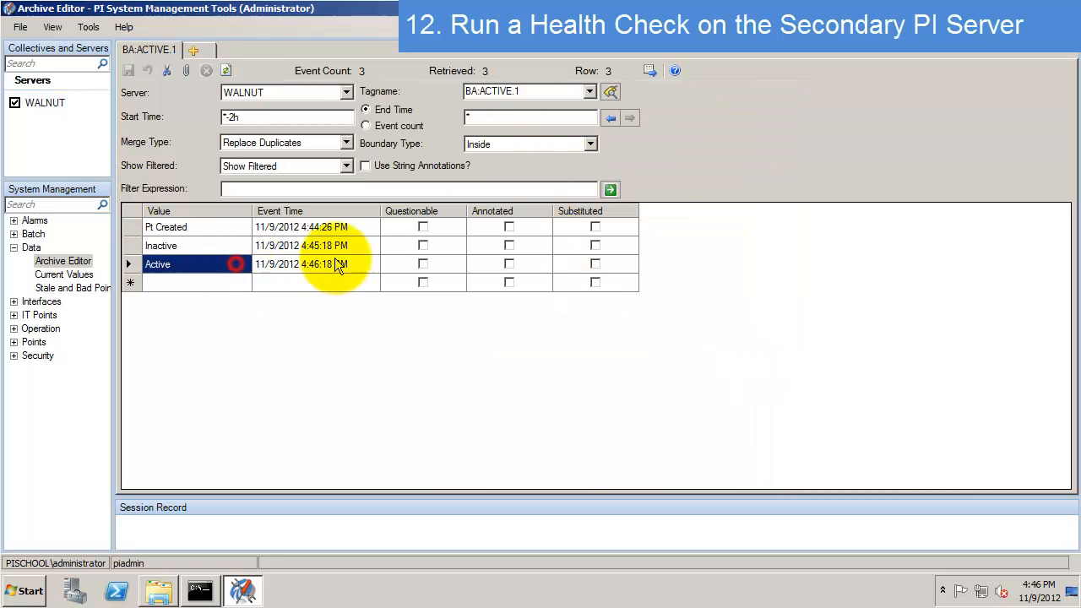
click(304, 245)
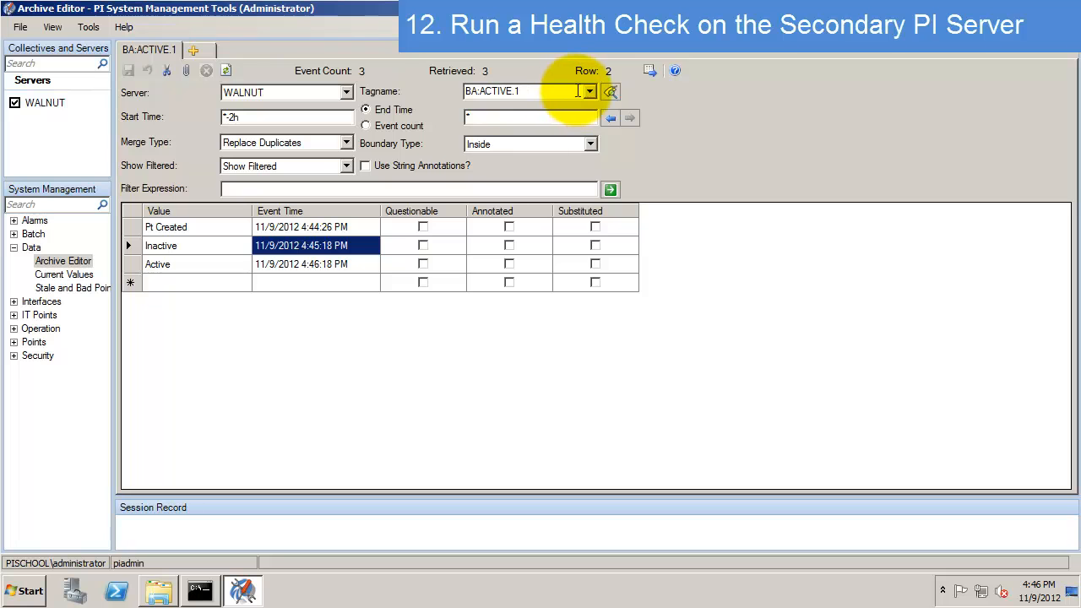
- Browse archived events tag by tag, from CDEP158 through SINUSOIDU
click(589, 91)
click(489, 161)
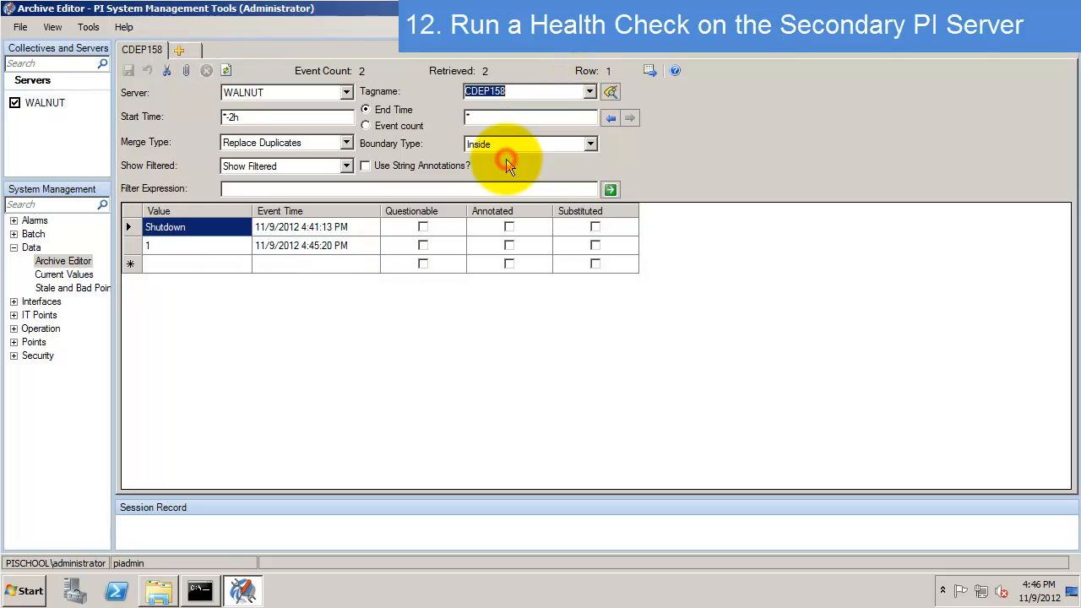
key(Down)
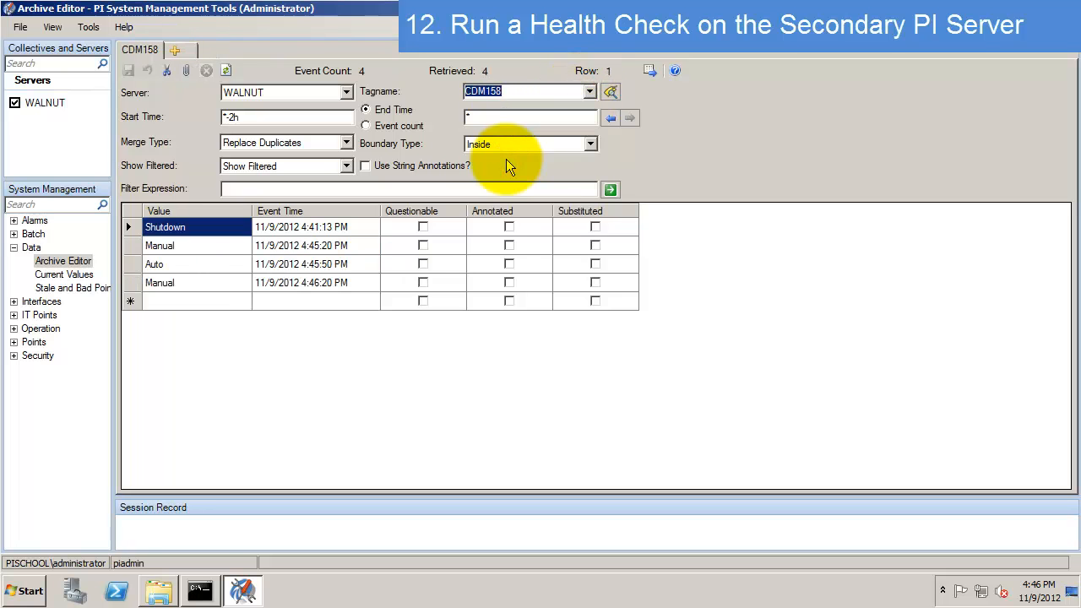
key(Down)
key(Down)
key(Down)
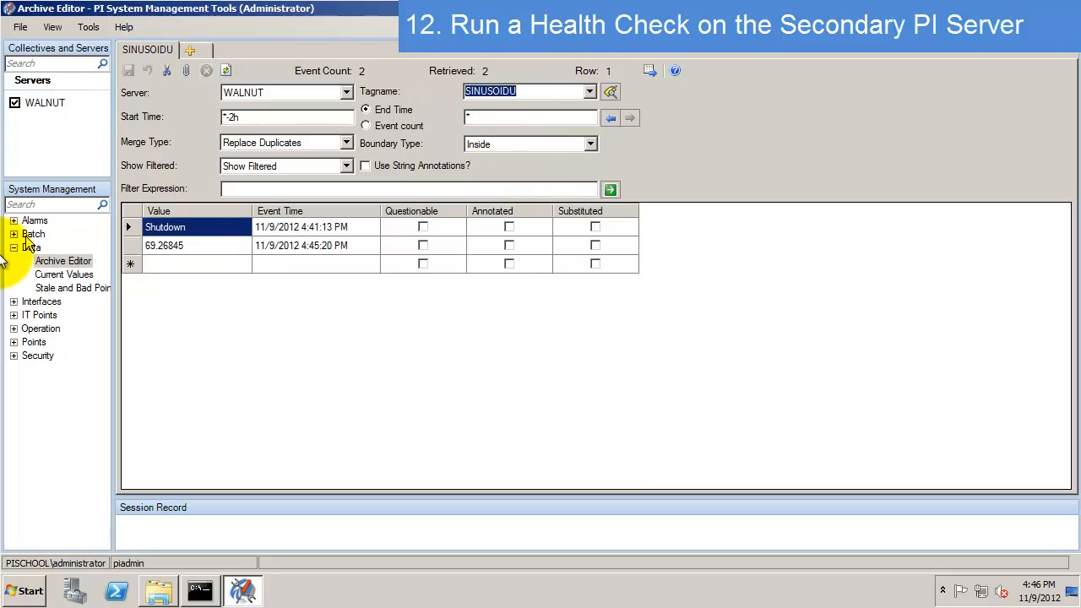
click(14, 329)
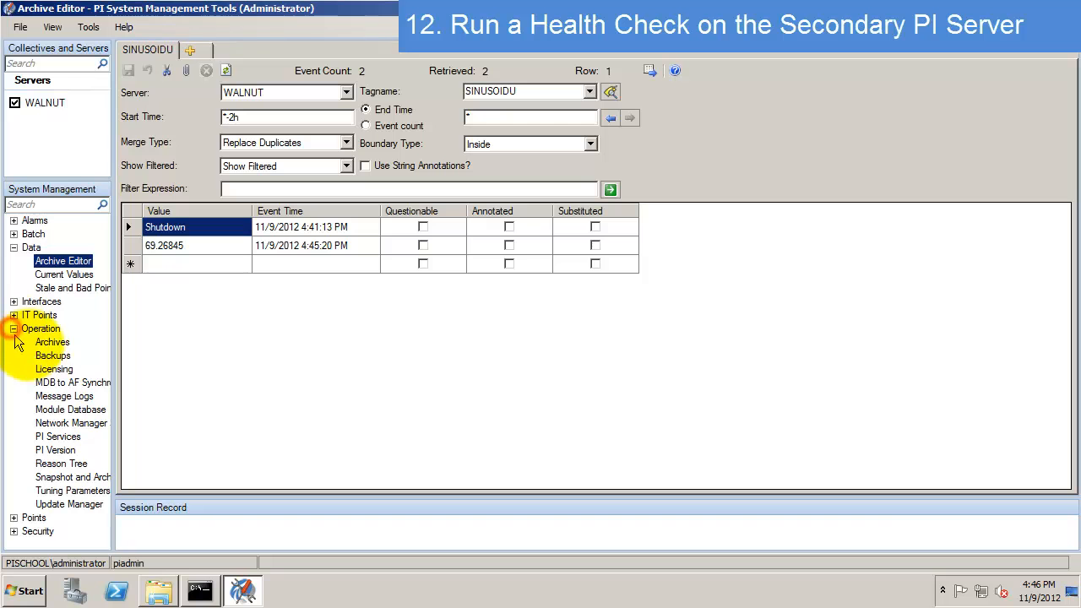
- List WALNUT's message log ending at *-5m and select the two 17028 error entries
click(63, 399)
click(191, 206)
key(Return)
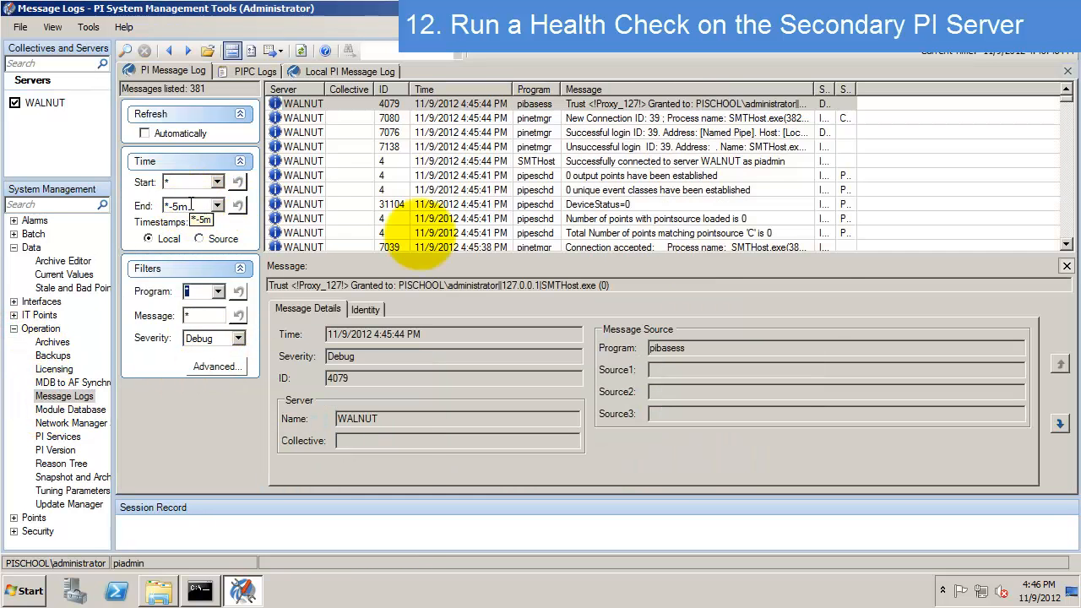
click(1066, 268)
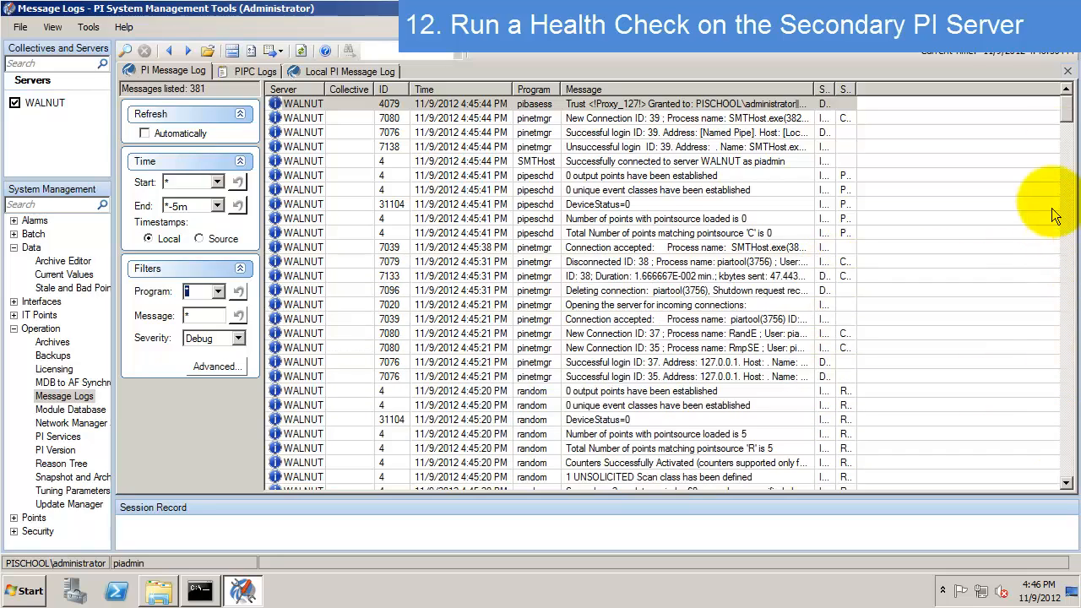
drag(1069, 118, 1051, 287)
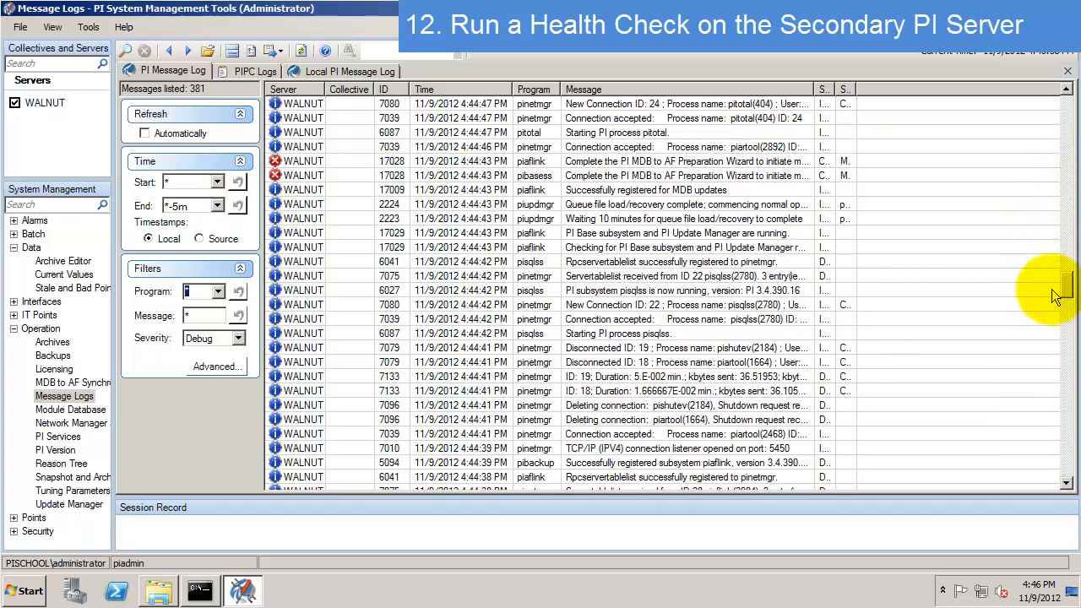
click(530, 175)
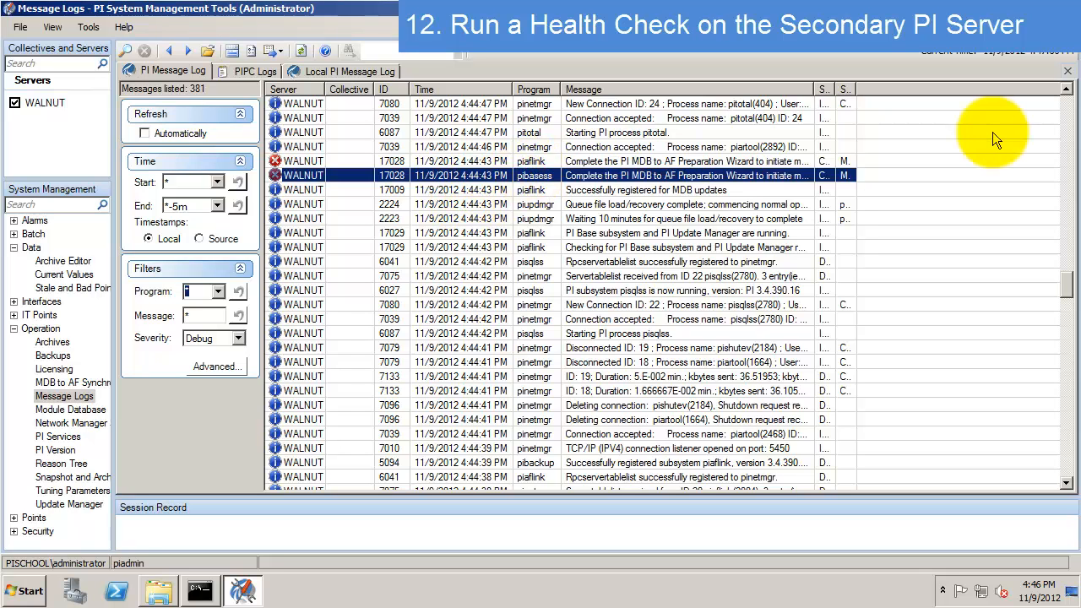
key(shift+Up)
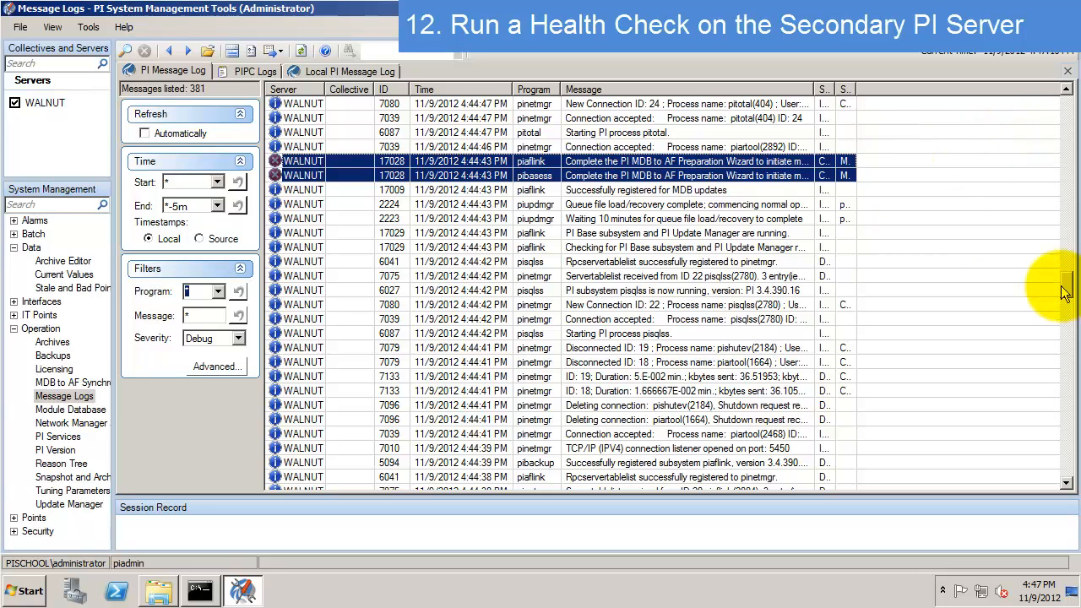
drag(1064, 292, 1063, 327)
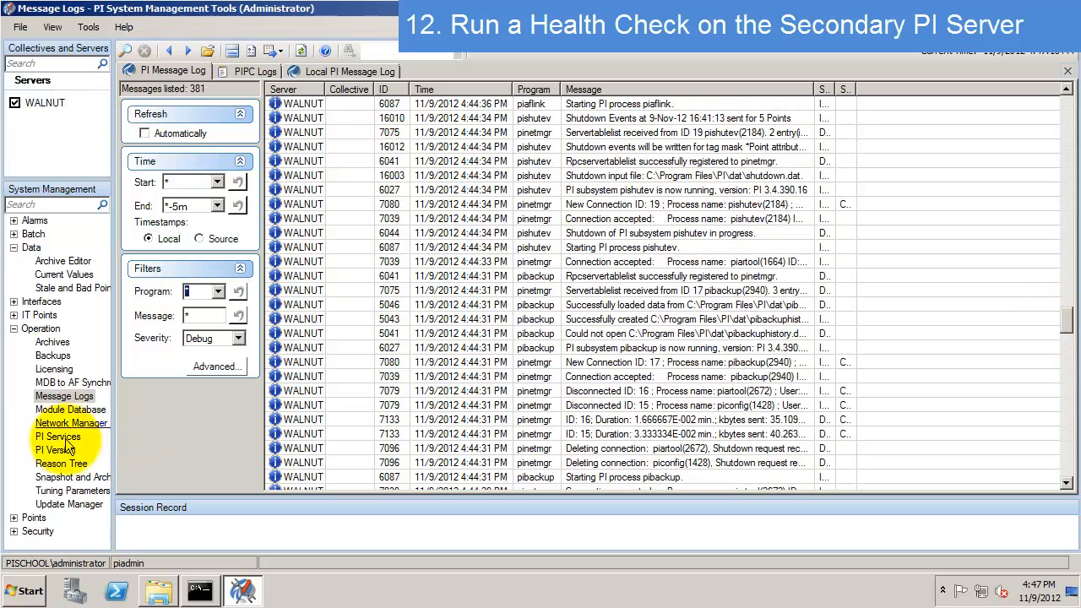
- Show WALNUT's Snapshot and Archive Statistics live-updating with the Change column widened
click(74, 479)
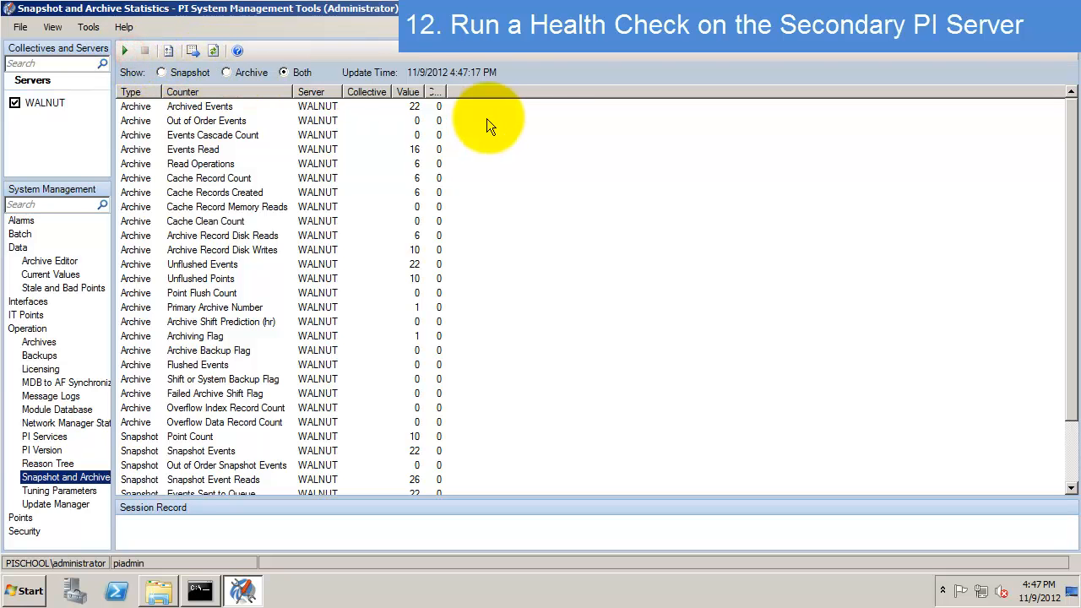
drag(449, 99, 505, 95)
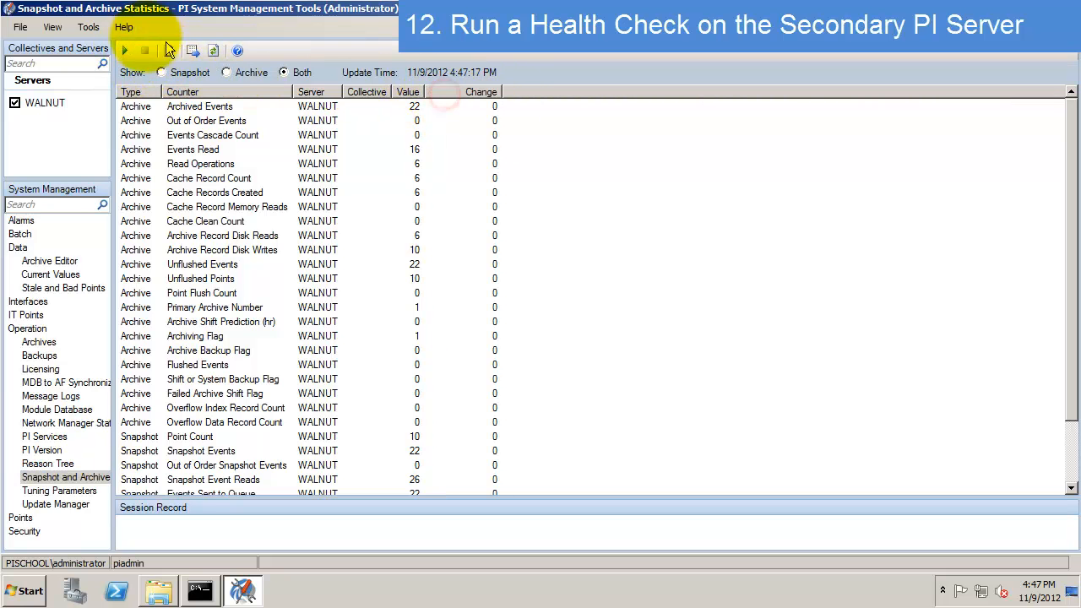
click(123, 53)
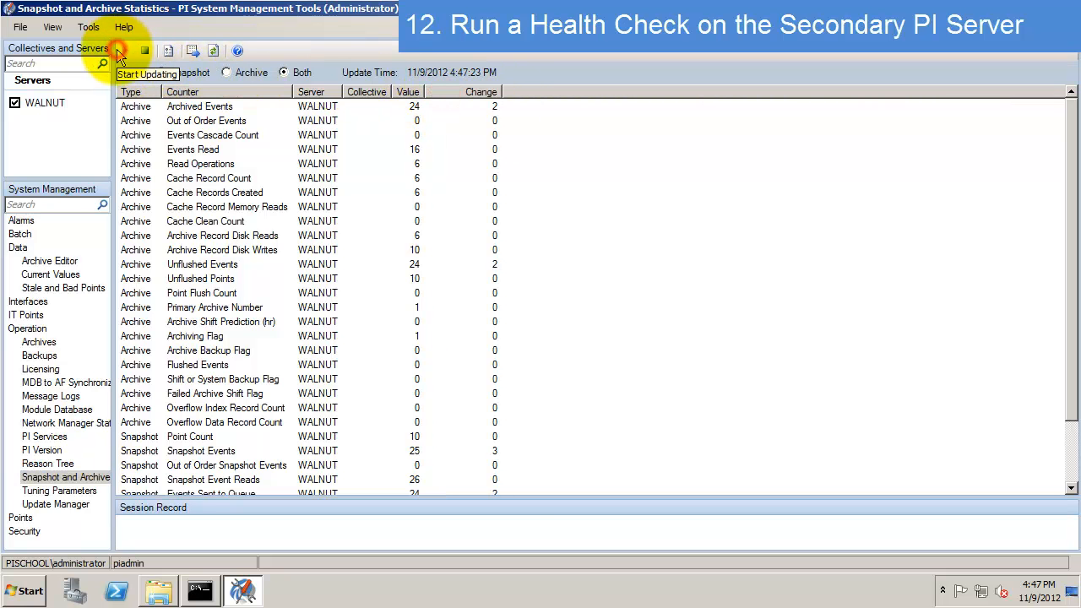
- Review the Archived Events, archive disk read/write and snapshot event counters, then expand Security
click(417, 108)
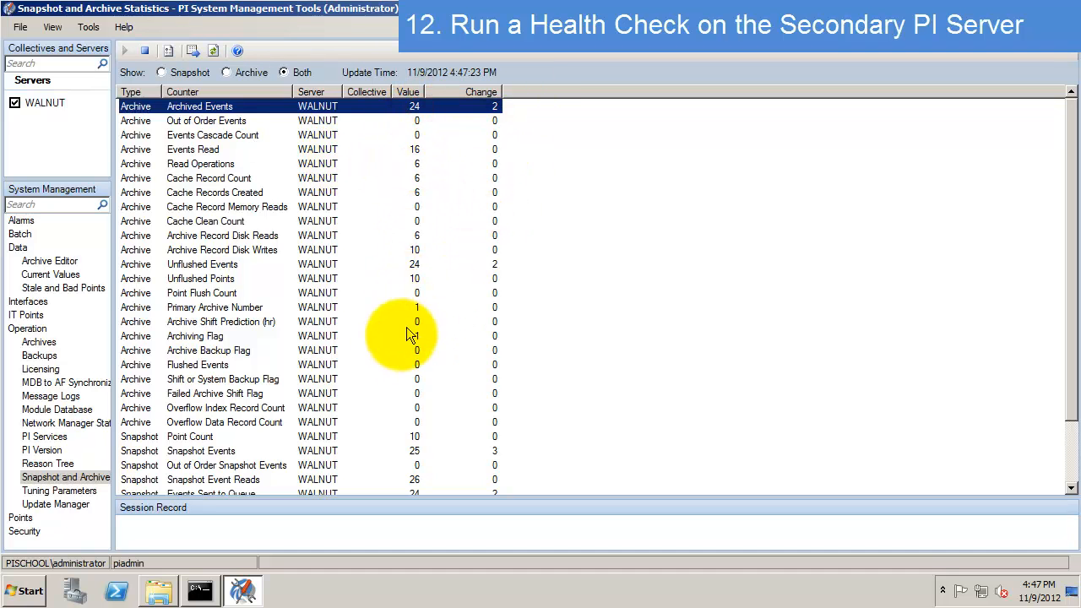
click(326, 235)
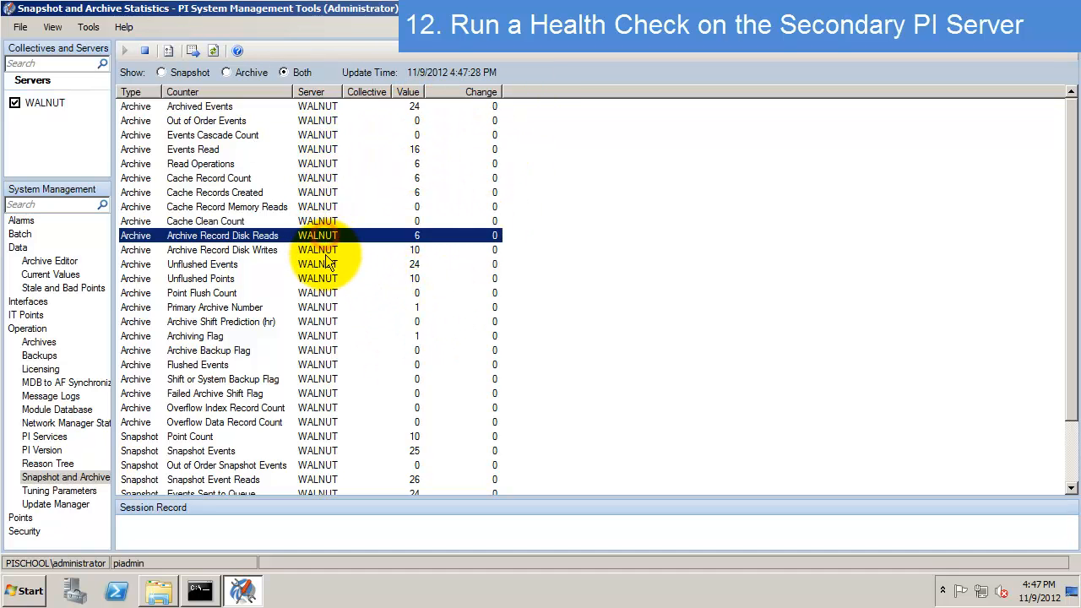
click(325, 251)
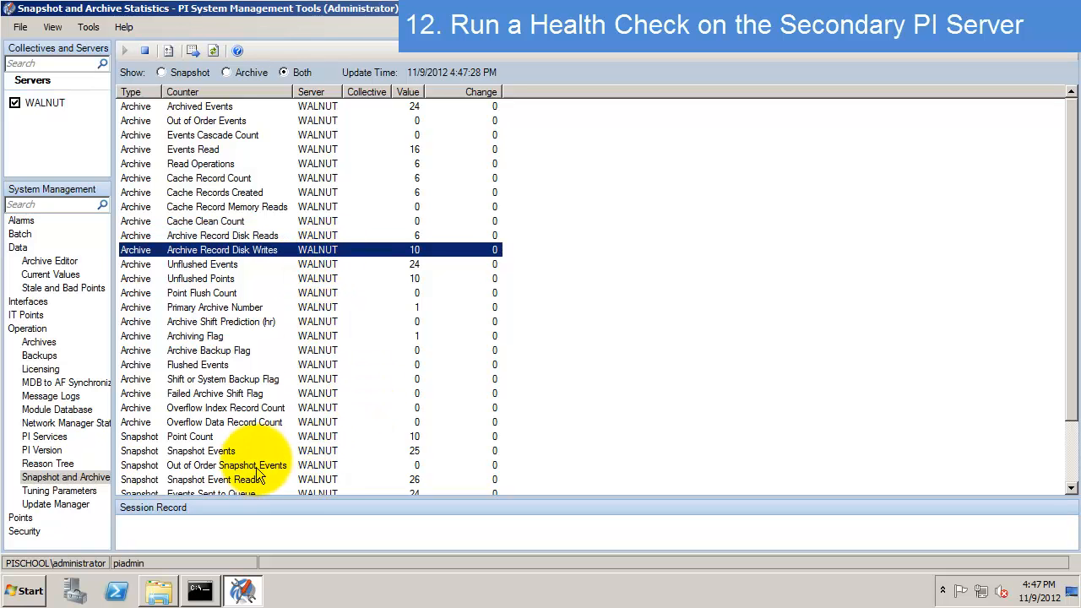
click(317, 465)
click(326, 452)
click(287, 480)
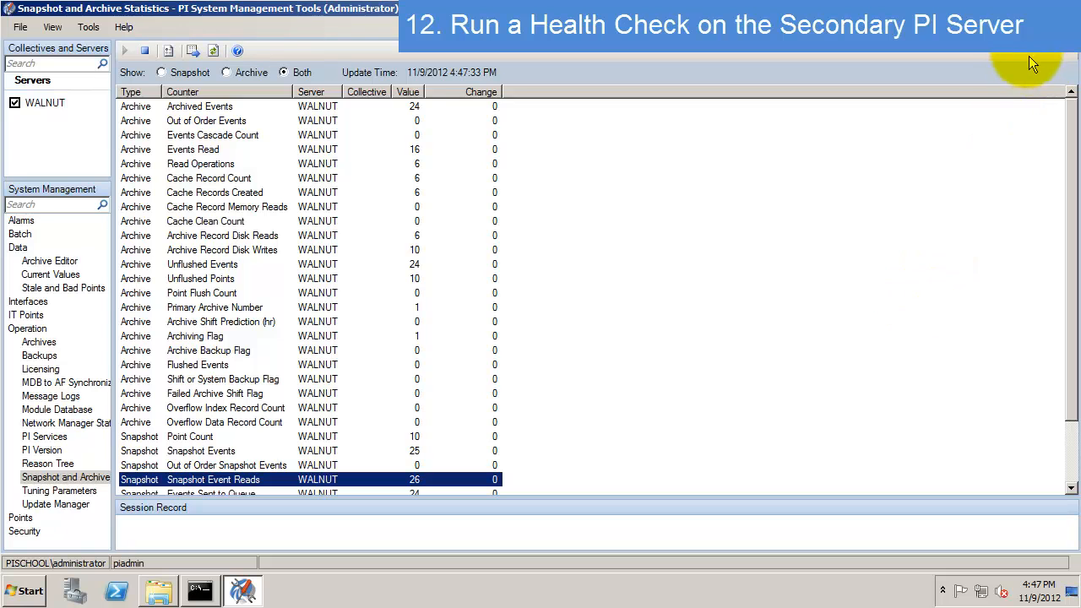
click(14, 532)
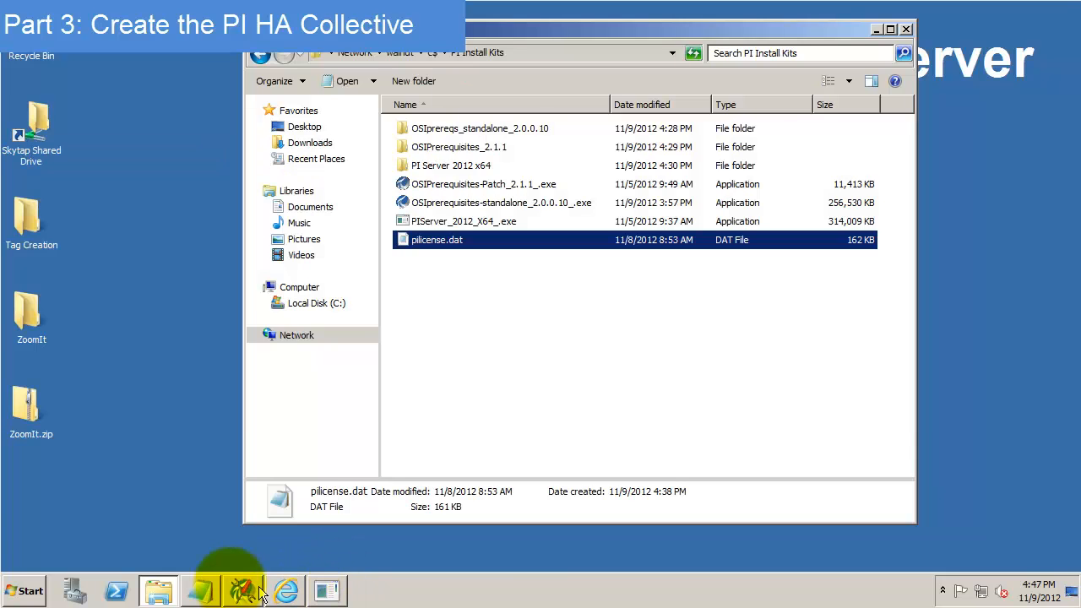
- In the Notepad notes, record that the Secondary PI Server is installed and functional
click(205, 589)
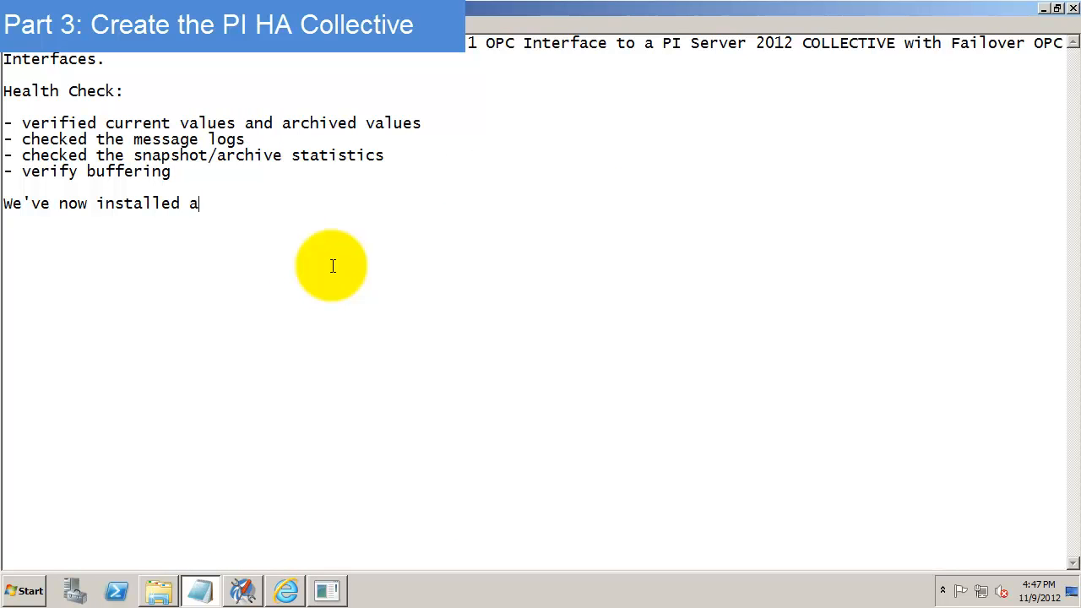
text(condary PI Server and verified its fu)
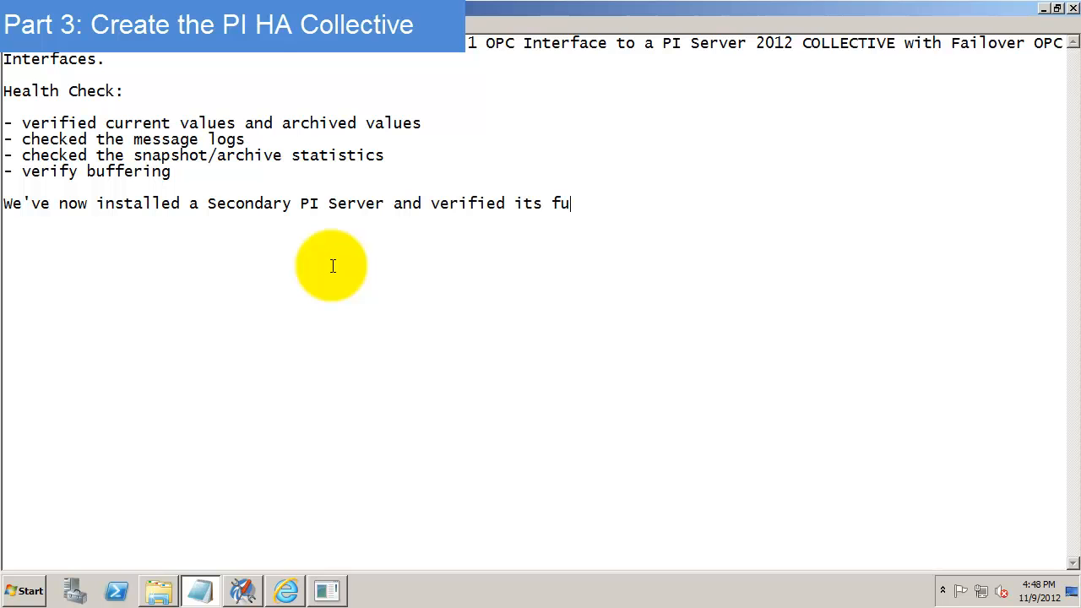
text(nctionality.)
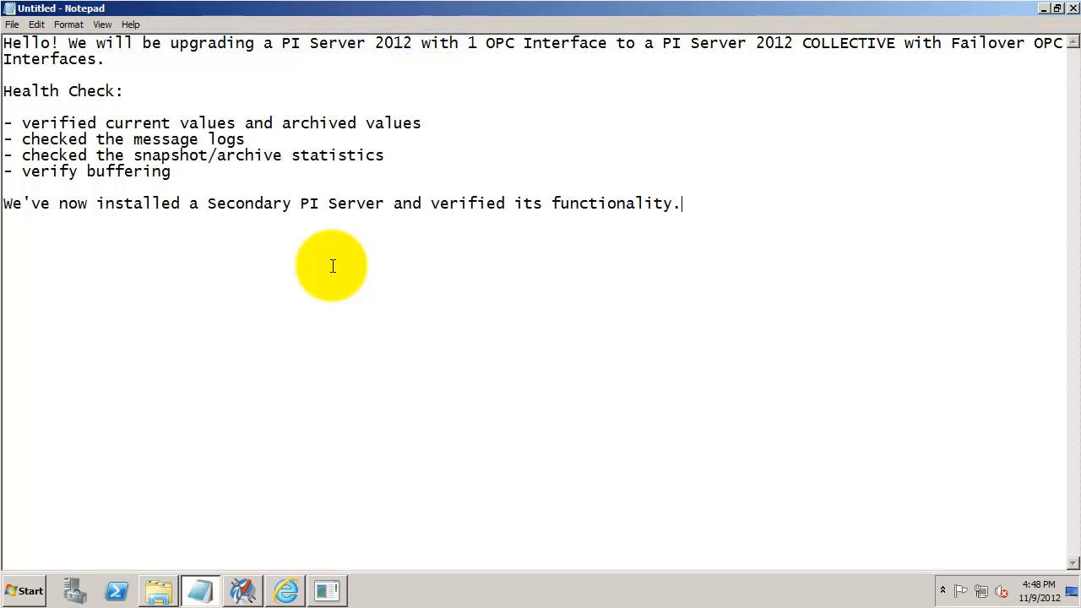
- Add a 'To create the collective:' note about ensuring connection between the servers
key(Return)
text(To create the collective:)
key(Return)
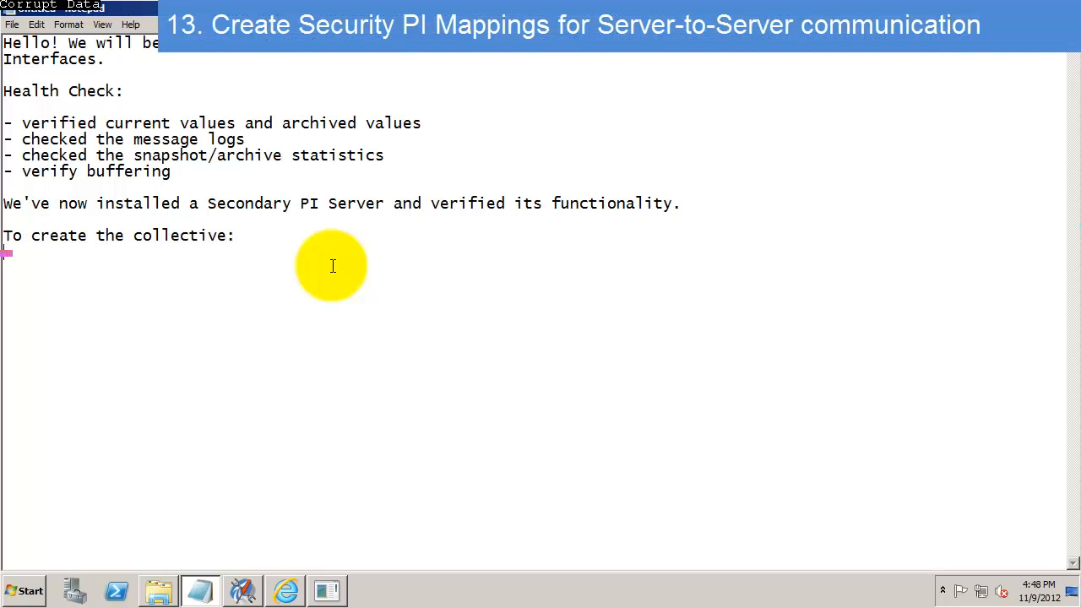
text(- we need to ensure conne)
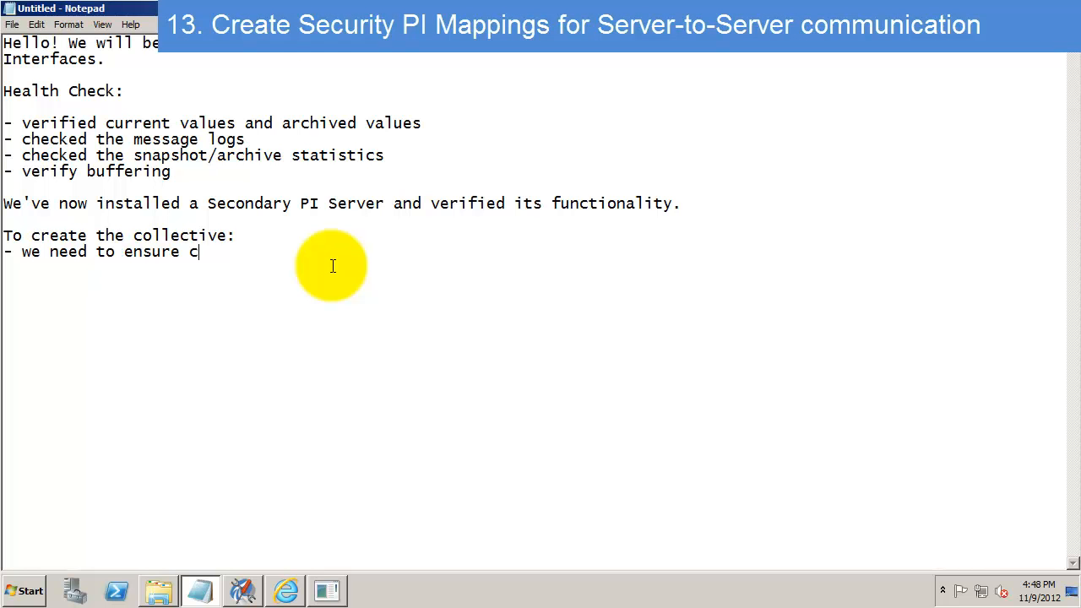
text(ction between the servers)
key(Home)
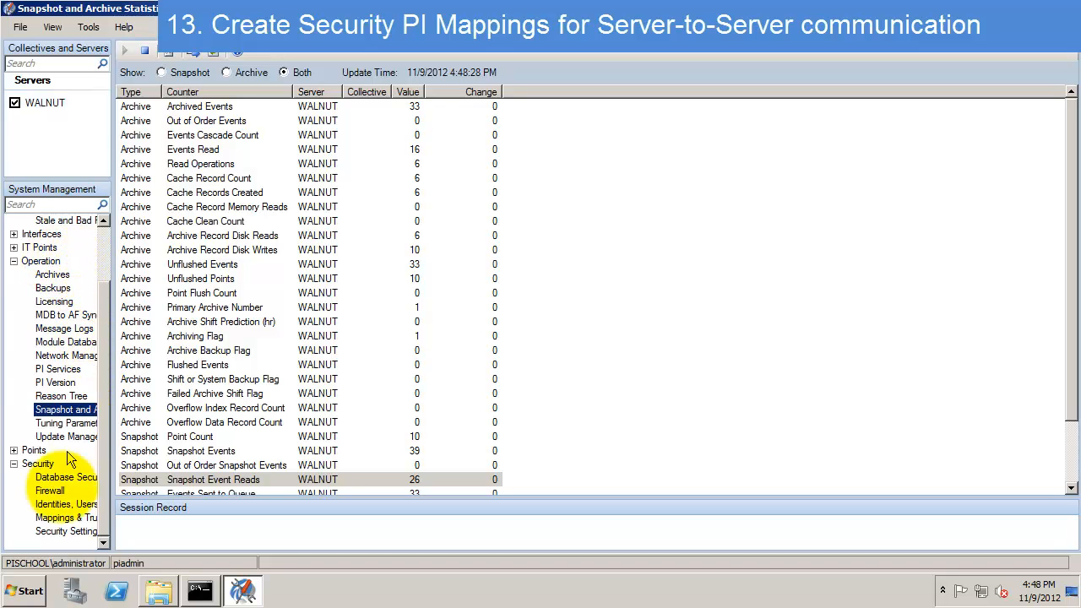
- Start a new trust from the Trusts list under Mappings & Trusts on WALNUT
click(61, 518)
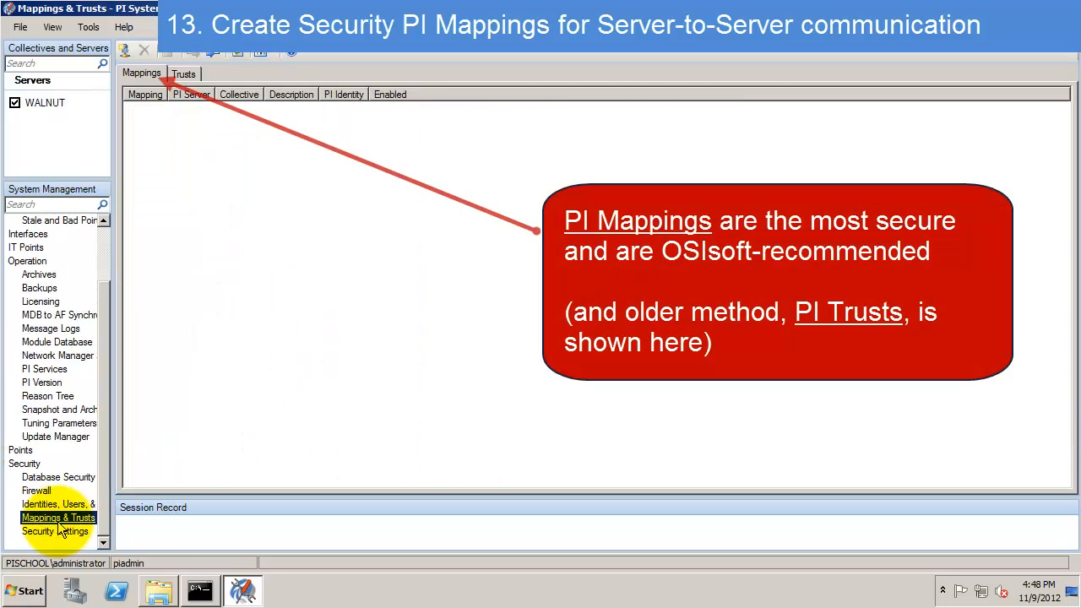
click(183, 73)
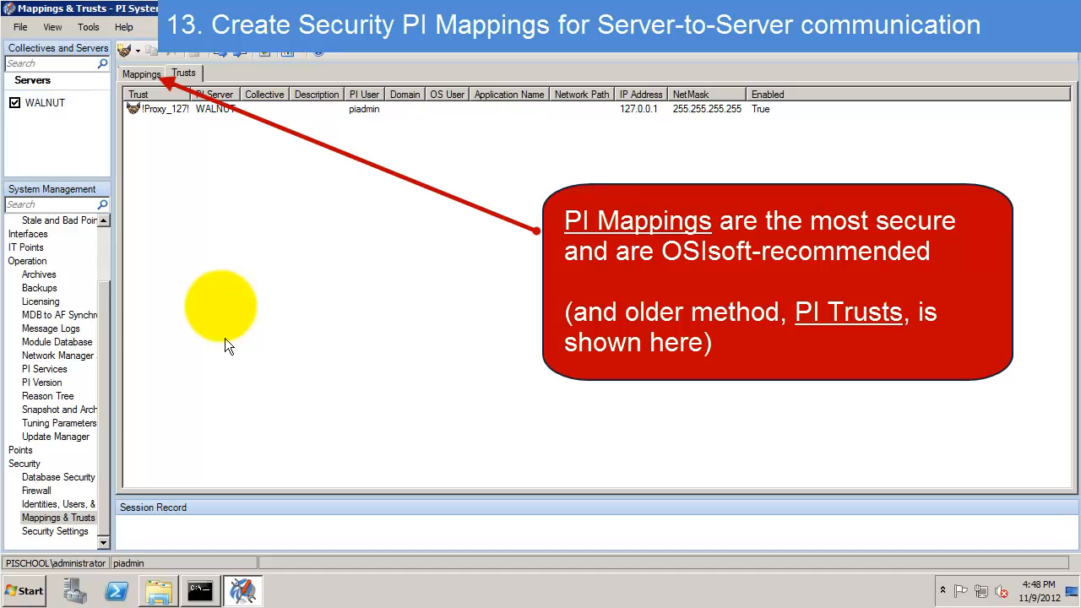
right_click(205, 179)
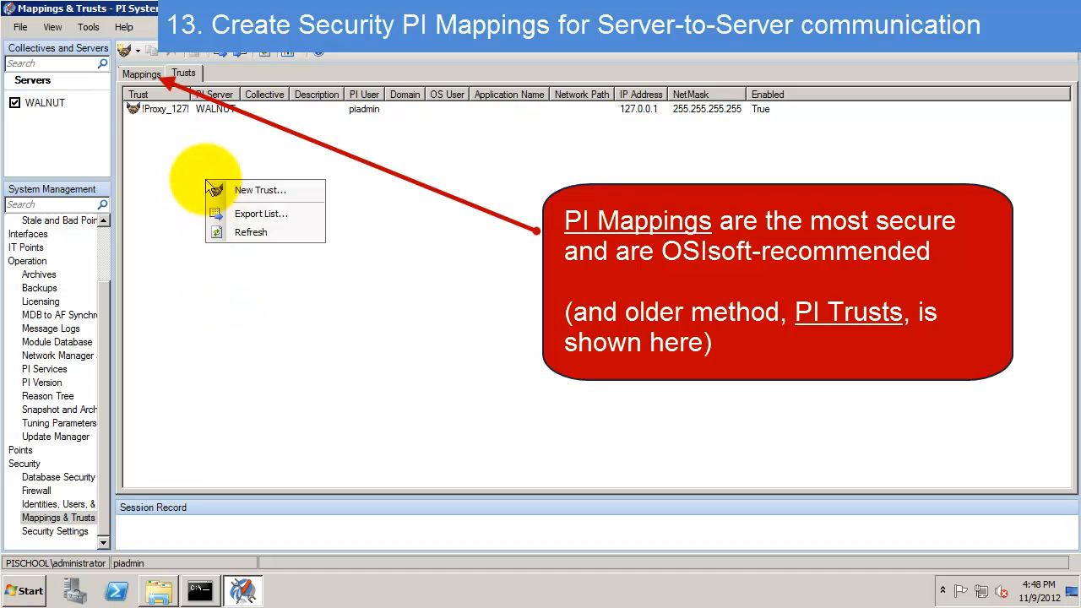
click(135, 50)
click(150, 90)
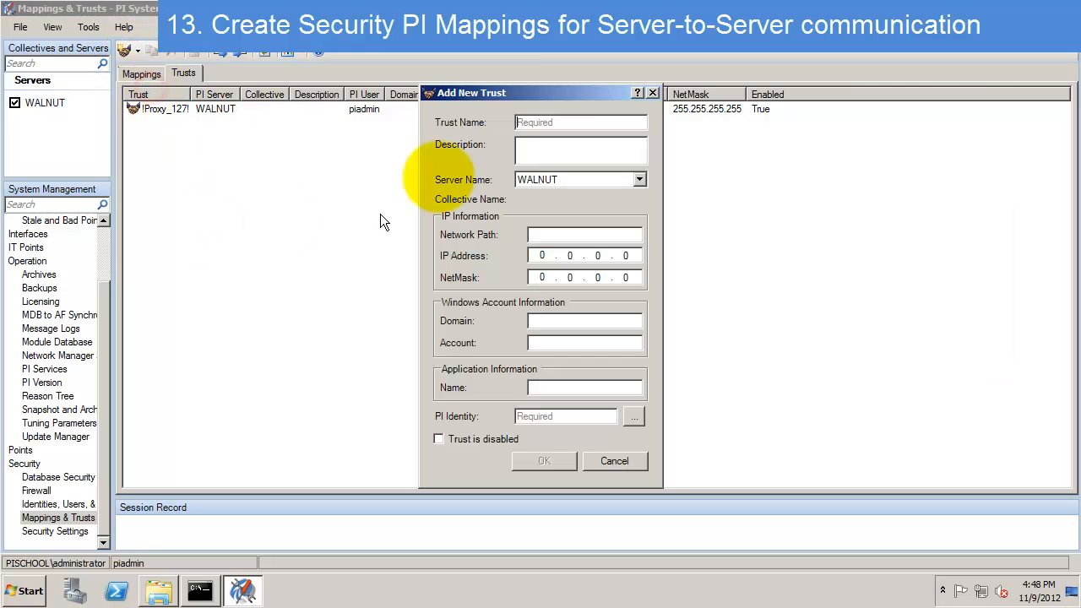
- Create the Chestnut trust for chestnut.pischool.int mapped to the piadmin identity
click(565, 121)
text(Chestnut)
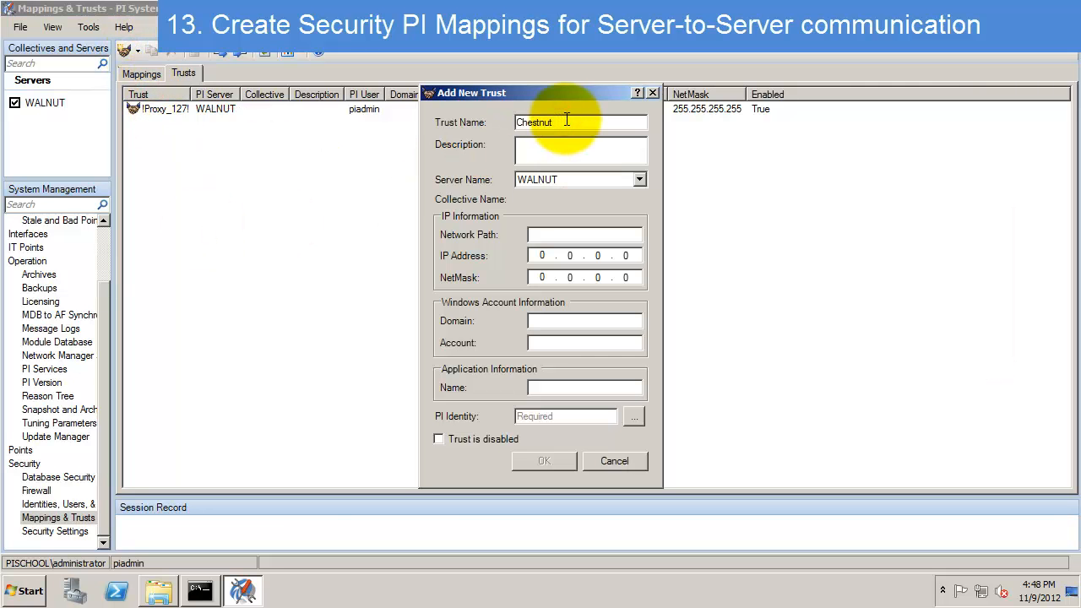
click(568, 234)
text(chestnut.pischool.int)
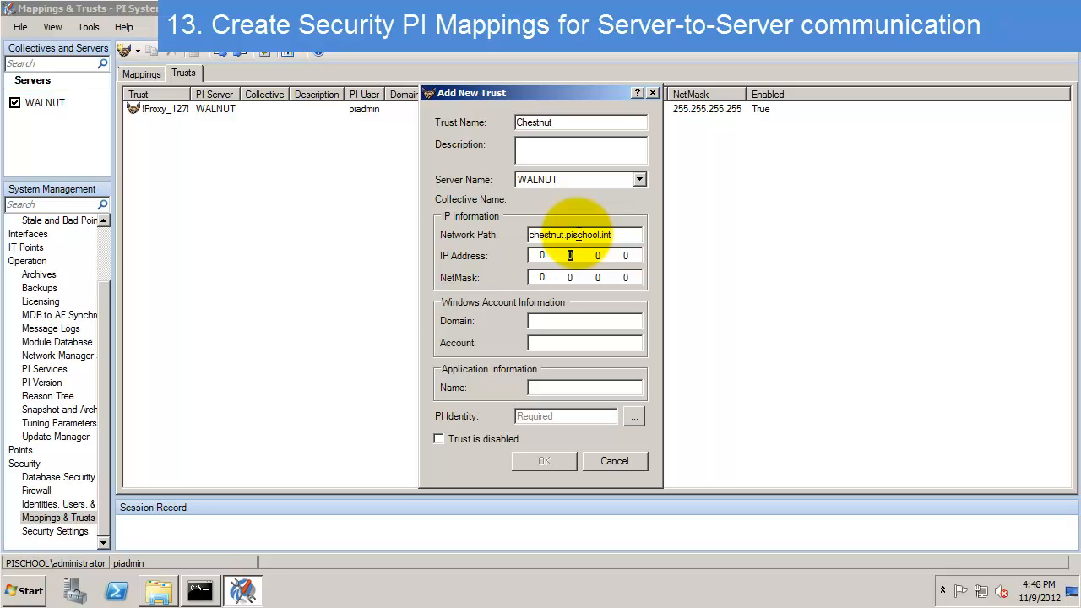
click(574, 418)
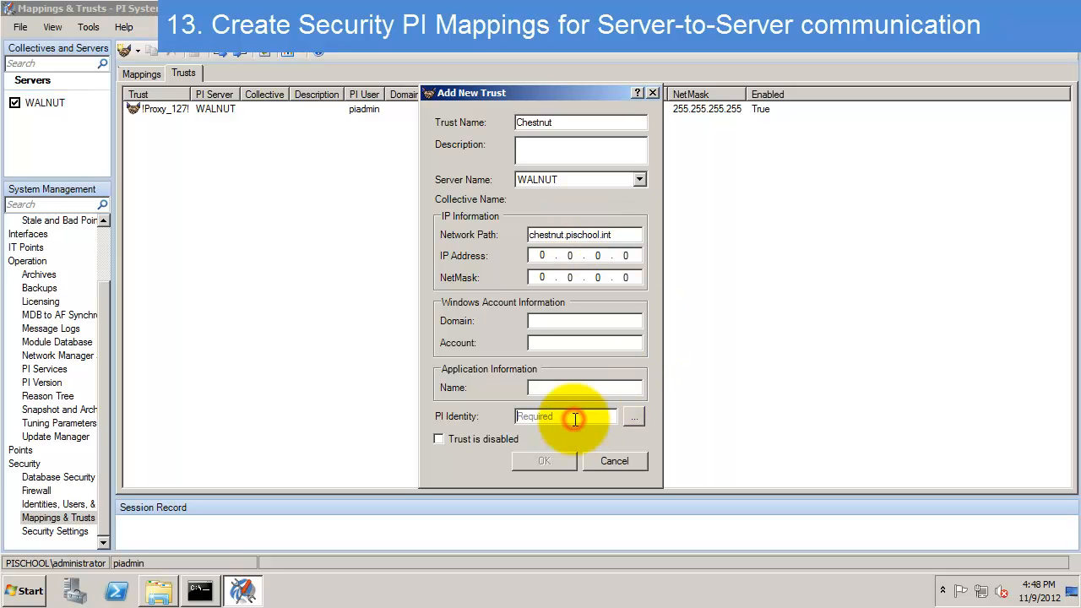
text(piadmin)
click(553, 461)
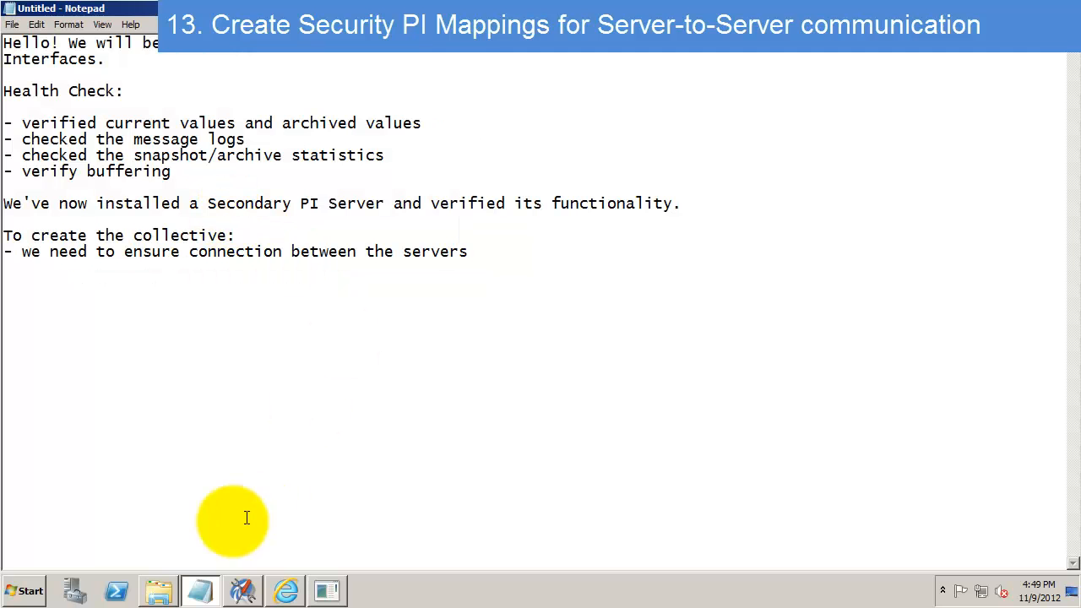
- Open CHESTNUT's connection manager and begin adding a new server
click(243, 592)
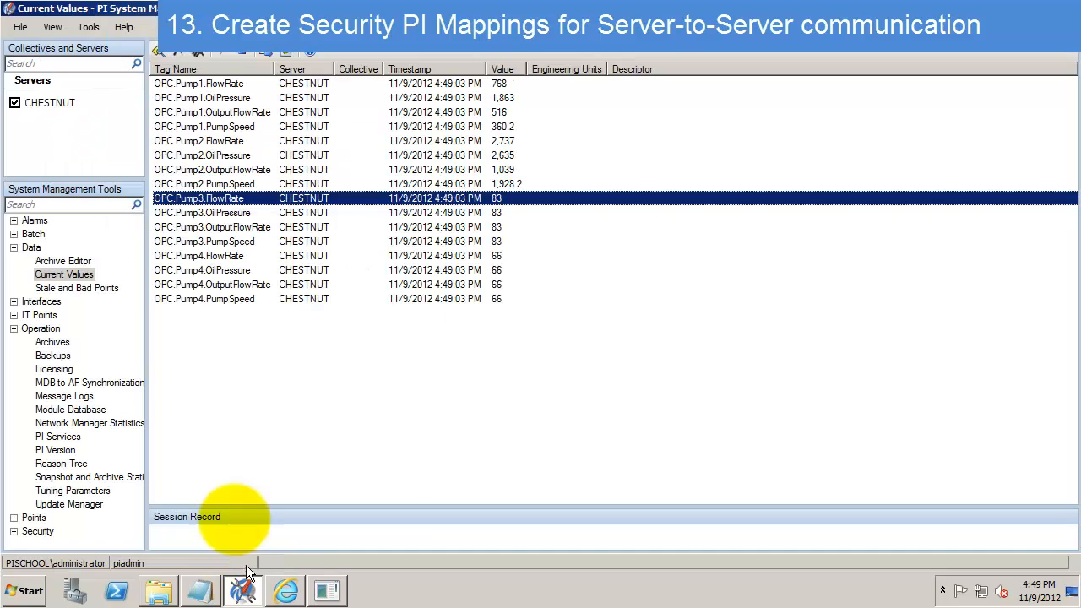
right_click(34, 137)
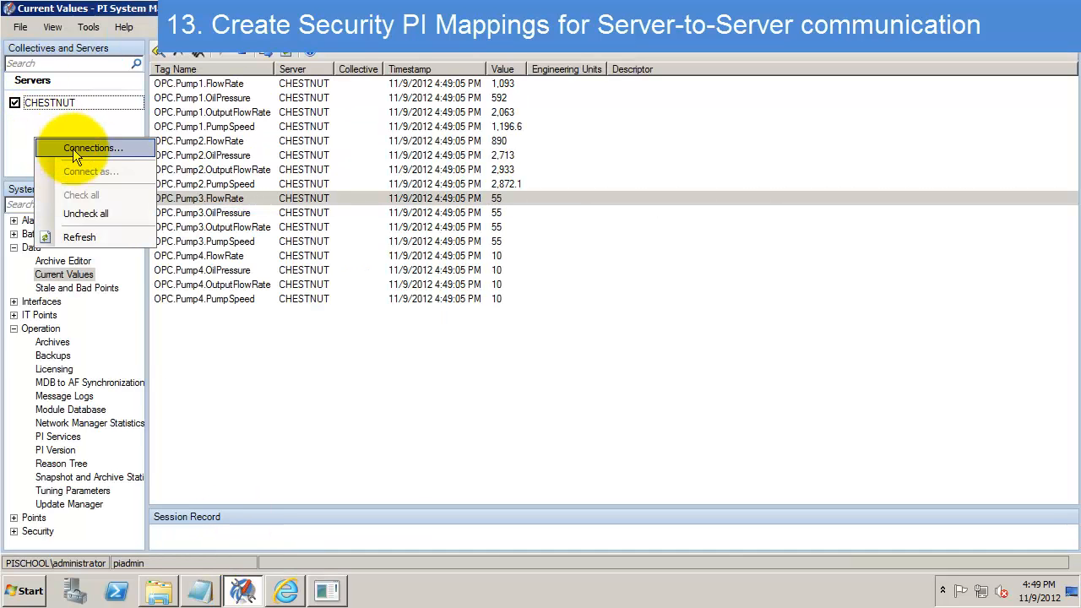
click(74, 151)
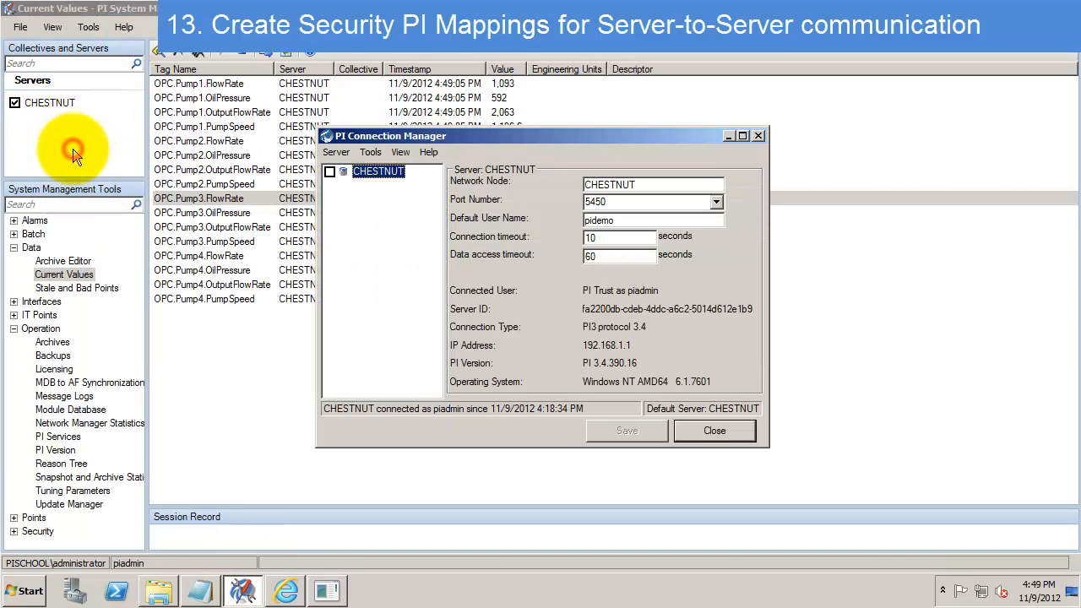
right_click(375, 196)
click(414, 240)
- Add Walnut as a server and connect to it as piadmin through a PI Trust
text(wal)
key(BackSpace)
text(Walnut)
click(468, 356)
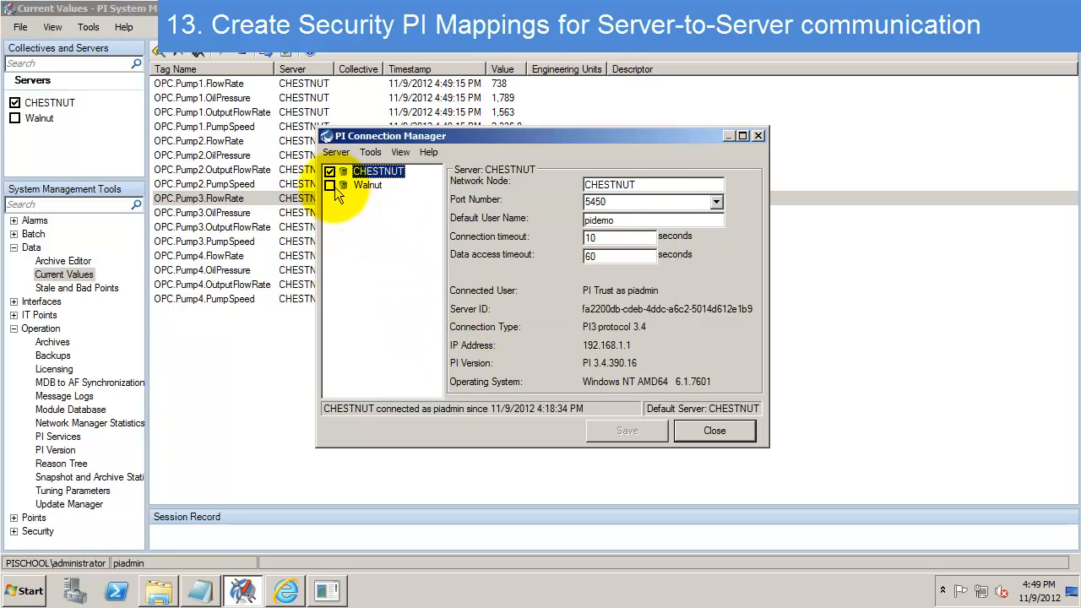
click(330, 185)
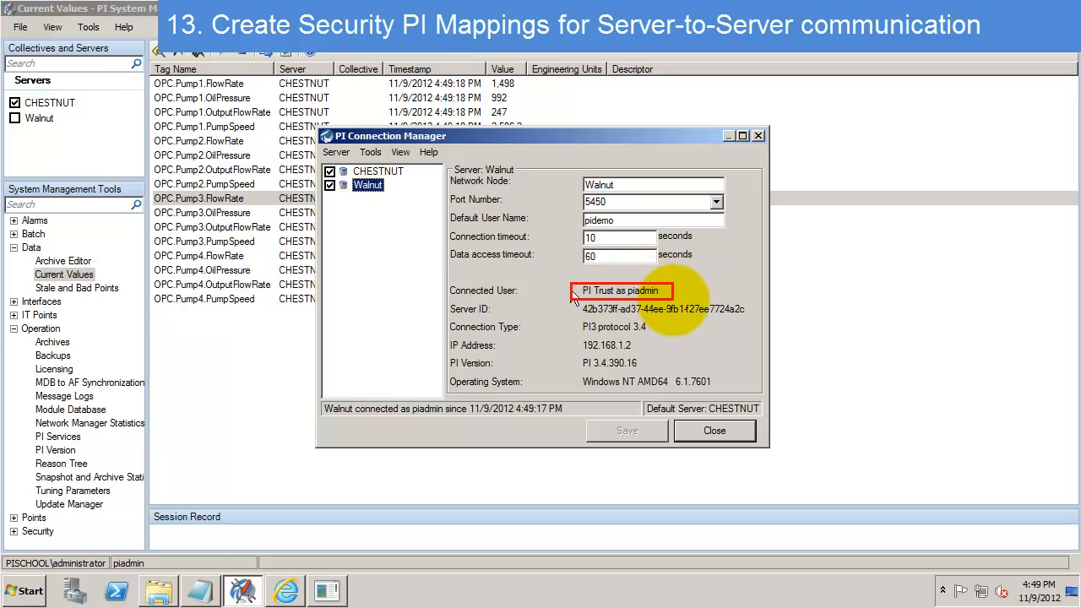
click(733, 432)
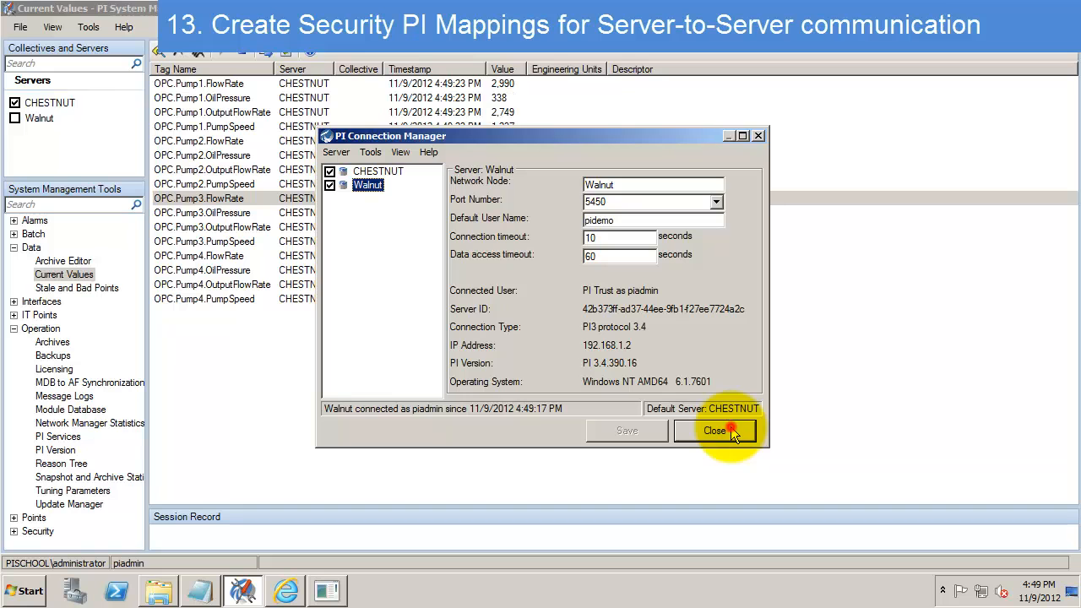
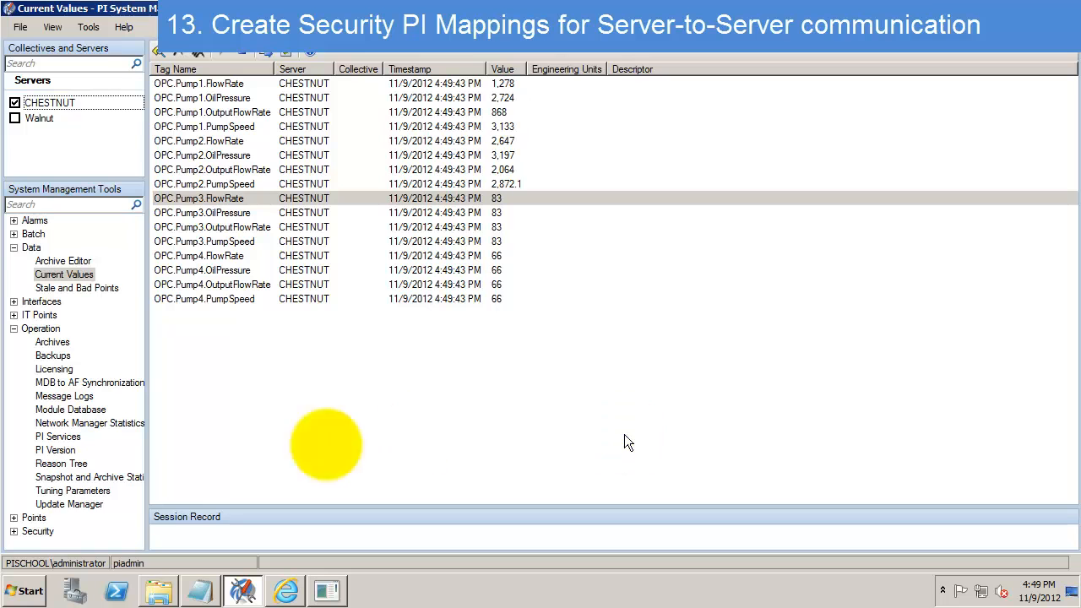
- Go to Security's Mappings & Trusts, show the Trusts list, and start a new trust
click(15, 532)
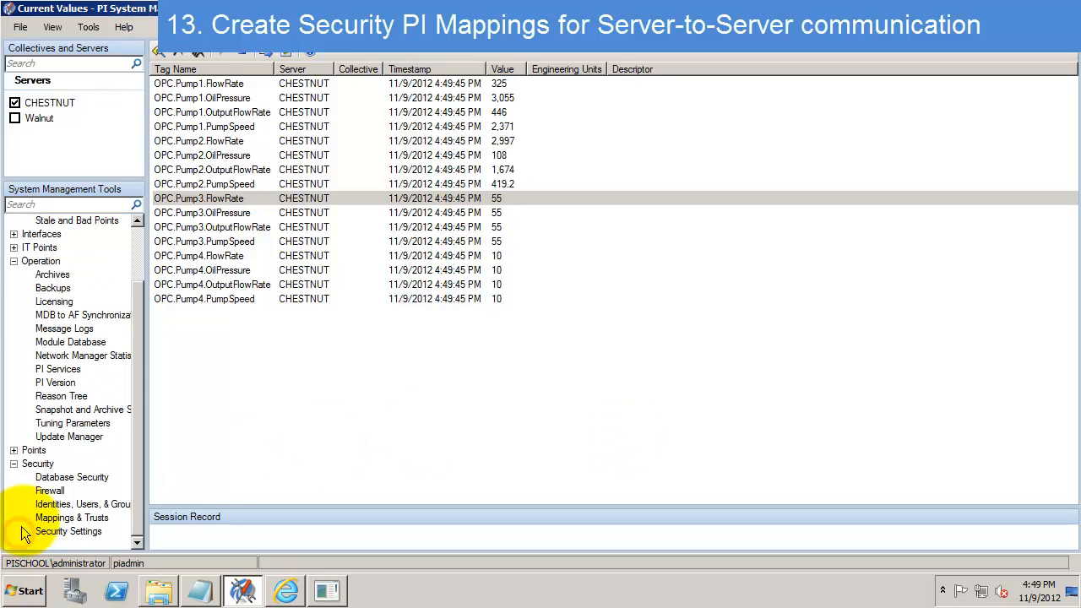
click(71, 517)
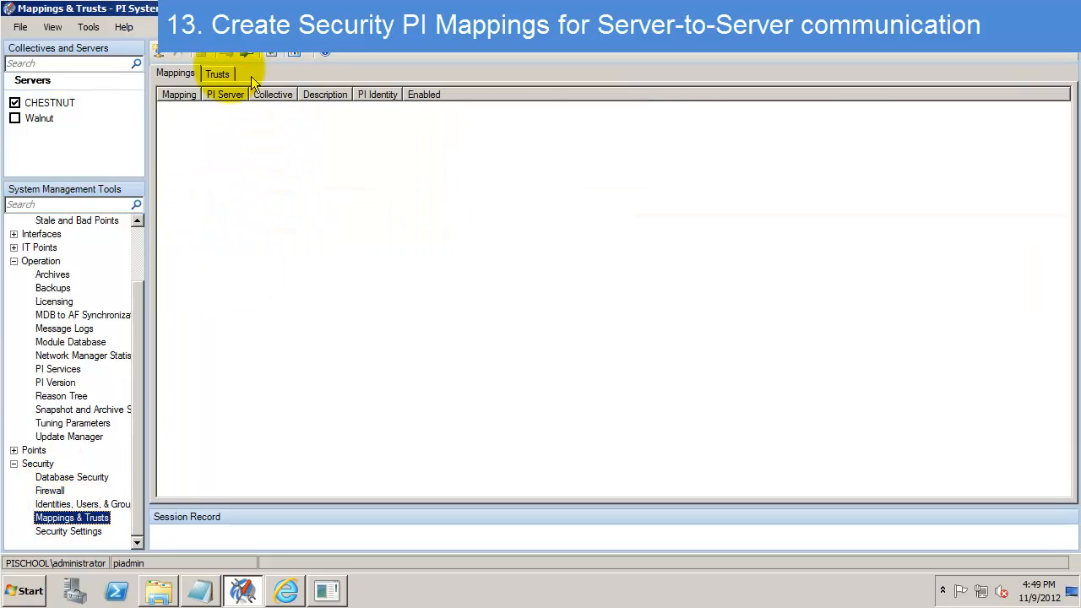
click(217, 74)
right_click(282, 295)
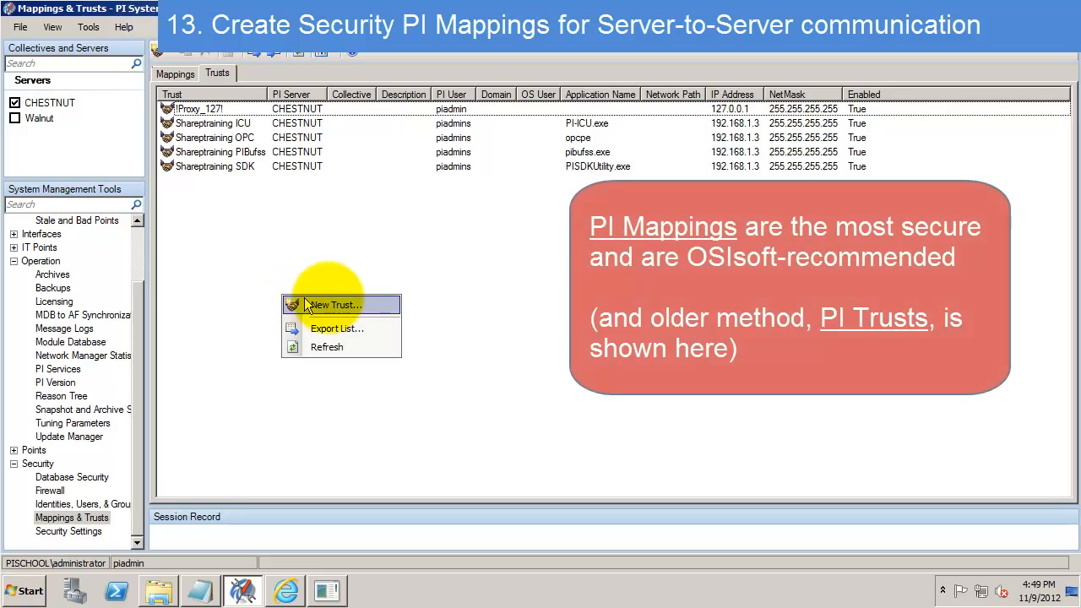
click(336, 305)
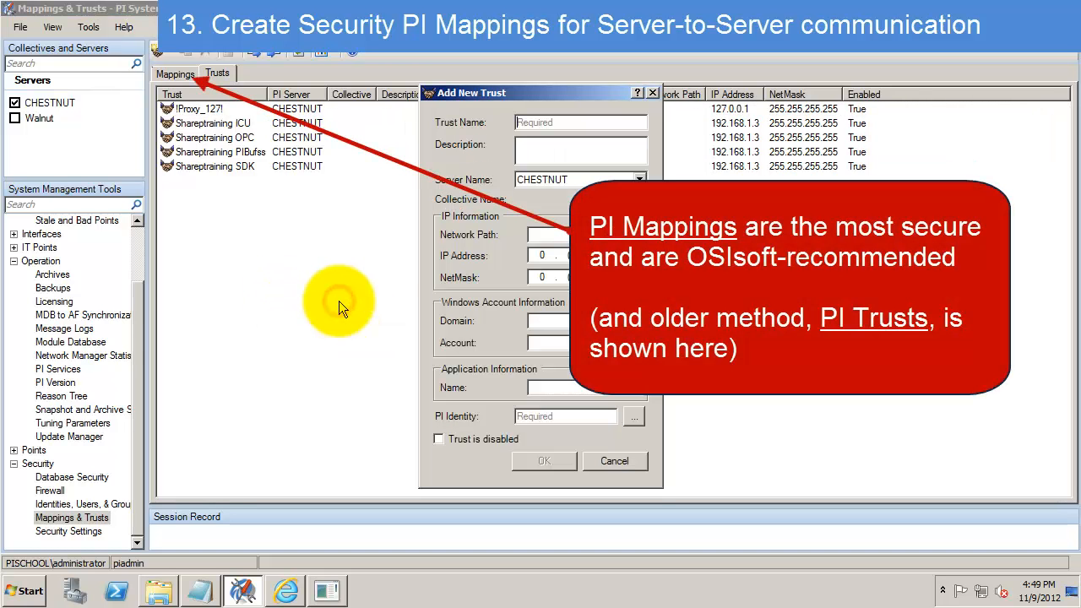
- Create the walnut trust with network path walnut.pischool.int and PI identity piadmin
text(chest)
key(BackSpace)
key(BackSpace)
key(BackSpace)
key(BackSpace)
key(BackSpace)
text(walnut)
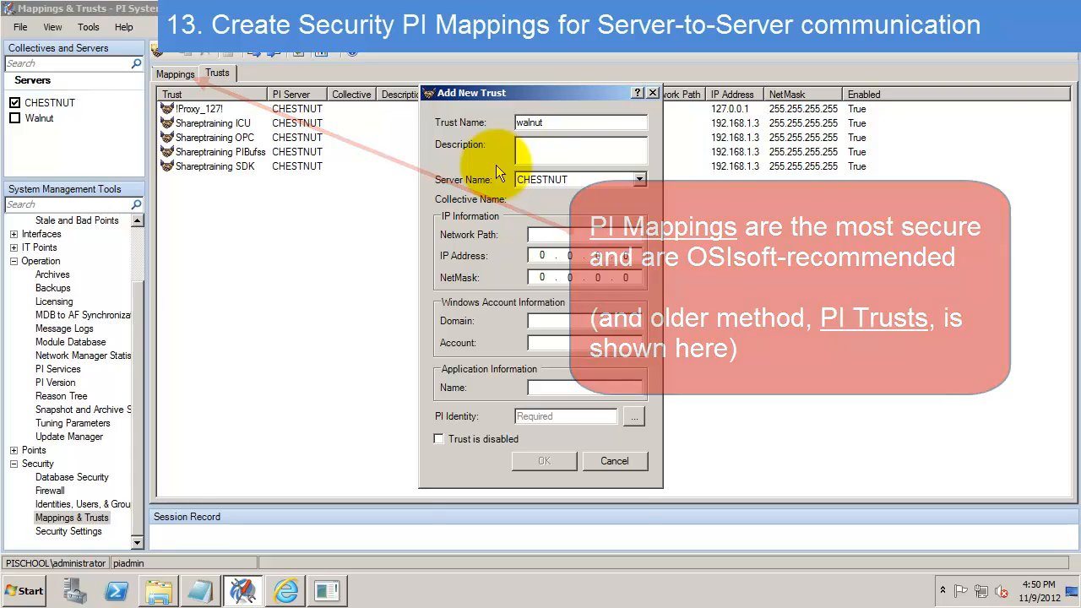
click(549, 234)
text(walnut.pischool)
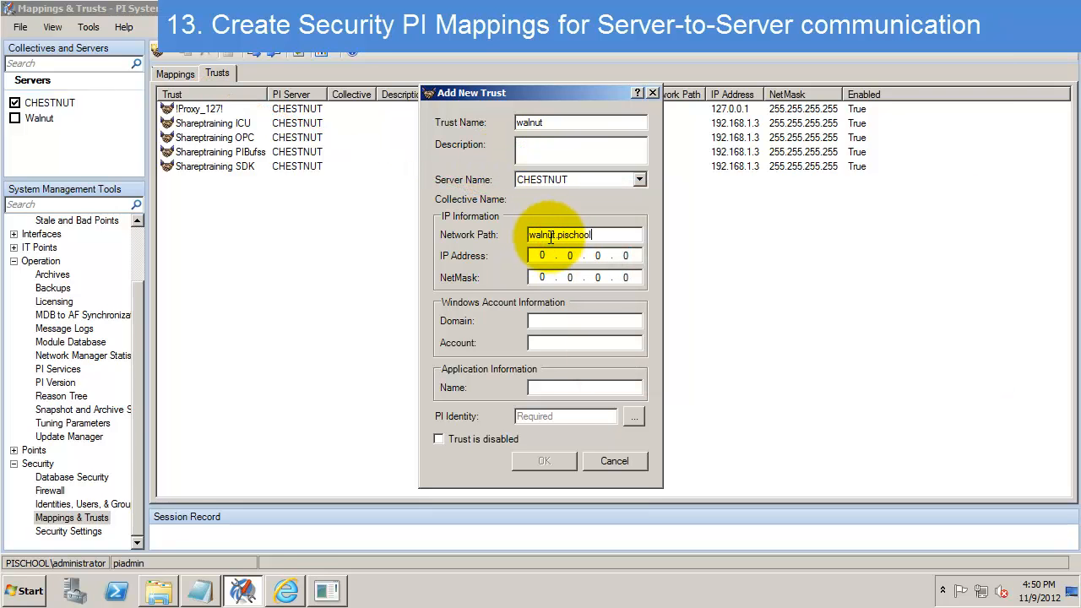
text(.int)
click(547, 417)
text(piadmin)
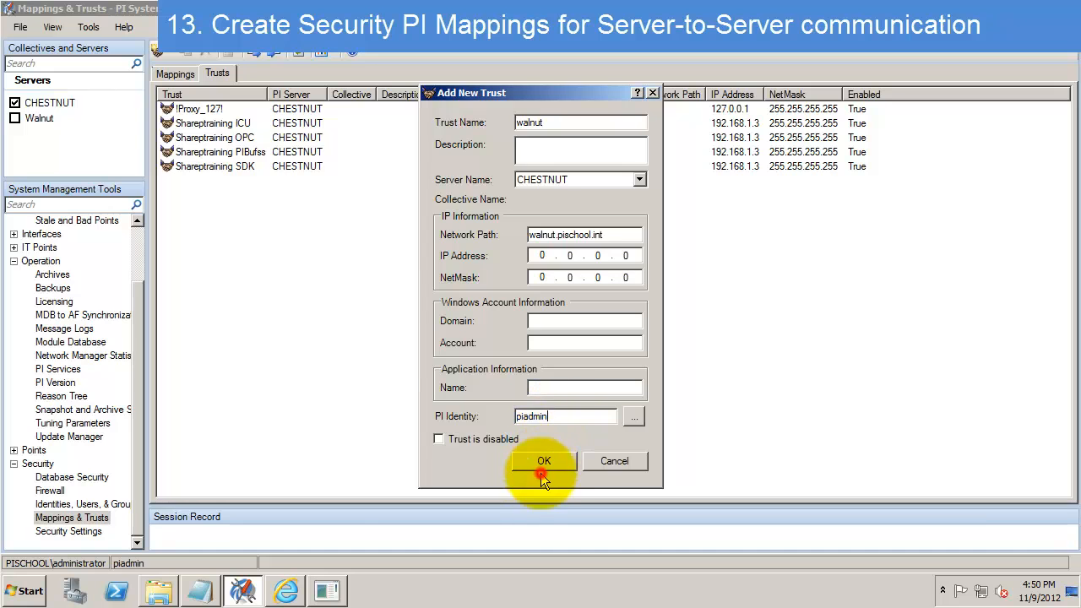
click(544, 463)
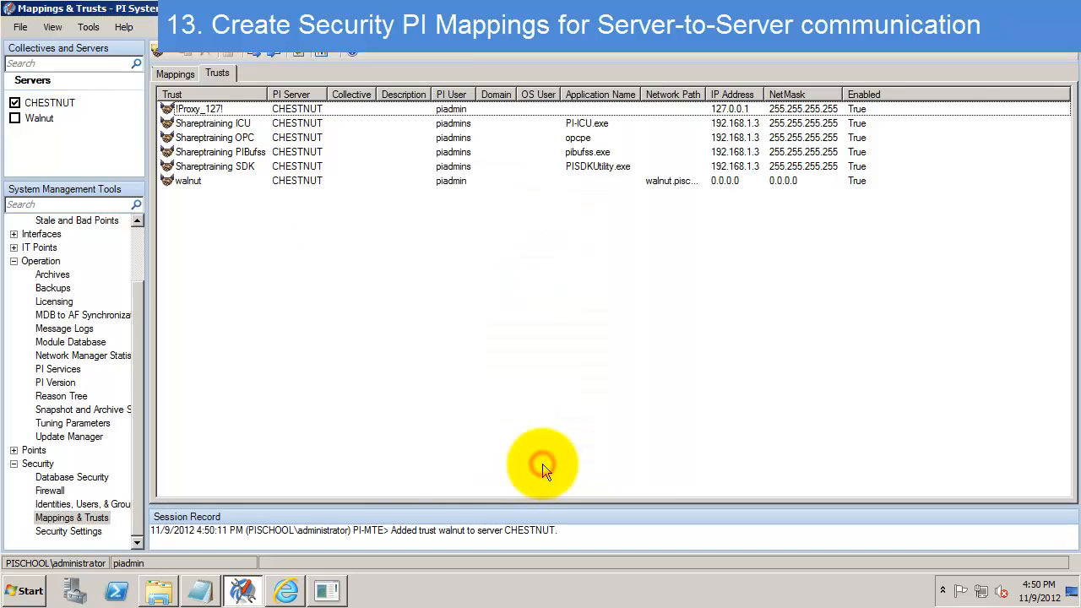
- Create the chestnut trust with network path chestnut.pischool.int and PI identity piadmin
click(158, 51)
text(chestnut)
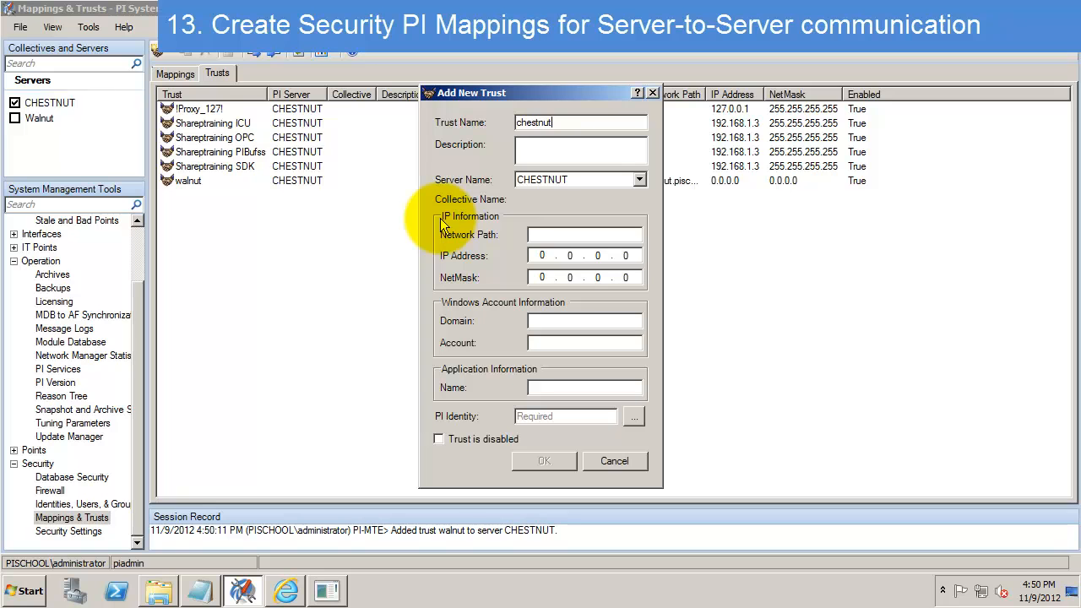
click(603, 236)
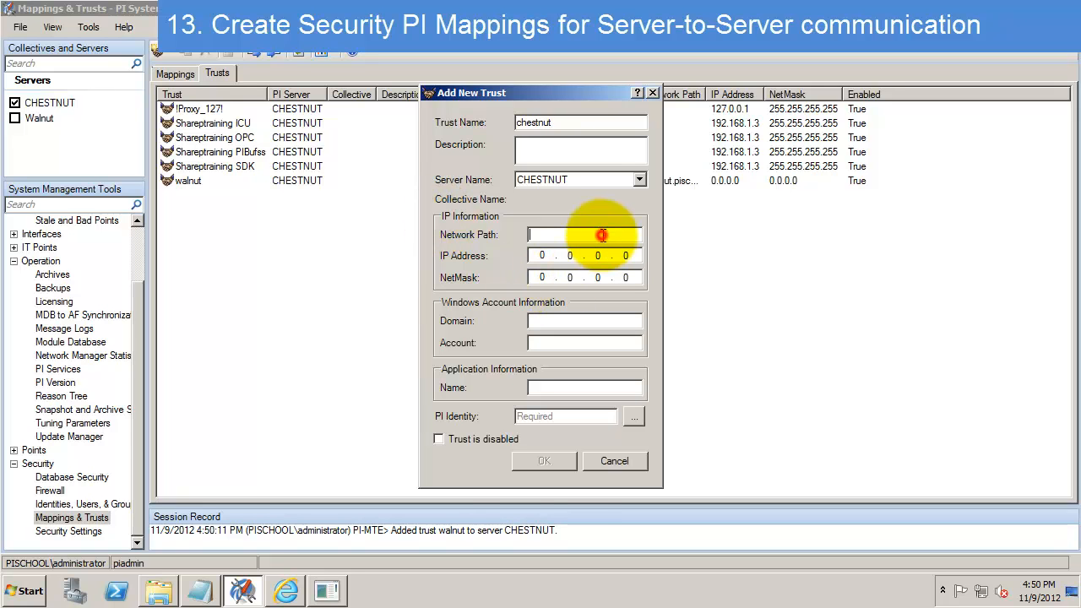
text(chestnut.pischool.int)
click(562, 415)
text(piadmin)
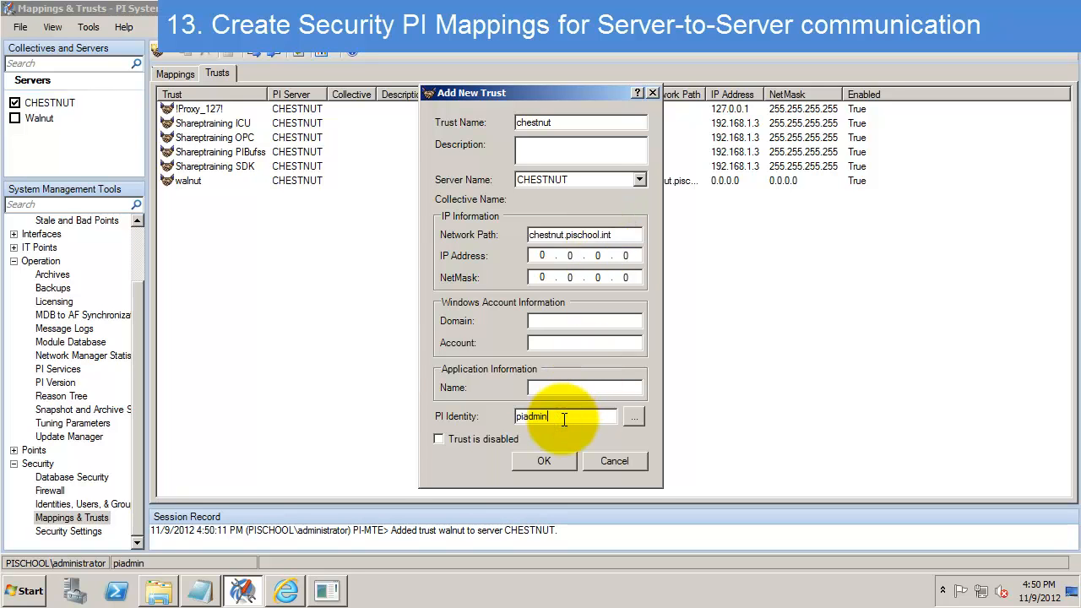
click(535, 463)
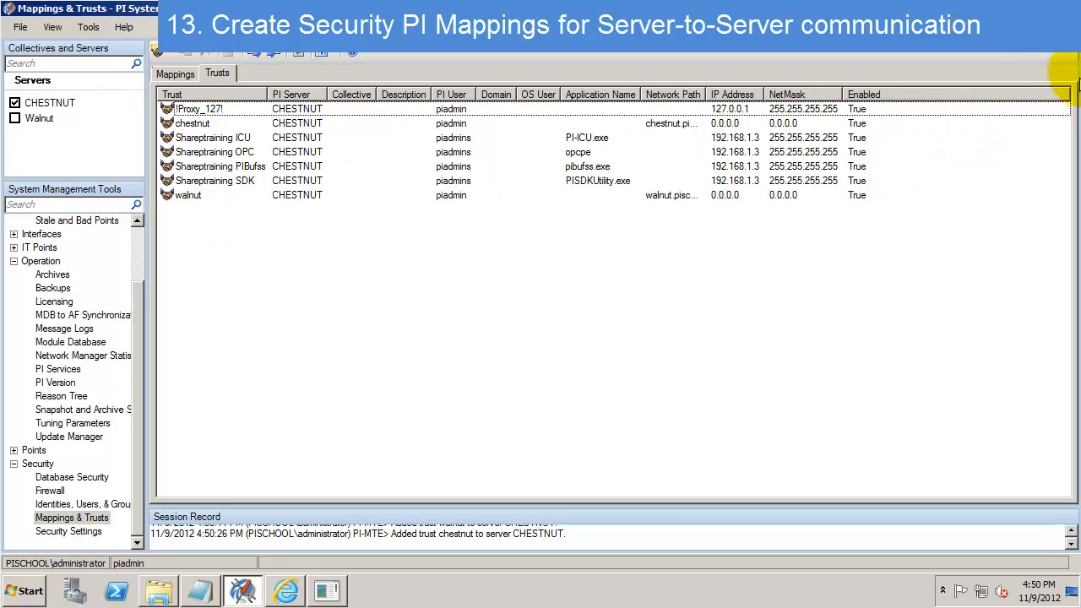
click(1044, 9)
- Append '- create trusts for each machine in the collective' and 'Now we're ready to configure it' to the notes
click(530, 255)
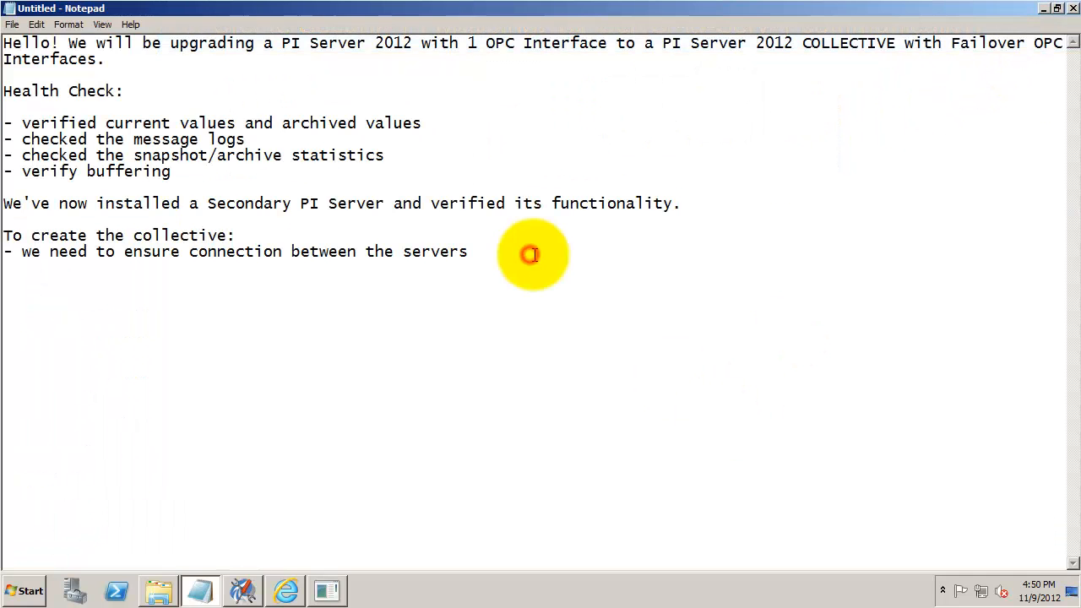
key(Return)
text(- create trusts f)
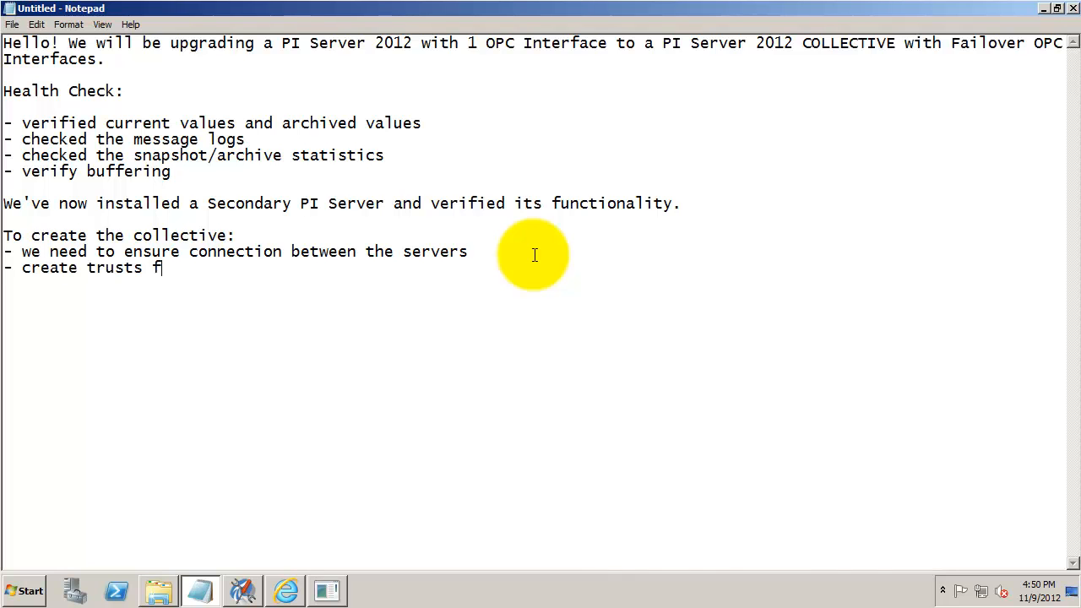
text(or each machine in the collective)
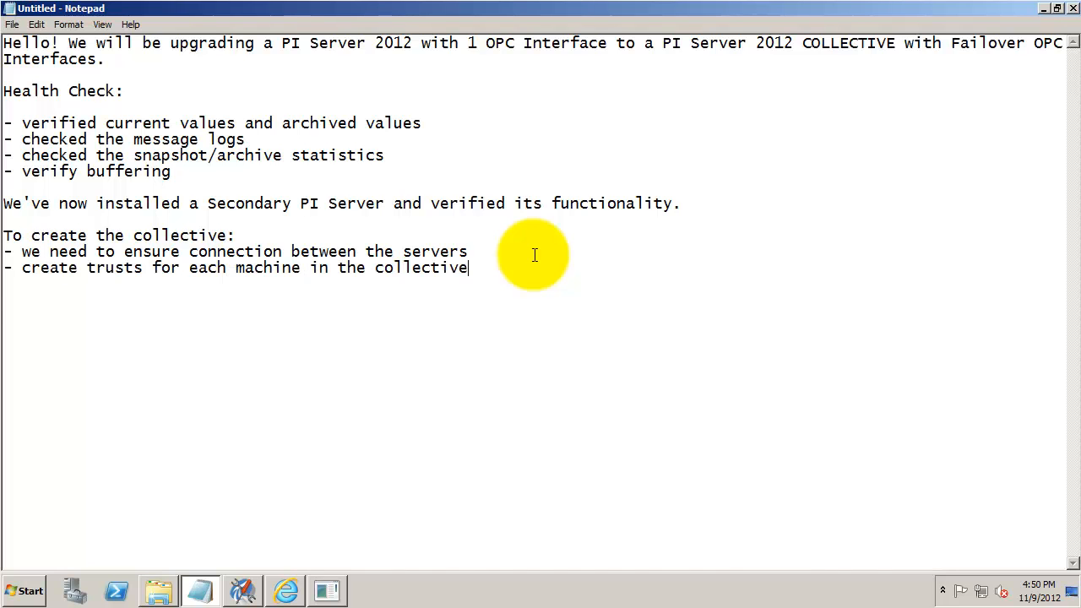
key(Return)
key(Return)
text(Now we're ready)
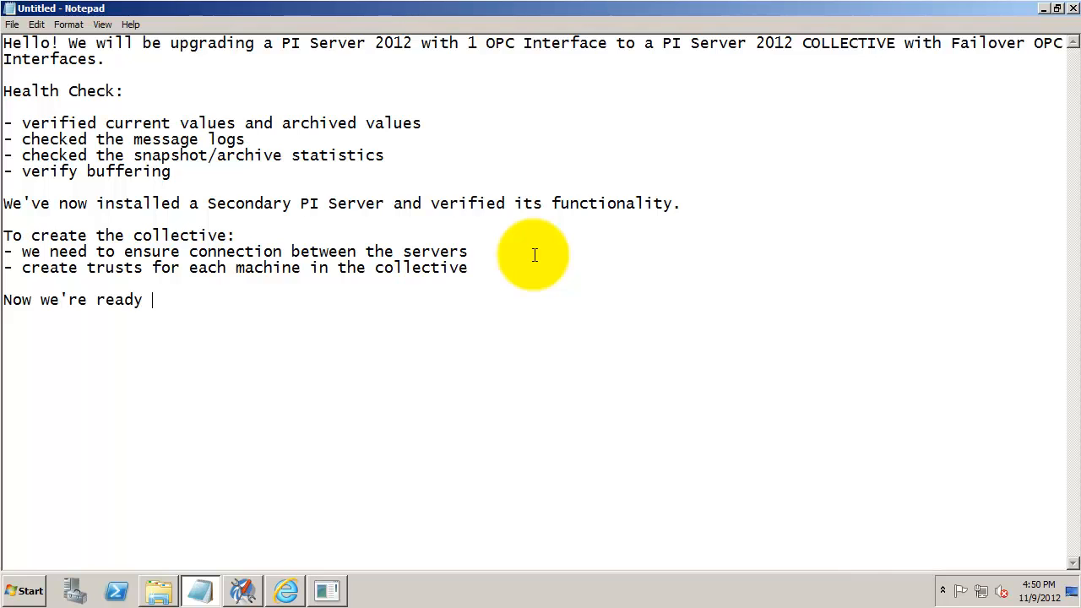
text( to configure it.)
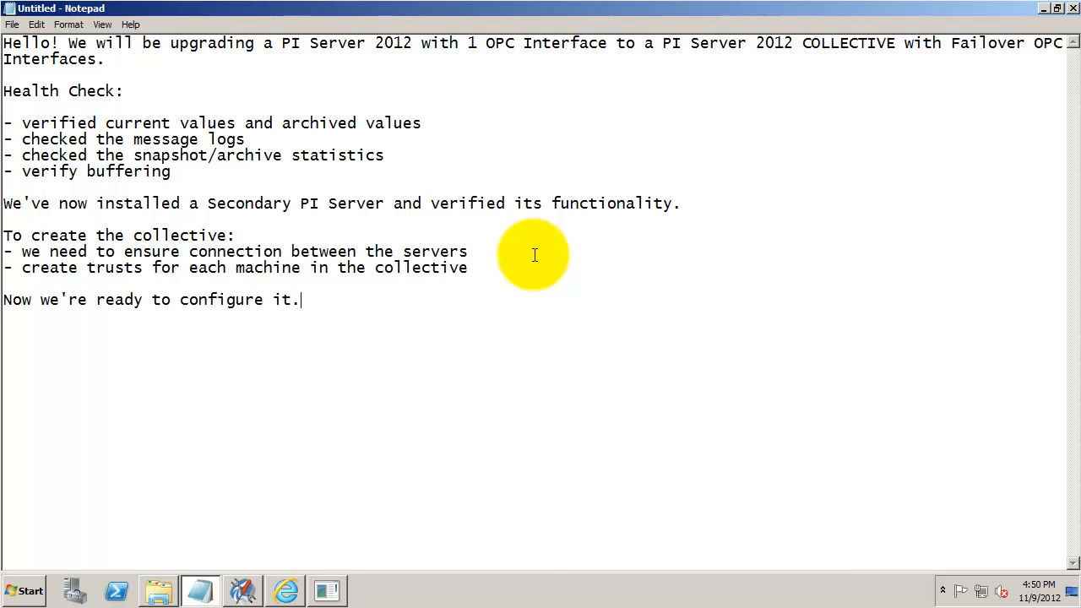
click(1044, 10)
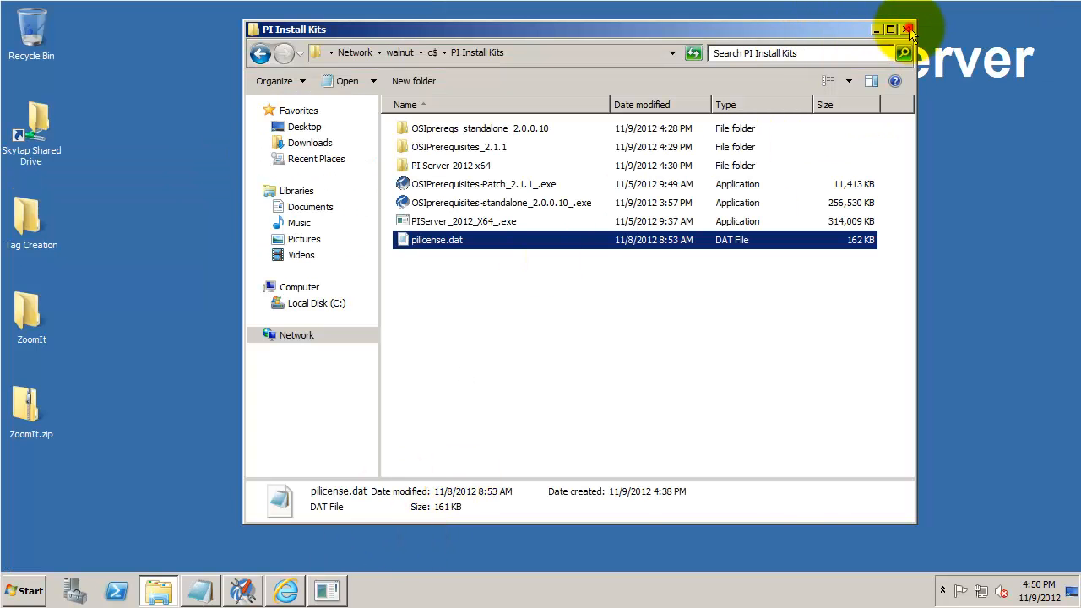
- Close the PI Install Kits folder and launch PI Collective Manager from the PI System programs
click(909, 31)
click(25, 591)
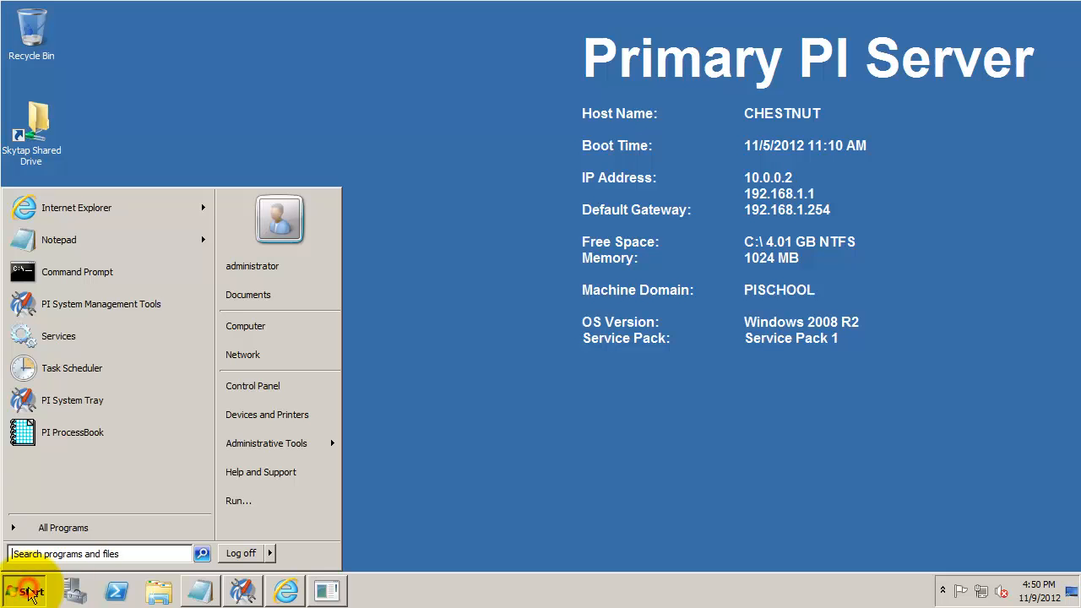
click(76, 528)
click(98, 319)
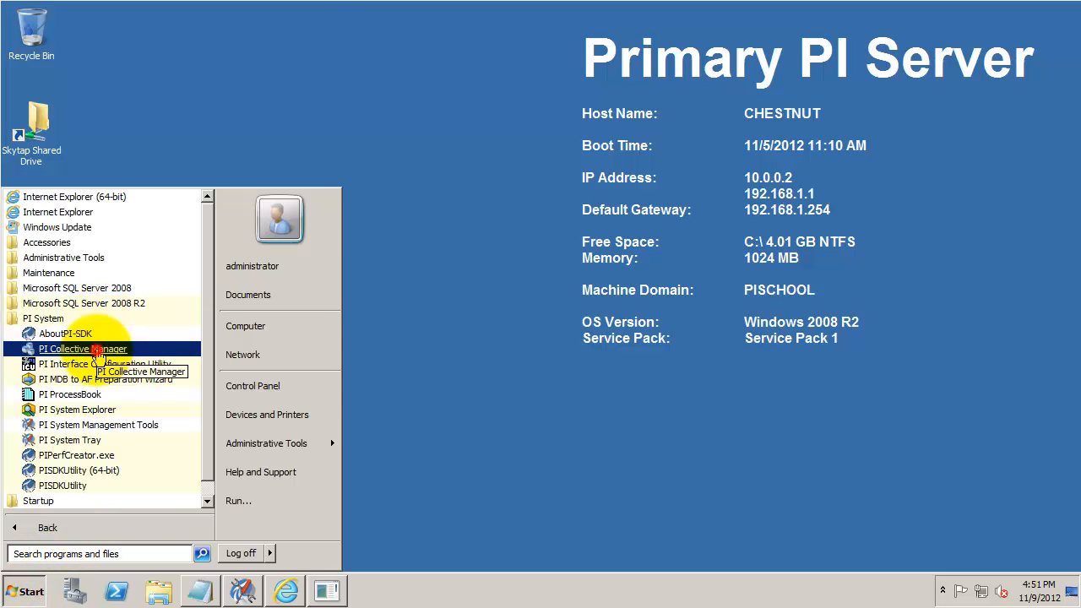
click(97, 352)
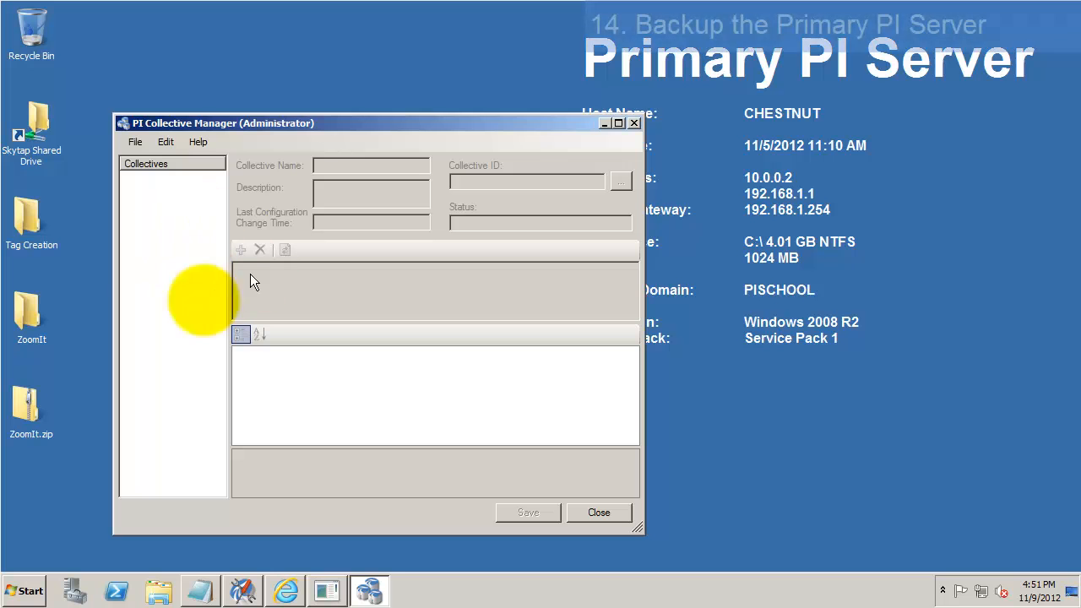
- Start the Create Collective wizard, confirm backups are verified, and switch to the OPC interface machine
right_click(181, 205)
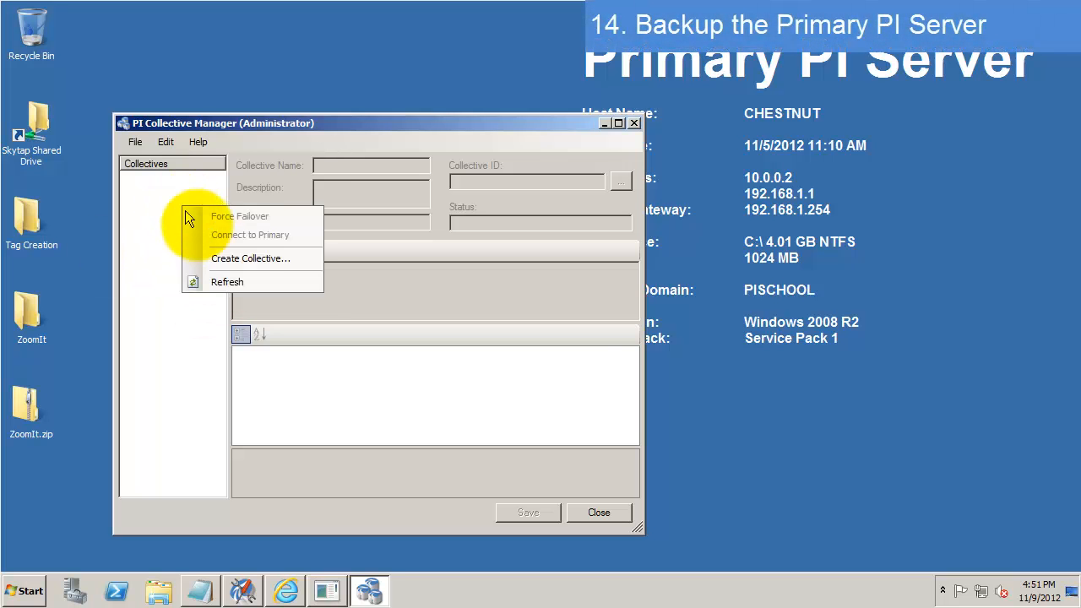
click(234, 262)
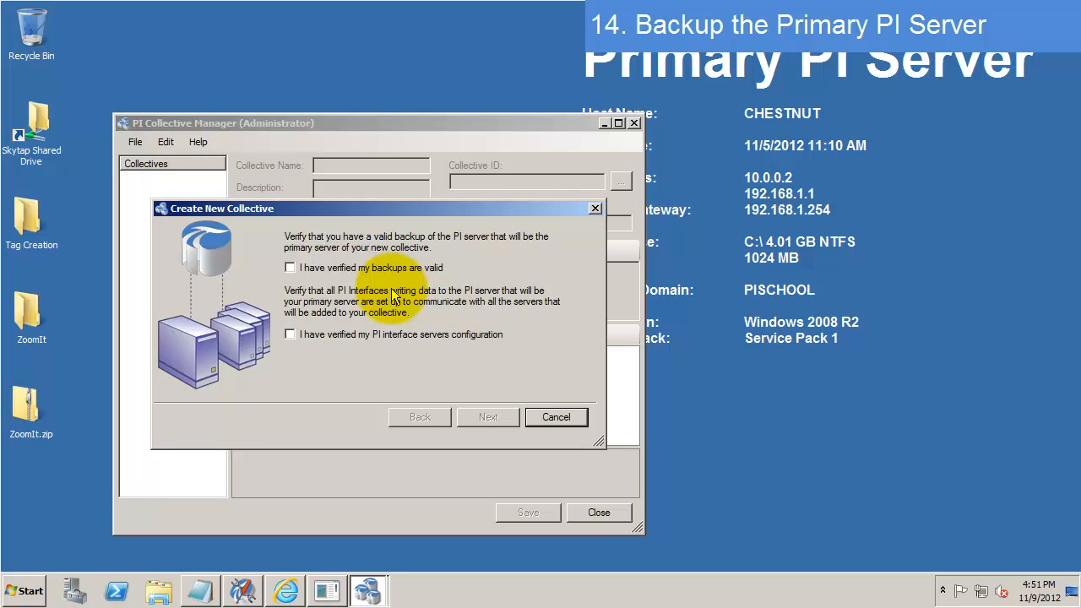
click(376, 268)
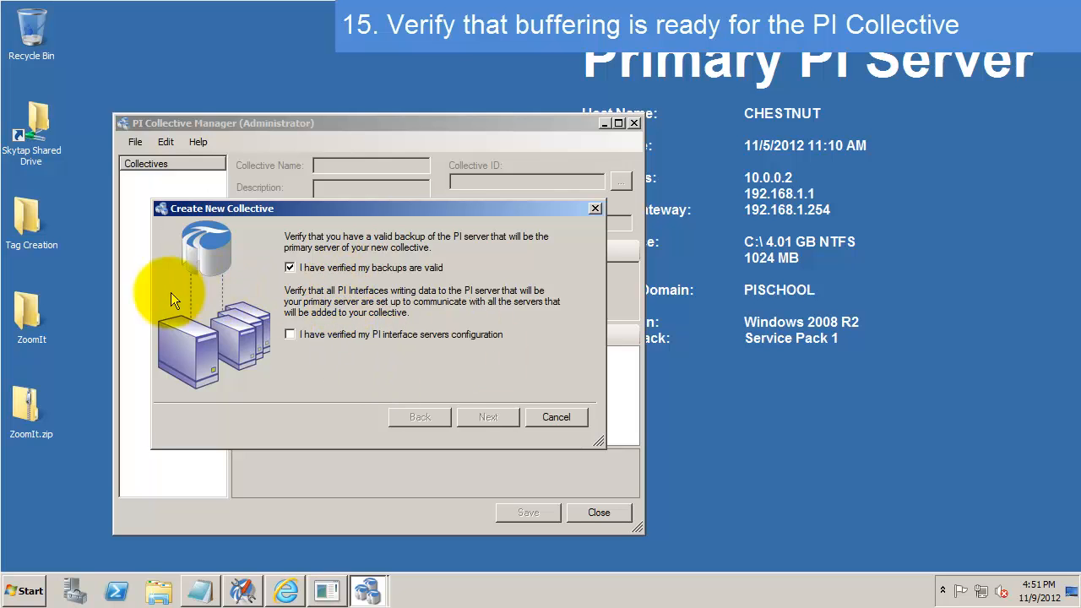
click(2, 256)
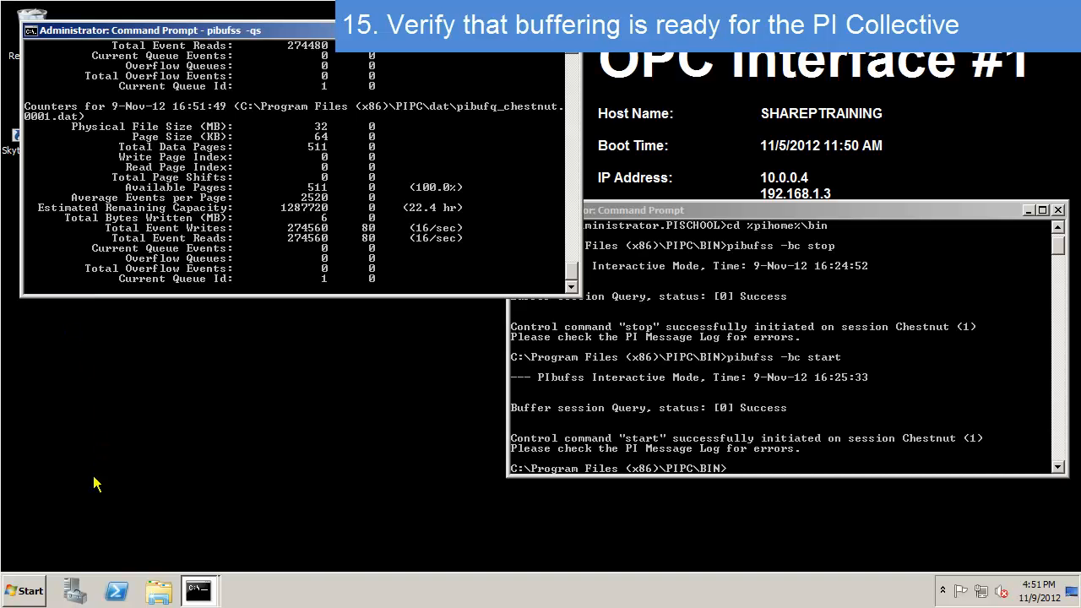
- Launch PI Interface Configuration Utility and load the opcint1 -> Chestnut interface
click(29, 594)
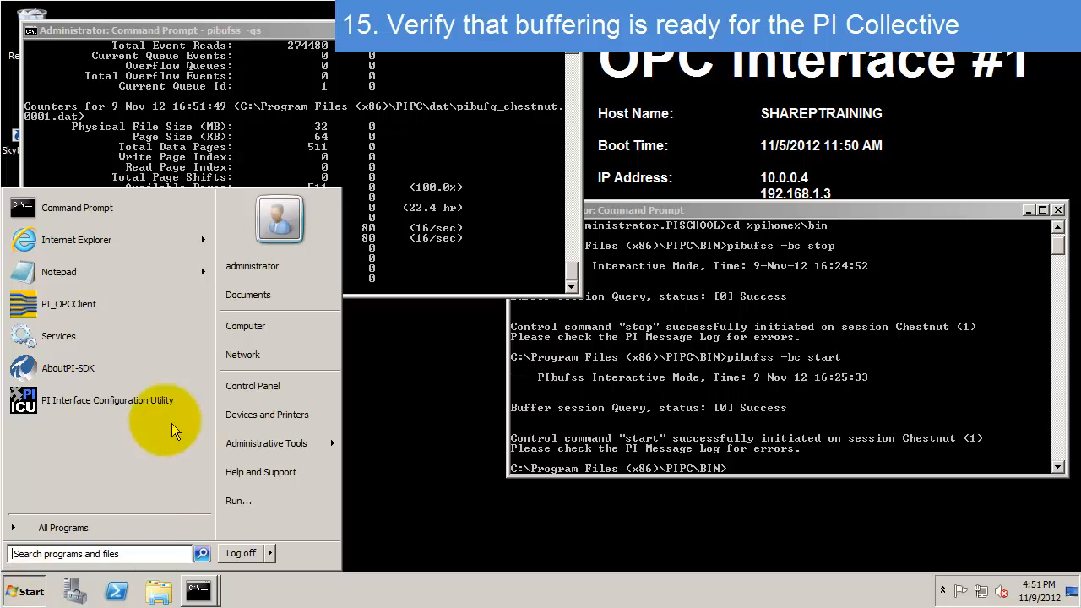
click(124, 399)
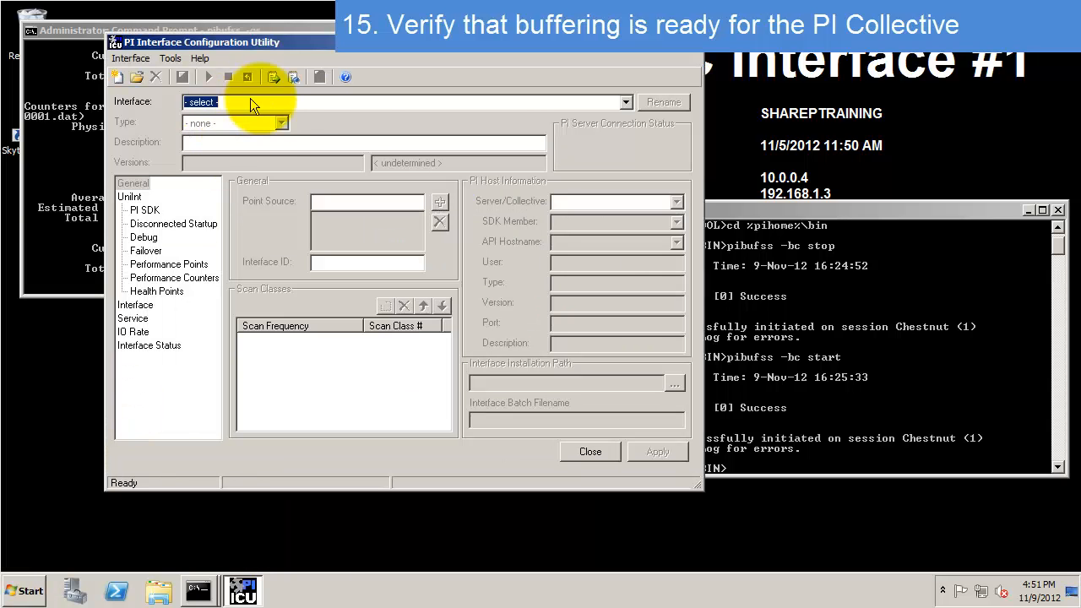
click(625, 101)
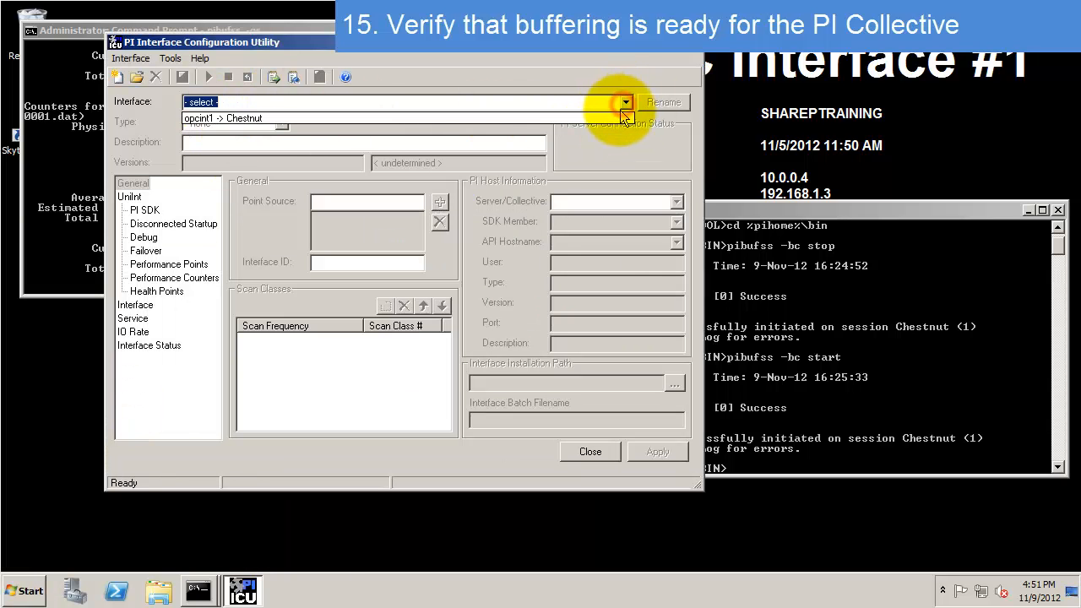
click(619, 116)
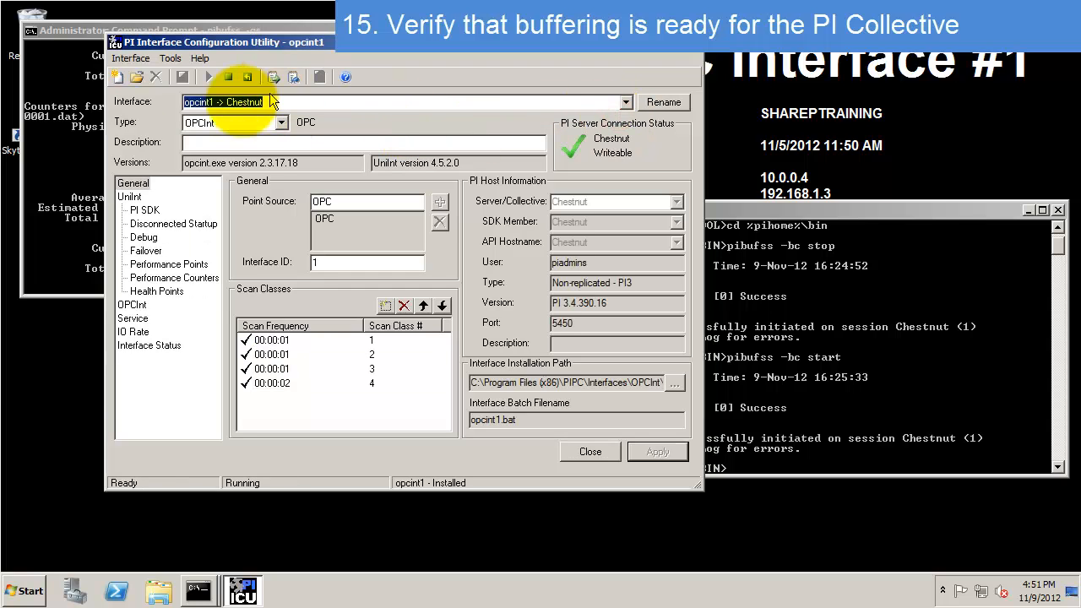
- Confirm in the buffering settings that Chestnut is the buffered server, then close them
click(171, 58)
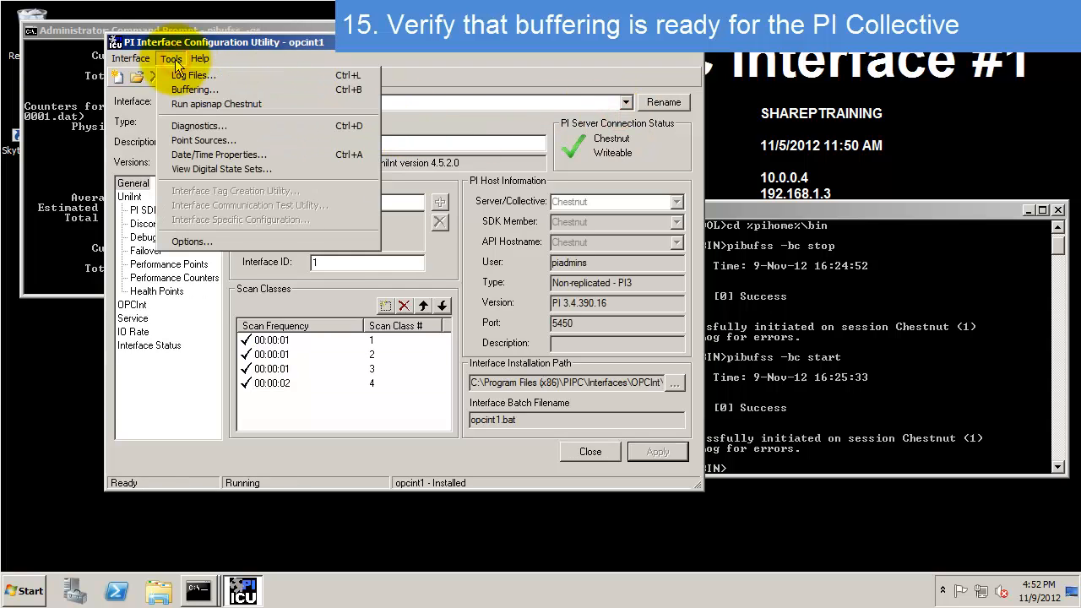
click(187, 90)
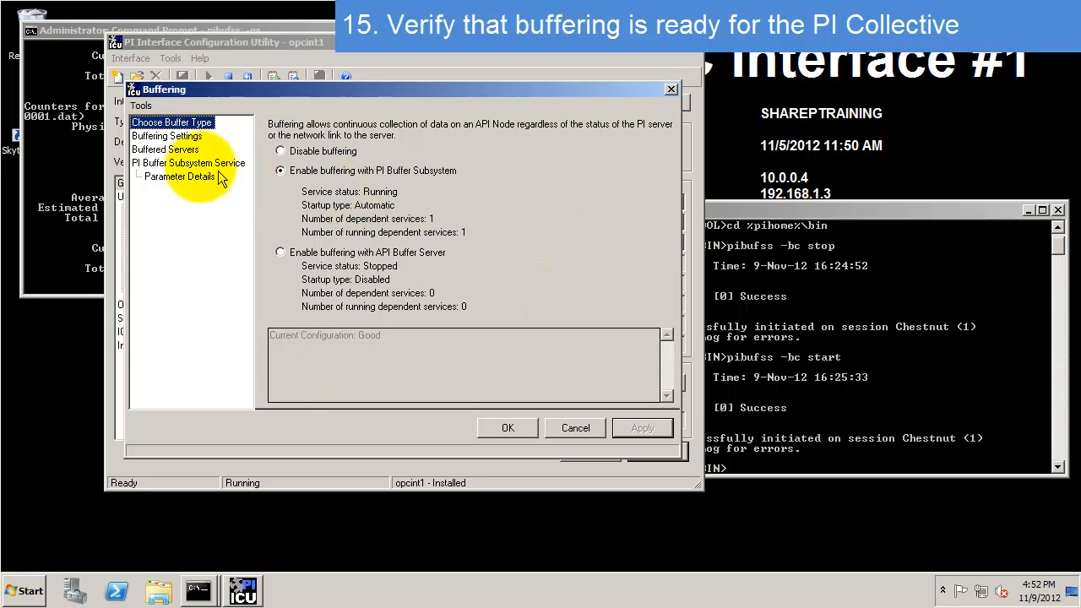
click(177, 150)
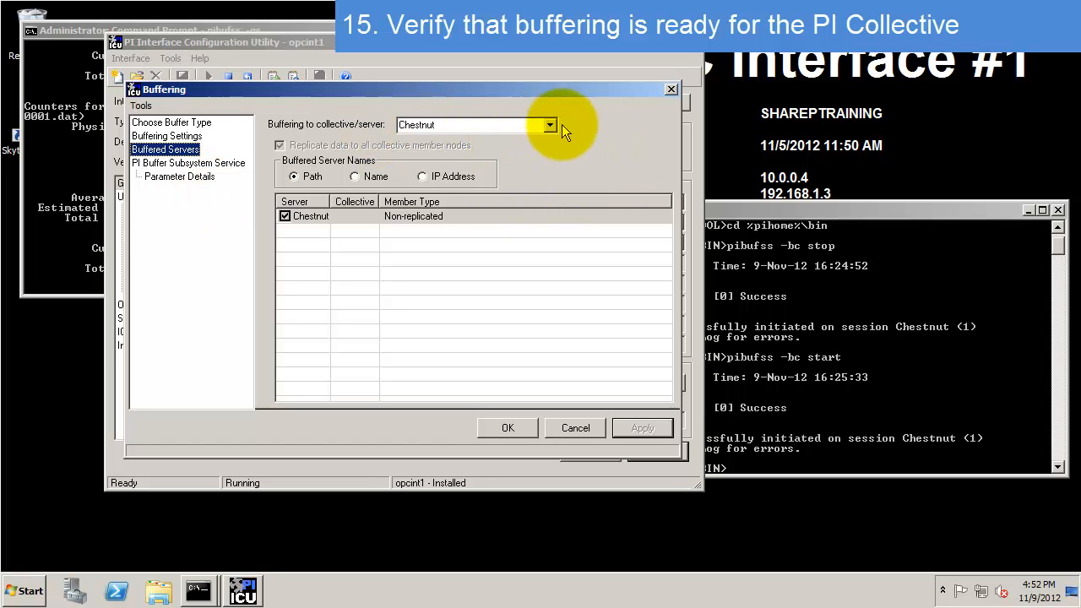
click(549, 125)
click(342, 127)
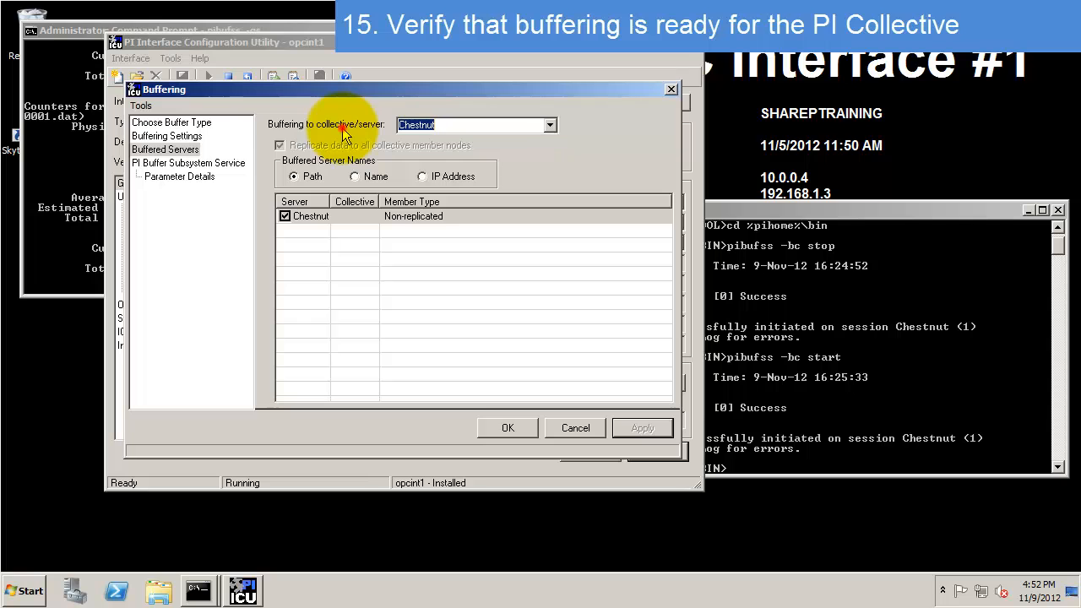
click(293, 122)
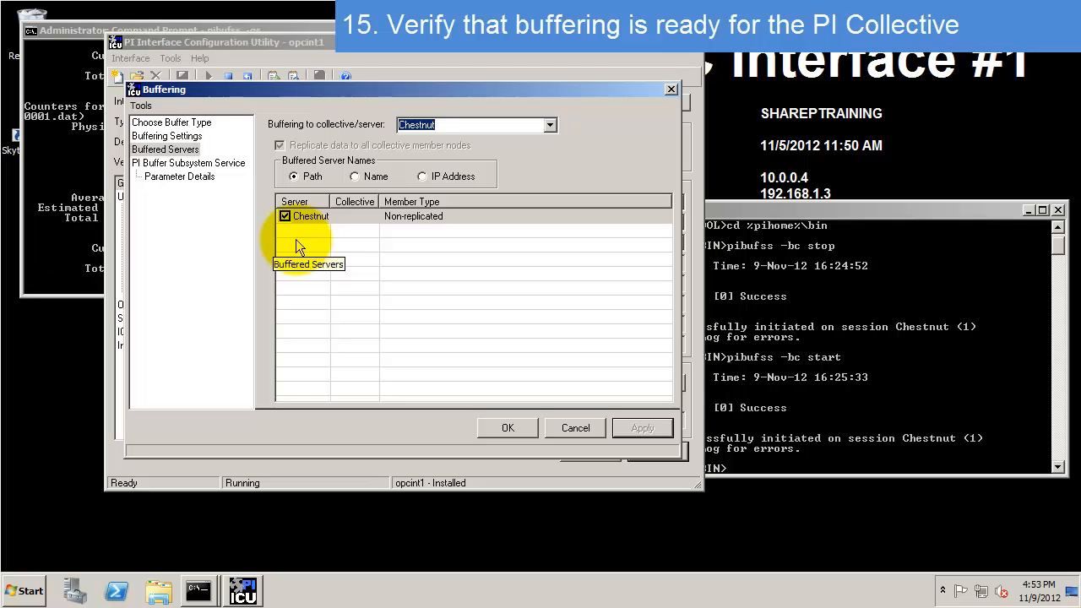
click(507, 431)
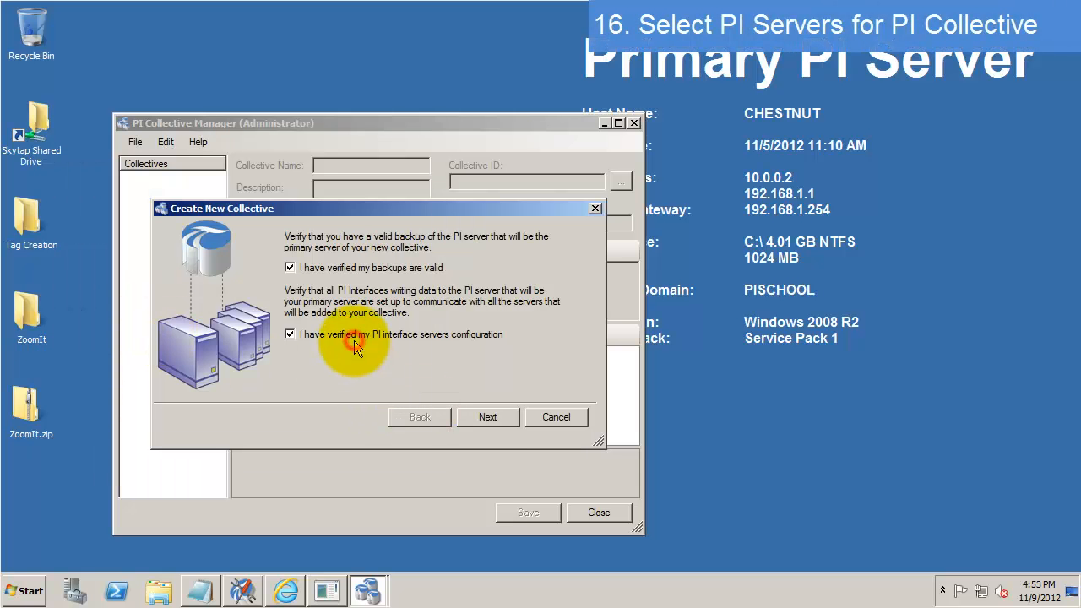
- Confirm interface configurations are verified and choose the existing server CHESTNUT as primary
click(354, 338)
click(490, 417)
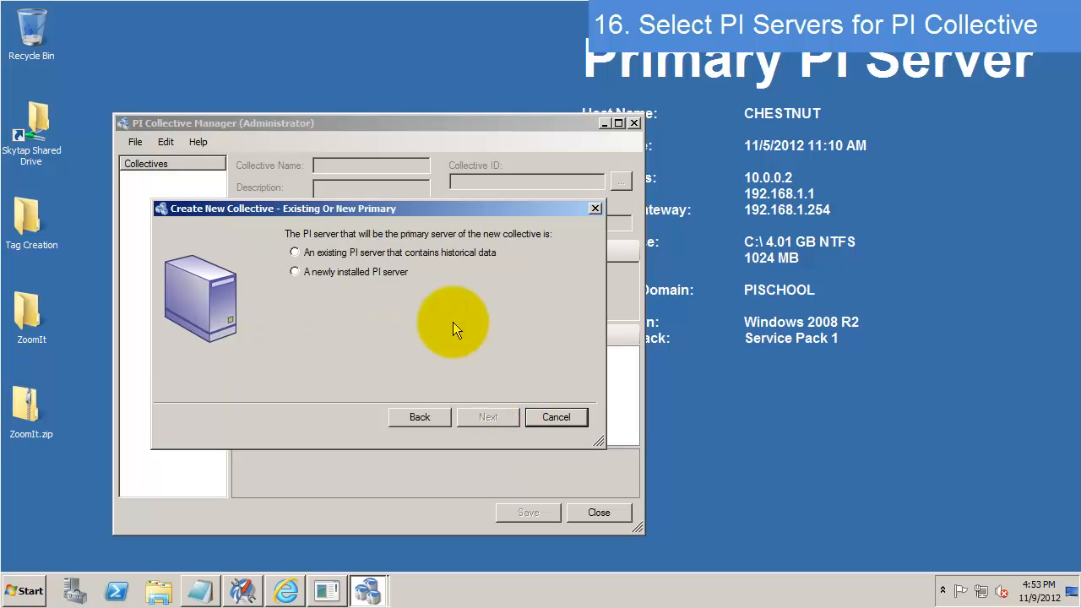
click(295, 253)
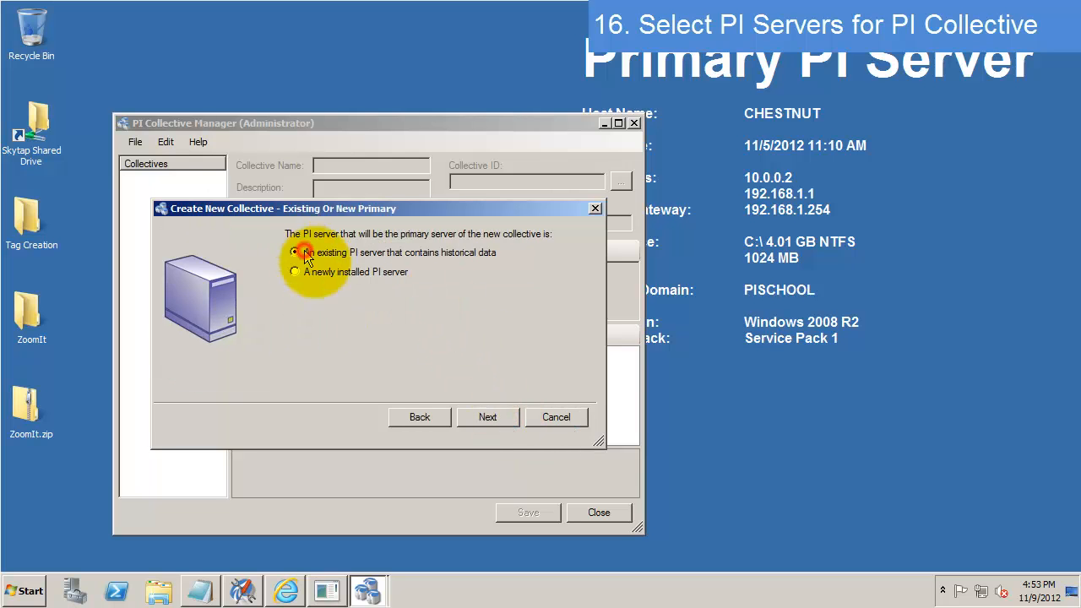
click(488, 416)
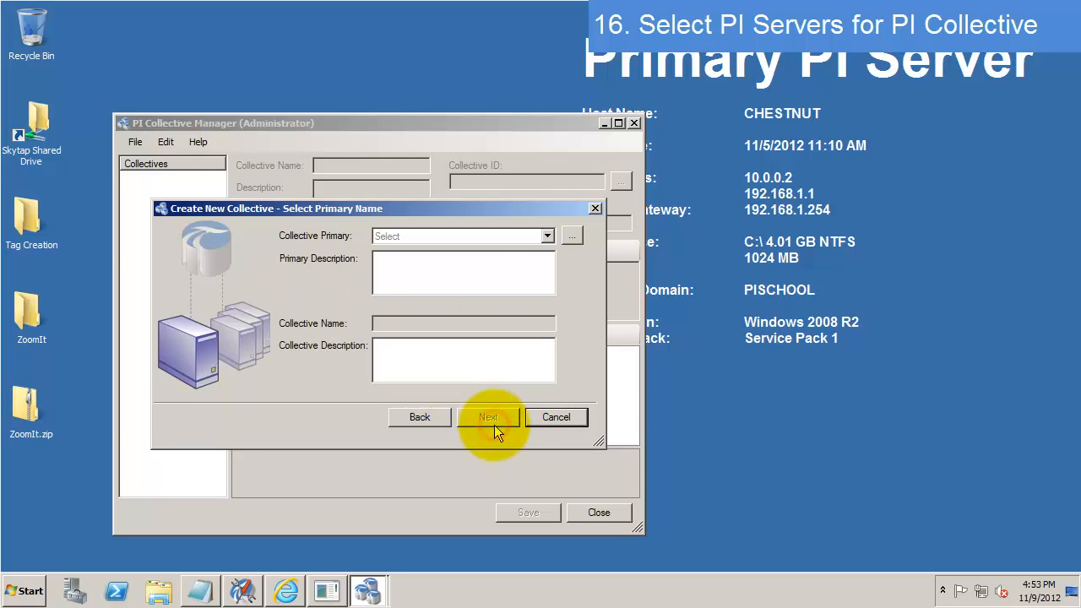
click(548, 236)
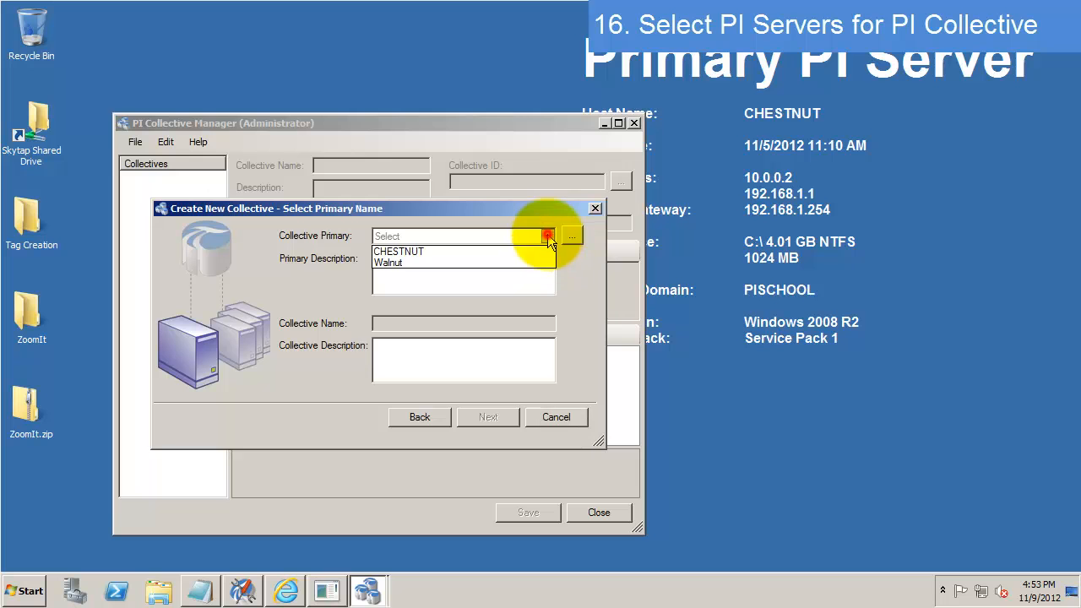
click(404, 251)
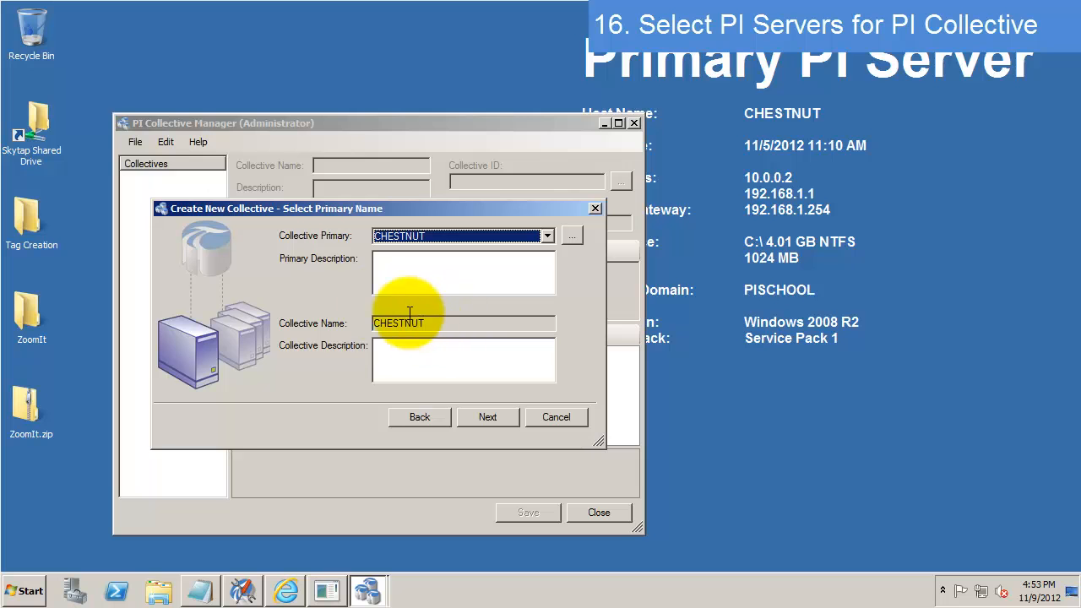
drag(281, 310, 564, 336)
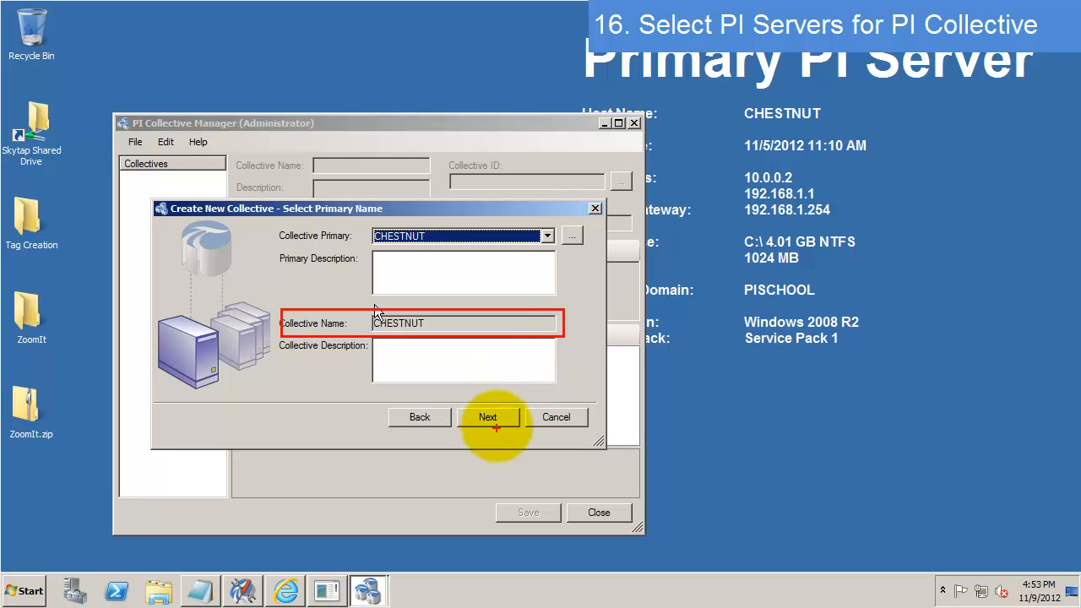
key(Escape)
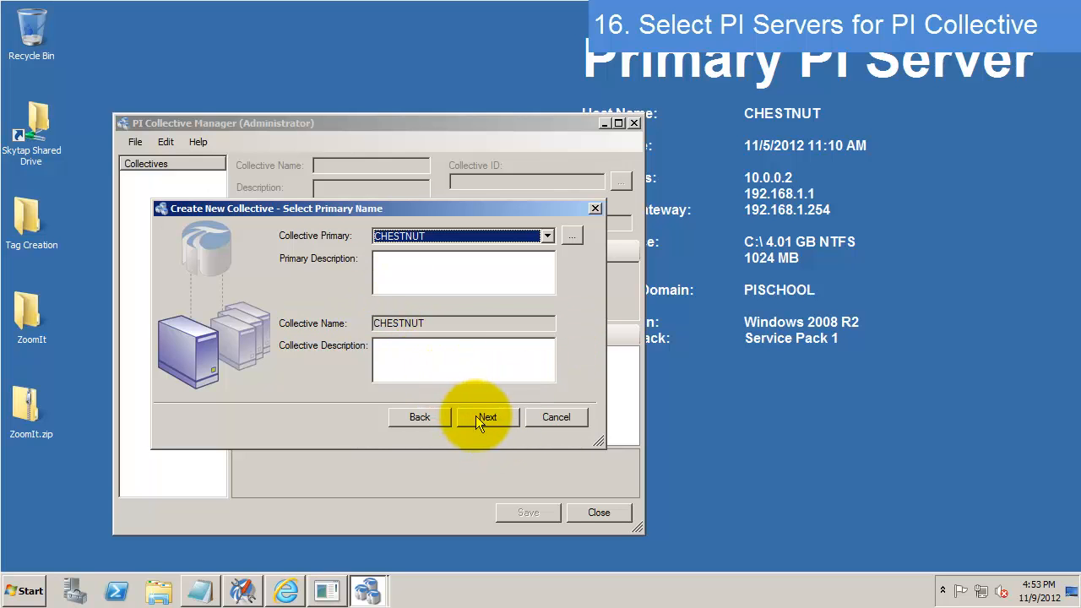
- Add Walnut as the secondary server and continue to archive selection
click(498, 418)
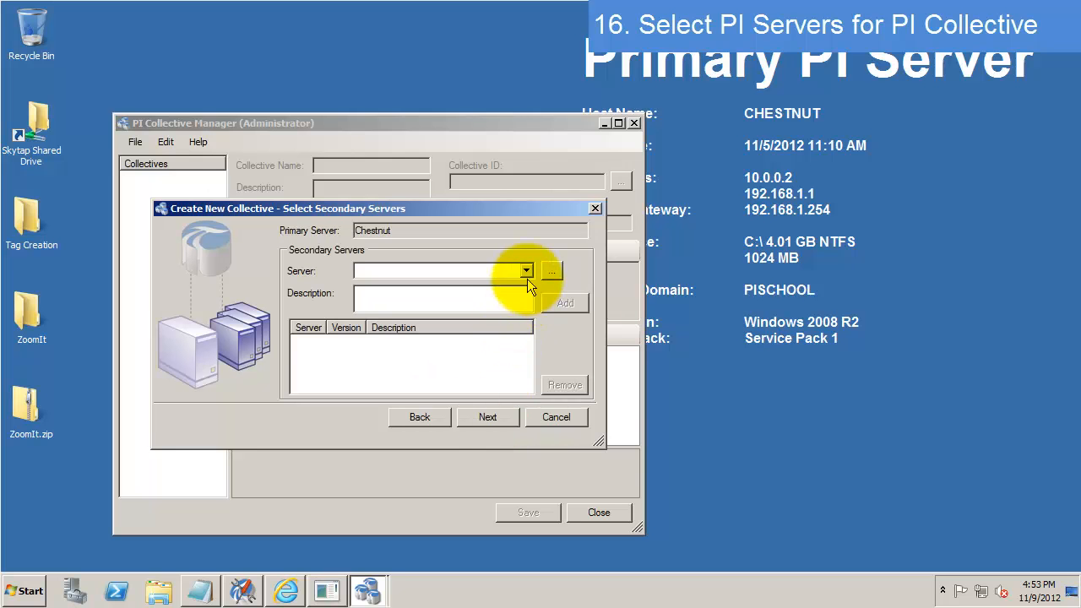
click(526, 271)
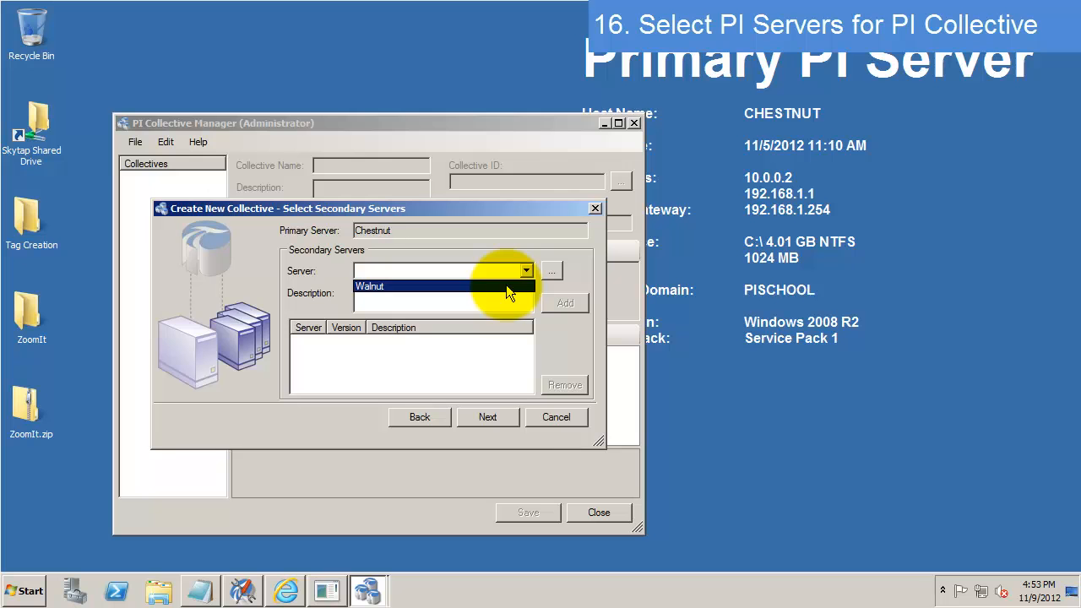
click(506, 286)
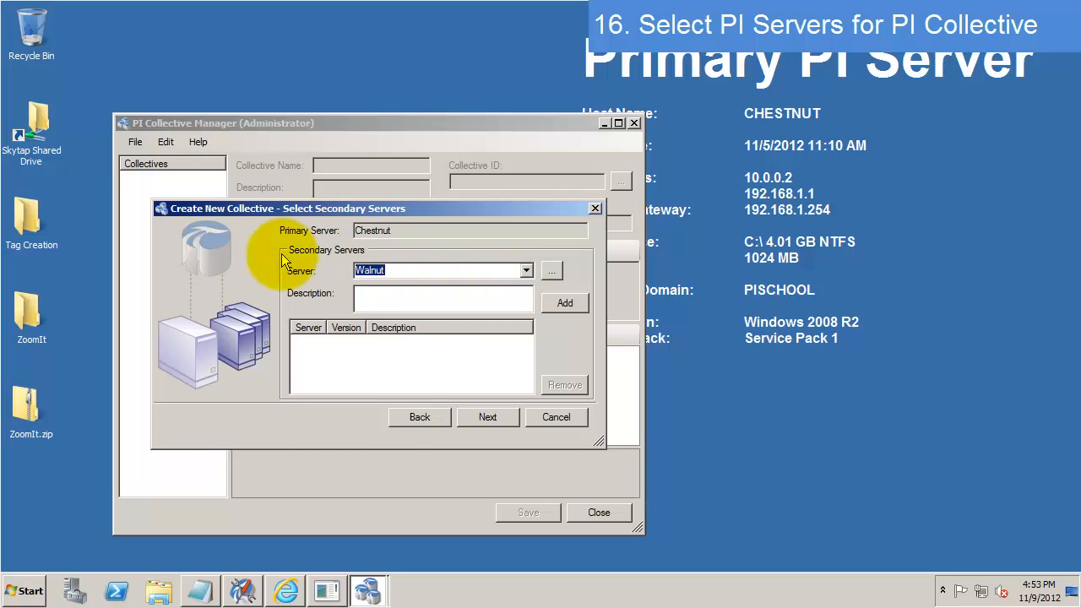
click(556, 301)
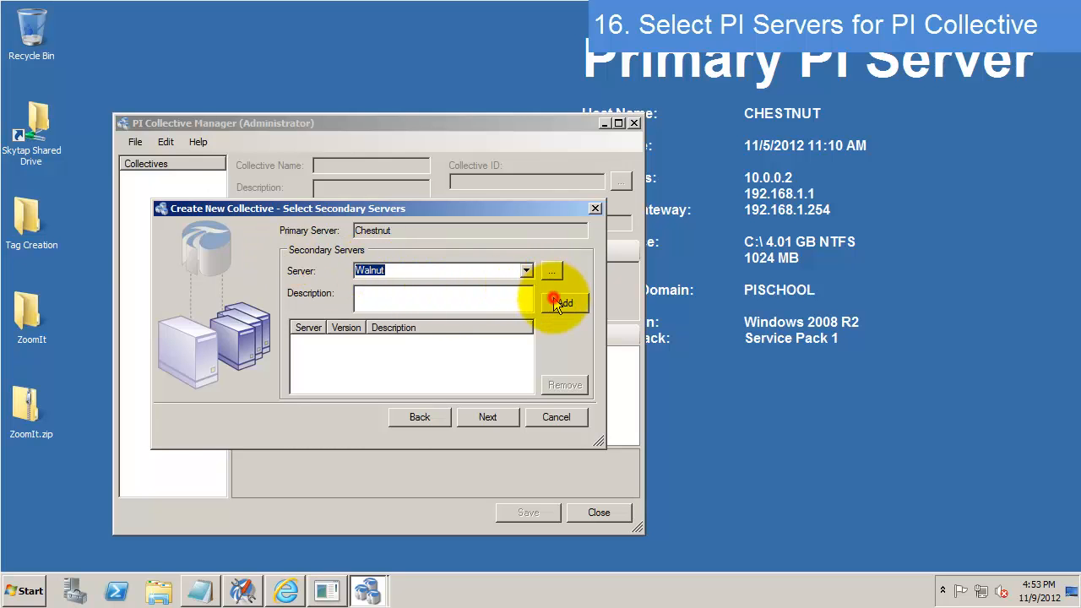
click(354, 342)
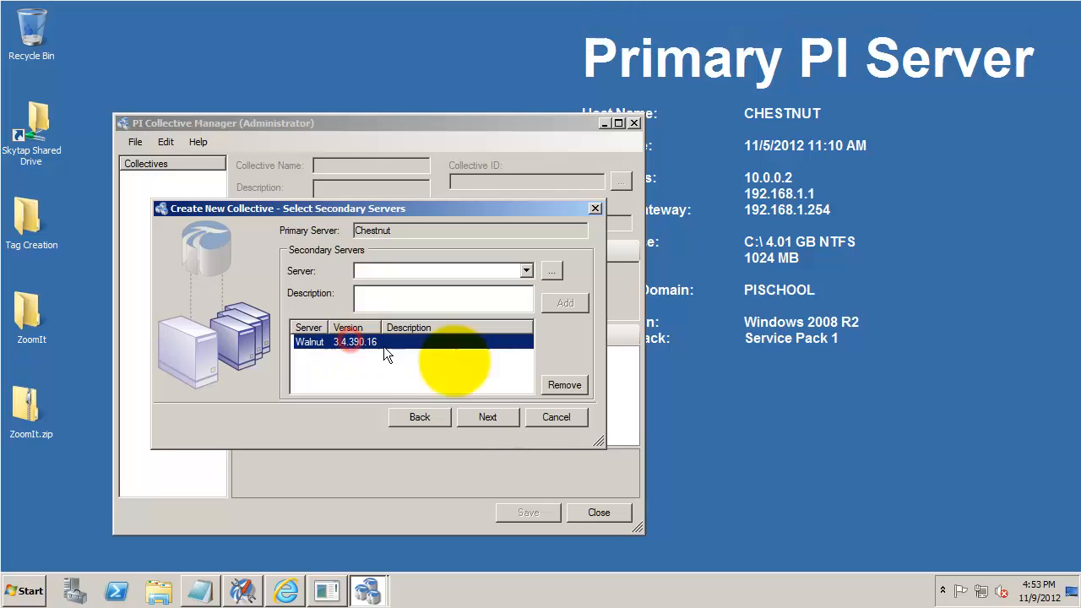
click(488, 418)
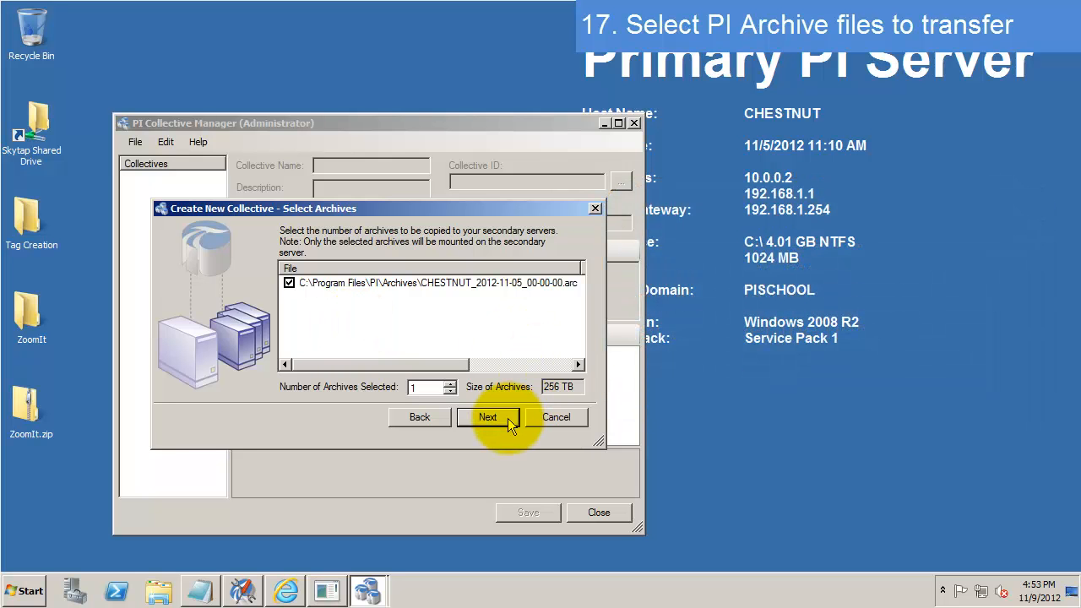
- Accept the one archive and the Backup_20121109 location, review the CHESTNUT summary, then open Advanced Options
click(507, 418)
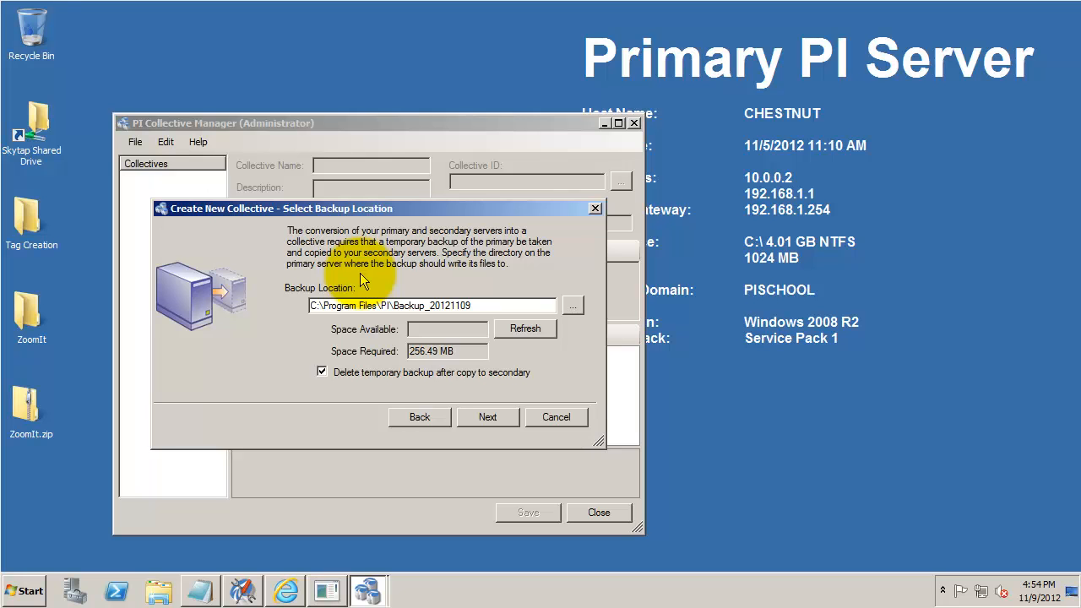
click(490, 417)
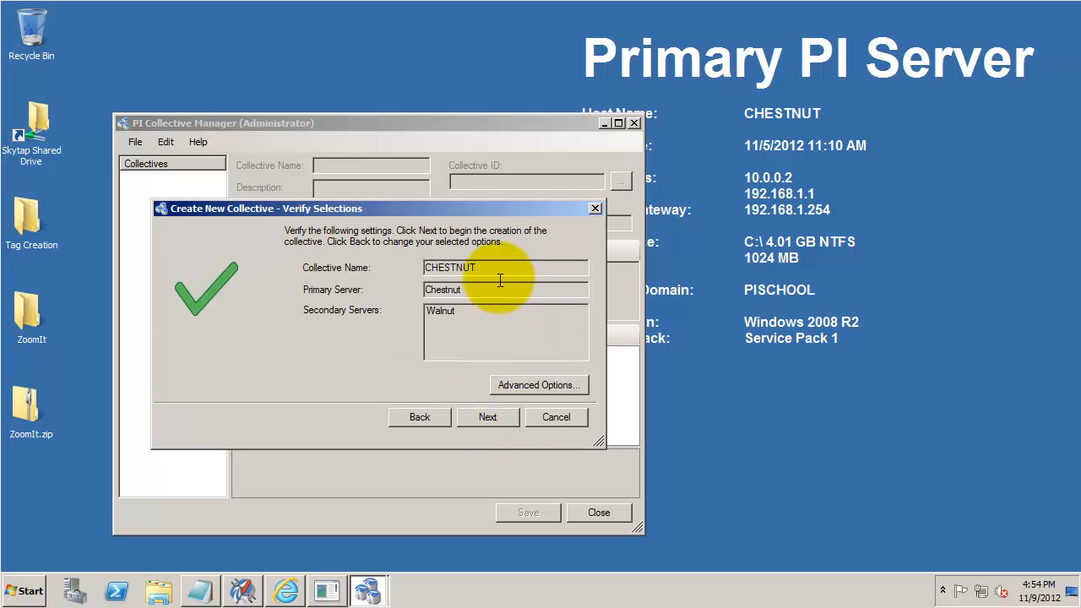
drag(498, 267, 402, 270)
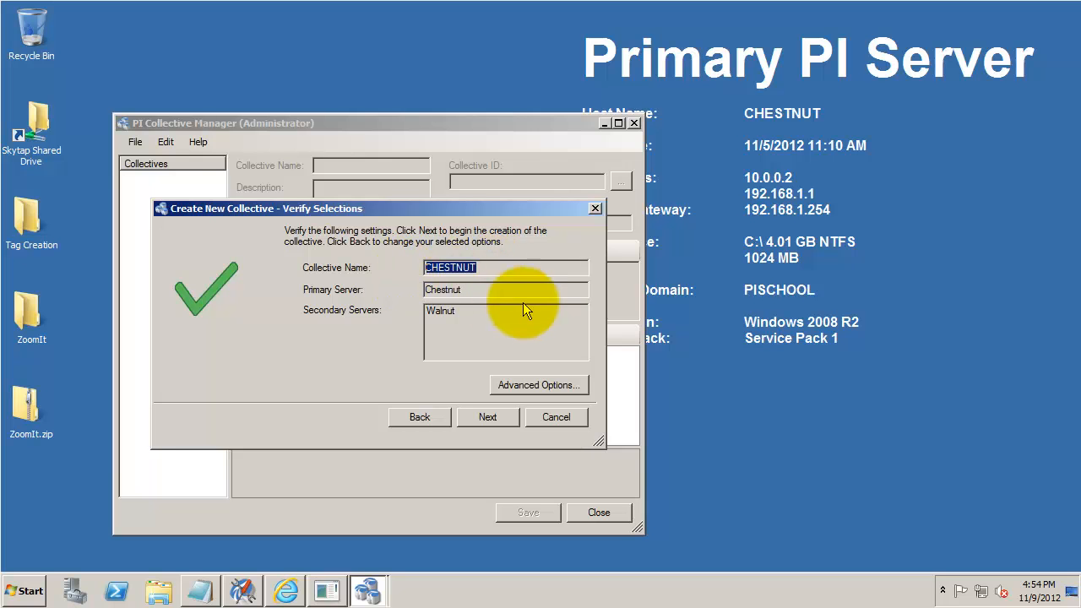
key(Tab)
key(Tab)
key(Tab)
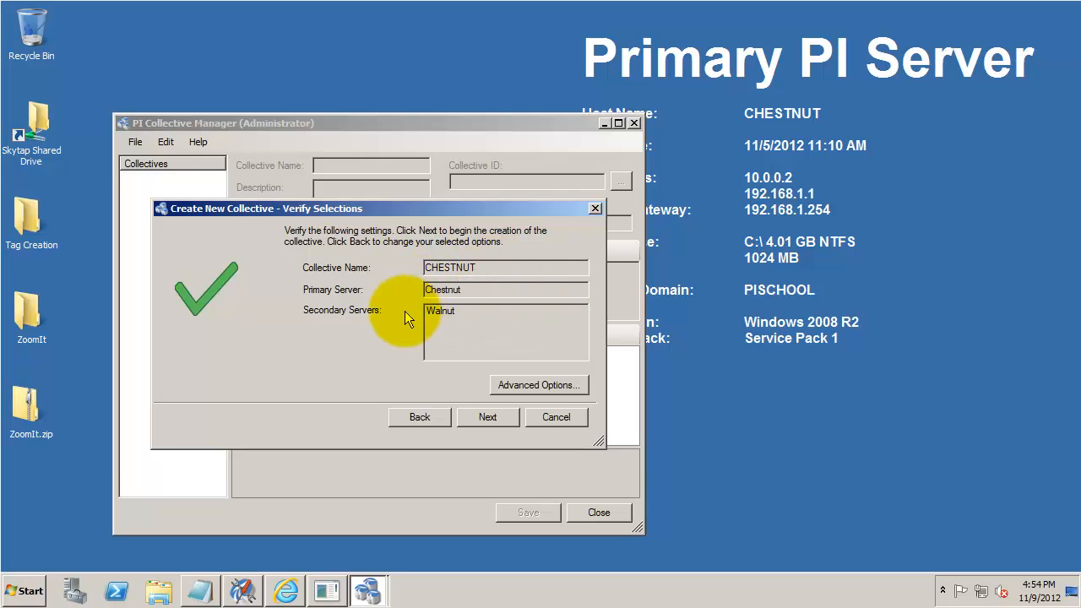
click(537, 387)
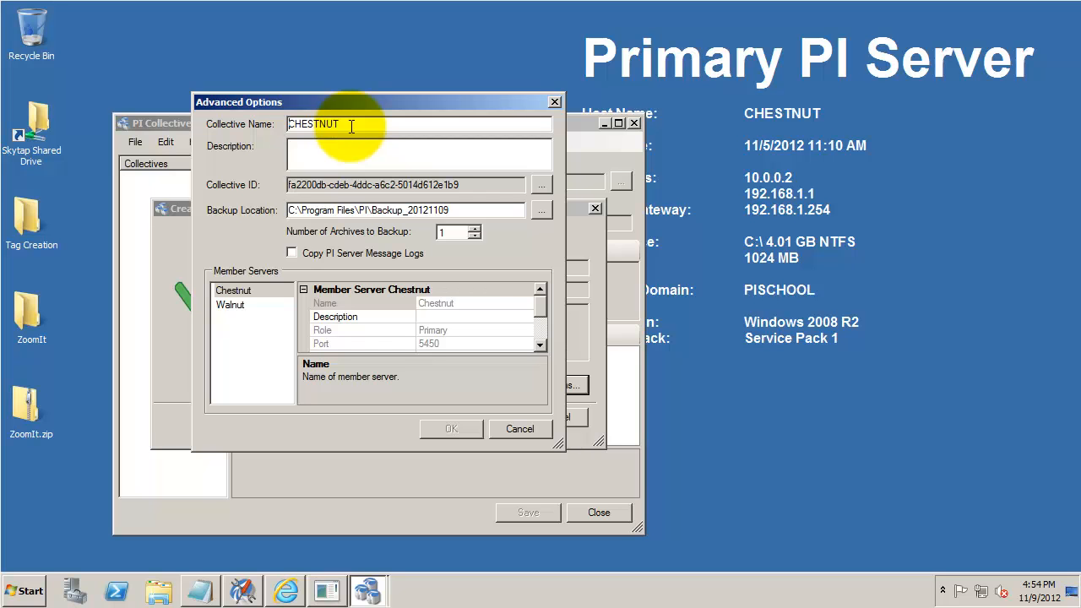
- Review CHESTNUT's advanced options and cancel without making changes
double_click(352, 126)
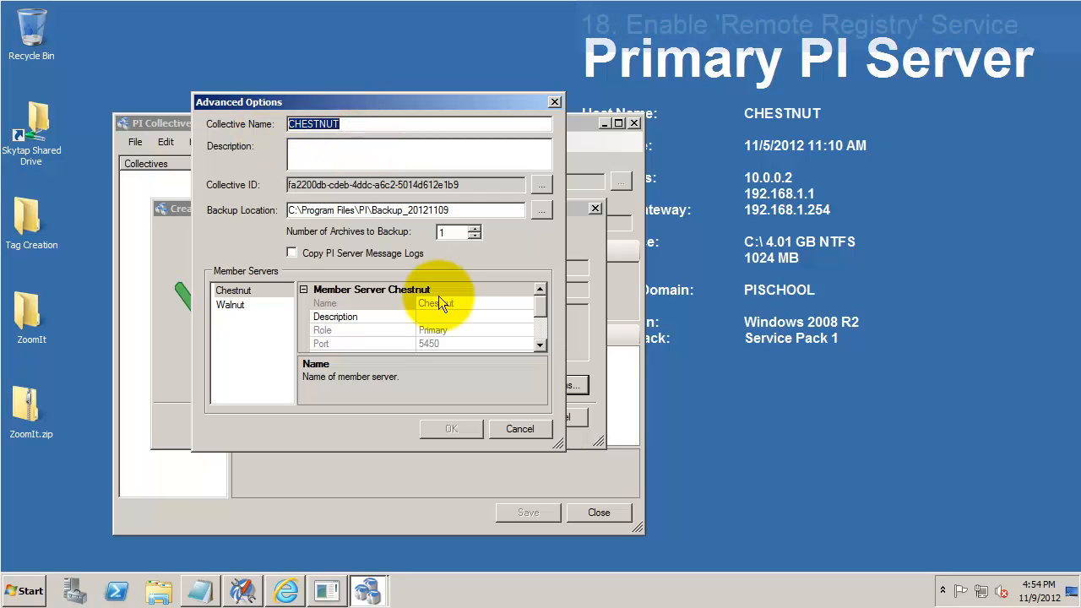
click(520, 428)
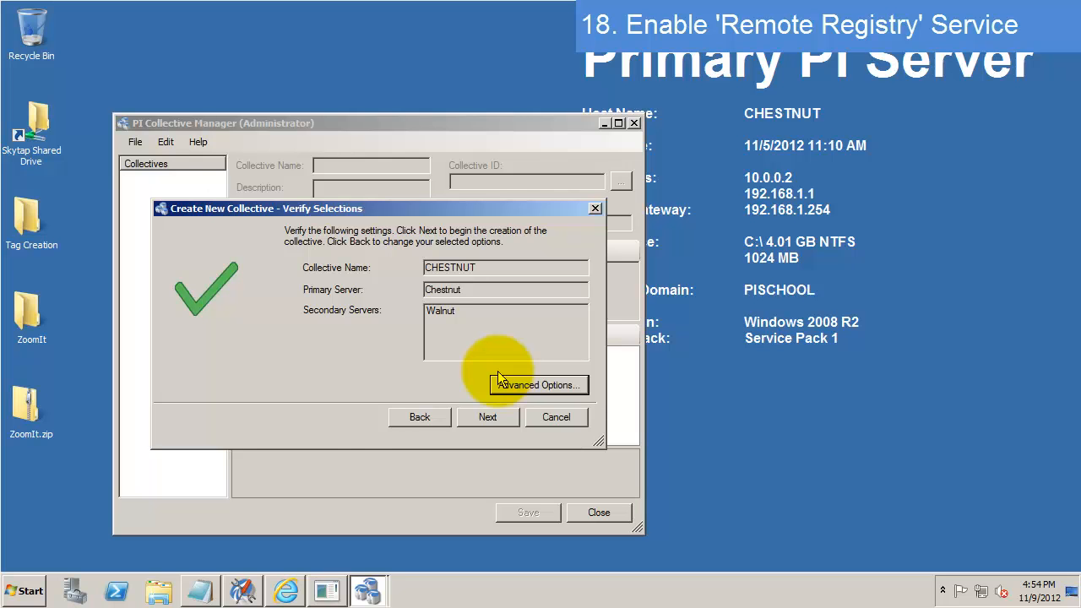
- Open Services and verify Remote Registry is Started with Automatic startup, then minimize it
click(21, 591)
text(services)
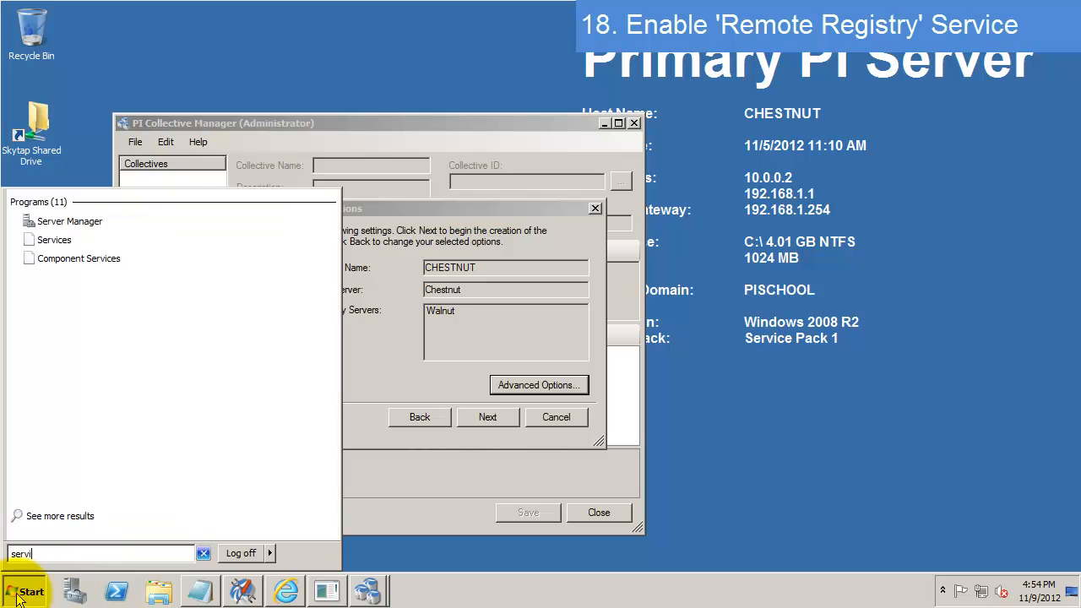
click(18, 593)
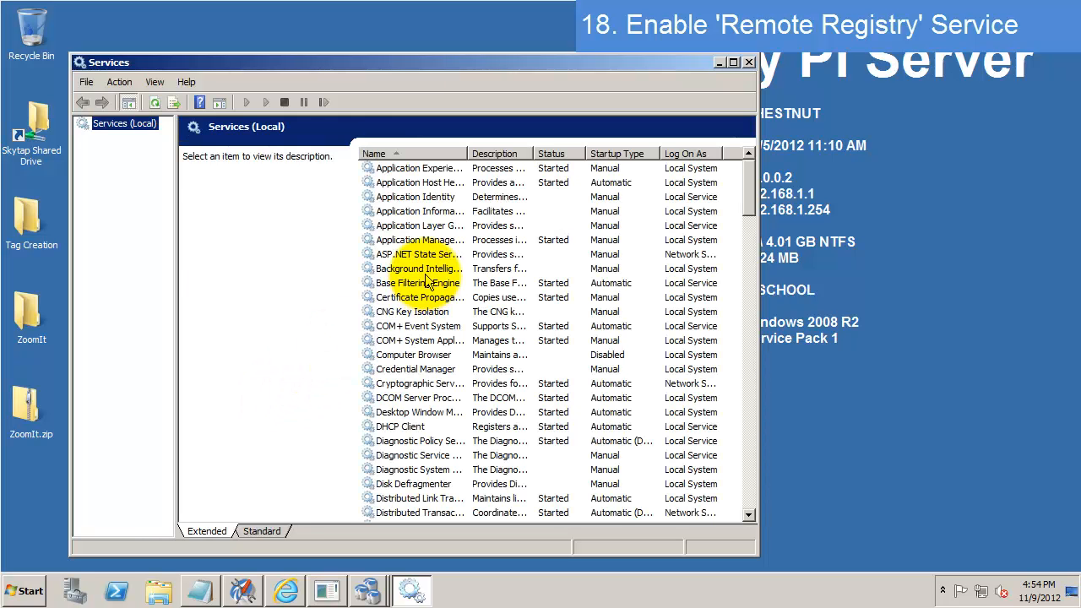
click(425, 271)
key(r)
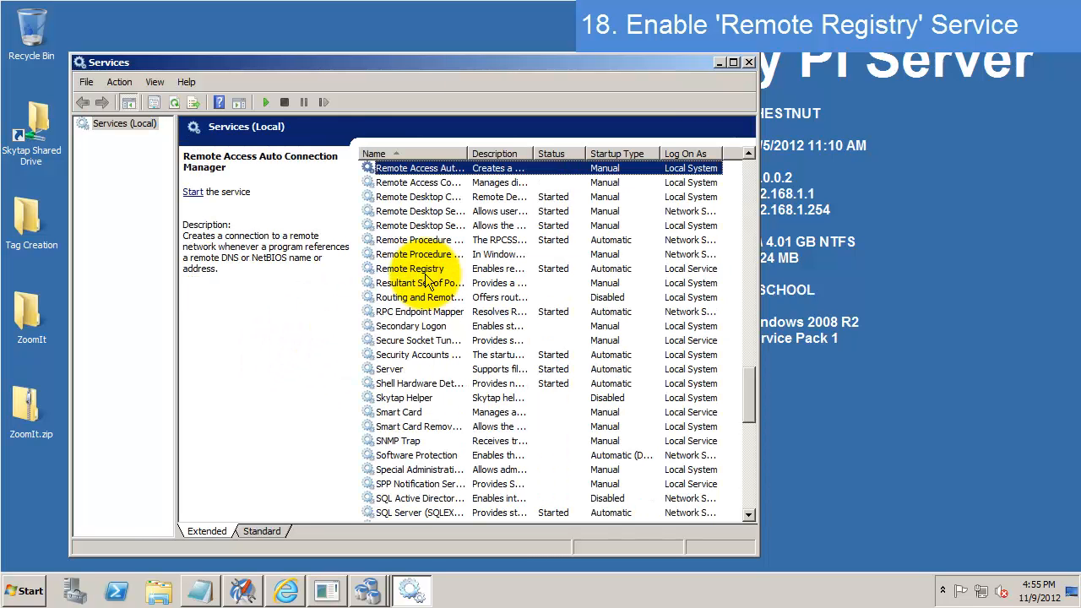
click(422, 270)
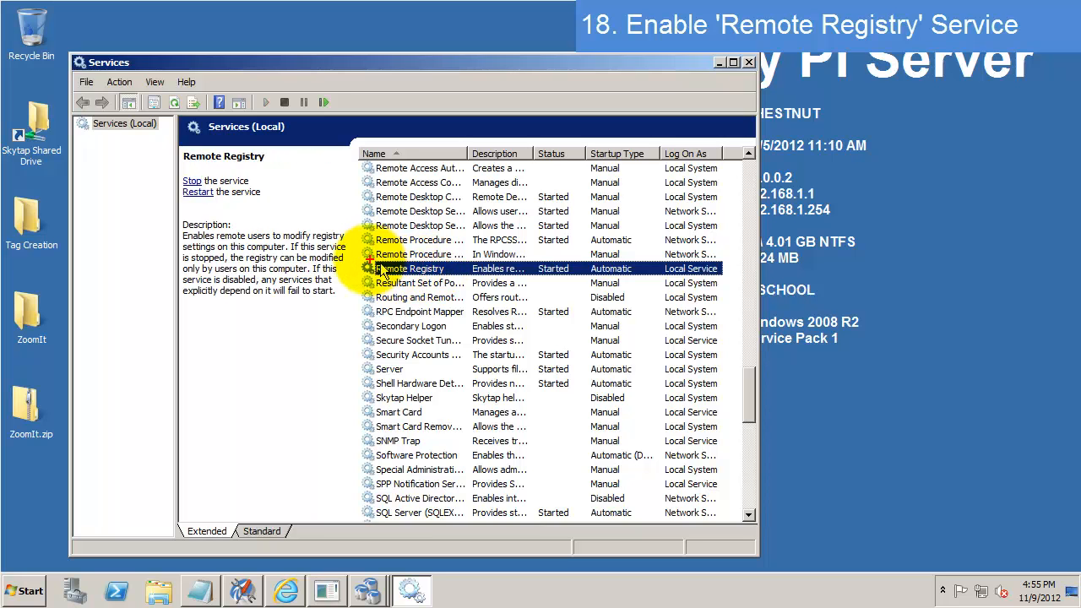
mouse_move(355, 258)
mouse_down()
mouse_move(439, 273)
mouse_move(725, 277)
mouse_up()
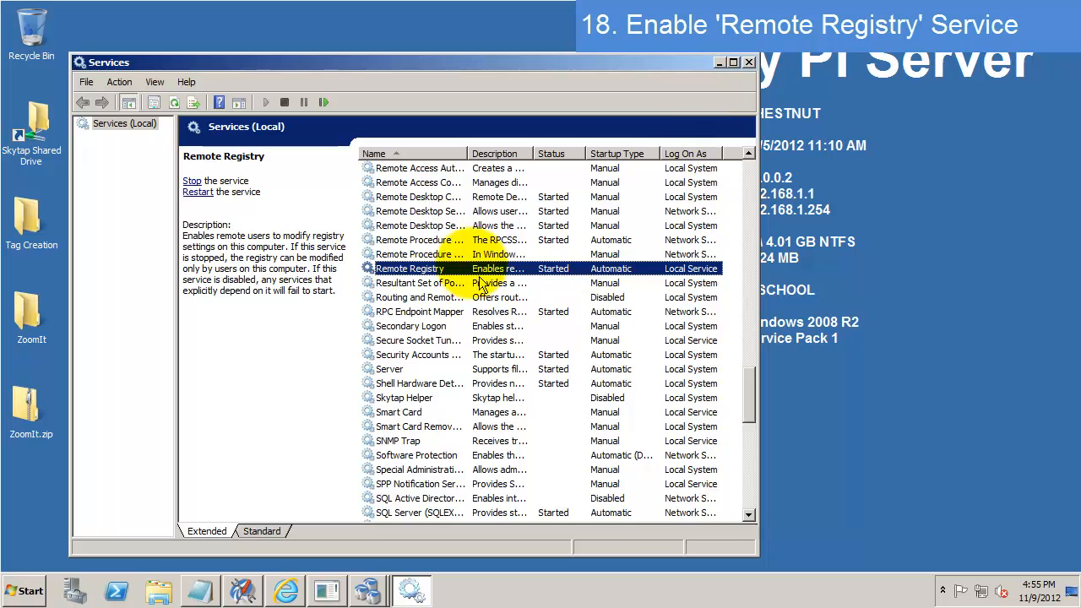
click(719, 63)
- Create the collective, dismiss the success message, and select CHESTNUT to view its members
click(483, 418)
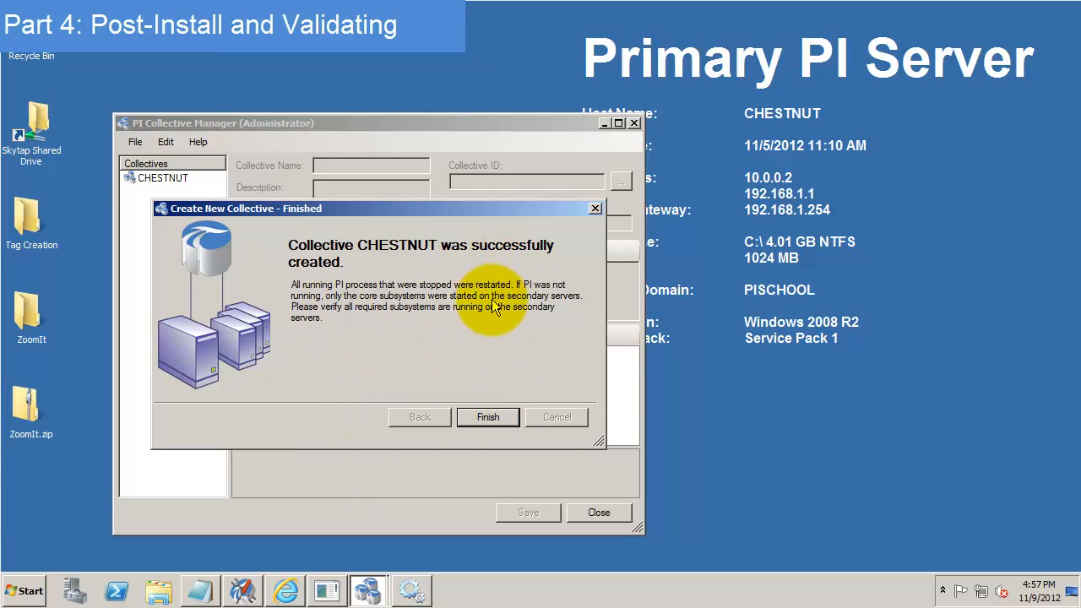
click(499, 417)
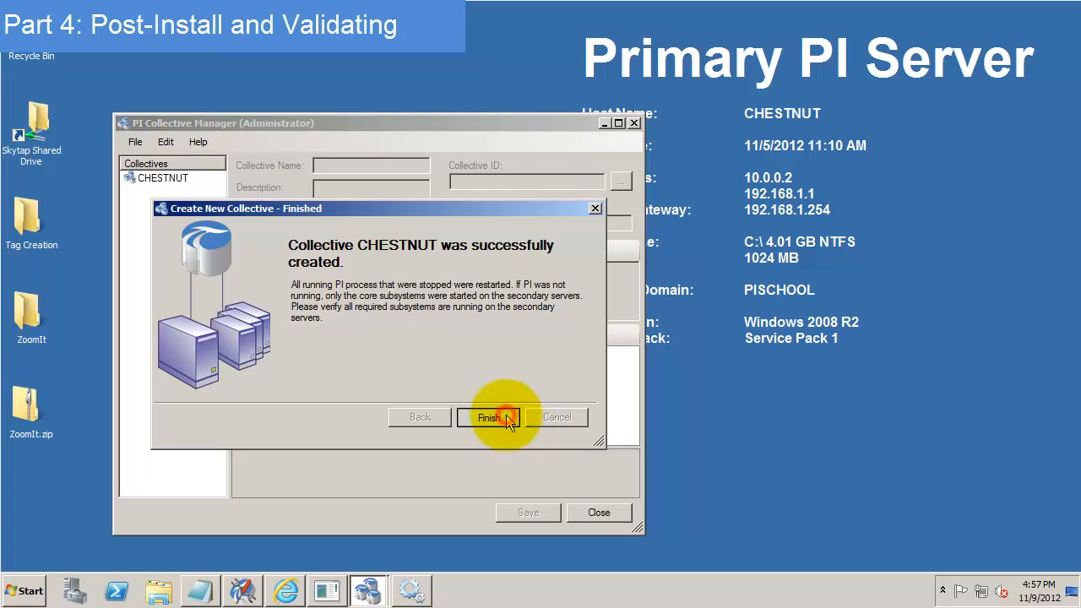
click(159, 179)
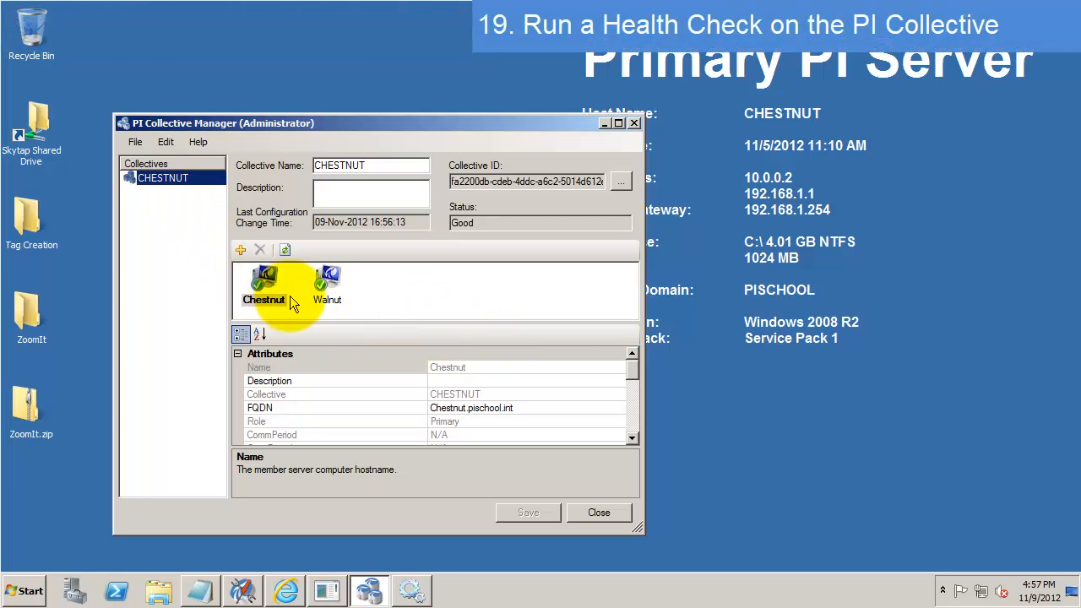
- Select Walnut, maximize the window, and check CommPeriod 5 and SyncPeriod 10
click(327, 291)
click(263, 297)
click(326, 292)
click(265, 289)
click(329, 292)
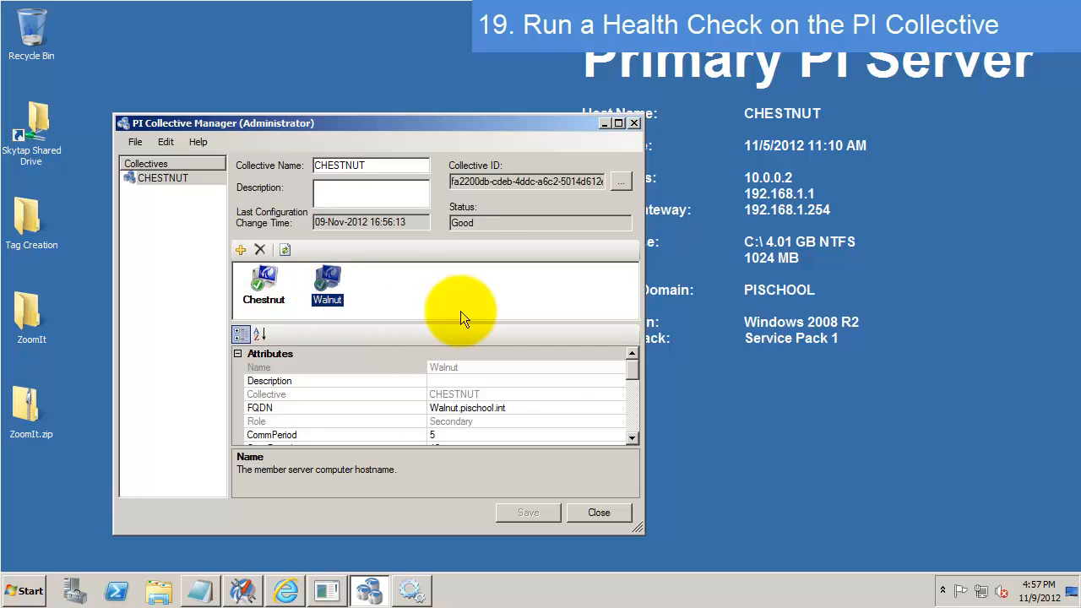
click(621, 124)
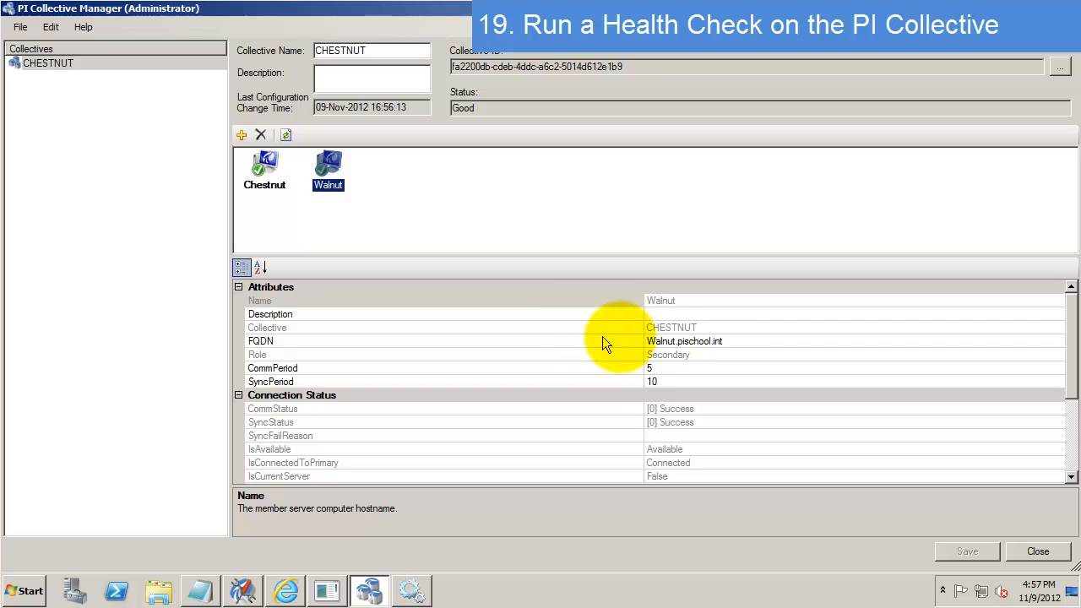
click(368, 368)
click(497, 383)
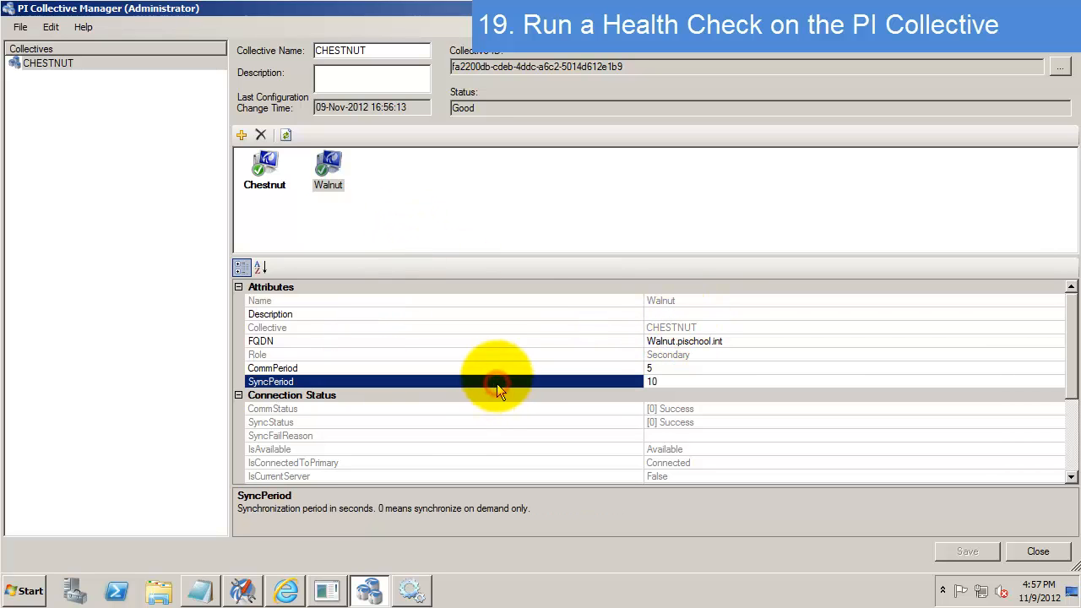
click(495, 369)
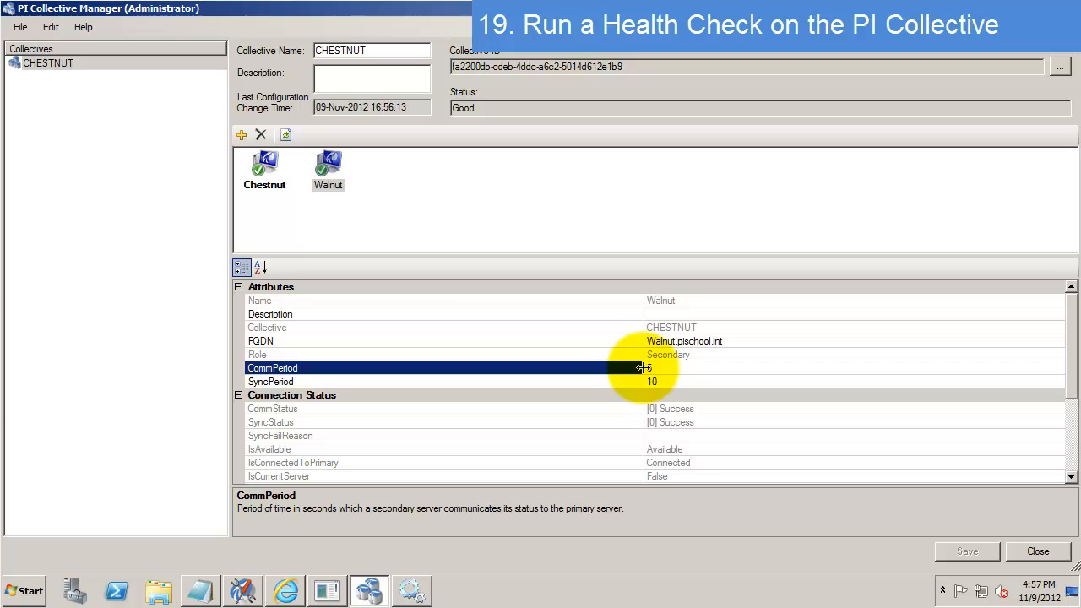
click(628, 382)
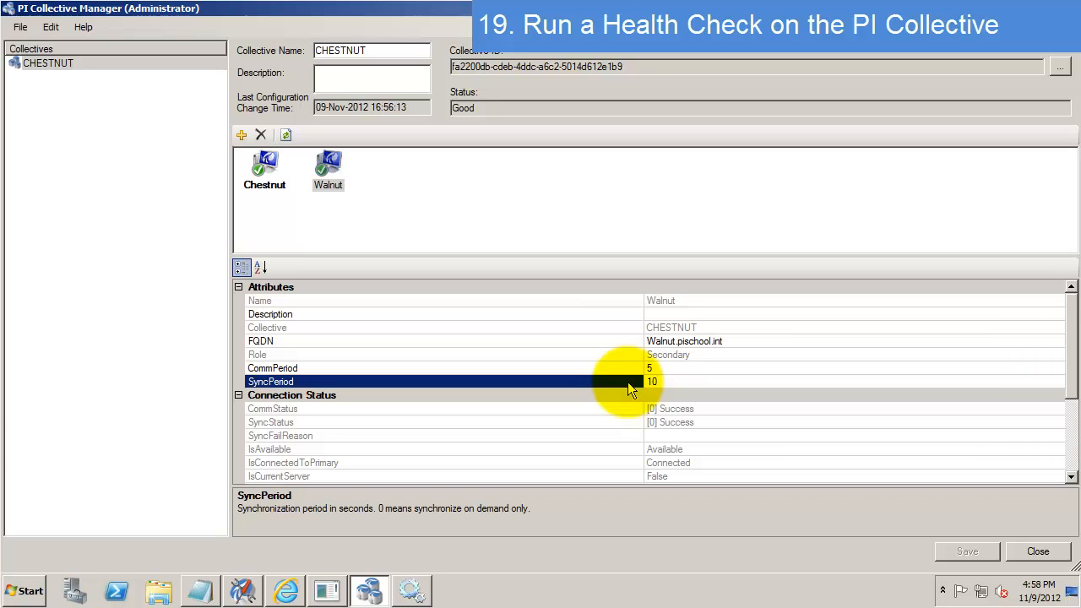
- Confirm Walnut's CommStatus and SyncStatus read [0] Success, then refresh its attributes
scroll(612, 414, down, 1)
click(509, 376)
key(Up)
key(Down)
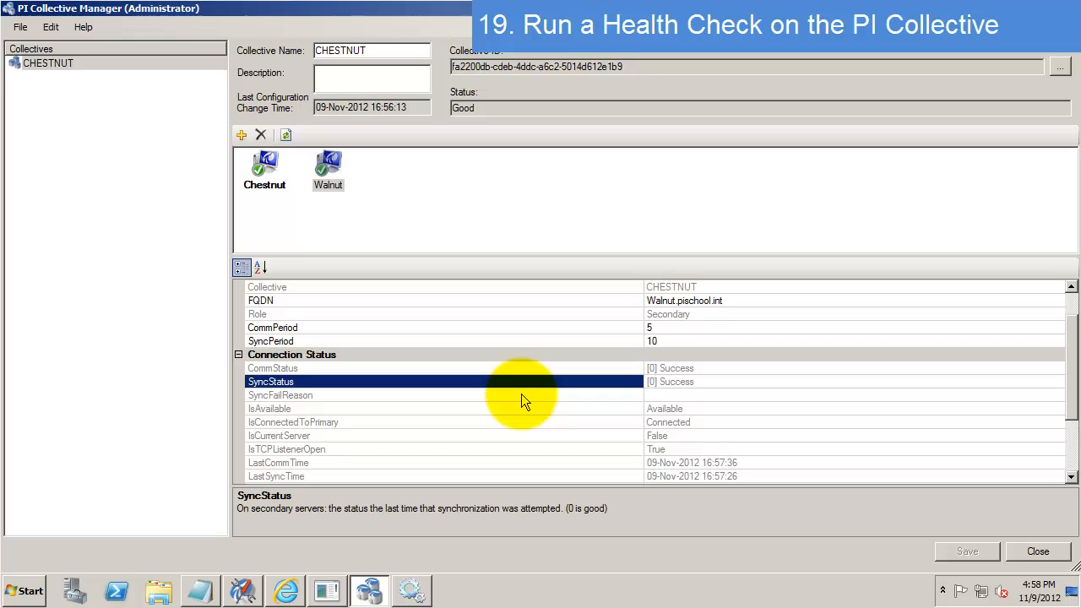
click(522, 397)
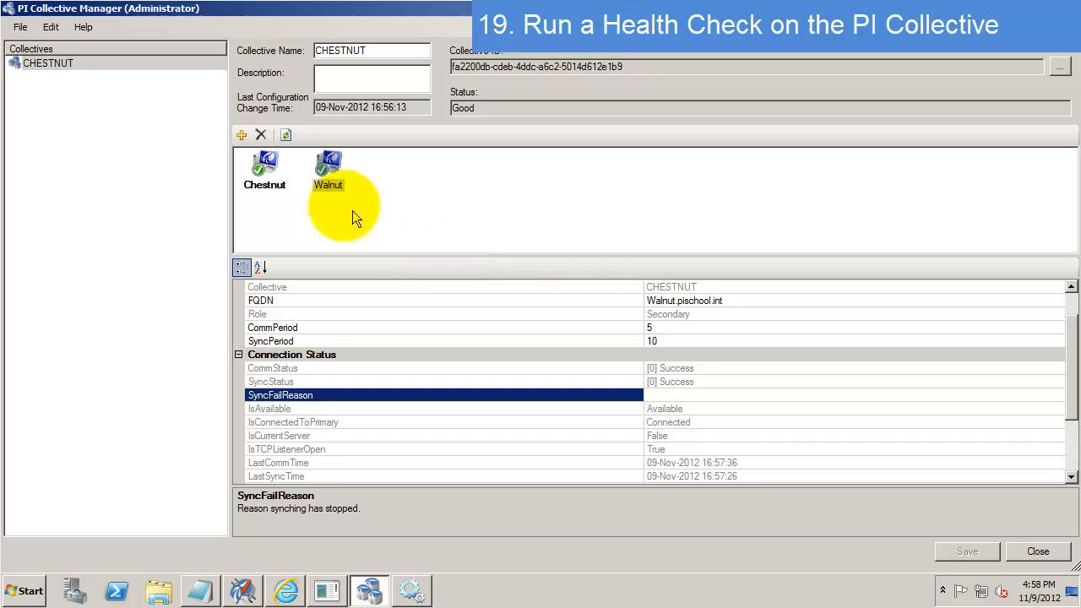
click(288, 136)
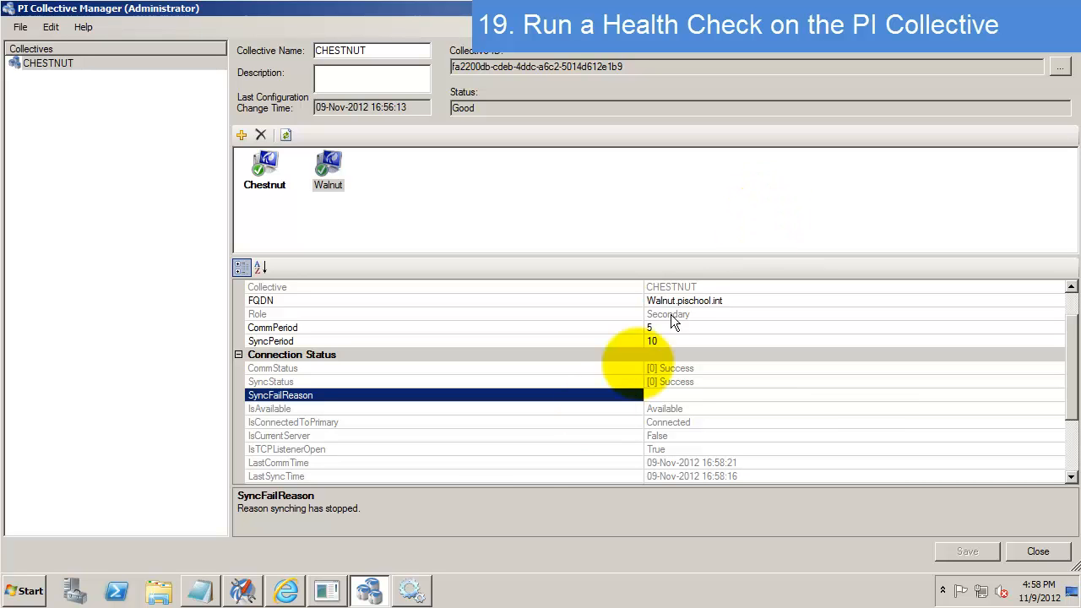
- Close Mappings & Trusts and Collective Manager, then relaunch PI System Management Tools from Start
click(242, 592)
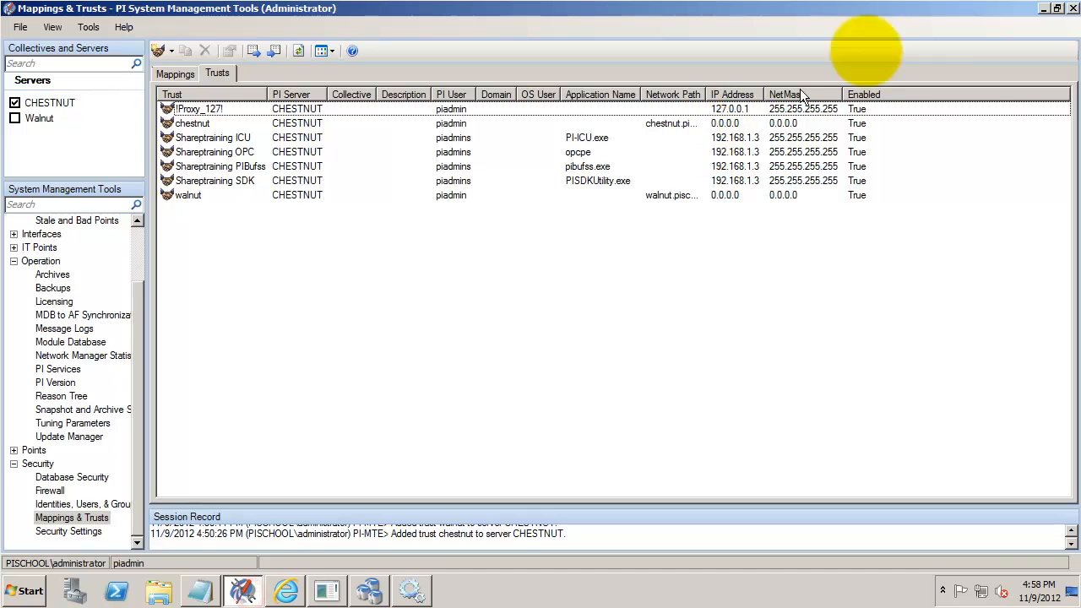
click(1073, 8)
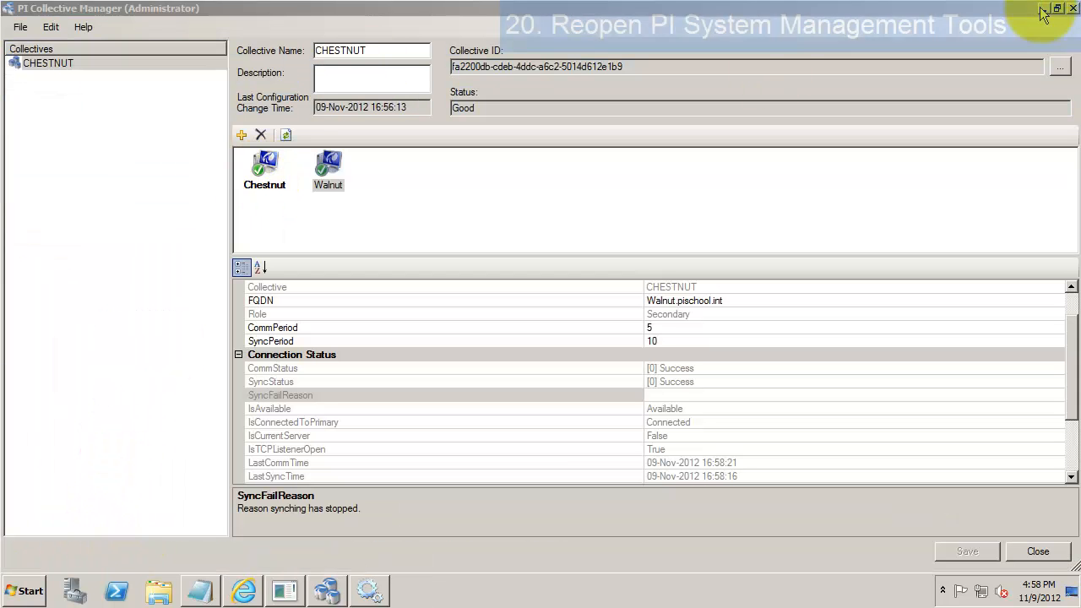
click(1073, 9)
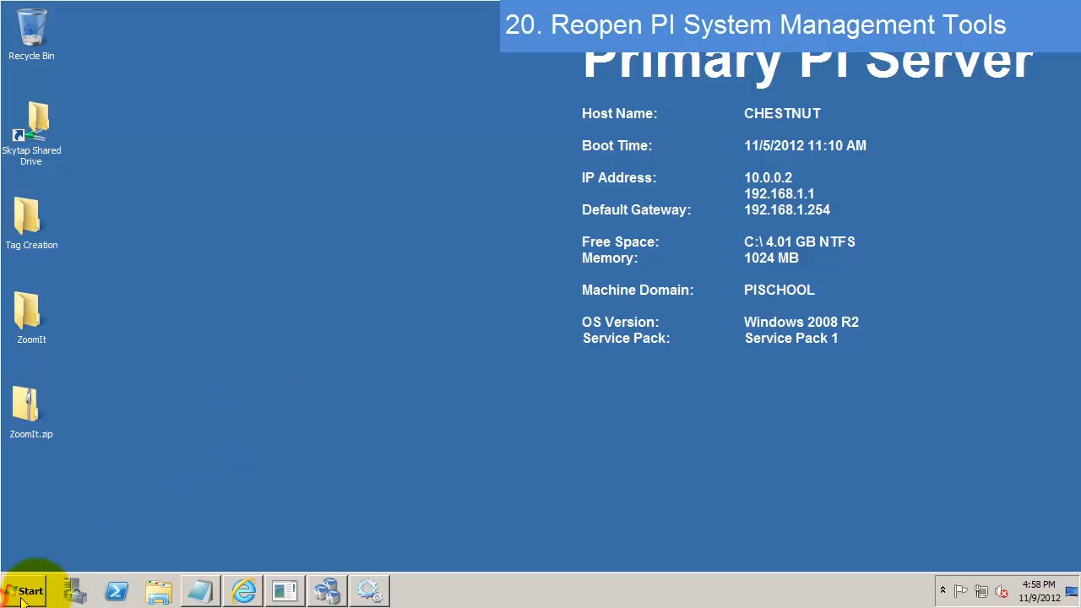
click(25, 591)
click(141, 306)
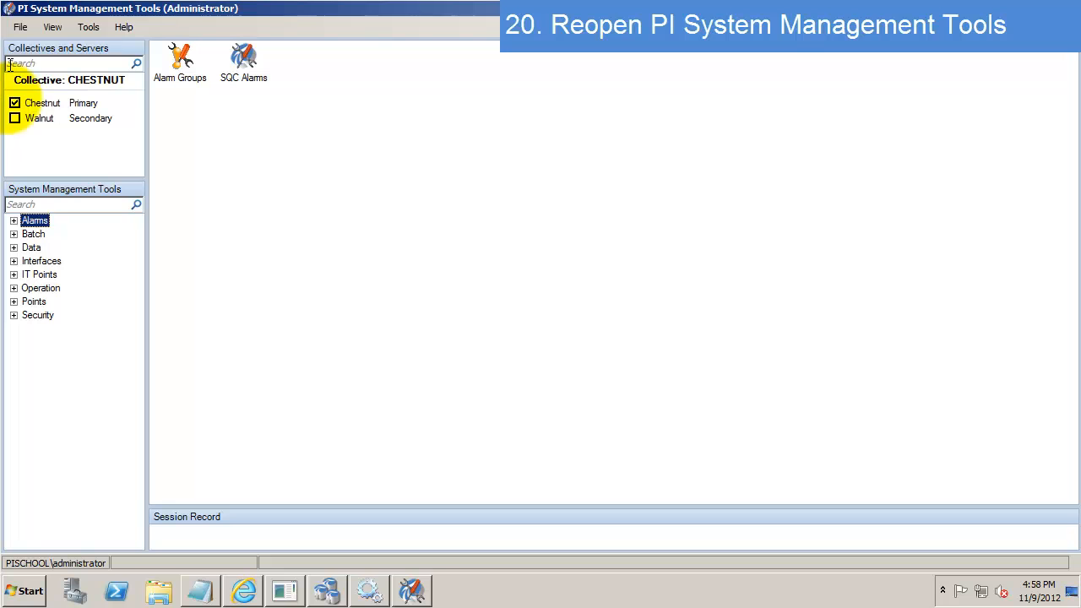
- Add all tags from Chestnut and Walnut to Current Values and start live updating
click(15, 119)
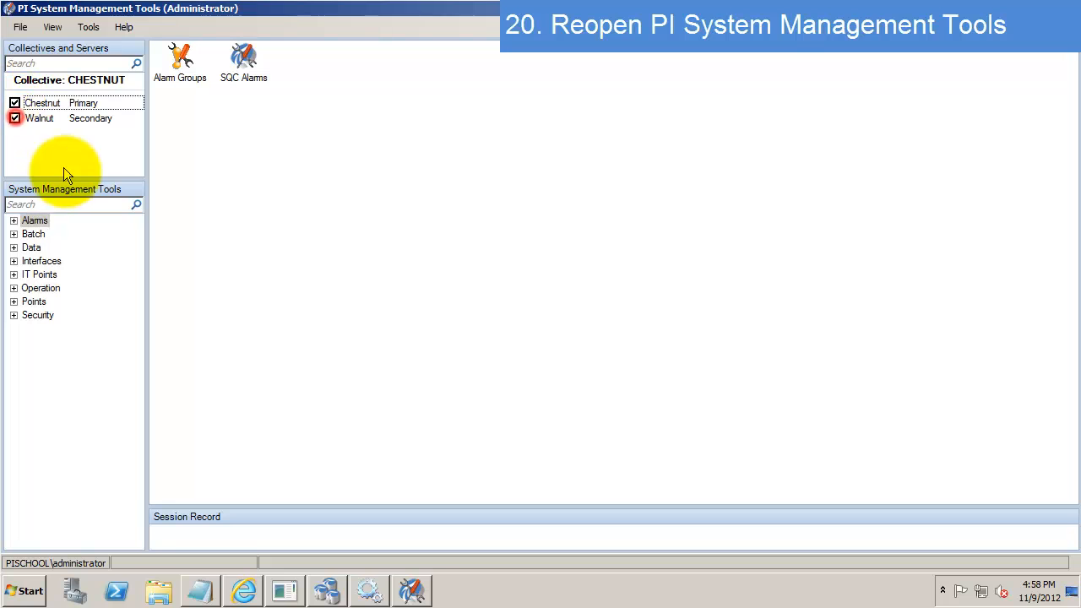
click(13, 248)
click(63, 274)
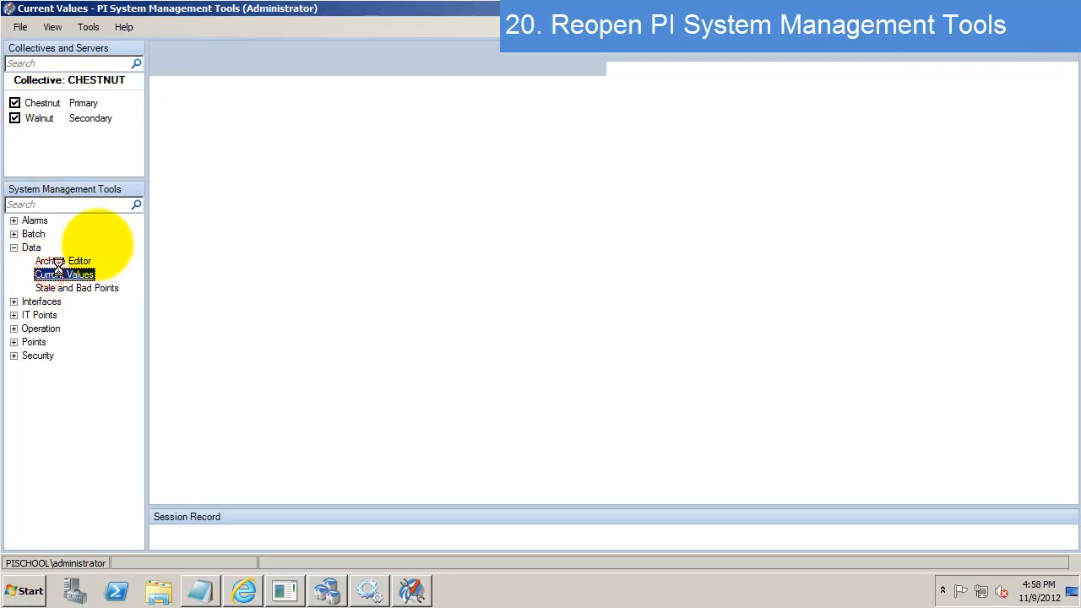
click(159, 50)
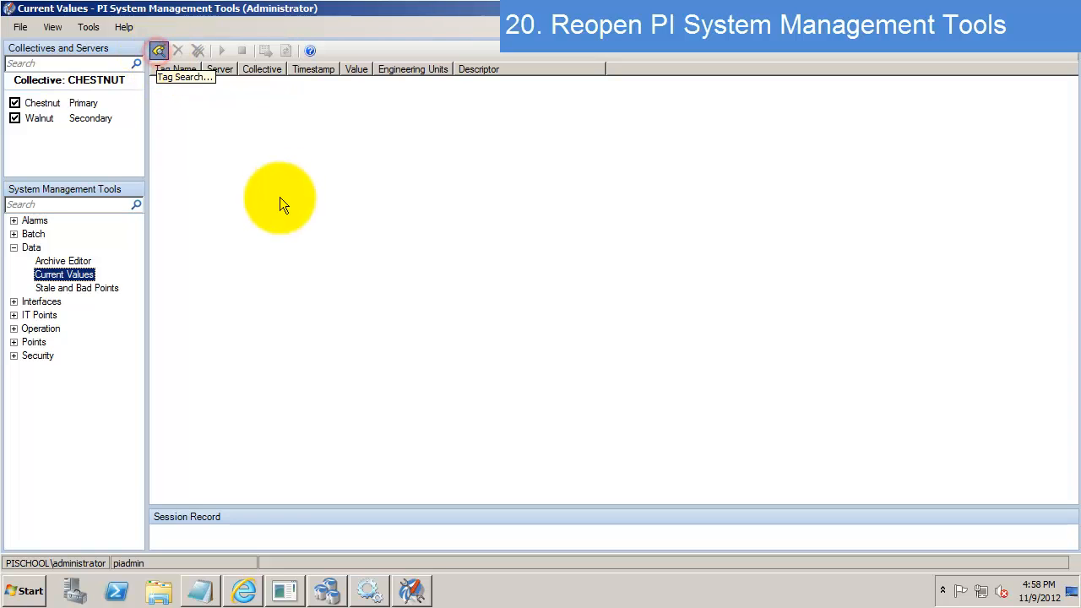
click(494, 183)
click(754, 183)
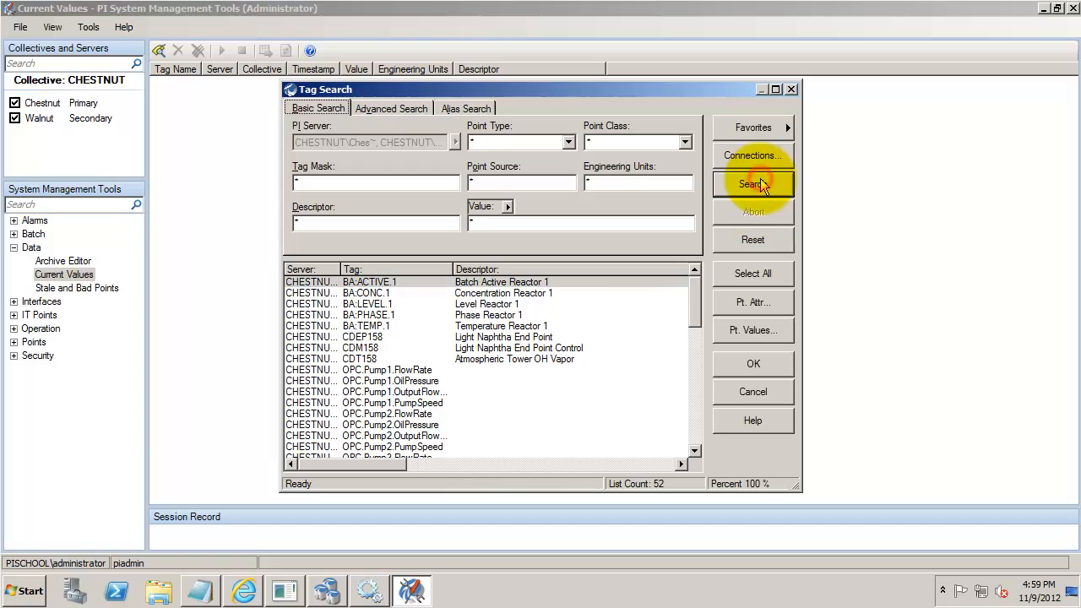
click(758, 283)
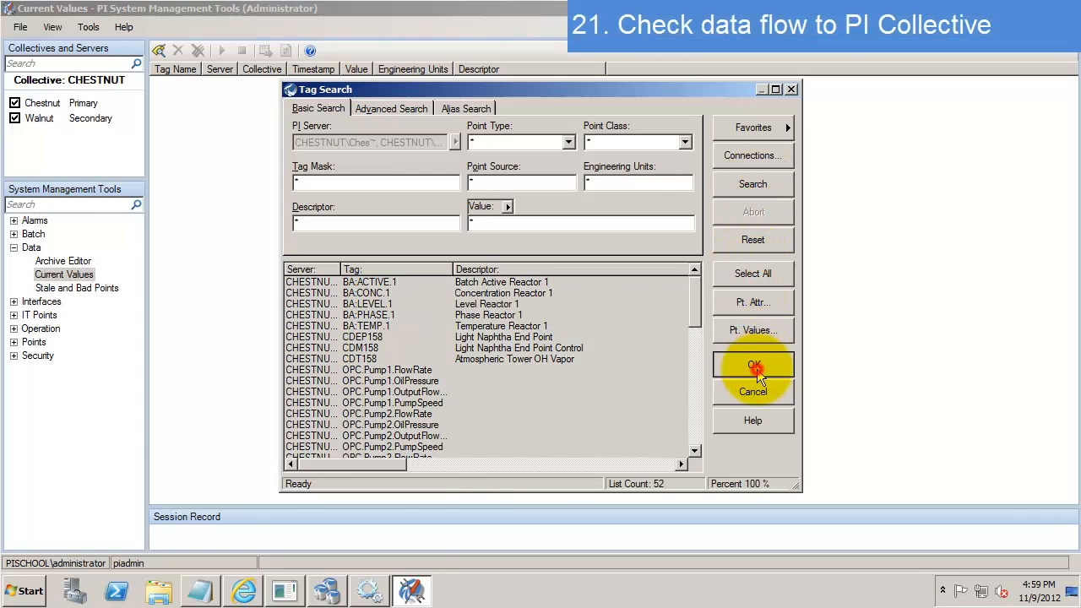
click(753, 365)
click(222, 50)
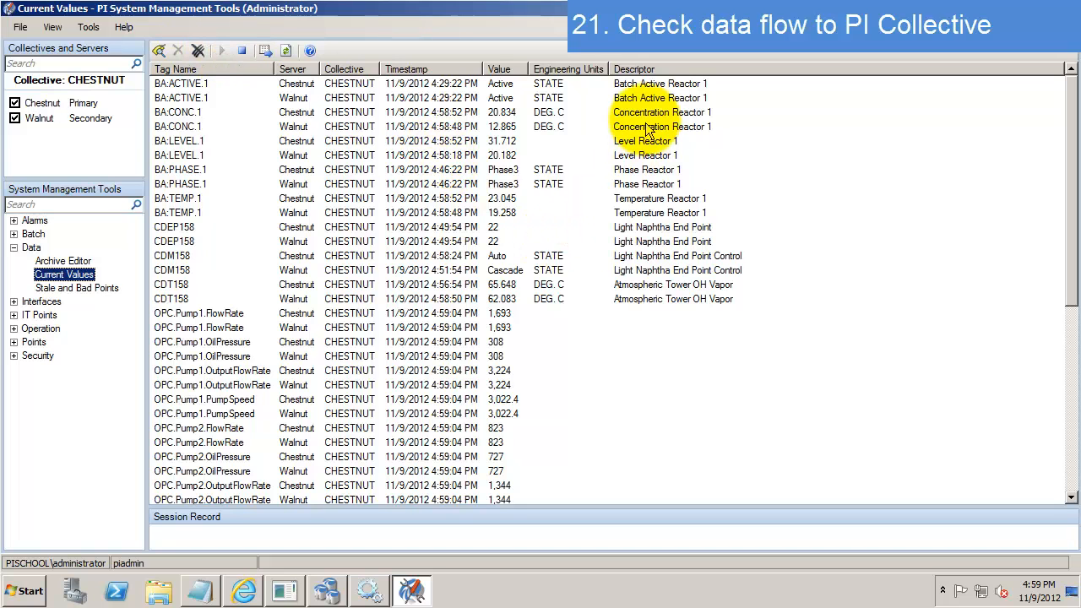
- Compare Chestnut and Walnut rows, such as BA:ACTIVE.1 and OPC.Pump1.FlowRate, through the list
click(221, 82)
key(Down)
key(Down)
key(Up)
key(Down)
key(Down)
key(Up)
key(Up)
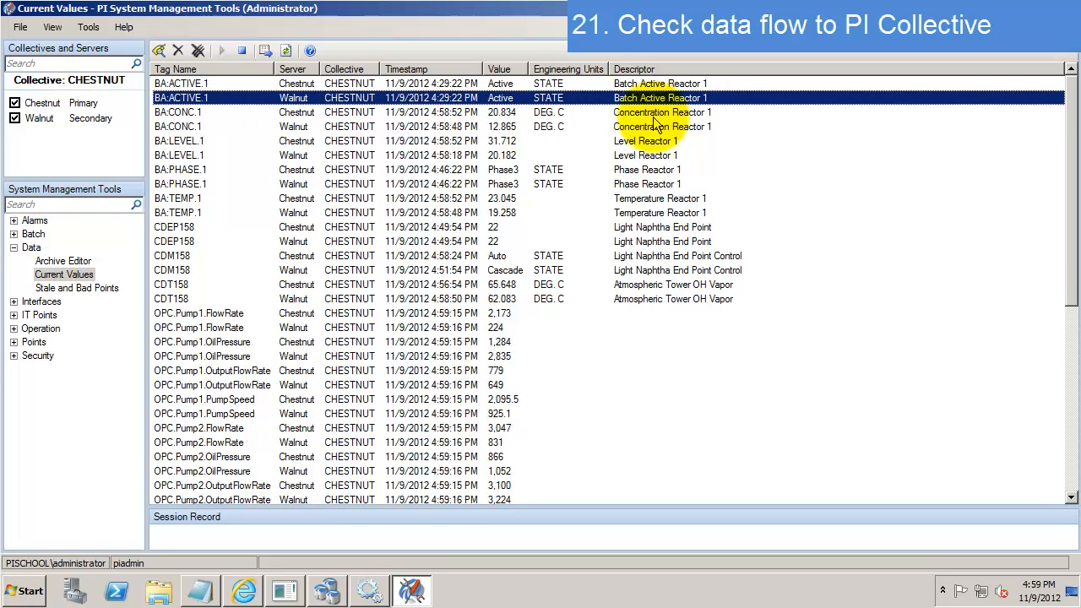
click(285, 332)
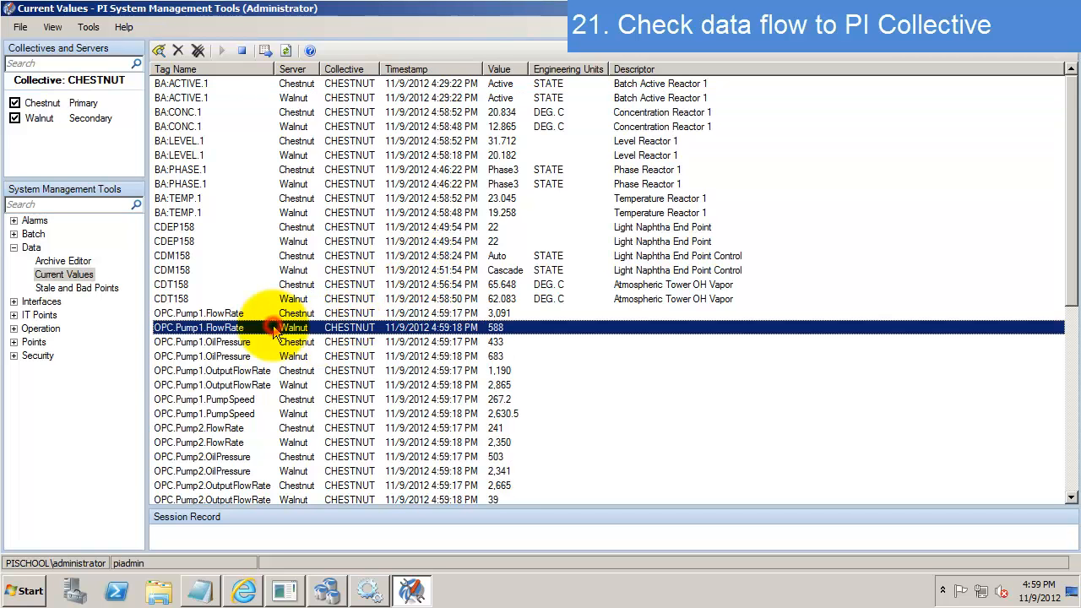
scroll(274, 334, down, 2)
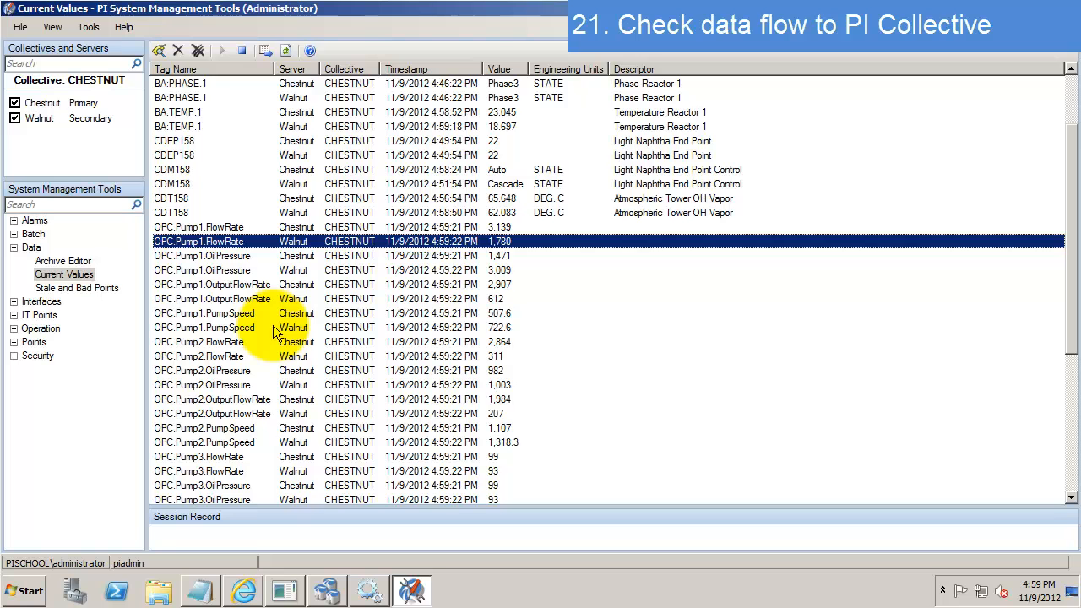
scroll(275, 333, down, 2)
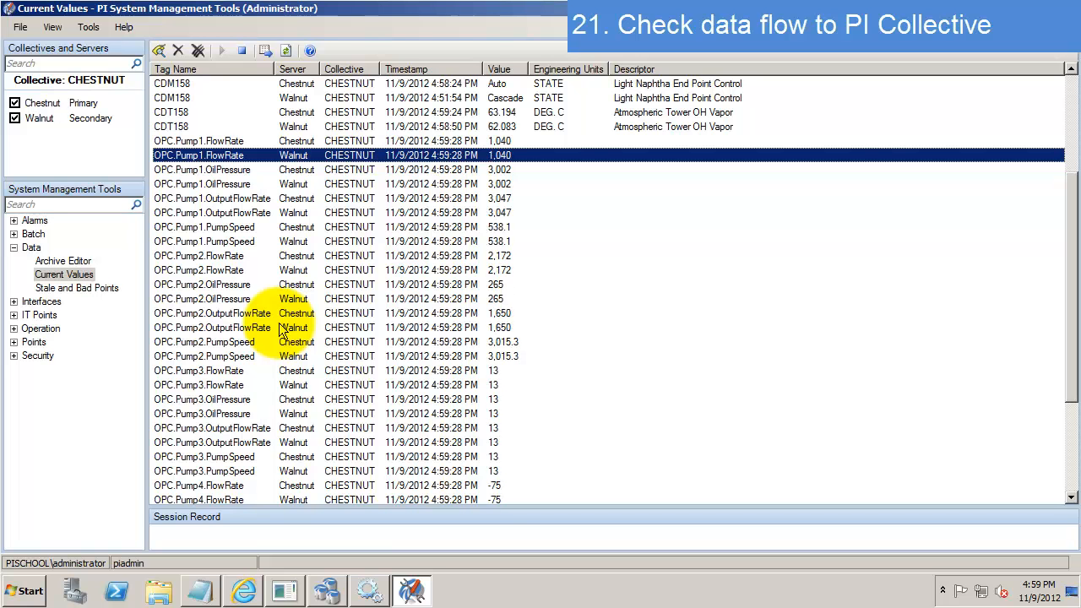
scroll(283, 329, down, 4)
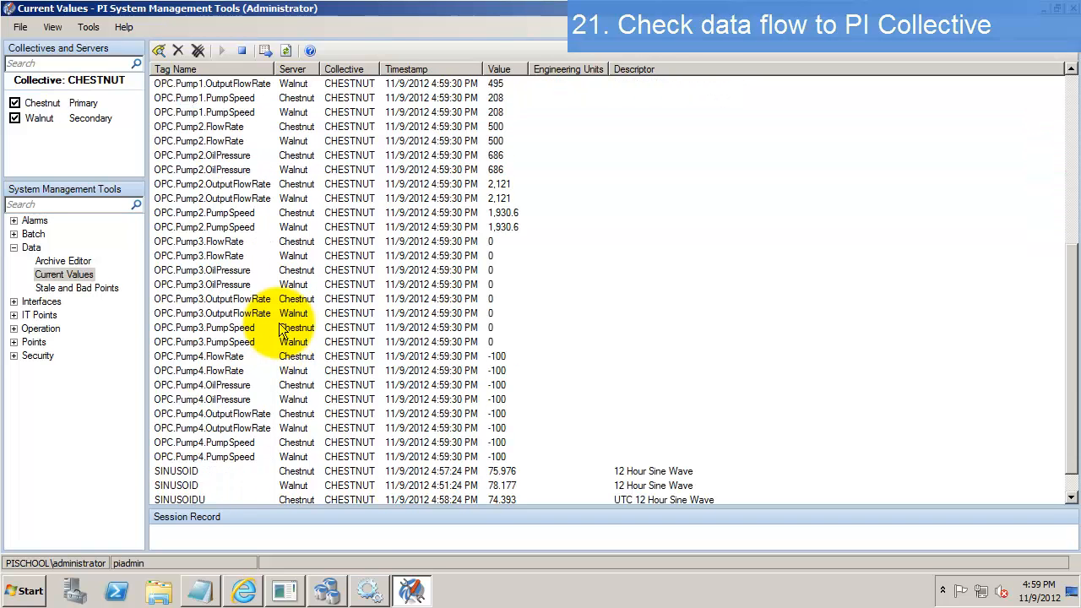
click(13, 343)
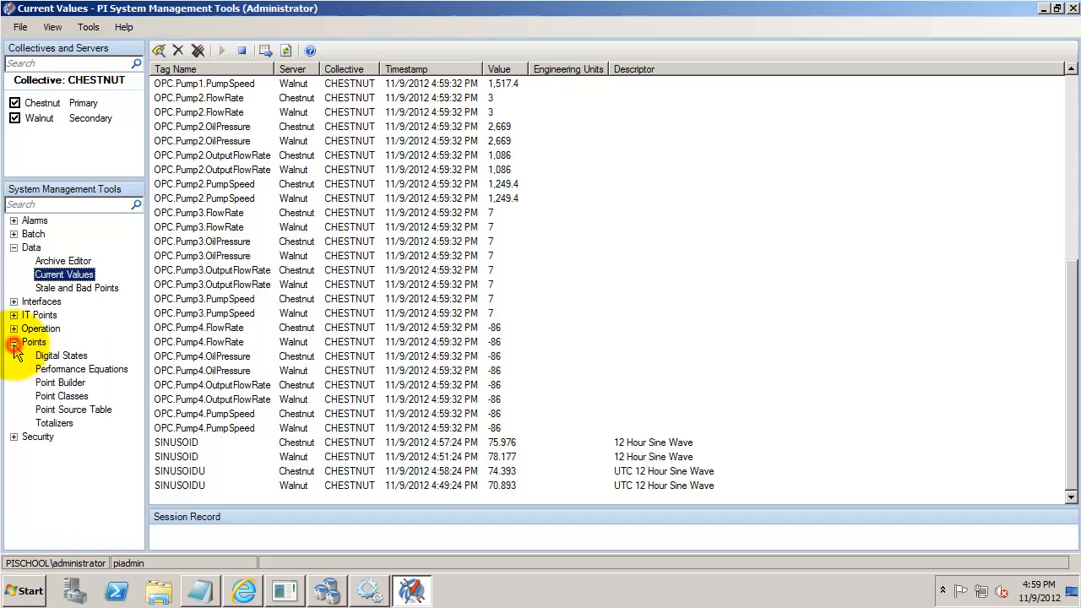
- In Point Builder, name a new Float32 point 'testcreate' and save it to Chestnut
click(63, 384)
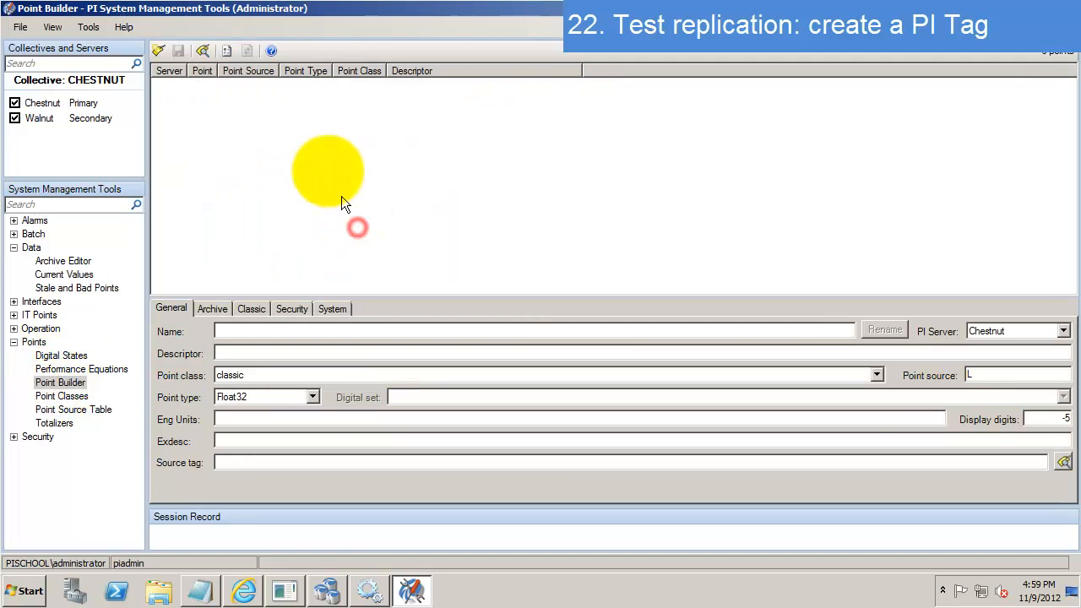
click(340, 328)
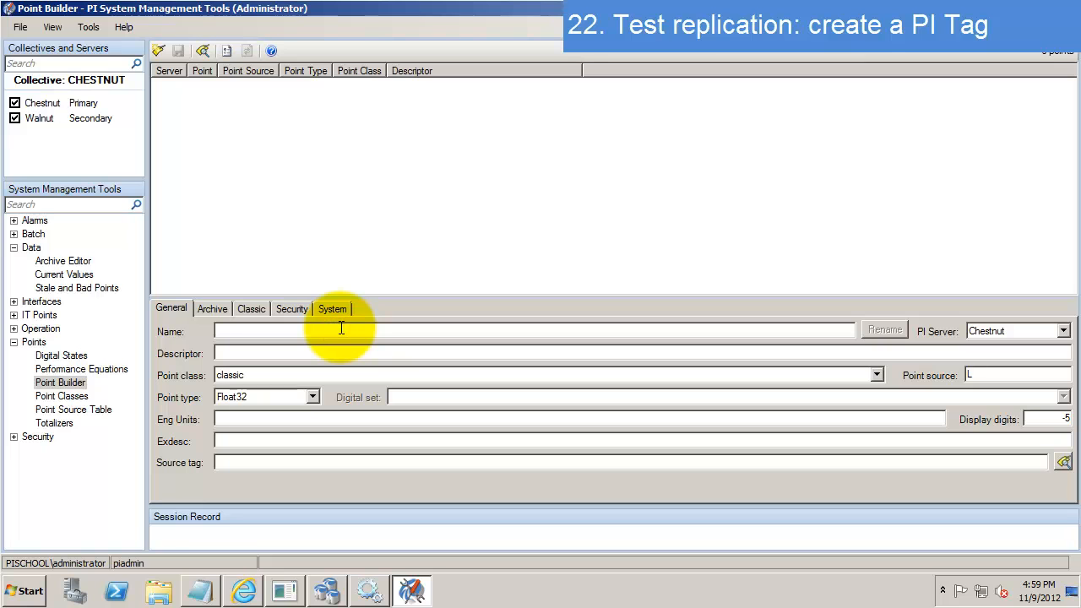
text(testcreate)
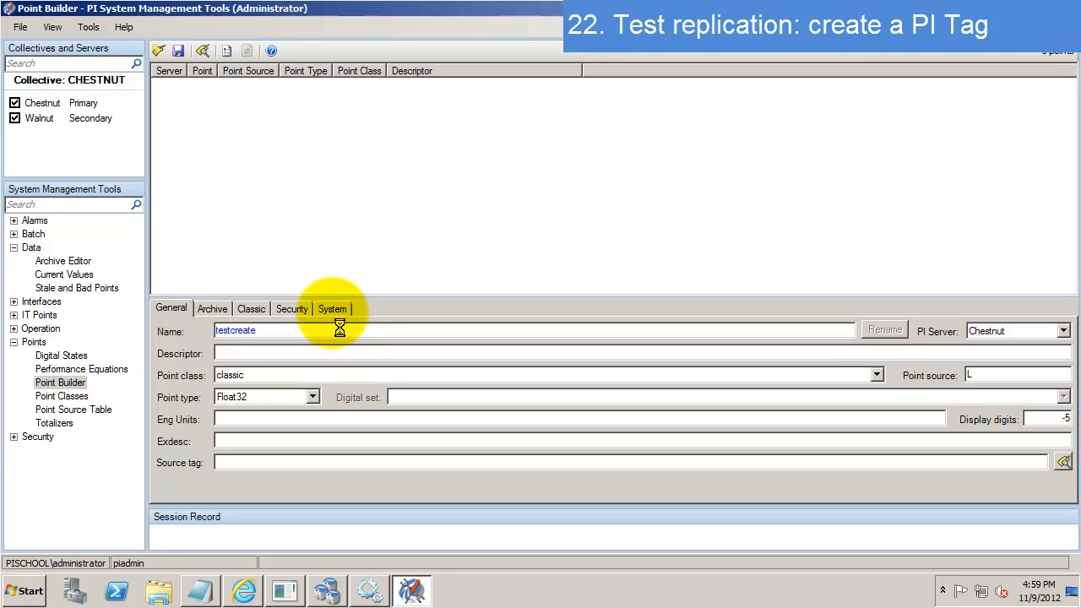
click(178, 49)
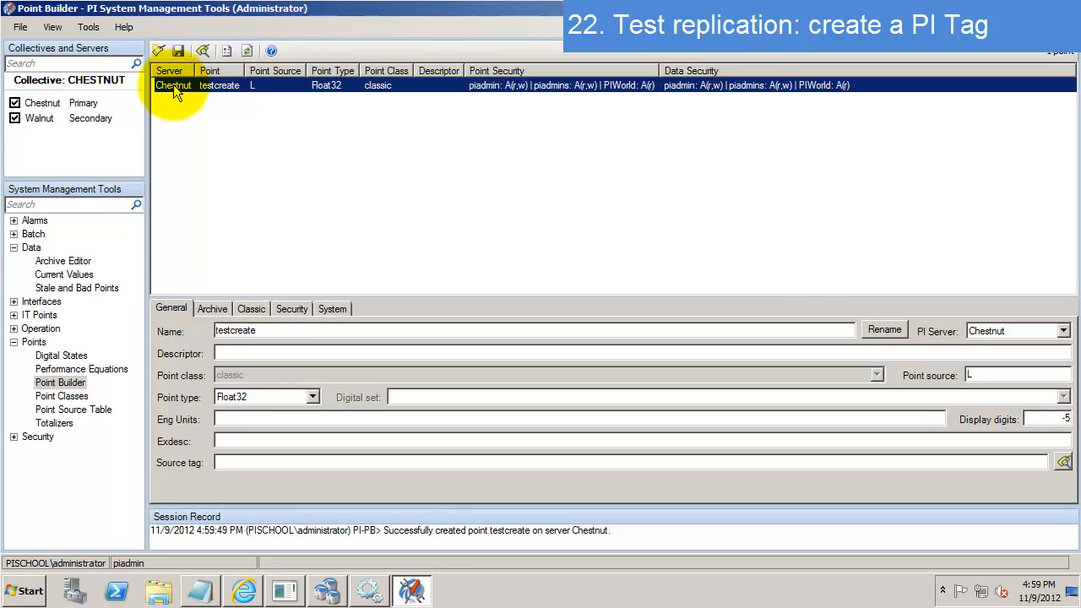
- Tag-search 'testcreate' and confirm results on both Chestnut and Walnut, then close the search
click(203, 53)
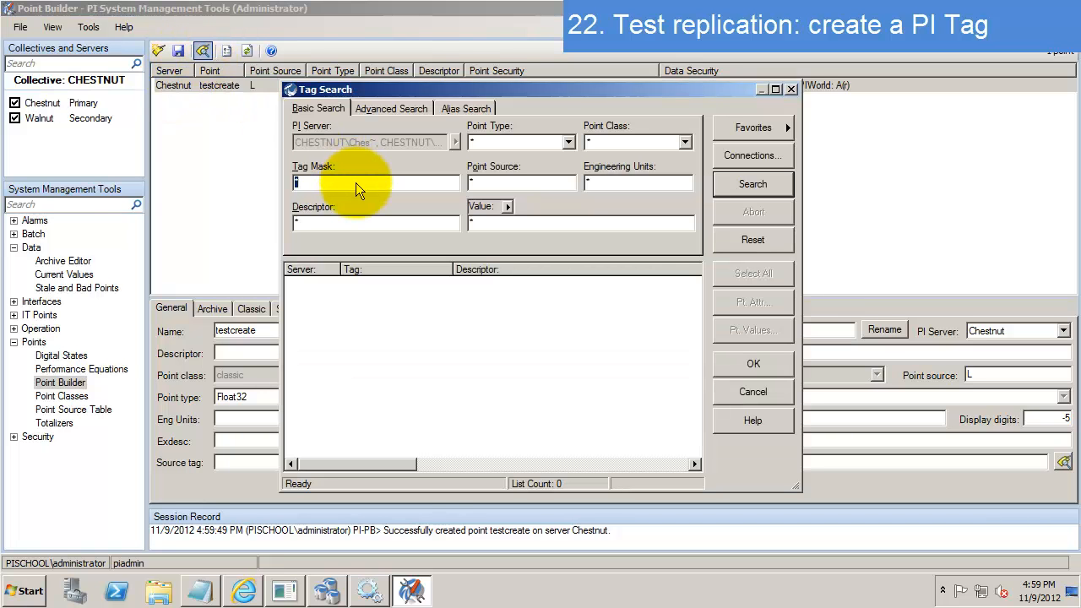
text(testcreate)
key(Return)
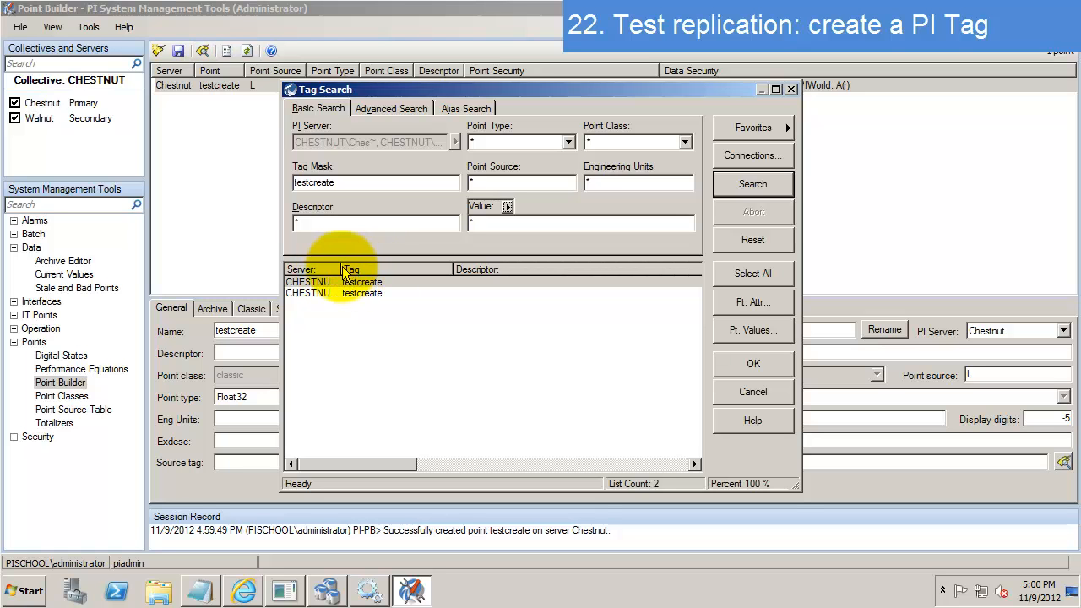
drag(340, 268, 422, 270)
click(364, 295)
click(756, 393)
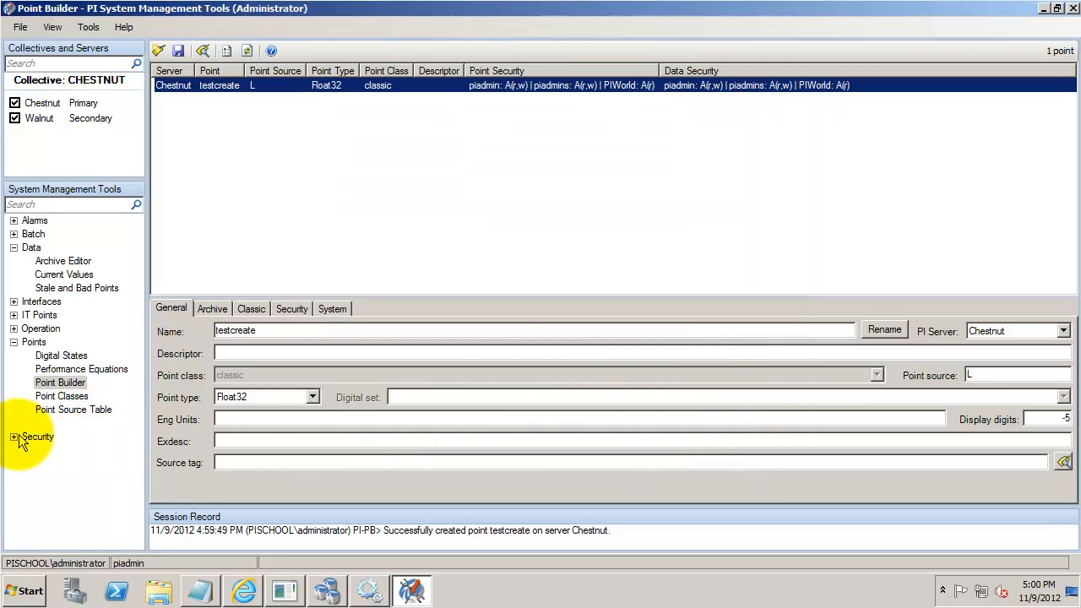
click(15, 437)
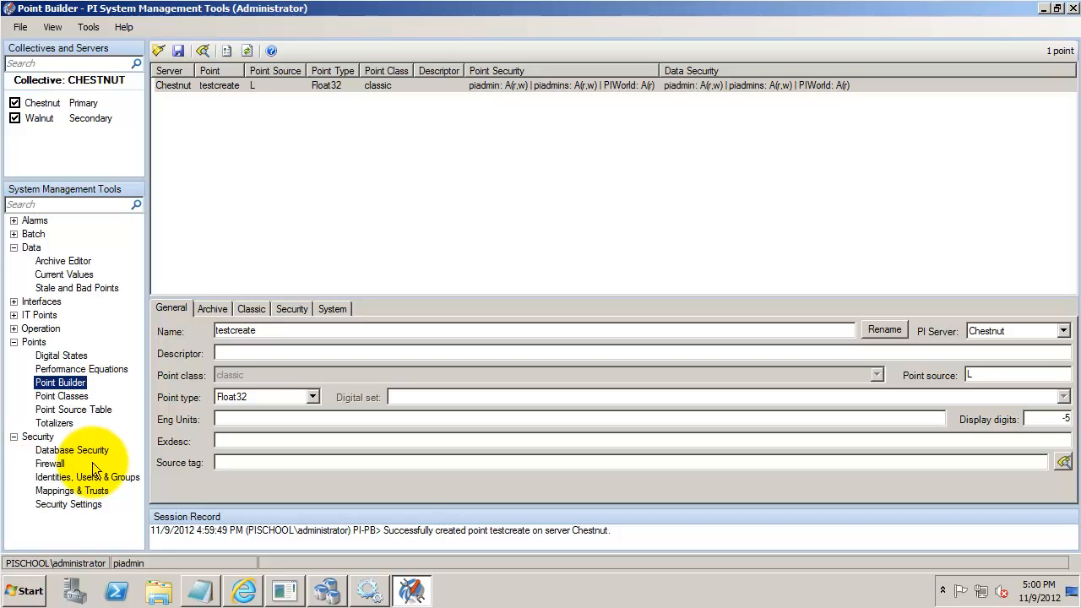
- Add a new mapping from the administrator Windows account, SID resolved, to PI identity piadmin
click(78, 491)
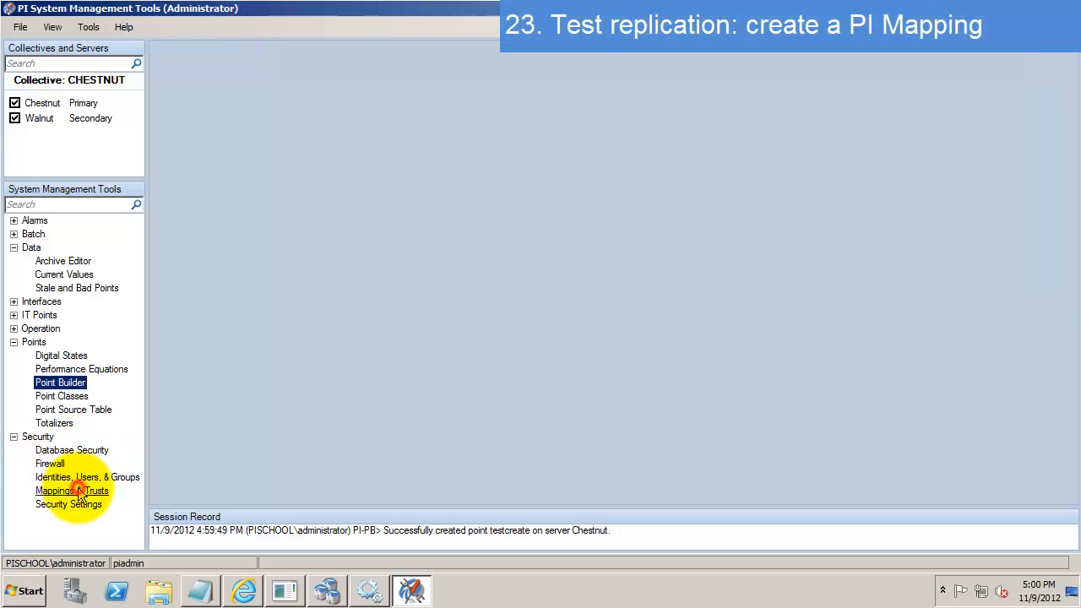
click(290, 149)
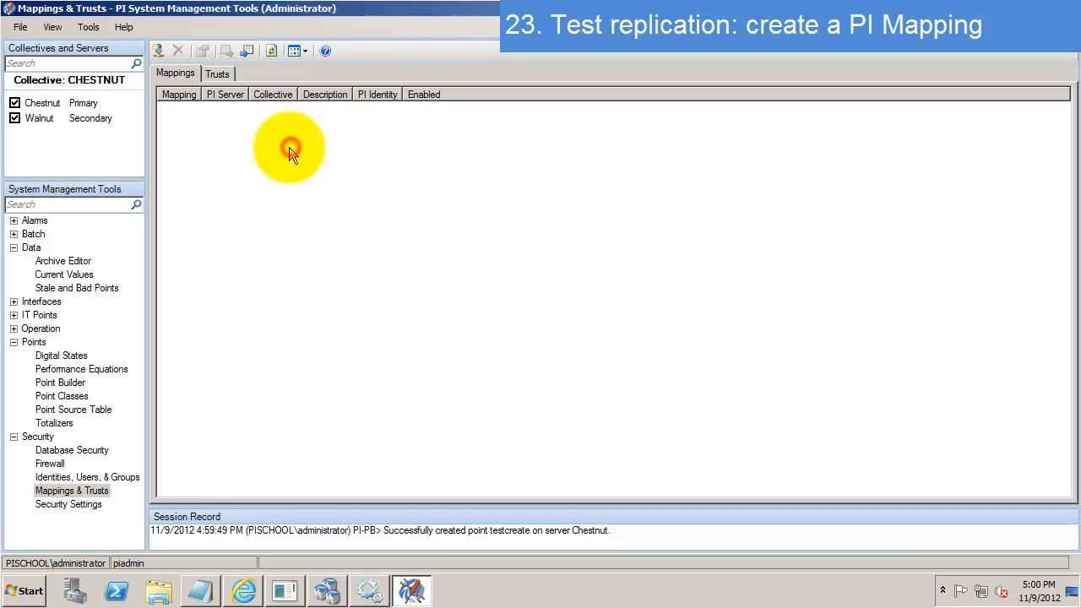
right_click(258, 126)
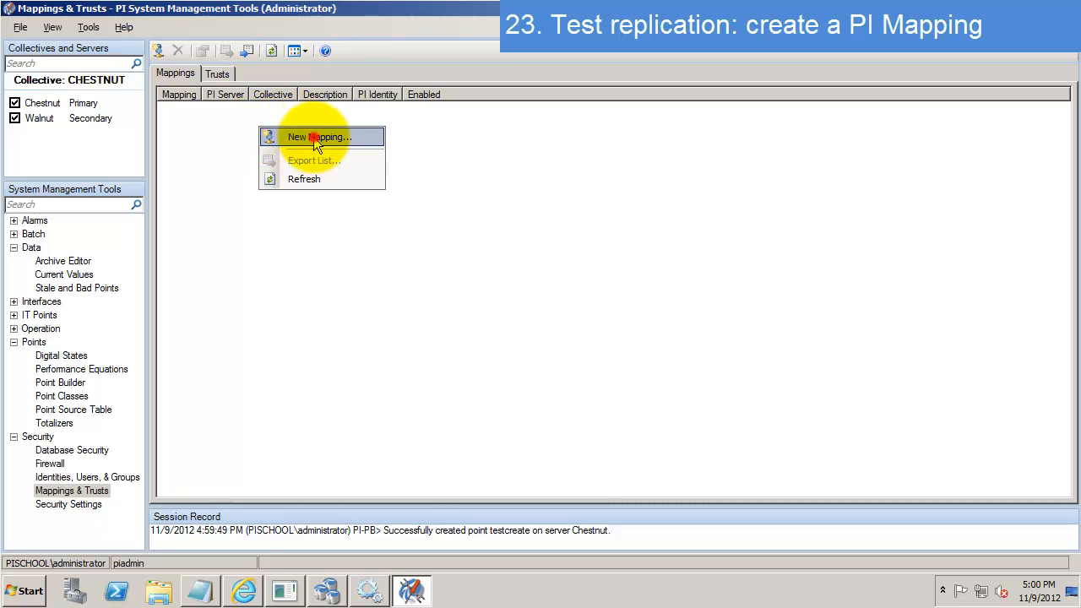
click(316, 139)
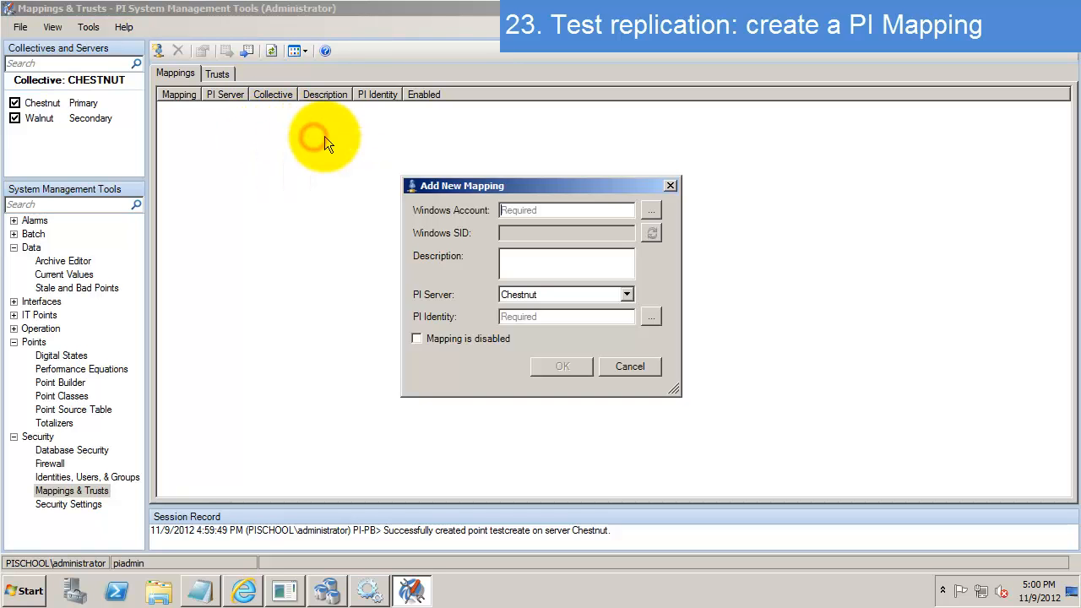
click(621, 212)
text(PISCHOOL\administrator)
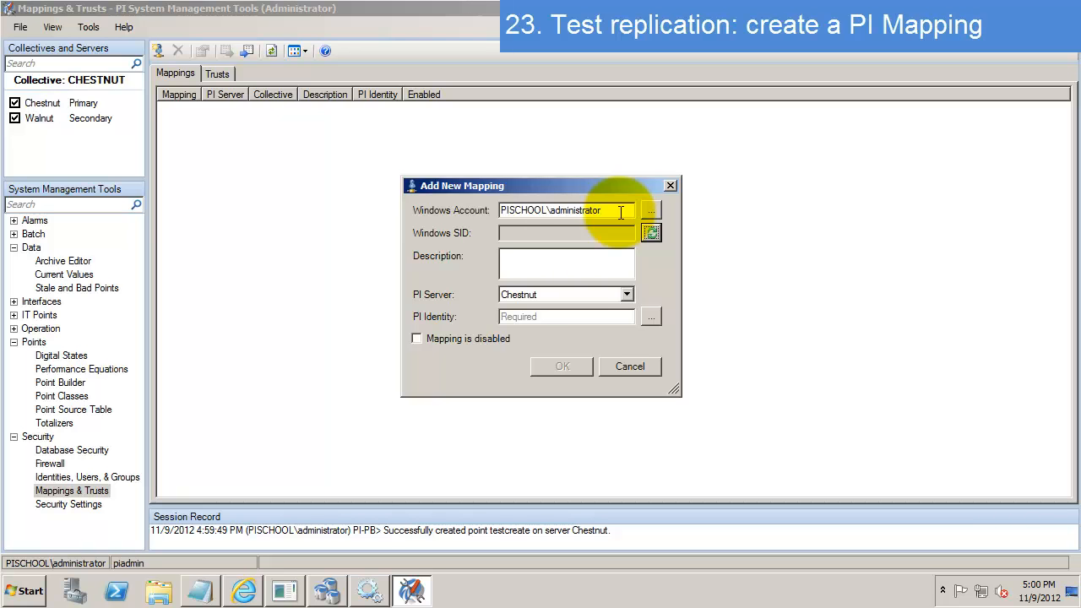
key(Tab)
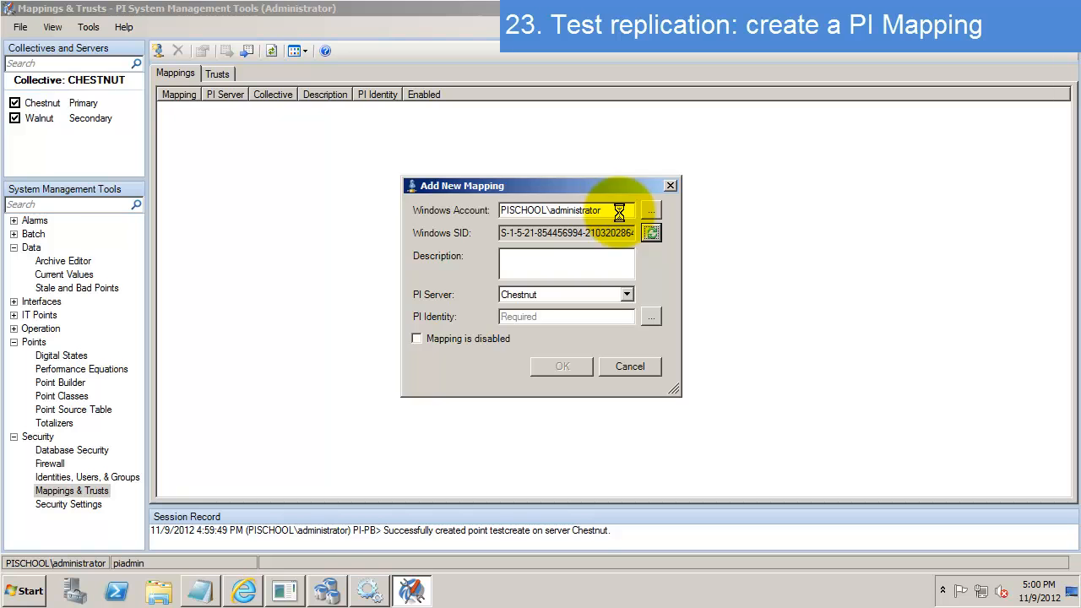
click(595, 317)
text(piadmin)
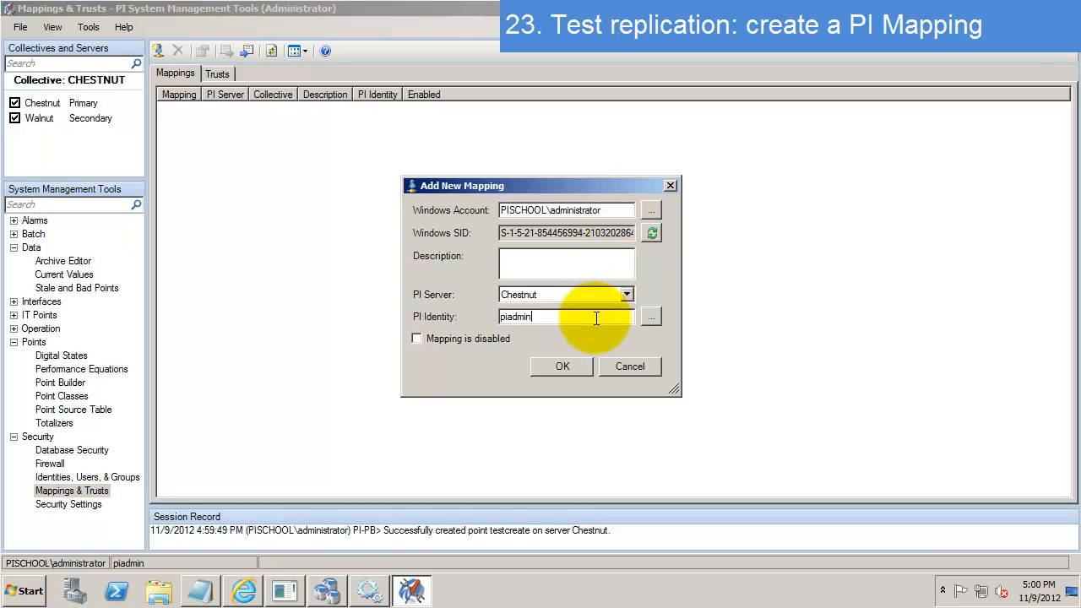
click(581, 365)
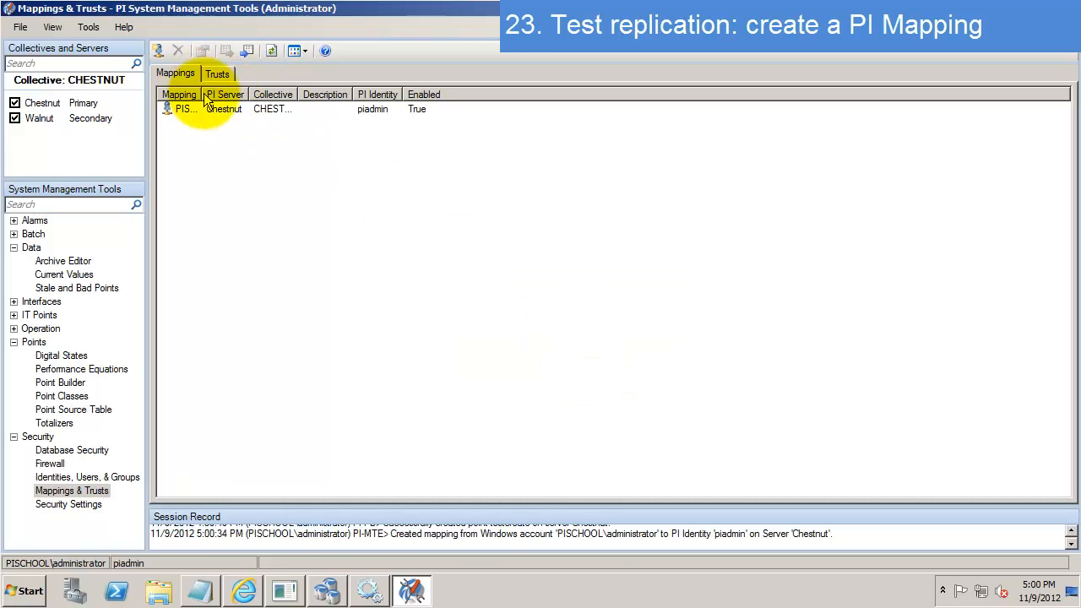
- Widen the Mapping and Collective columns, refresh, and check the Chestnut and Walnut mapping rows
drag(203, 94, 260, 94)
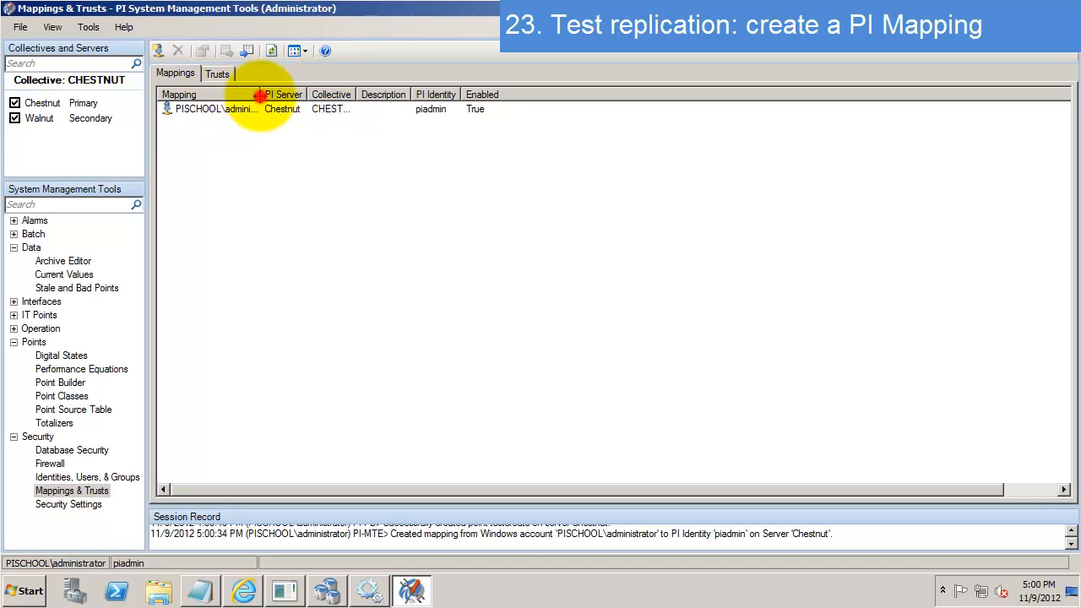
drag(375, 95, 424, 95)
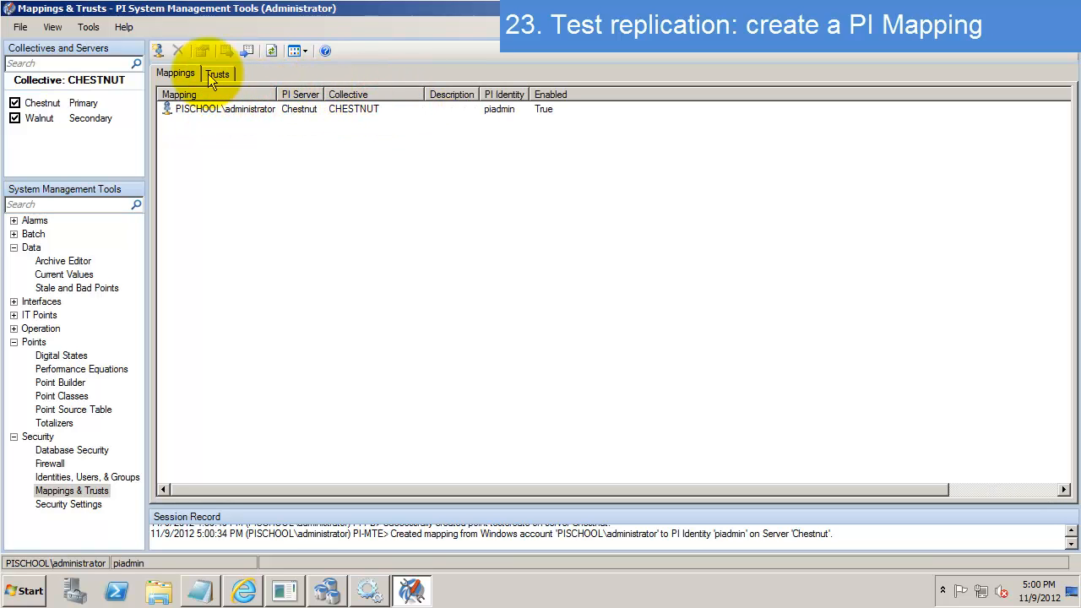
click(271, 50)
click(291, 109)
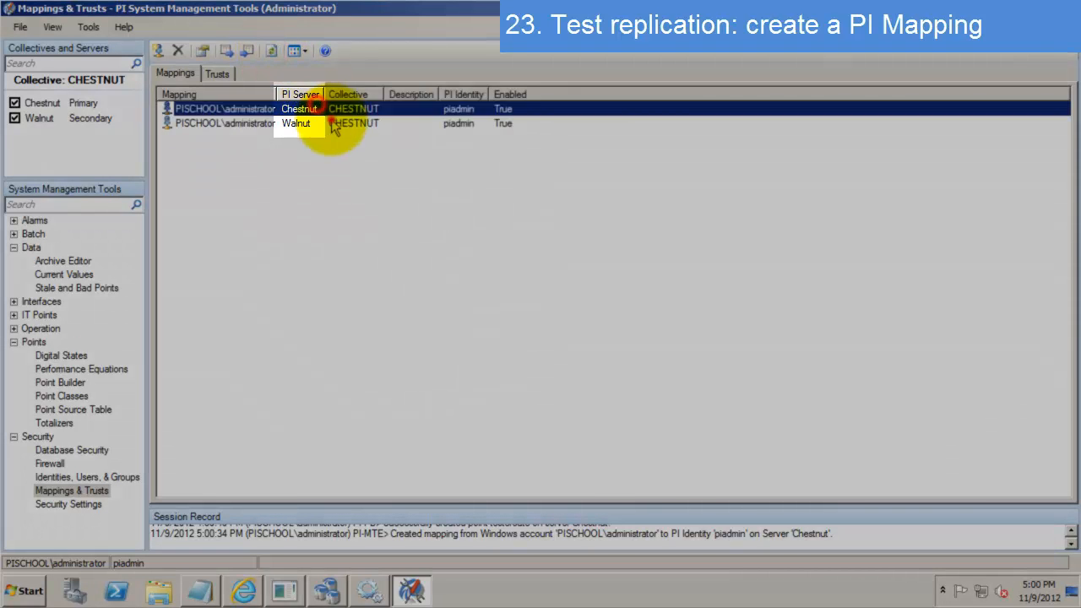
click(345, 124)
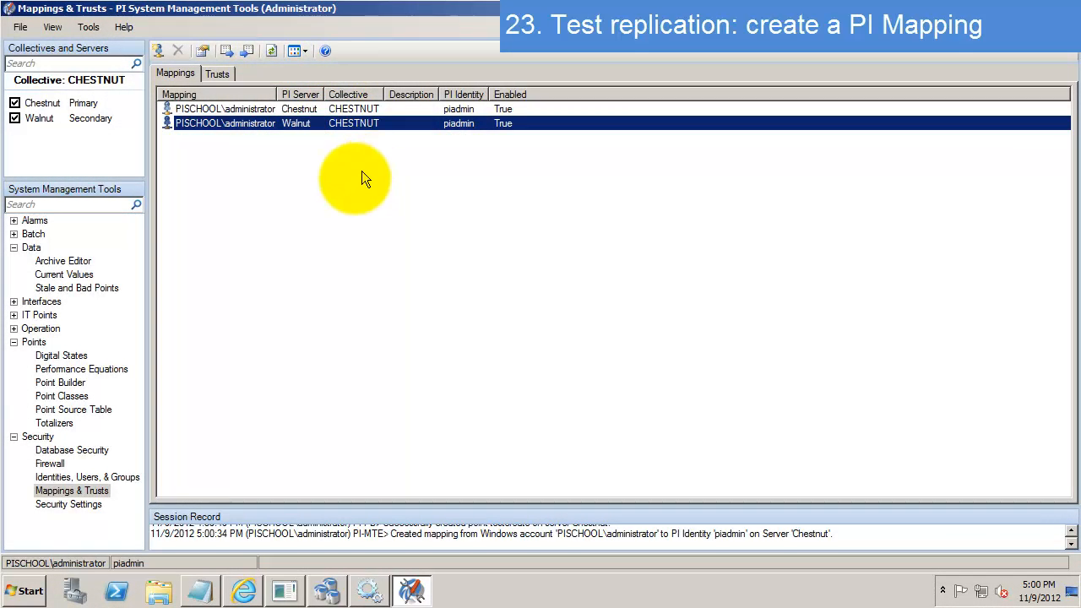
click(14, 328)
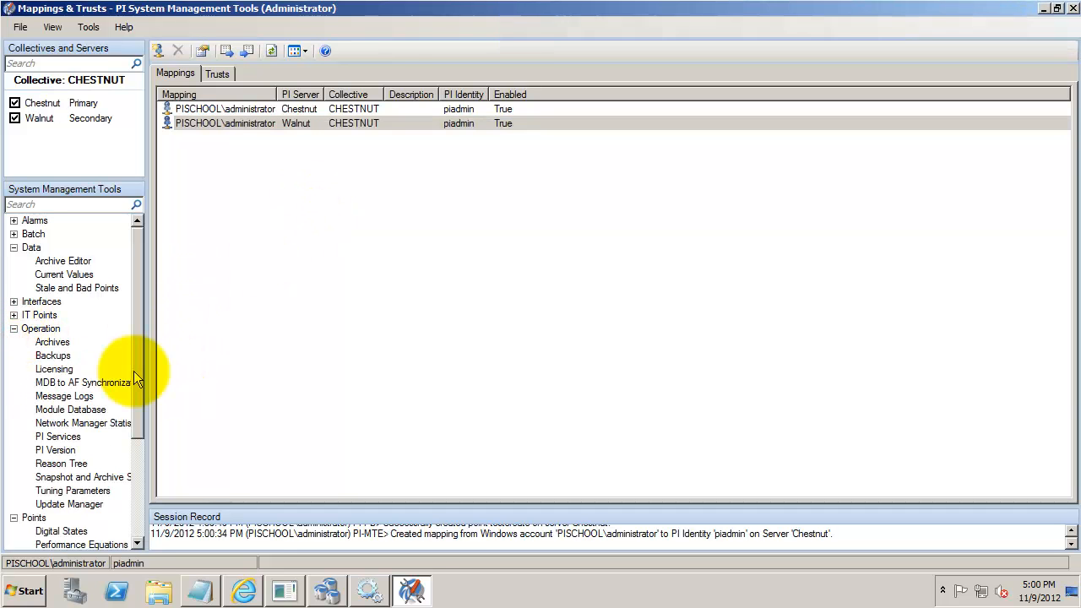
- Open the Archive tuning parameters and read Archive_DisableArchivingOnIOError and Archive_AutoArchiveFileFormat descriptions
click(99, 491)
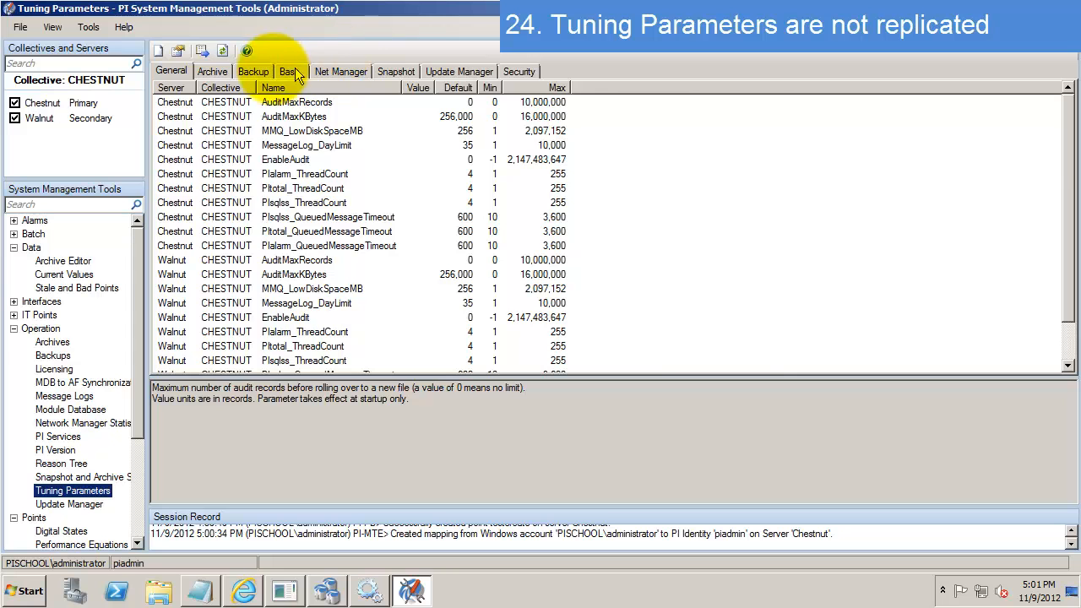
click(213, 71)
click(355, 131)
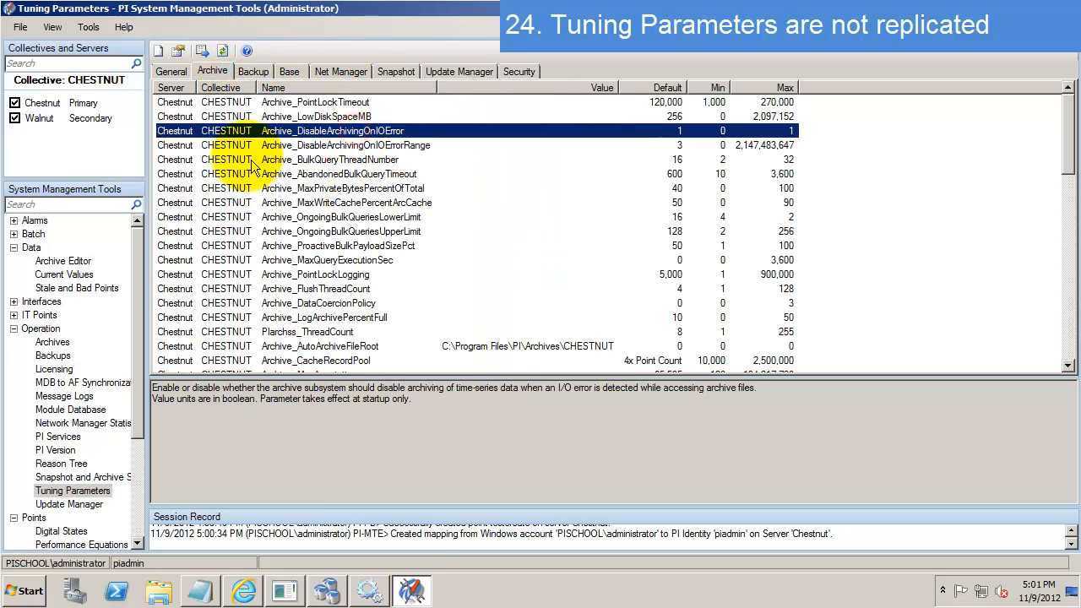
scroll(295, 194, down, 12)
scroll(298, 196, down, 2)
scroll(298, 196, up, 2)
click(209, 190)
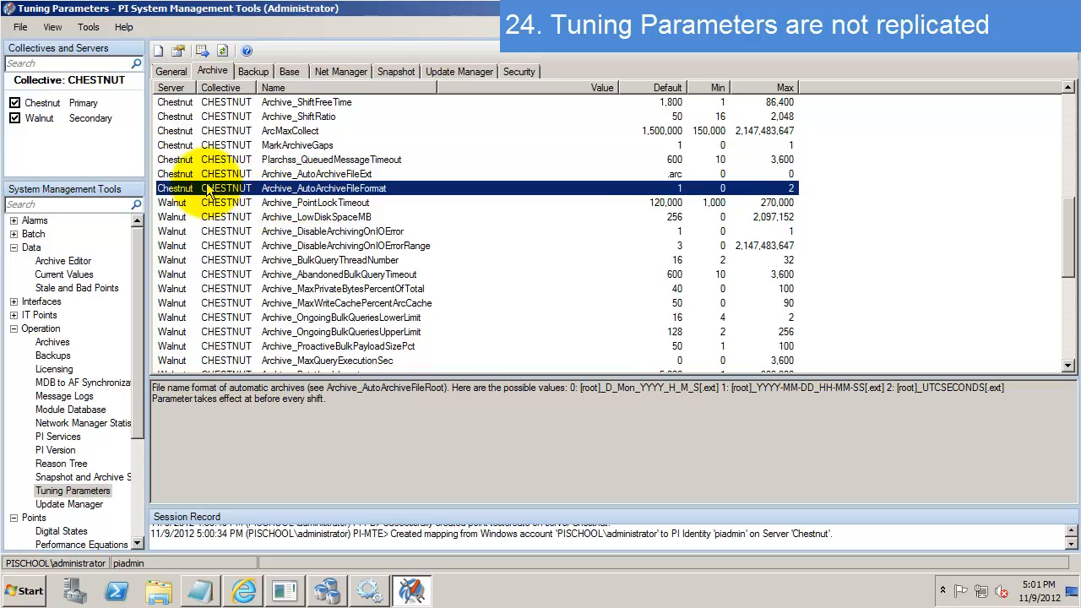
- Scroll to Chestnut's Archive_AutoArchiveFileRoot and display its description
scroll(208, 190, up, 3)
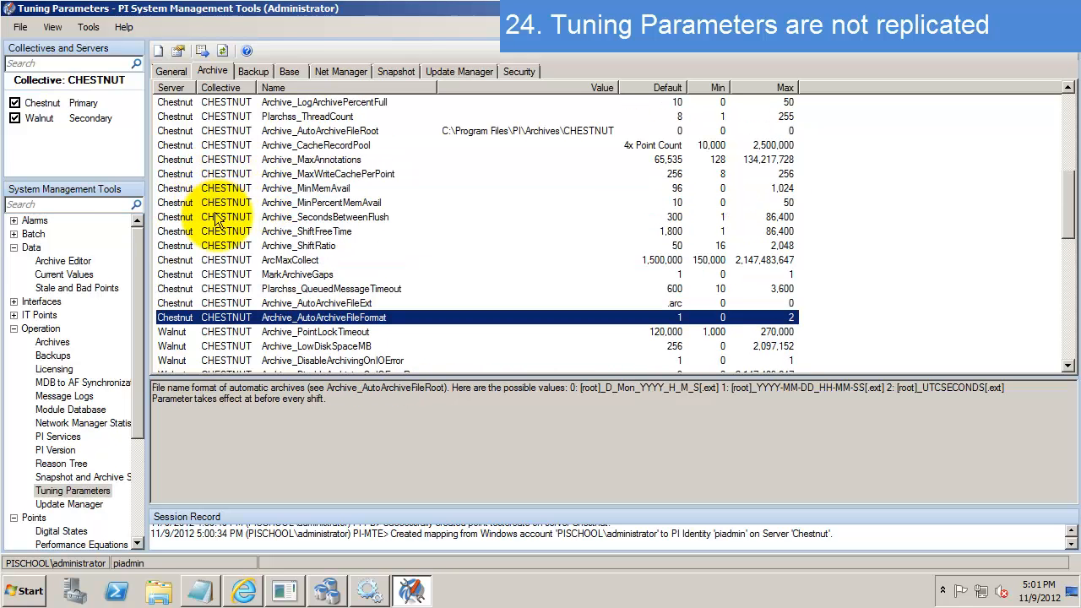
scroll(228, 245, down, 6)
scroll(237, 253, down, 3)
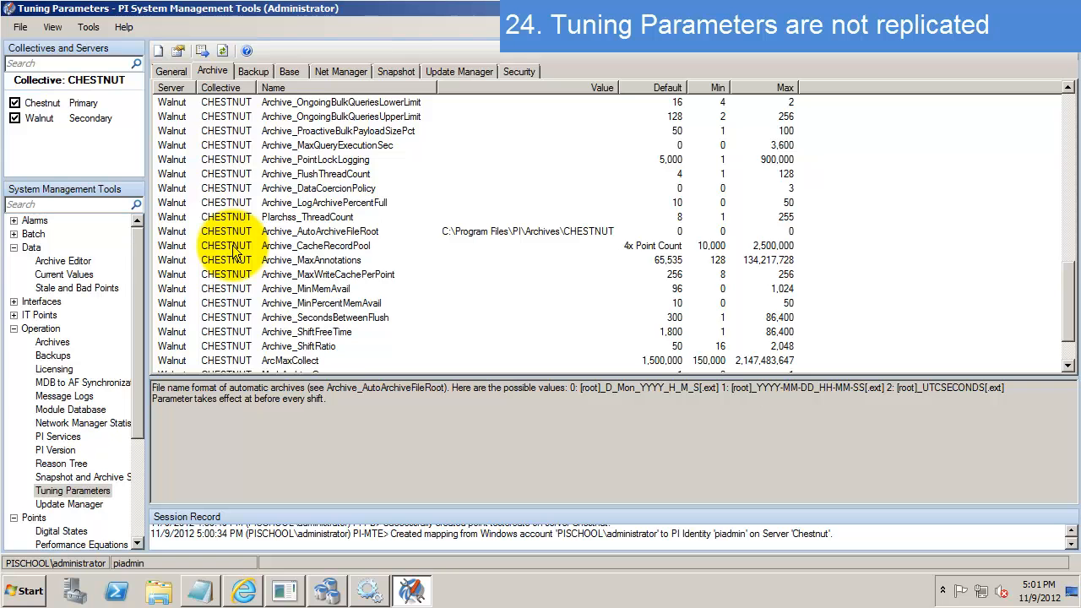
scroll(238, 254, up, 6)
scroll(240, 254, up, 4)
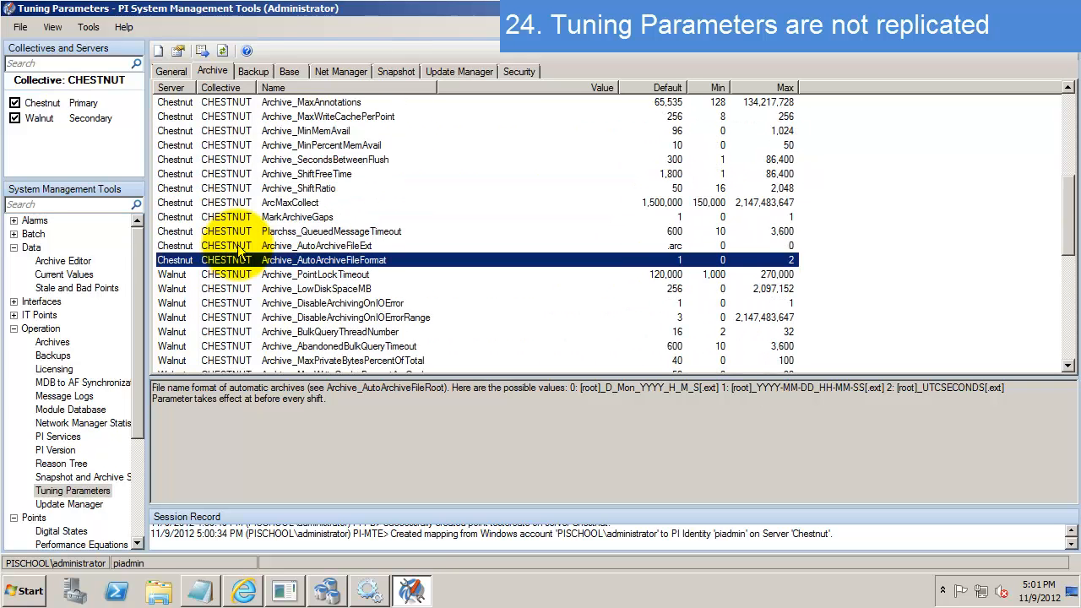
scroll(239, 253, down, 1)
scroll(239, 254, up, 1)
scroll(317, 274, up, 2)
click(324, 290)
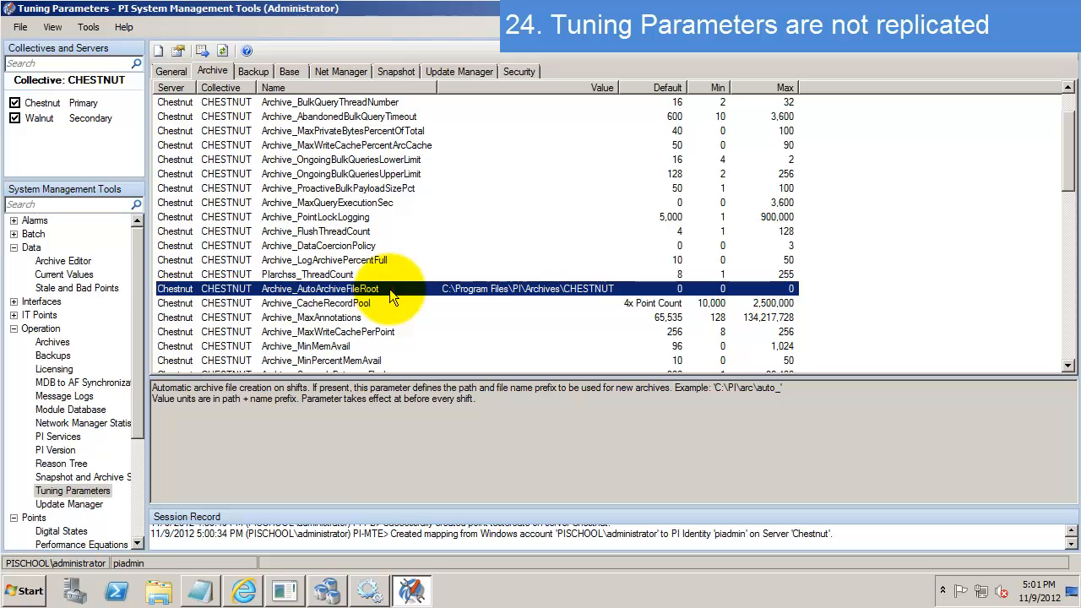
- Set Chestnut's Archive_AutoArchiveFileRoot to C:\Program Files\PI\Archives\CHESTNUTTEST
double_click(391, 296)
click(626, 225)
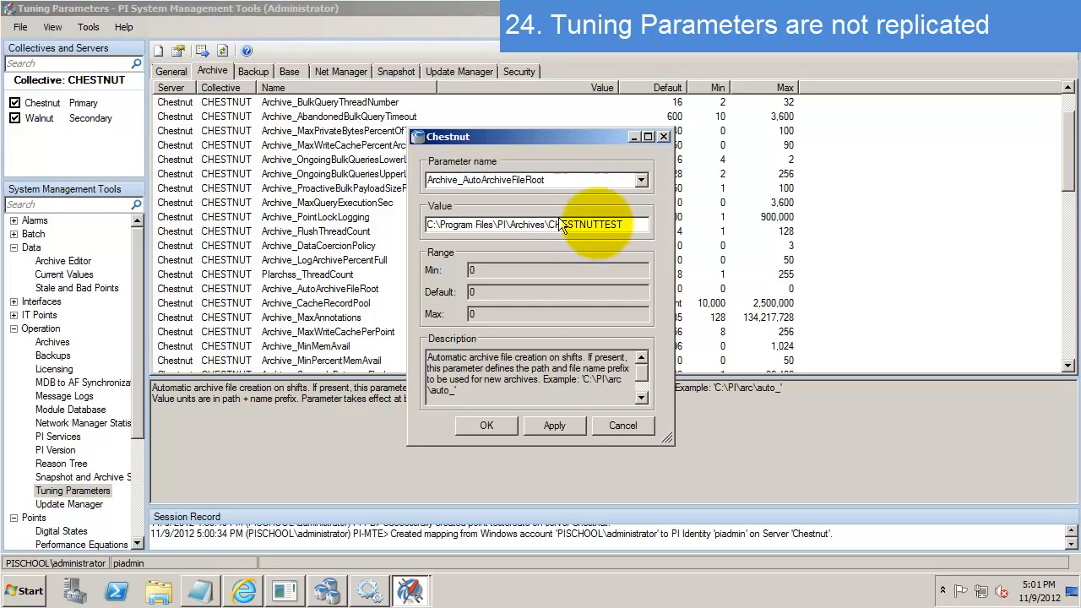
click(515, 427)
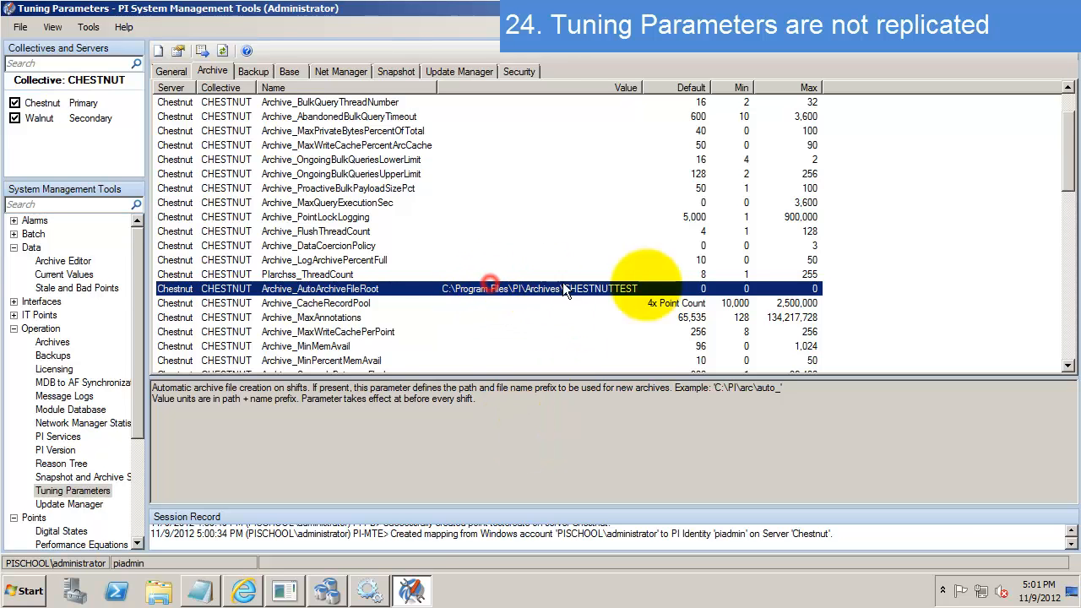
- Check after refreshing that Walnut's Archive_AutoArchiveFileRoot still points to ...\Archives\CHESTNUT
scroll(650, 293, down, 4)
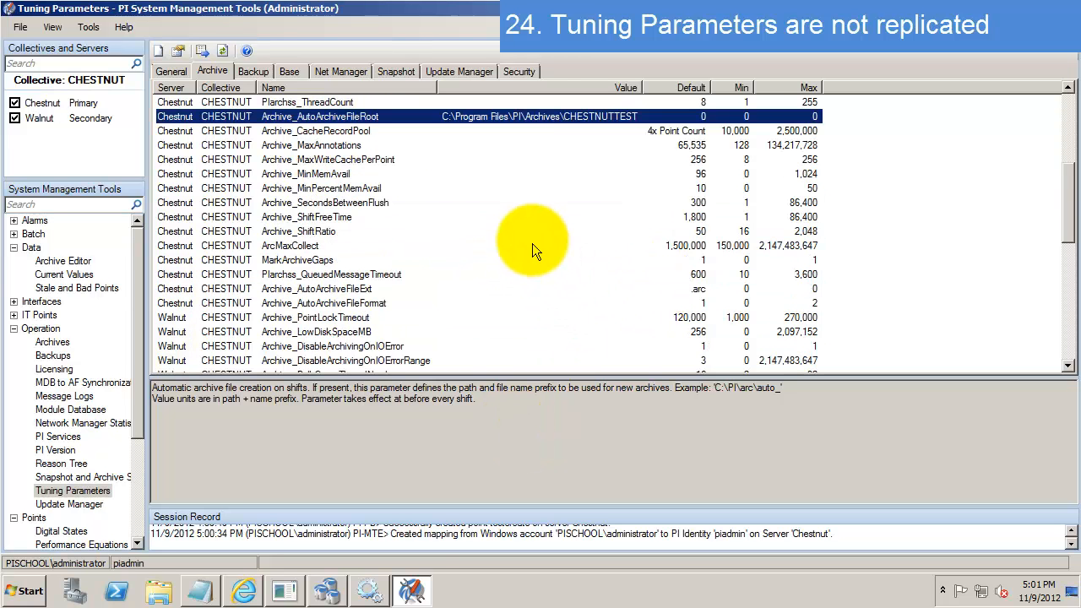
scroll(524, 245, down, 6)
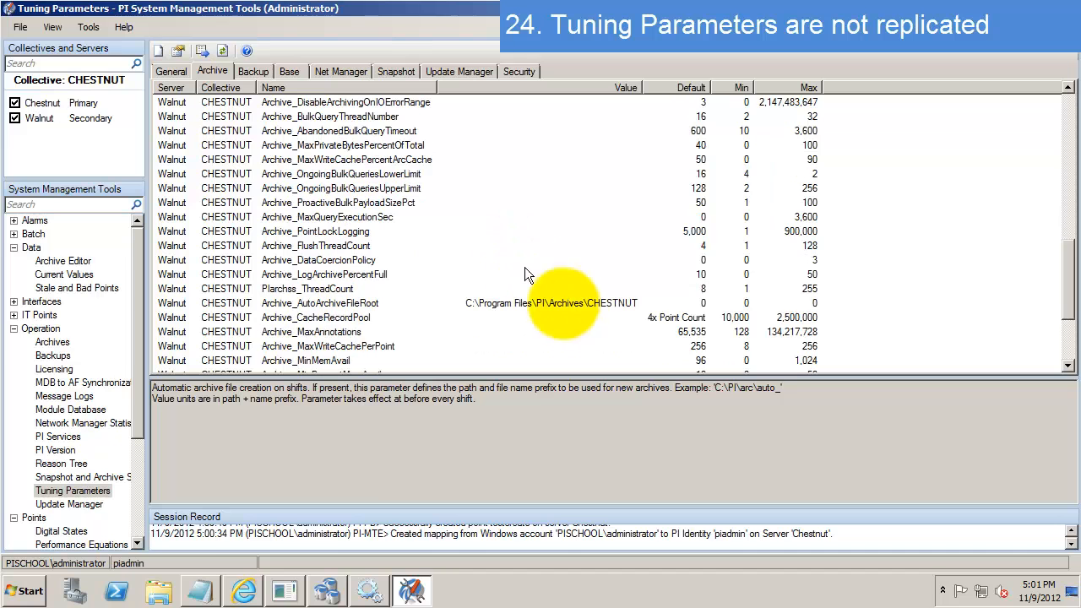
click(575, 304)
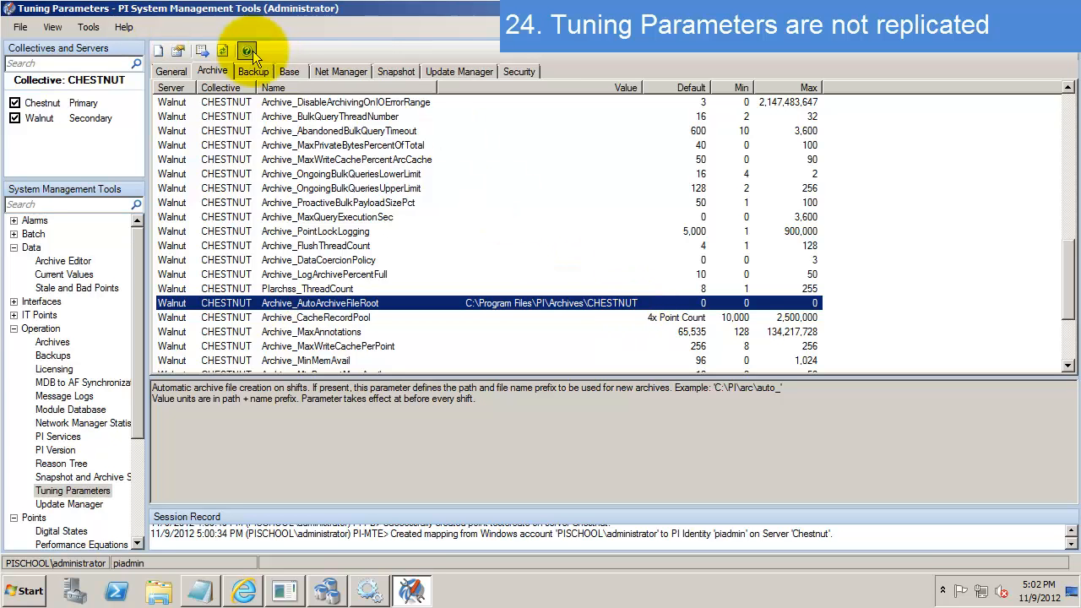
click(224, 52)
click(224, 57)
click(225, 57)
click(224, 53)
click(224, 53)
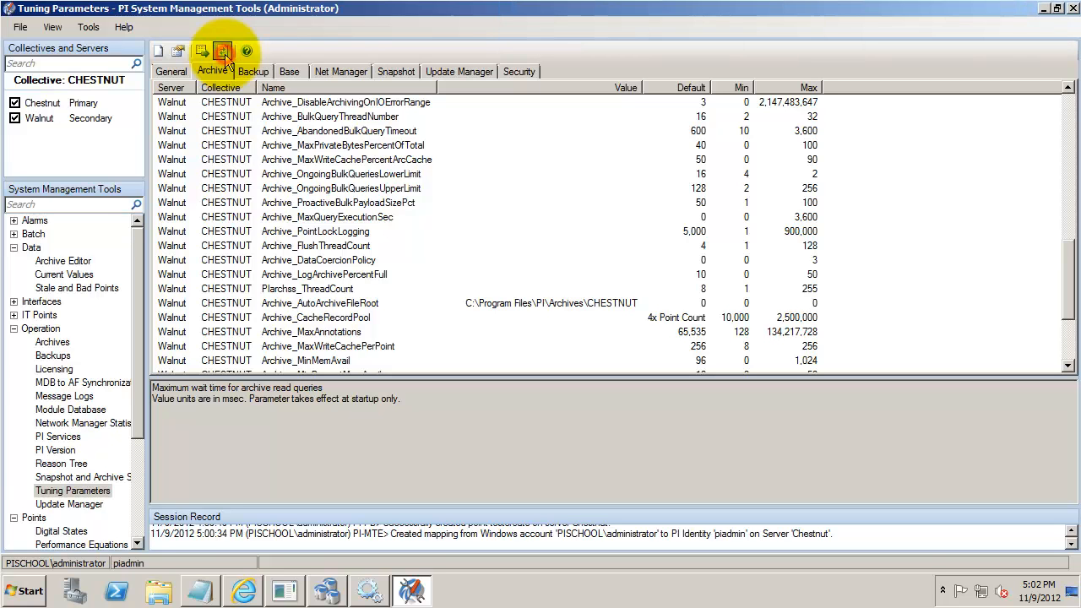
- Change Walnut's Archive_AutoArchiveFileRoot to C:\Program Files\PI\Archives\WALNUT and apply it
click(569, 303)
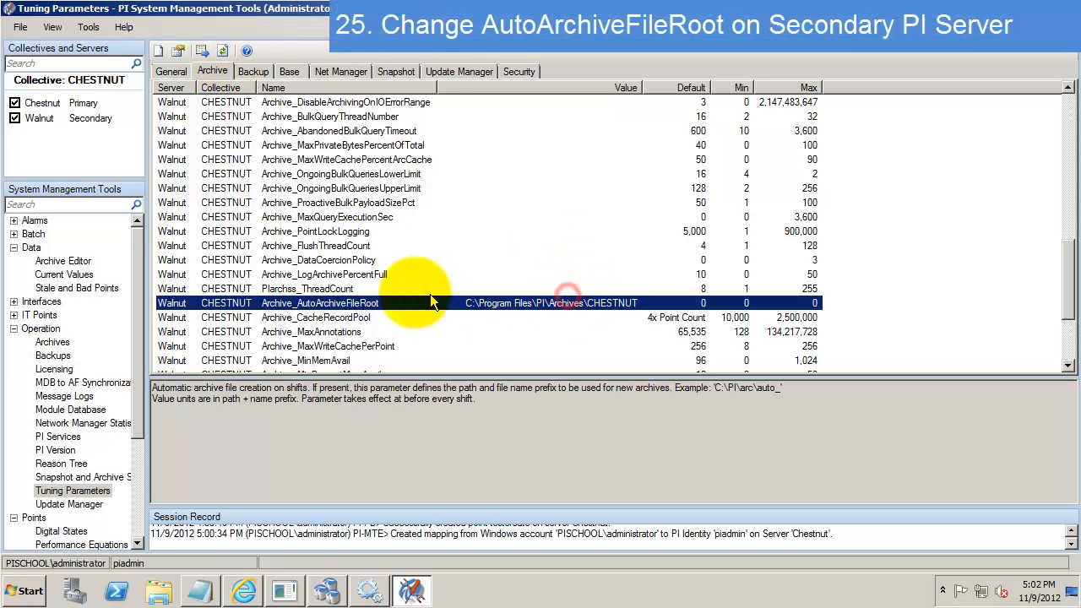
double_click(518, 306)
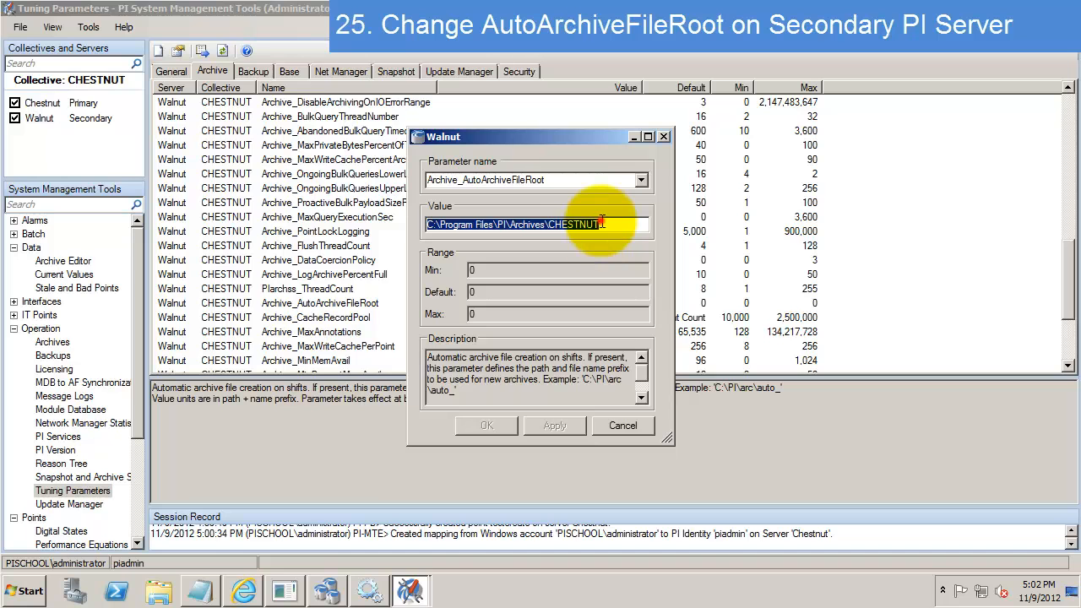
click(601, 224)
key(BackSpace)
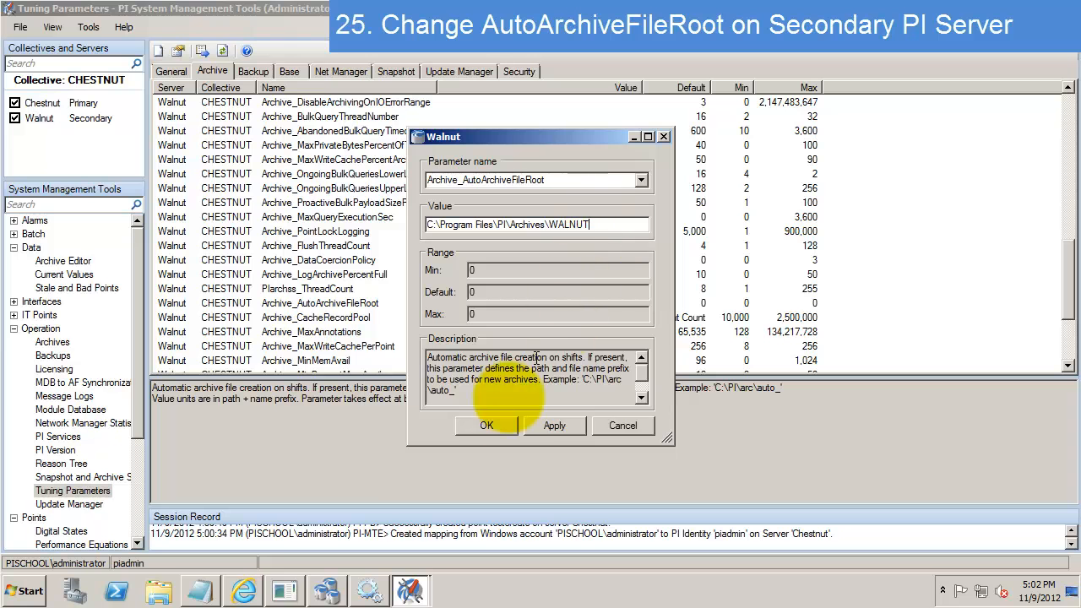
click(542, 429)
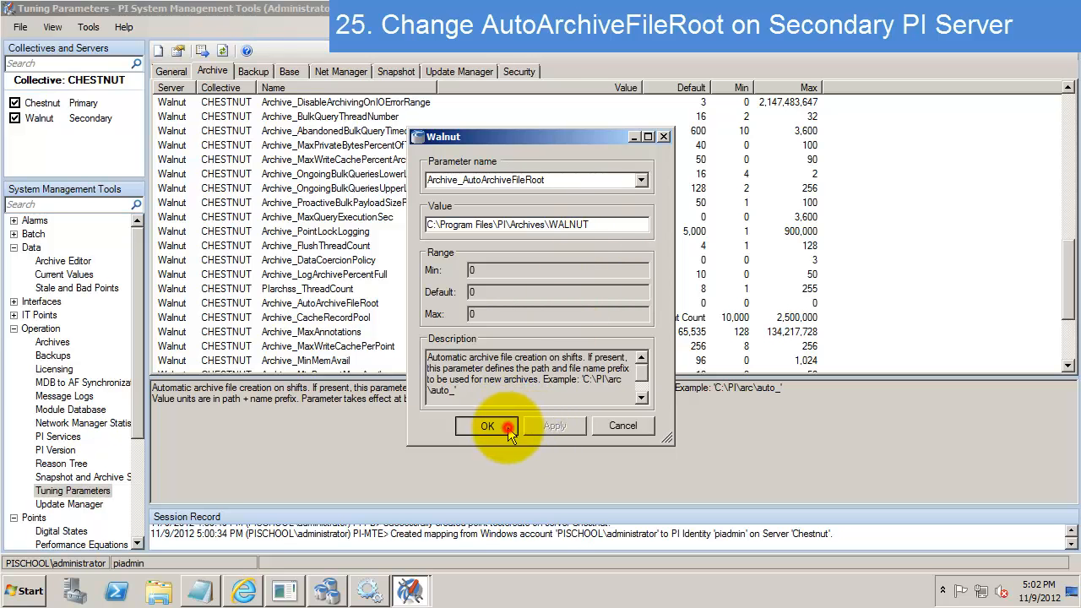
click(488, 425)
- Refresh the tuning parameter list to confirm the change, then minimize the window
click(572, 275)
scroll(572, 275, up, 20)
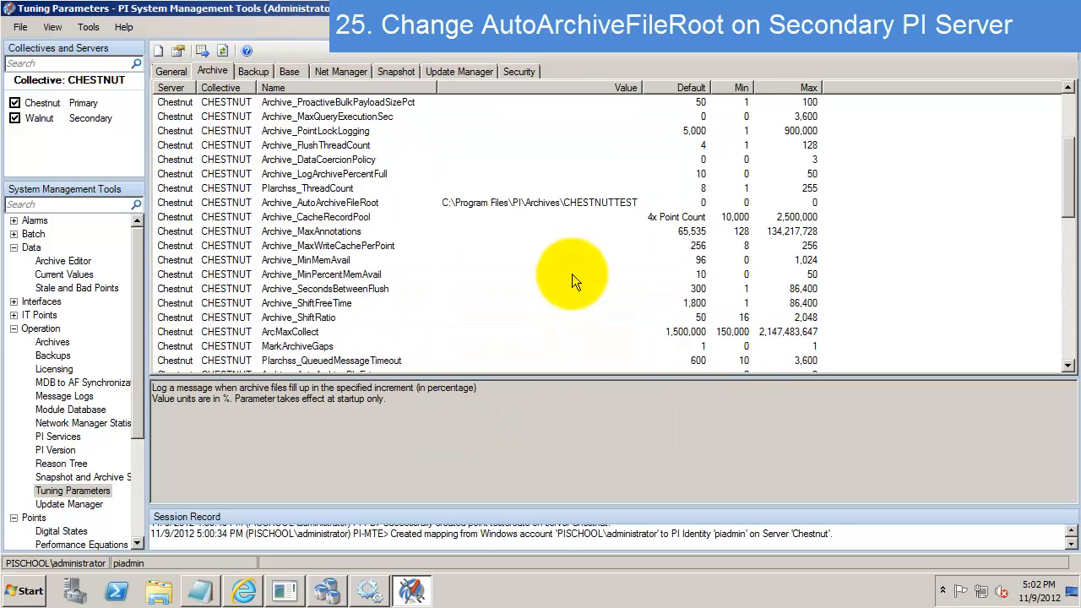
click(574, 260)
click(222, 51)
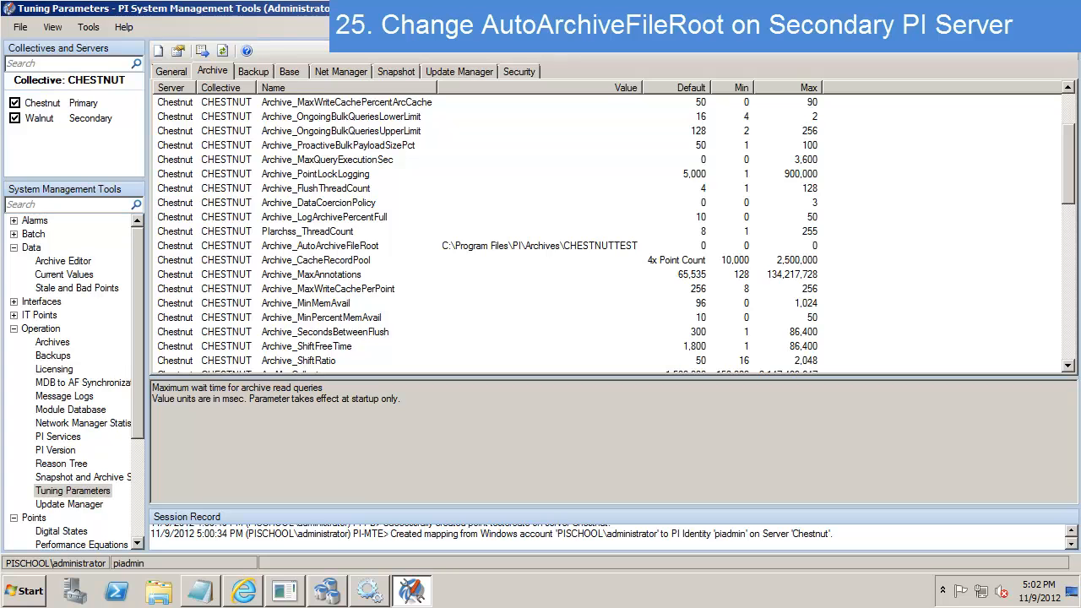
click(1041, 8)
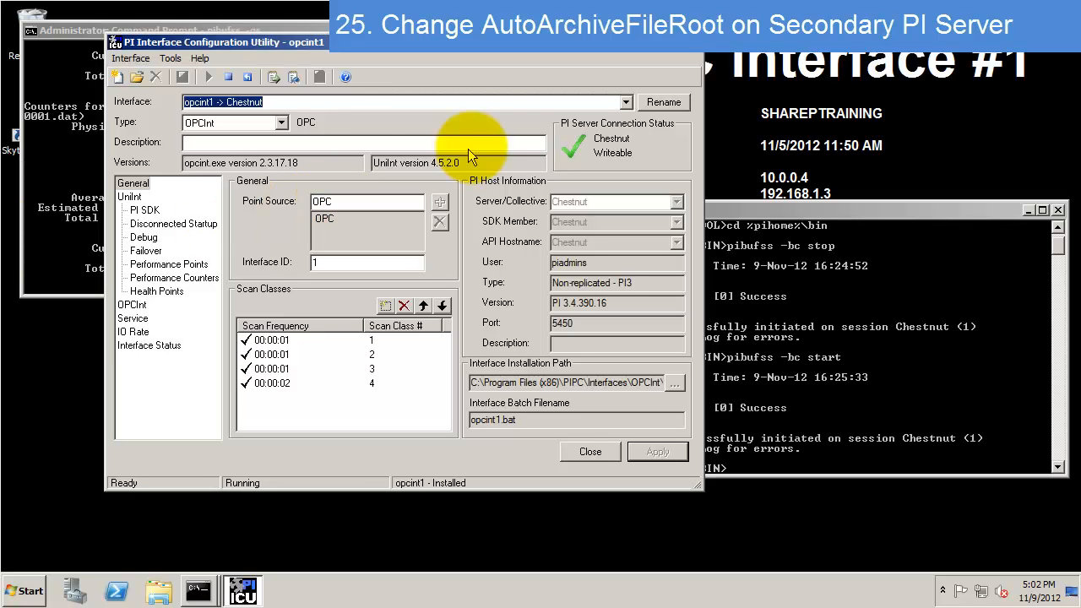
- Check Buffered Servers lists Chestnut as primary and Walnut as secondary, then switch to Command Prompt
click(171, 58)
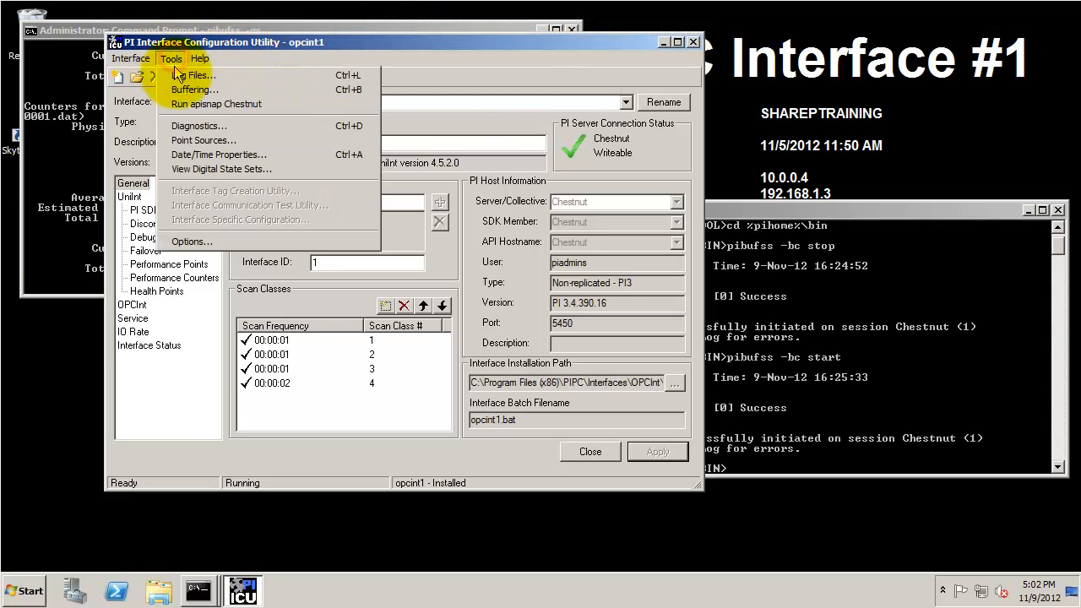
click(182, 88)
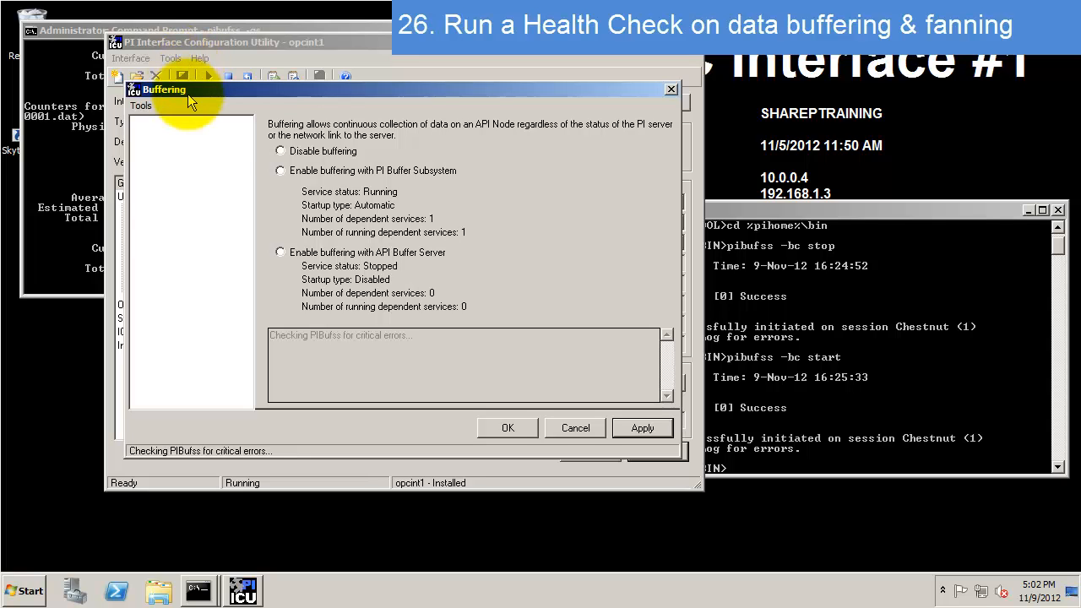
click(165, 148)
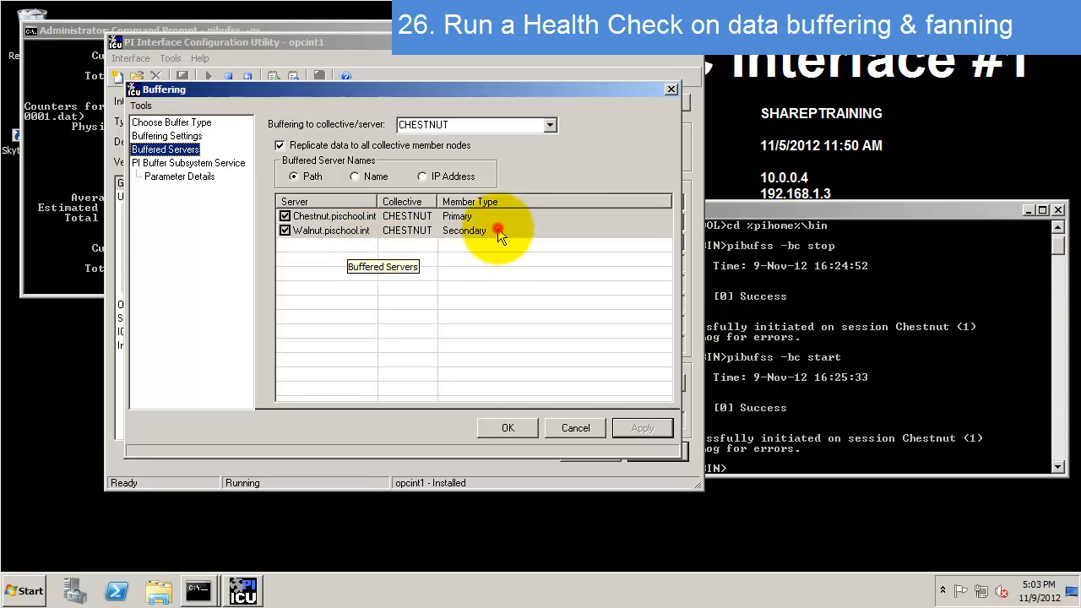
click(86, 208)
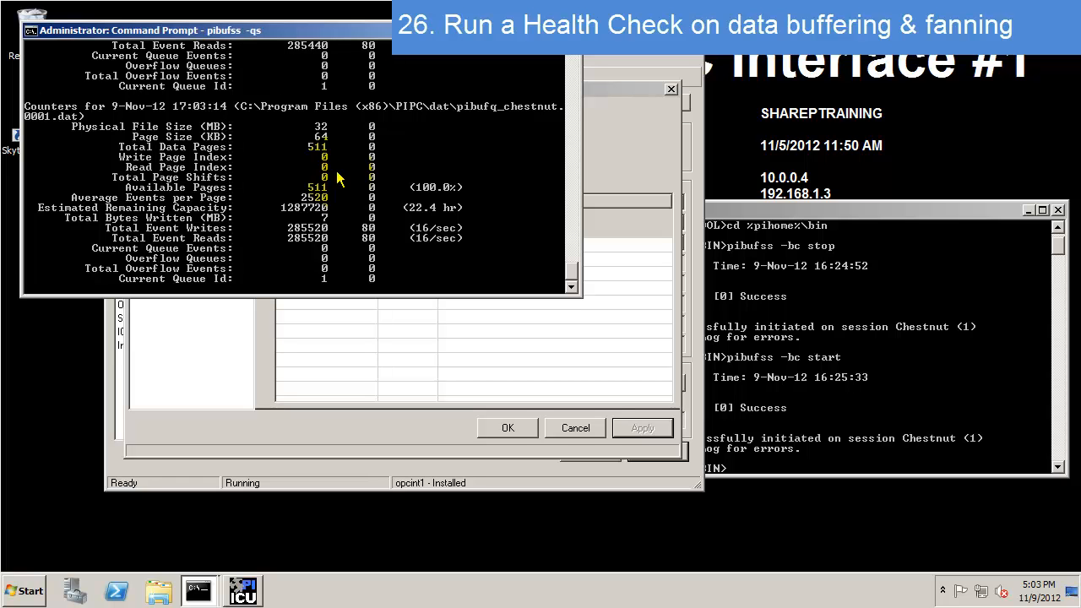
- Rerun pibufss -qs and pick session 2 to show WALNUT's buffer counters (6720 events, 16/sec)
key(ctrl+c)
key(Up)
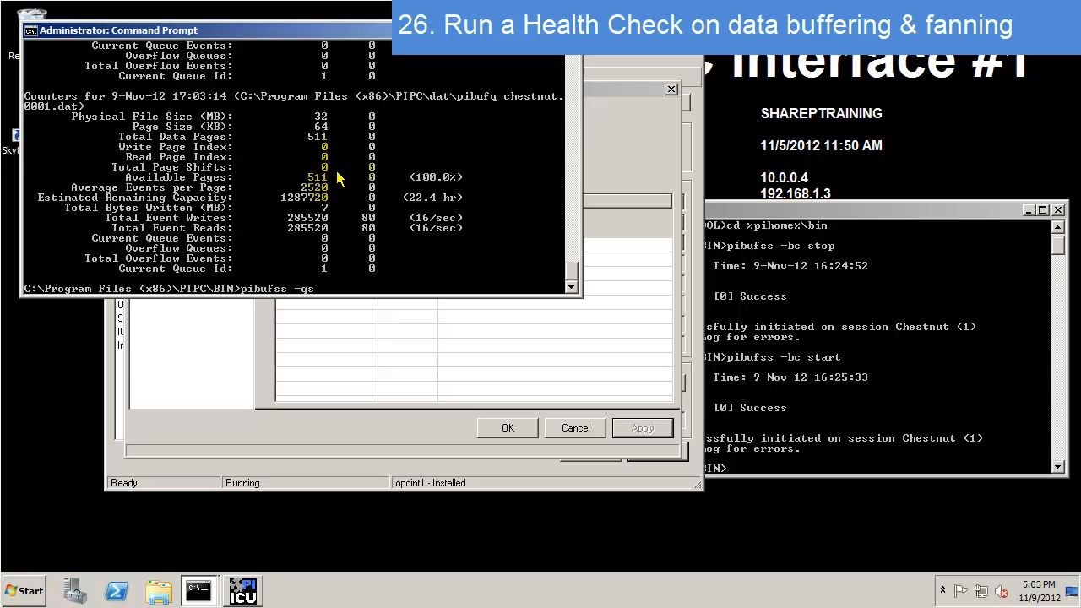
key(Return)
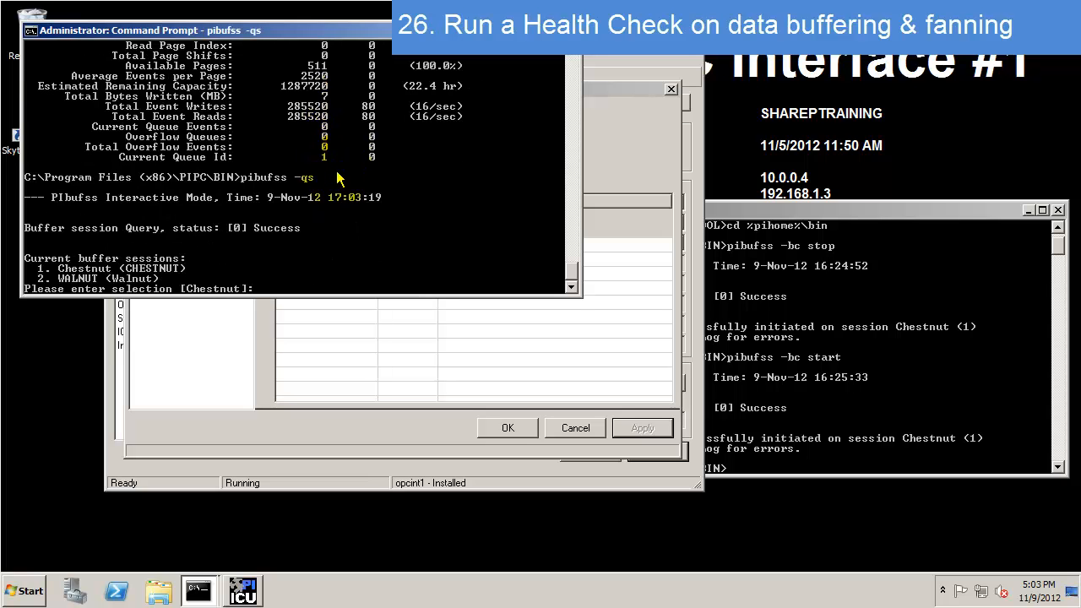
text(2)
key(Return)
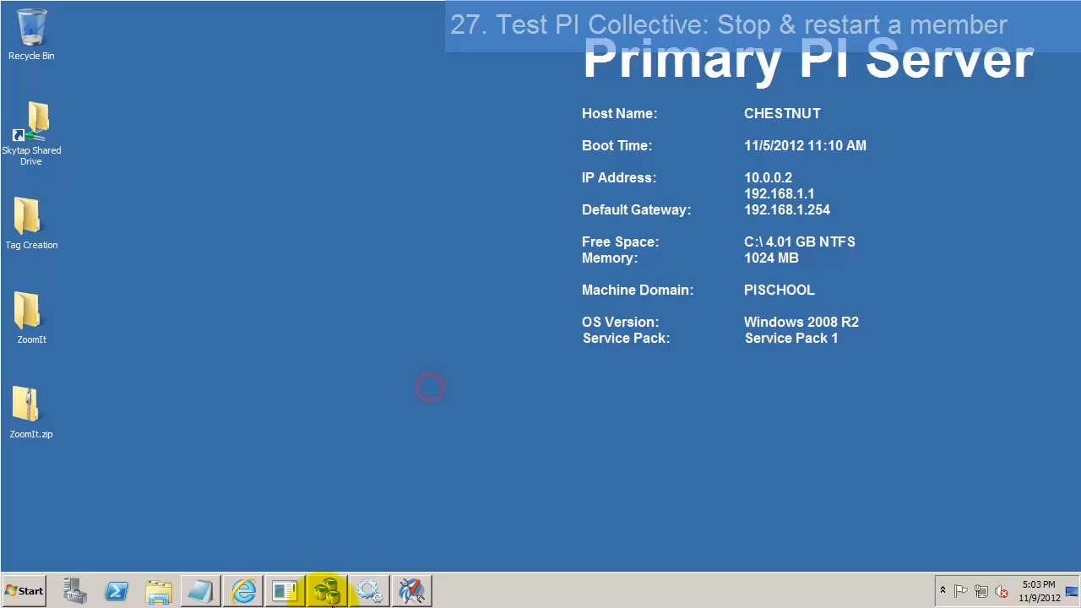
- Check the Chestnut and Walnut member details, confirming Walnut last synced at 17:03:36
click(329, 589)
click(264, 166)
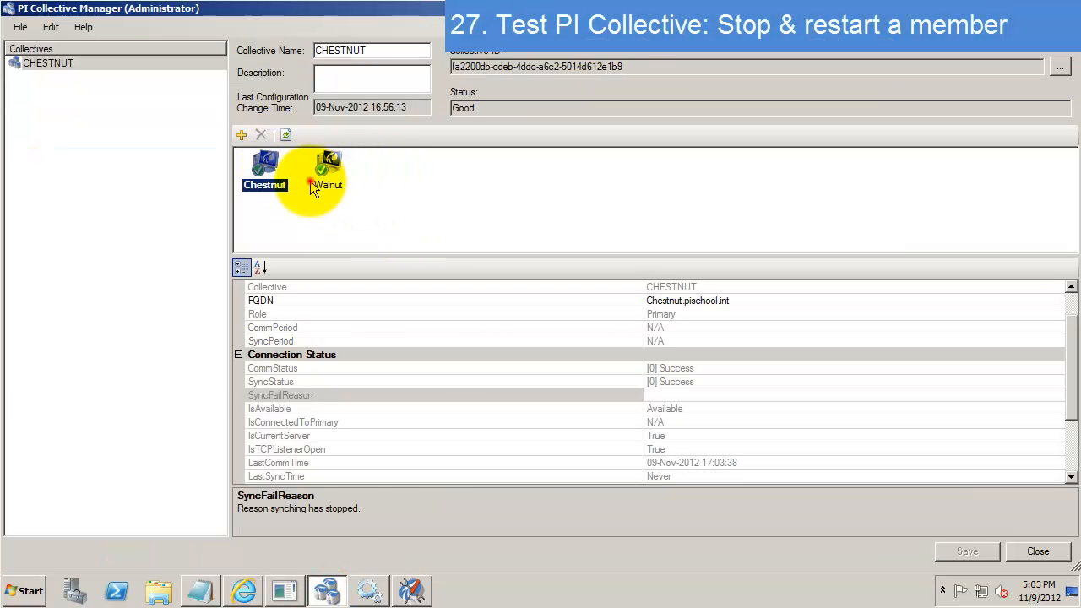
click(328, 173)
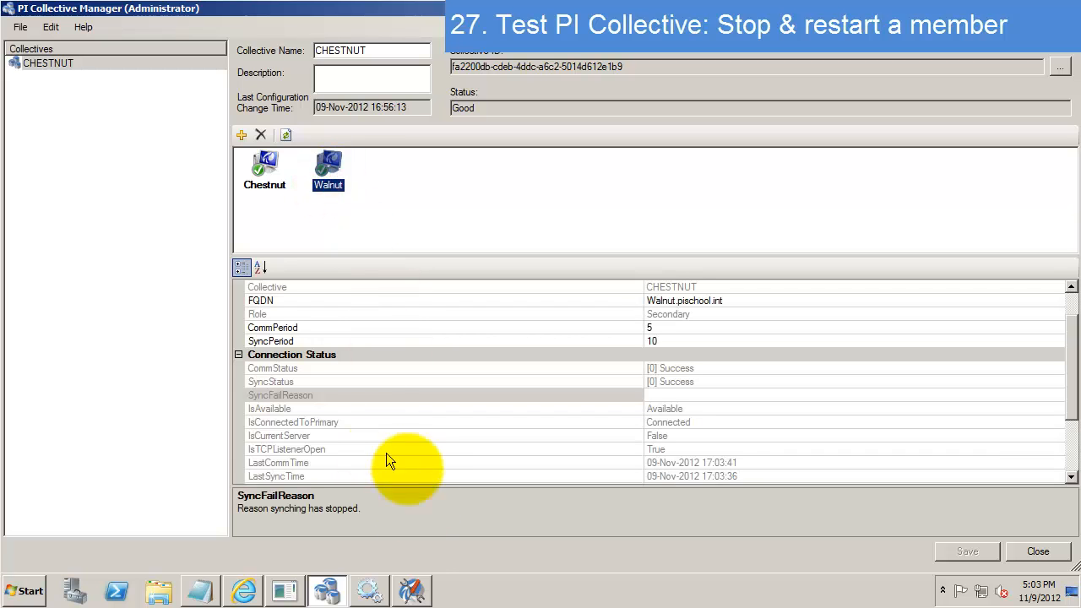
click(412, 591)
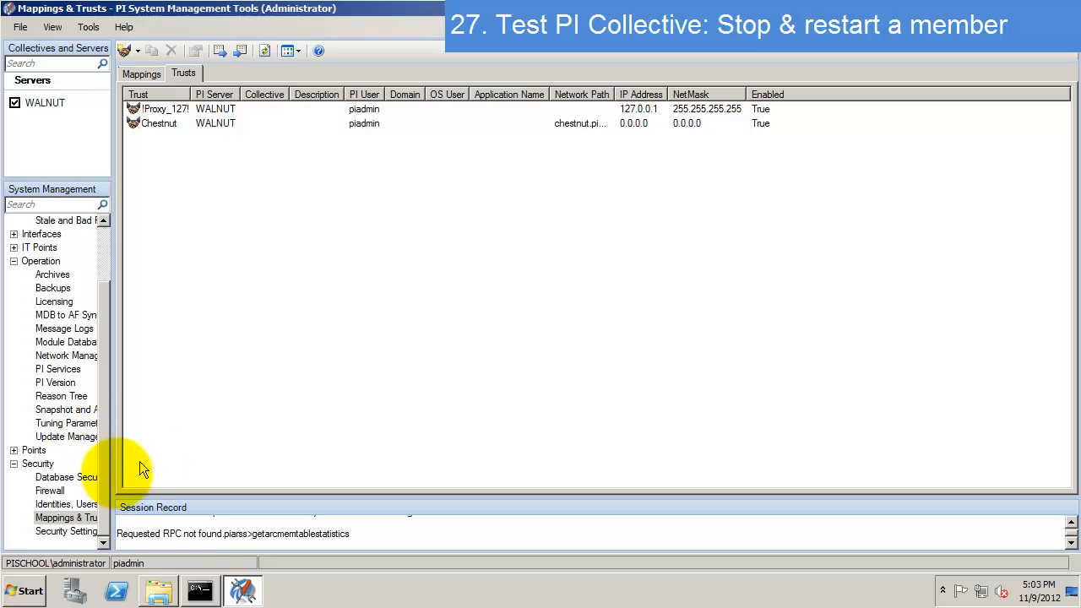
- Run pisrvstop in the PI\adm Command Prompt to stop Walnut's PI Server services
click(203, 591)
text(pisrvstart)
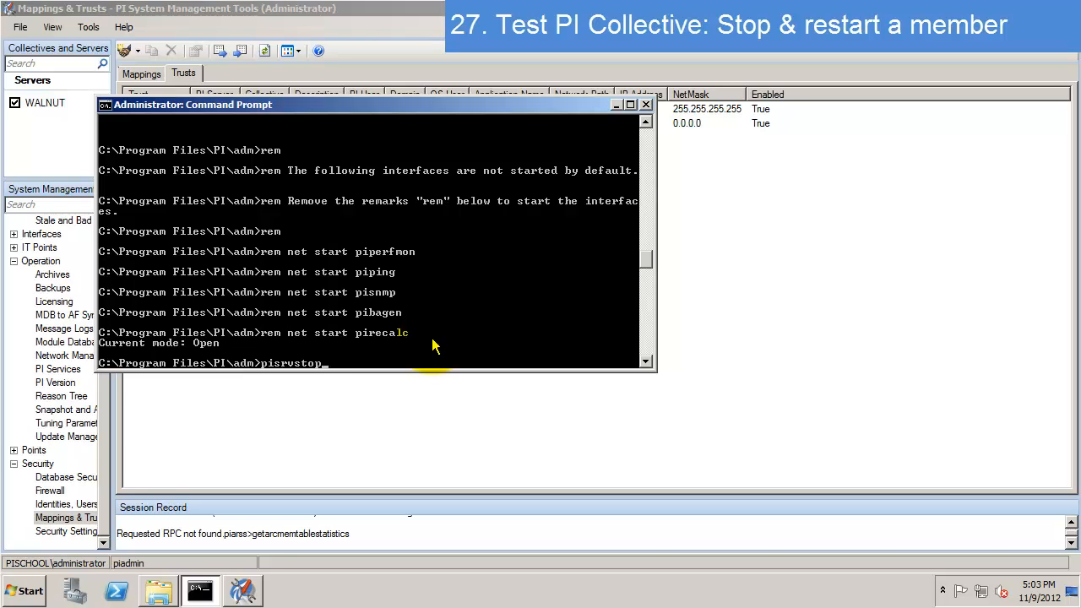
key(Return)
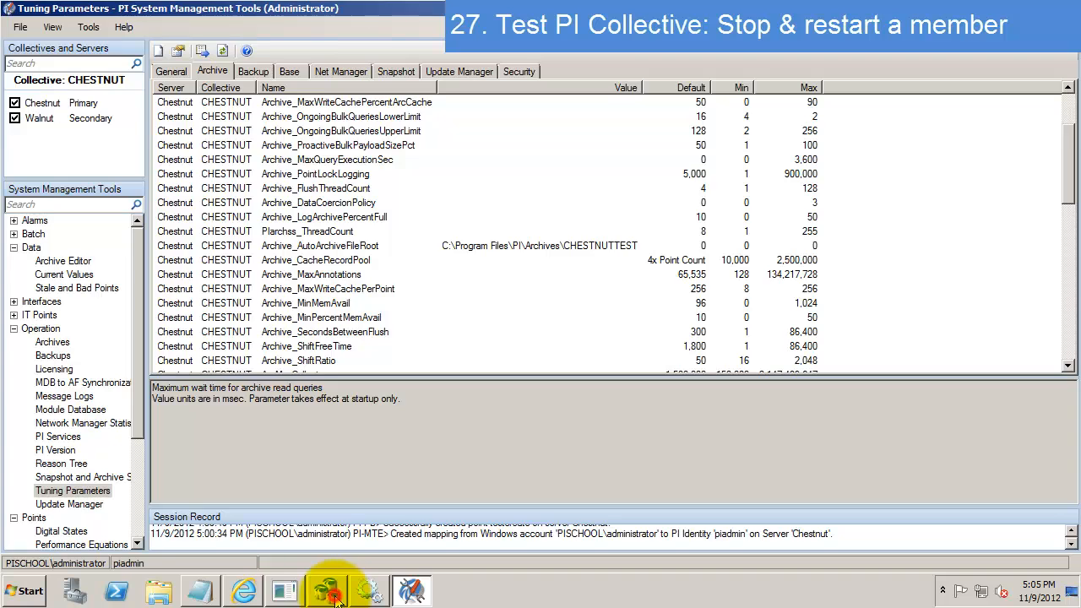
click(332, 593)
click(506, 231)
click(265, 181)
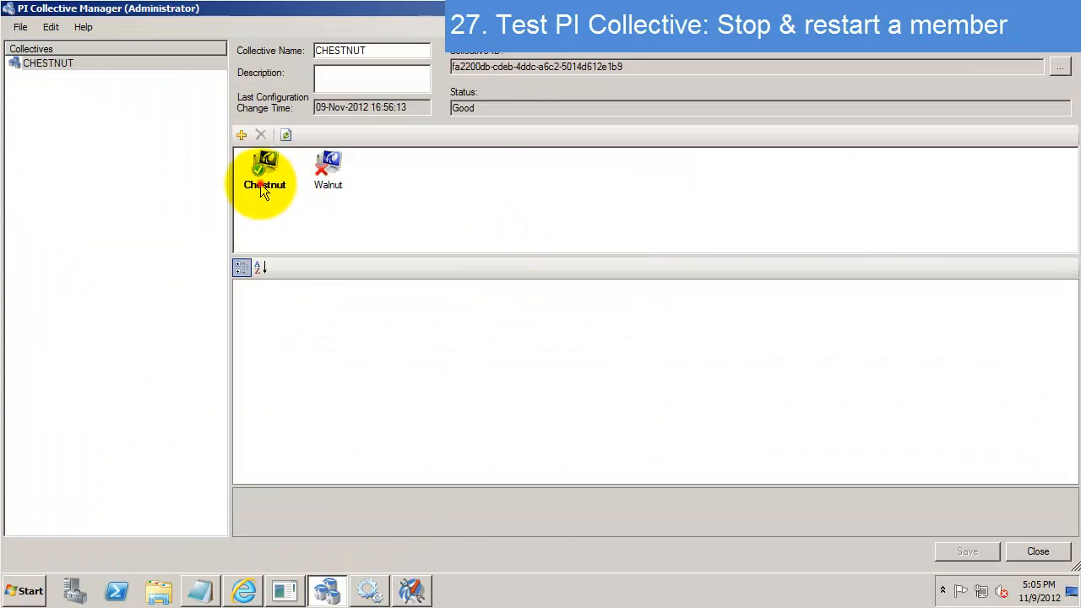
click(342, 183)
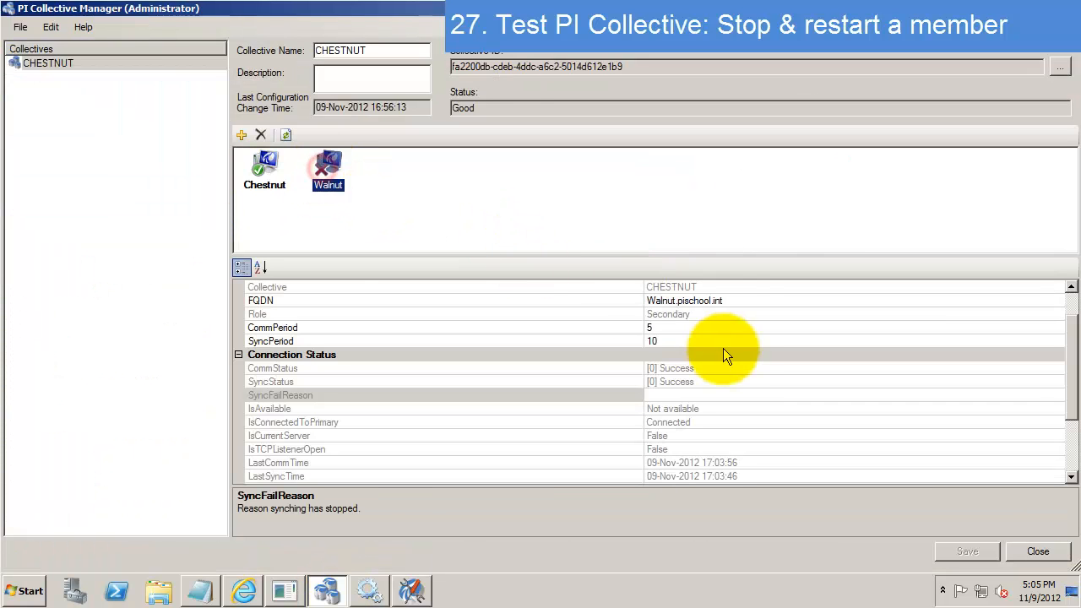
click(663, 410)
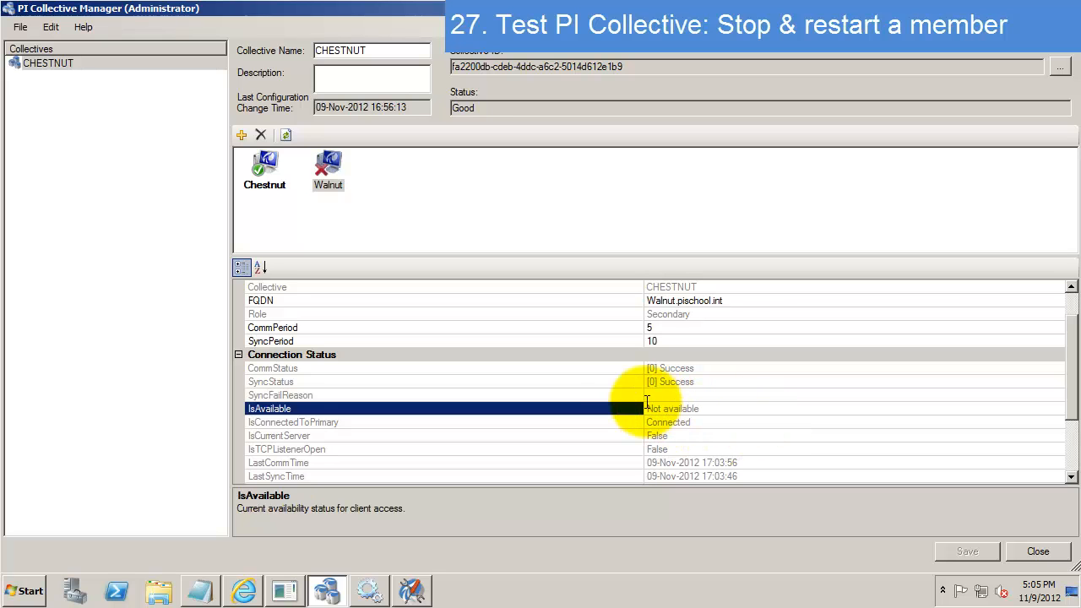
click(533, 384)
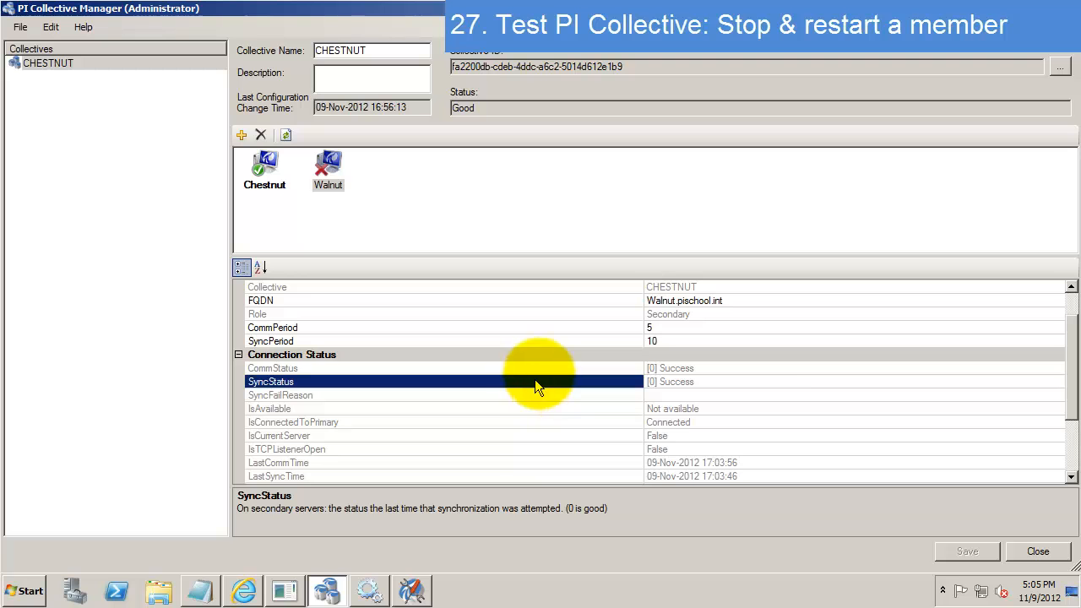
click(535, 369)
click(671, 390)
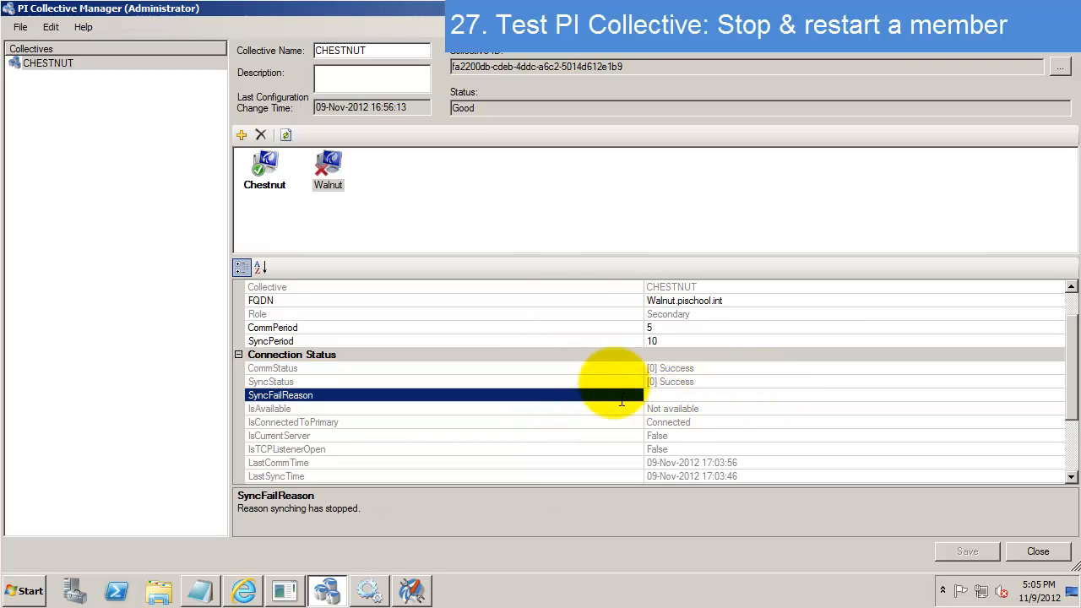
right_click(420, 192)
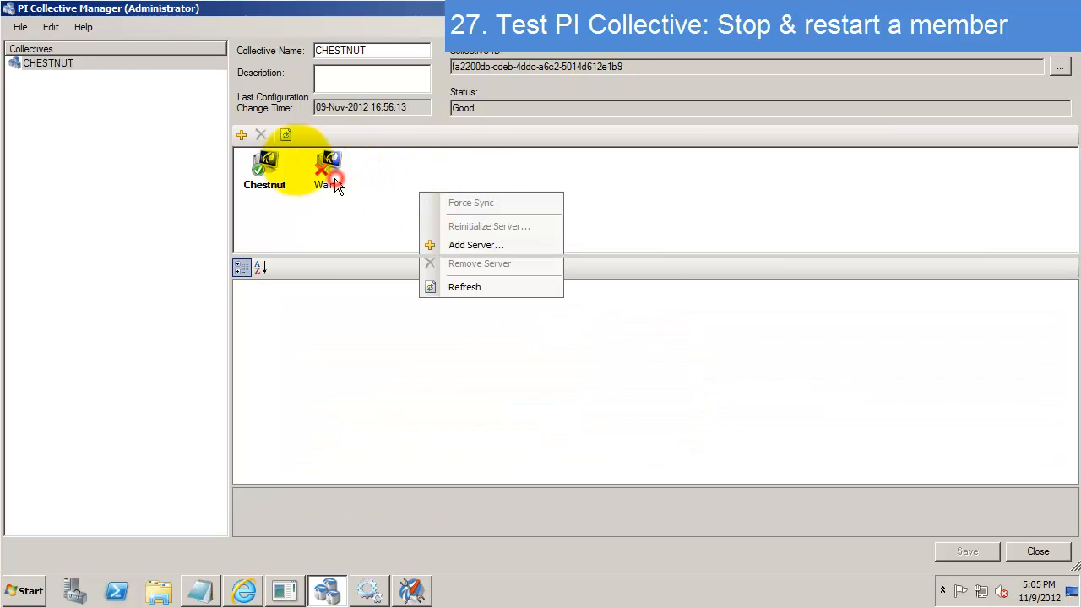
click(329, 174)
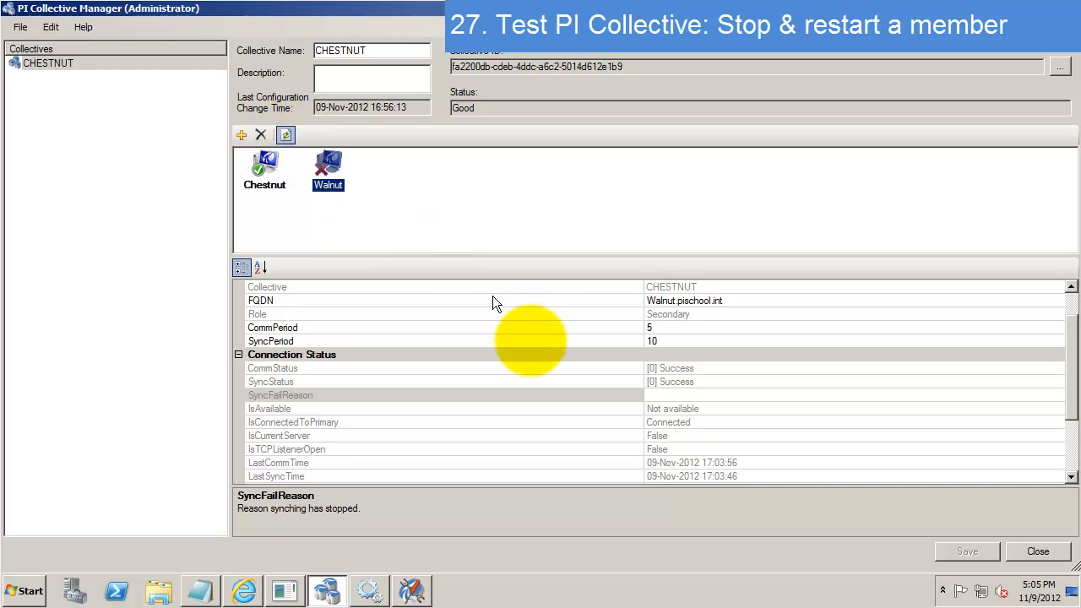
click(285, 136)
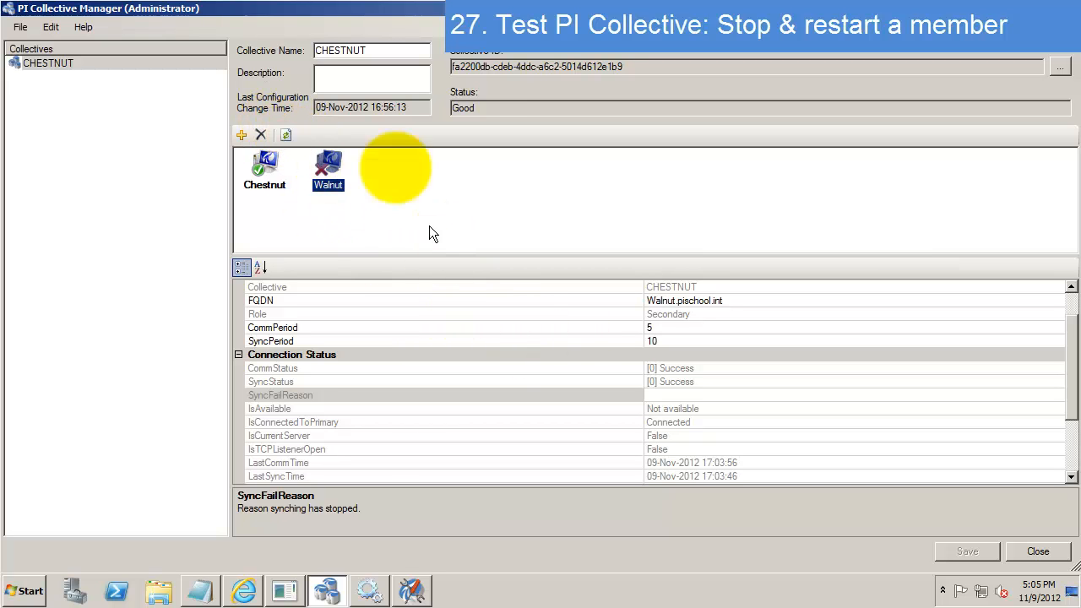
click(260, 169)
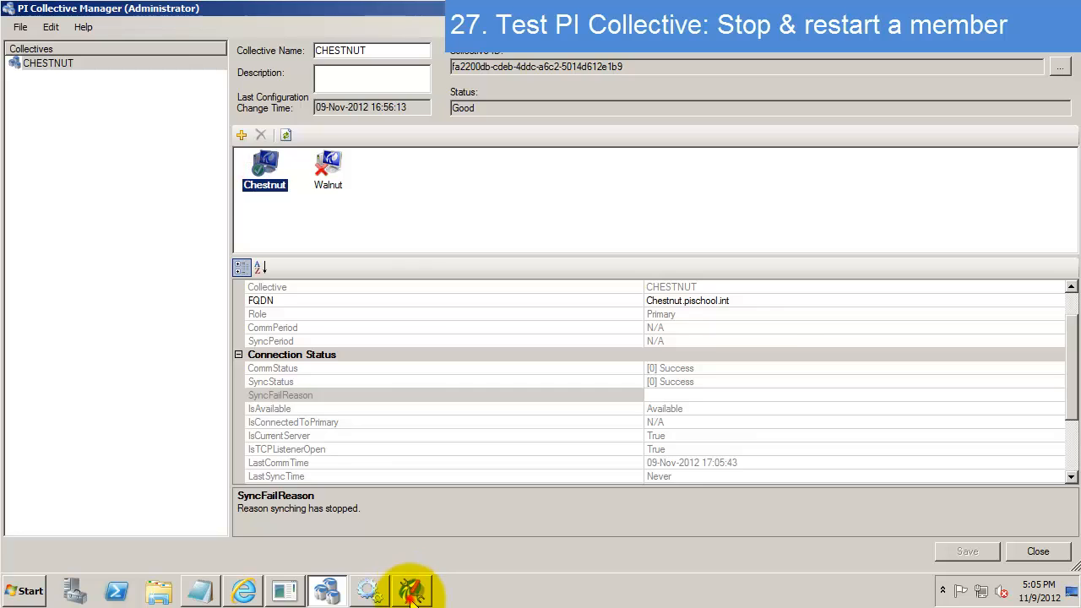
click(412, 591)
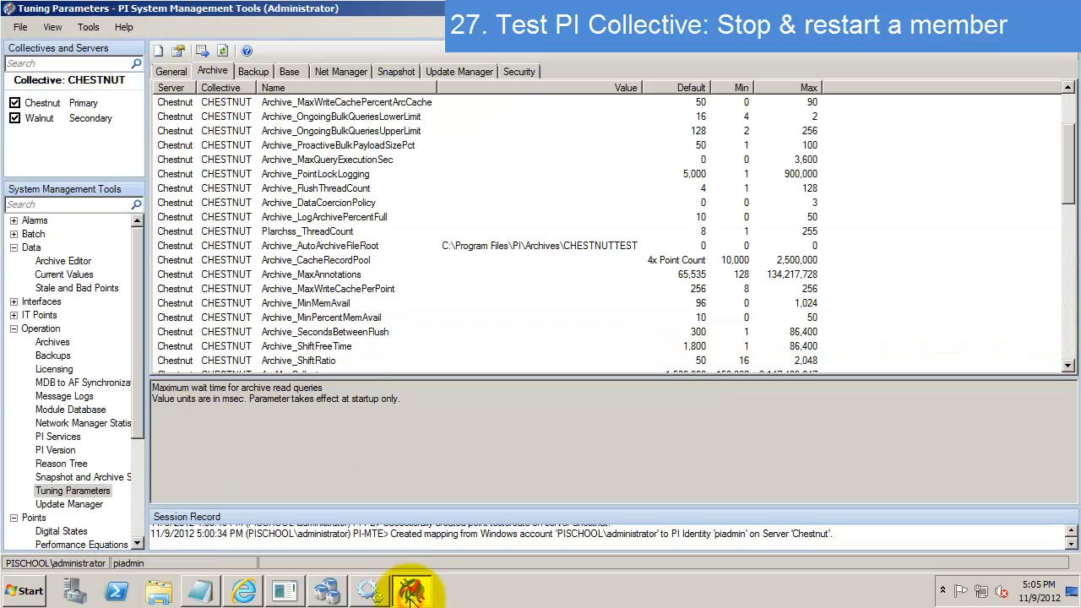
- Disconnect Walnut and refresh Current Values so tag data updates from Chestnut alone
click(14, 119)
click(81, 274)
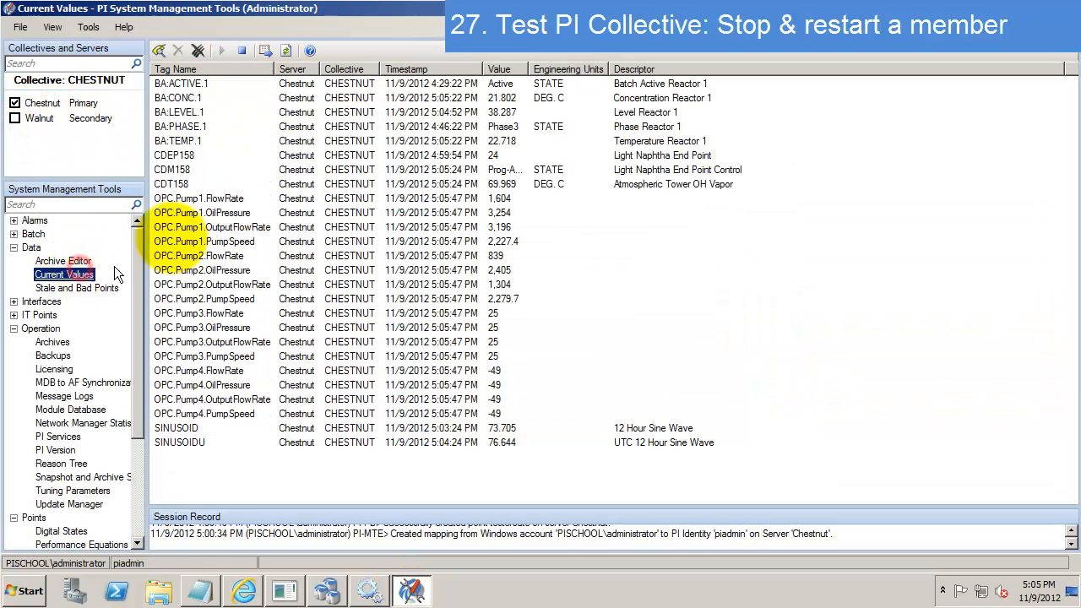
click(279, 155)
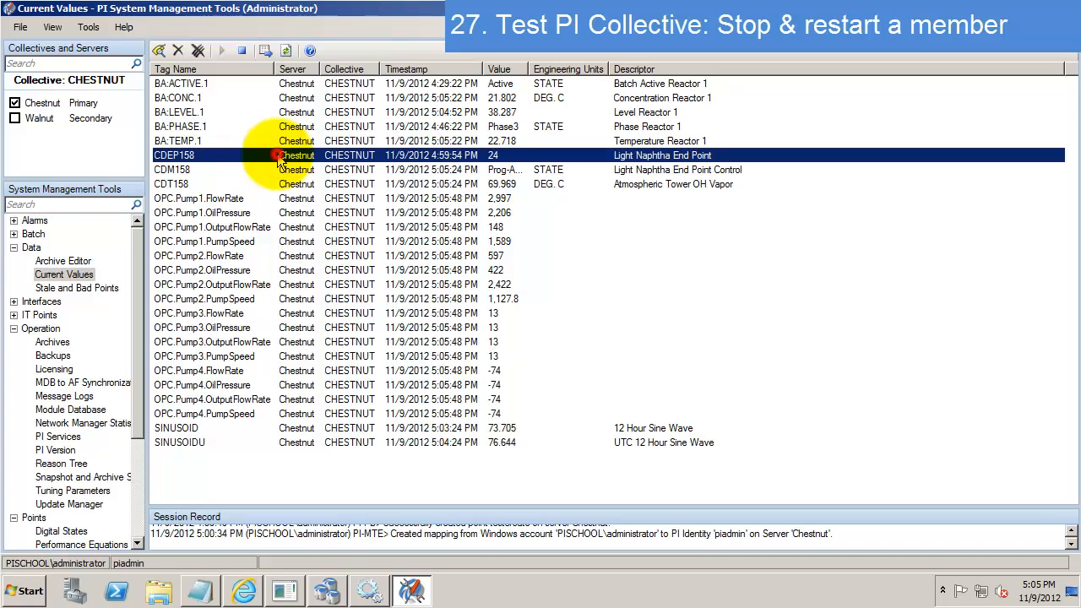
click(286, 50)
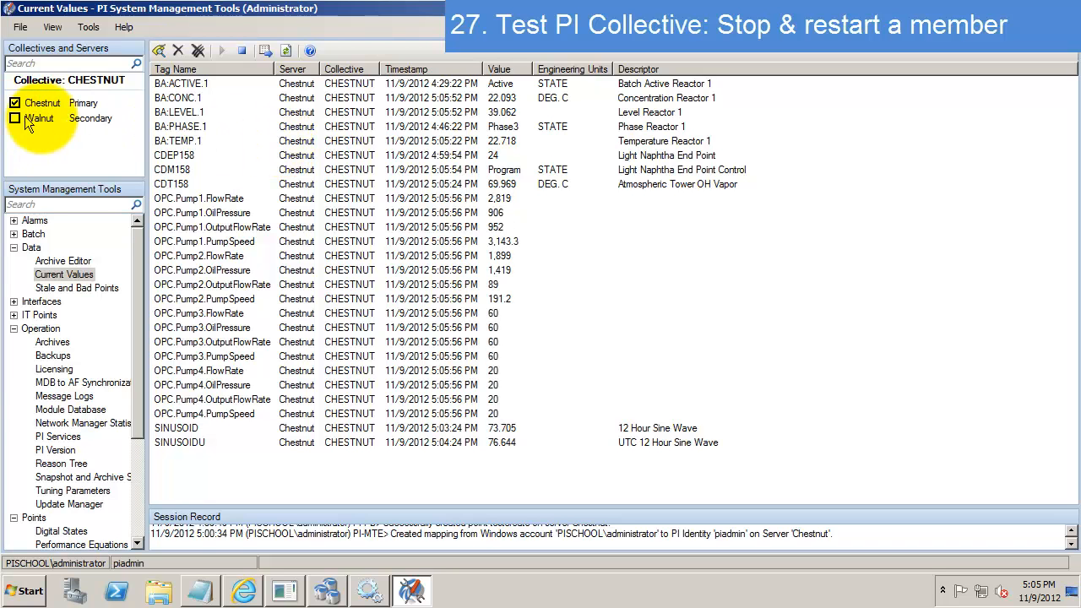
click(96, 122)
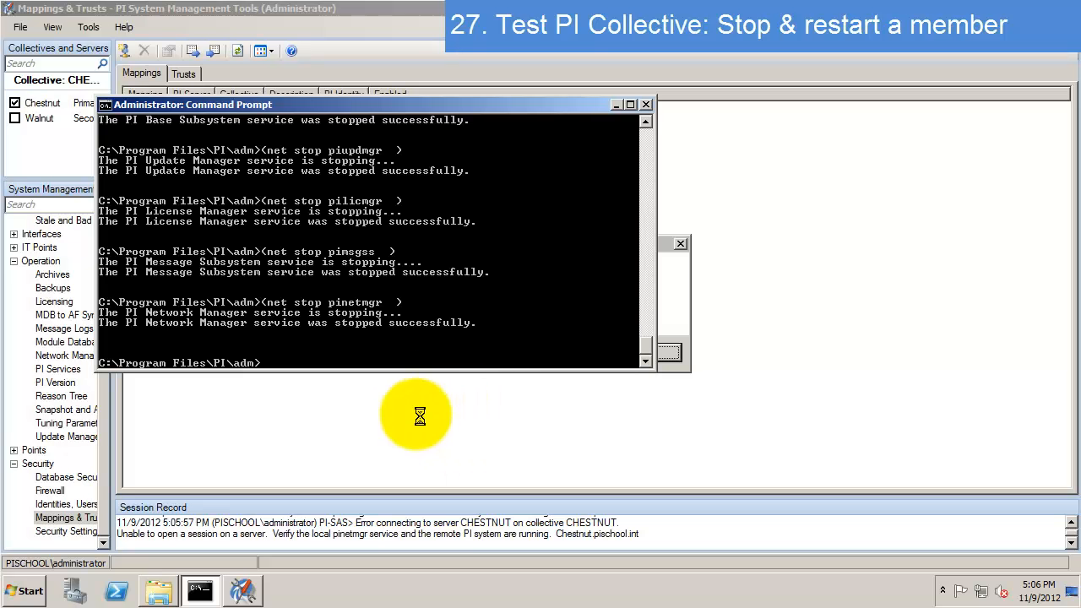
- Run pisrvstart so every Walnut PI service restarts successfully, ending in Open mode
click(425, 348)
text(pisrvstart)
key(Return)
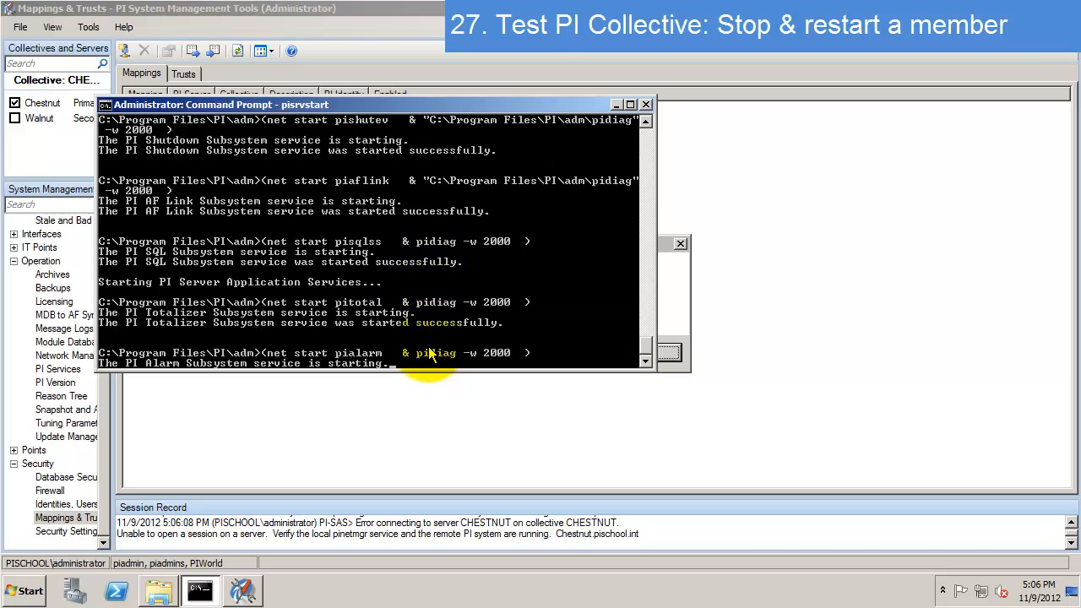
click(672, 353)
click(203, 591)
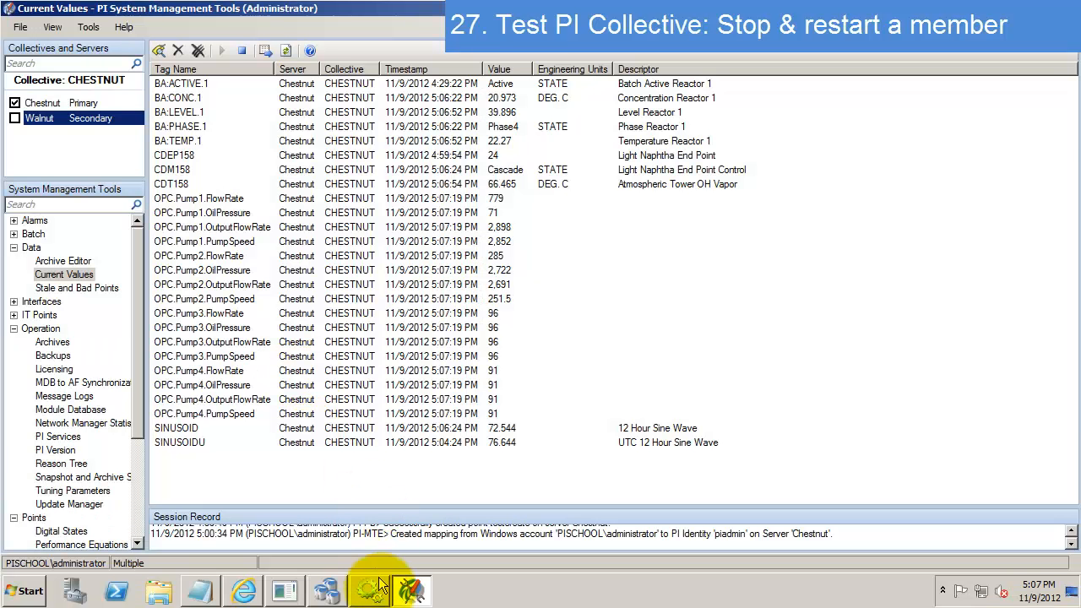
- Refresh the collective and confirm Walnut is available and syncing, with status Good
click(328, 591)
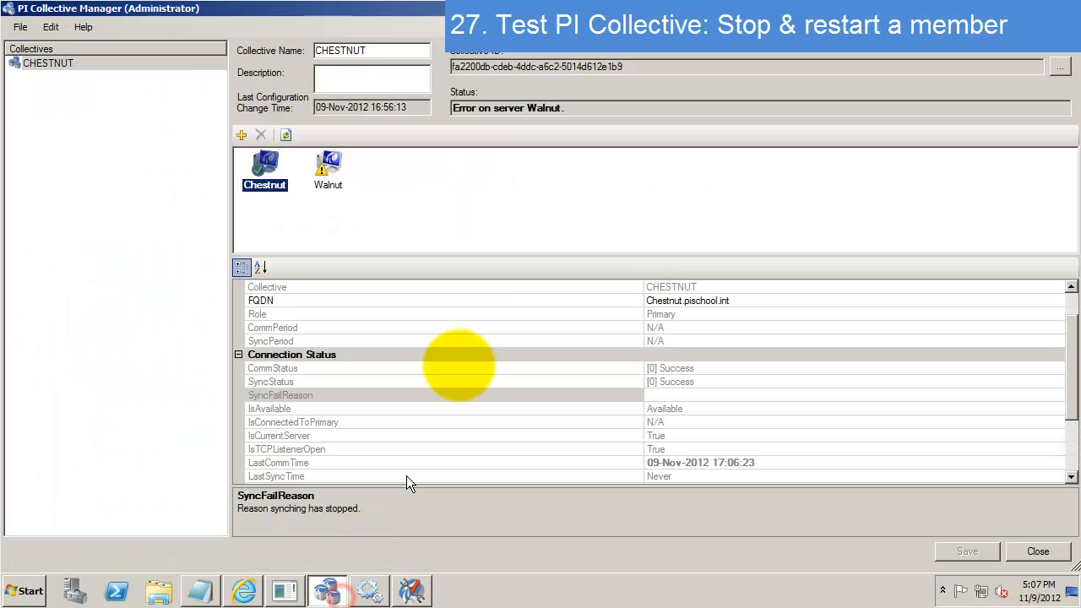
click(286, 136)
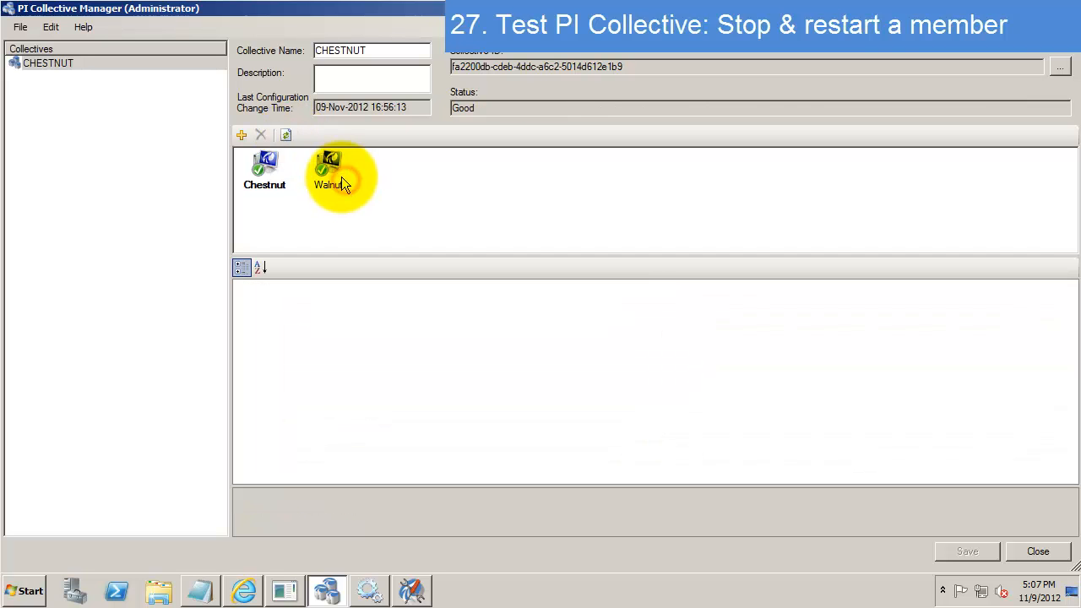
click(341, 178)
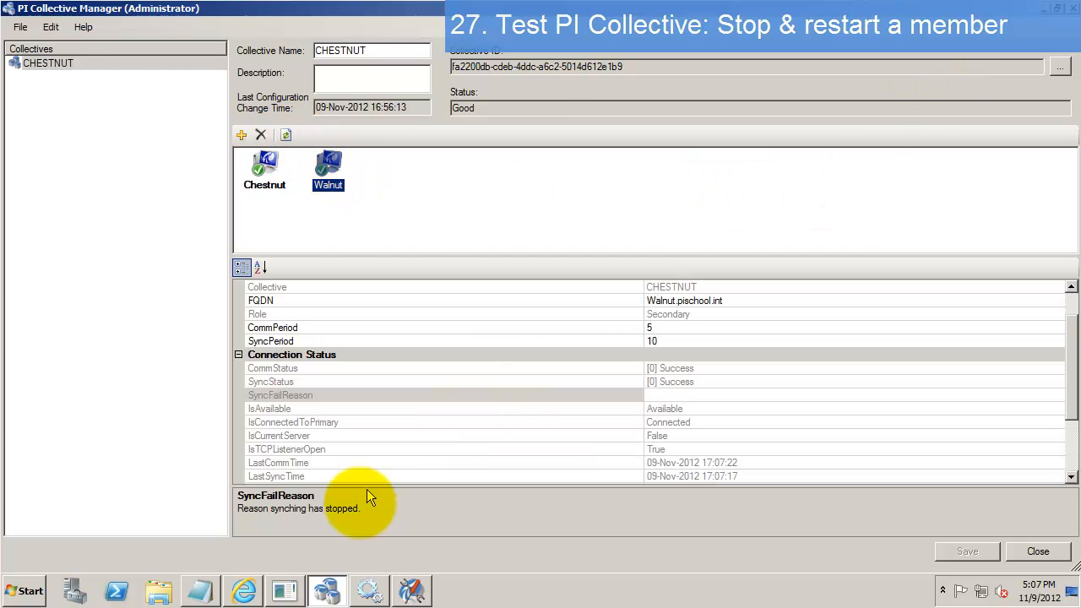
click(200, 587)
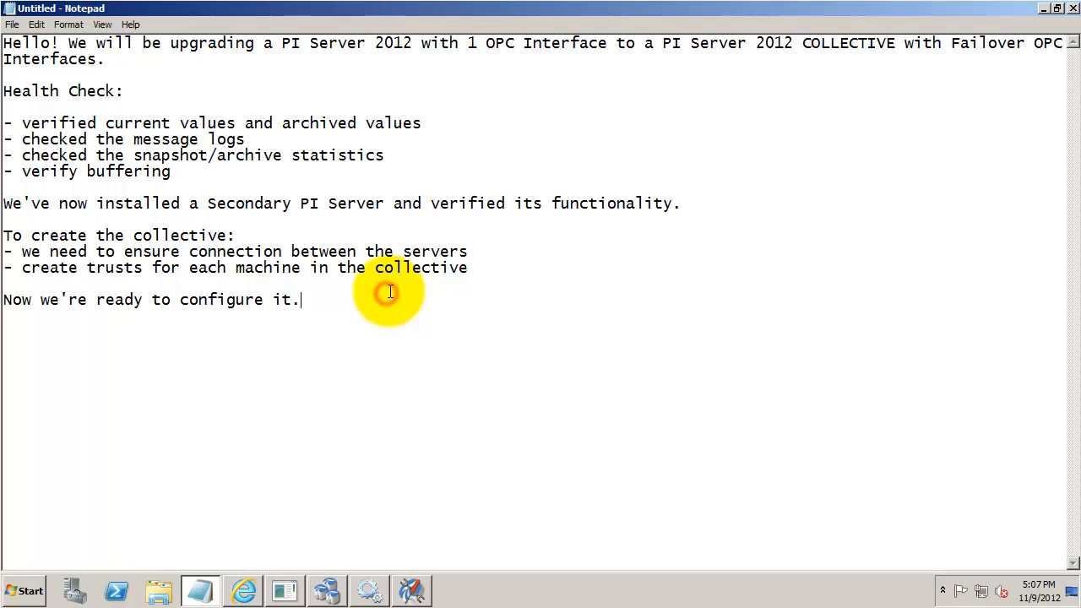
- Add the 'At this point:' note: successfully created a PI 2012 Collective and validated replication
key(Return)
key(Return)
text(N)
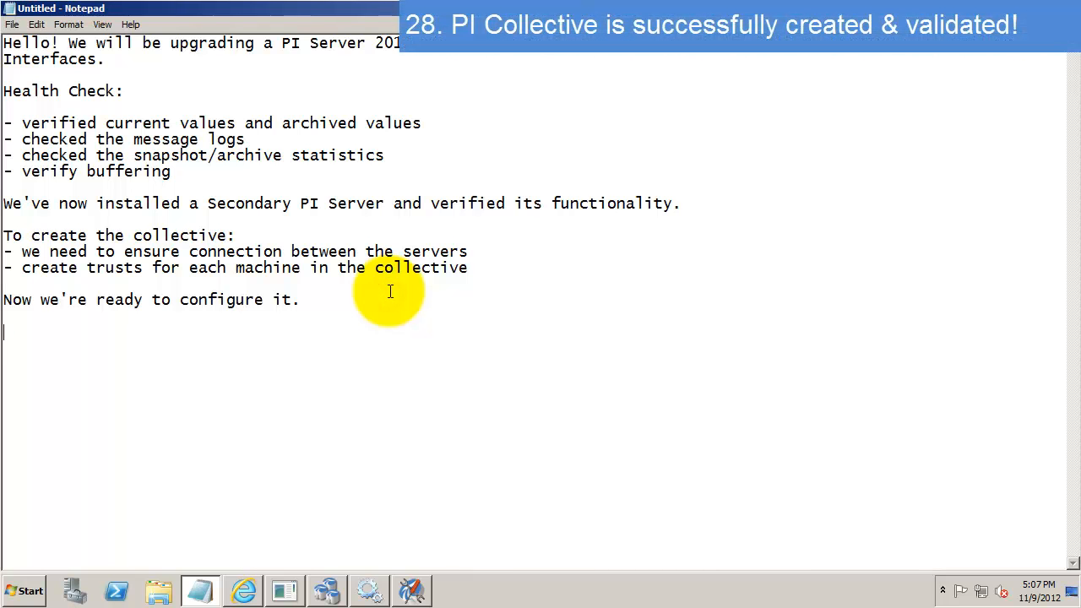
text( this point:)
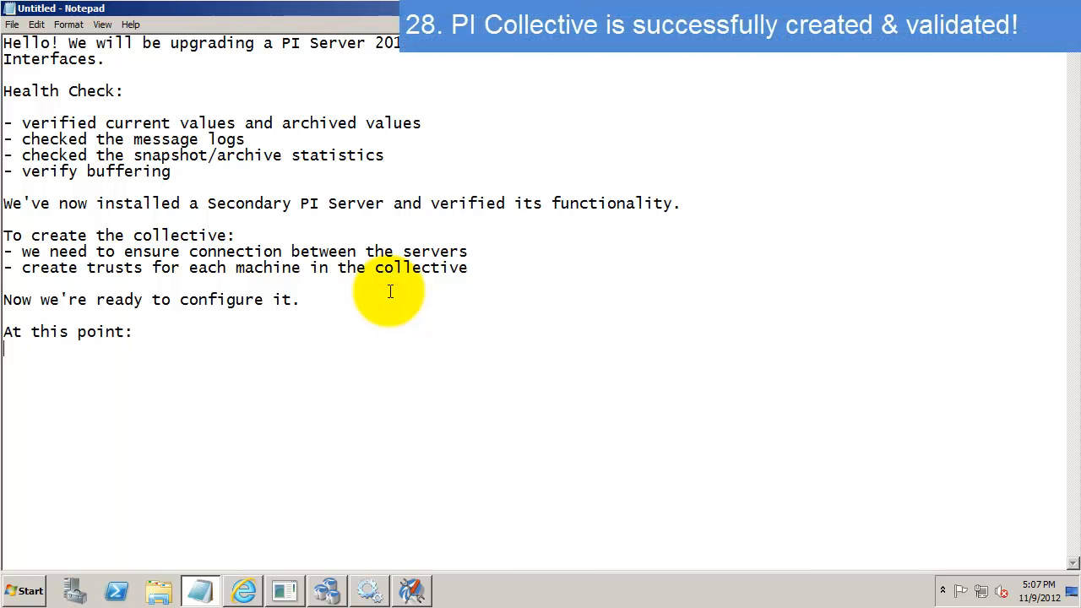
text(we have successfu)
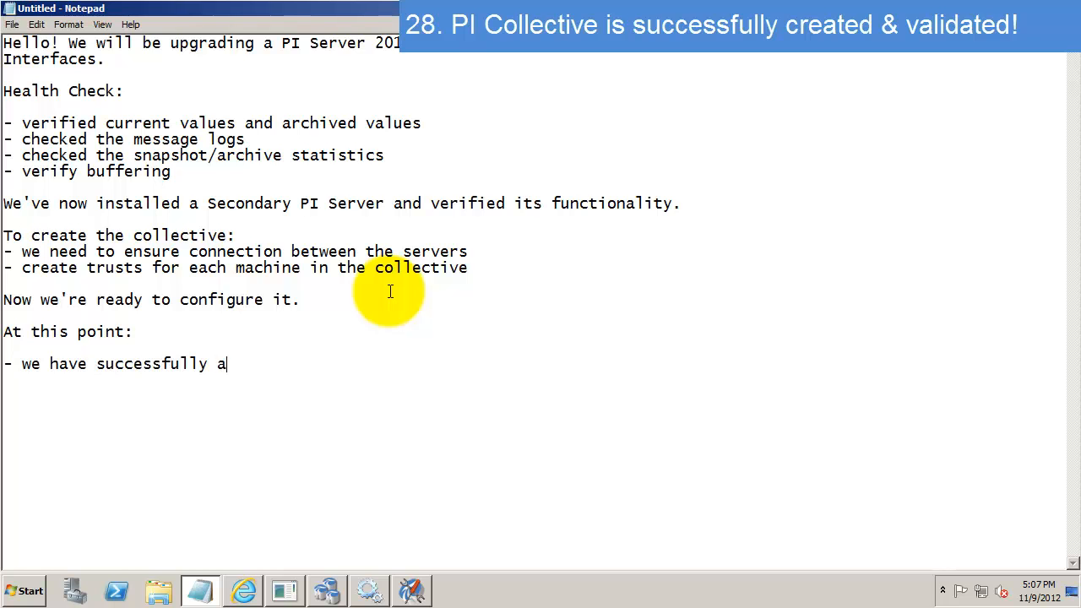
text(lly cra)
key(BackSpace)
text(eated a PI 2012 Collective and validated)
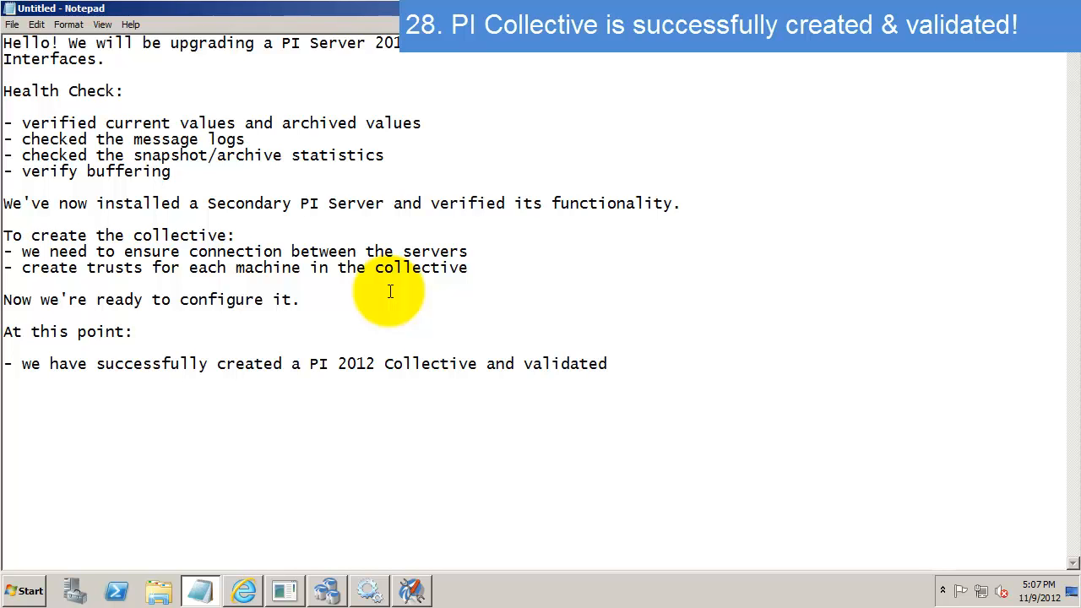
text(replication)
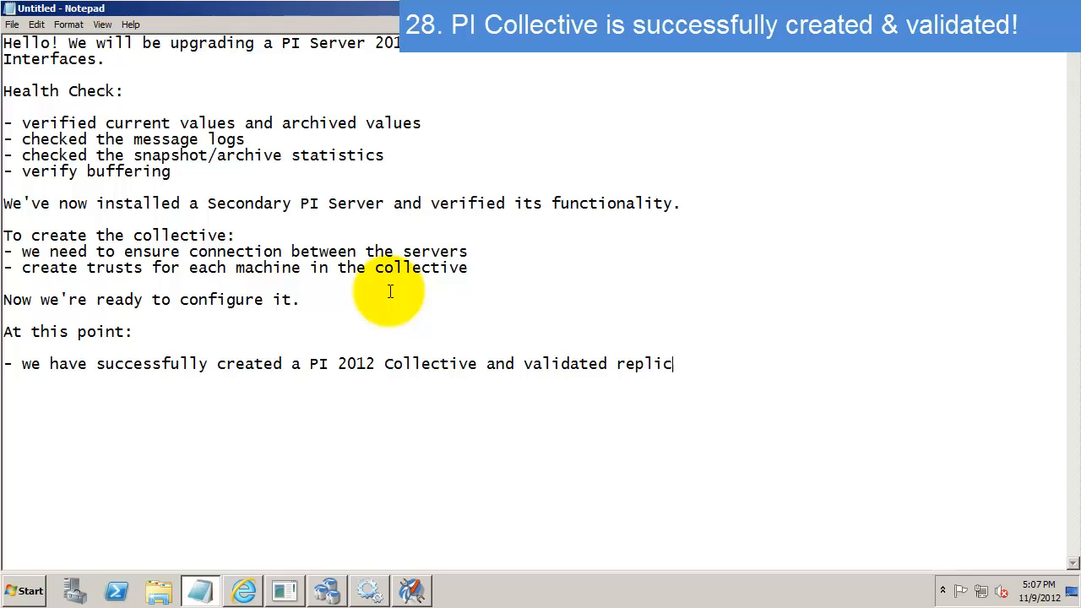